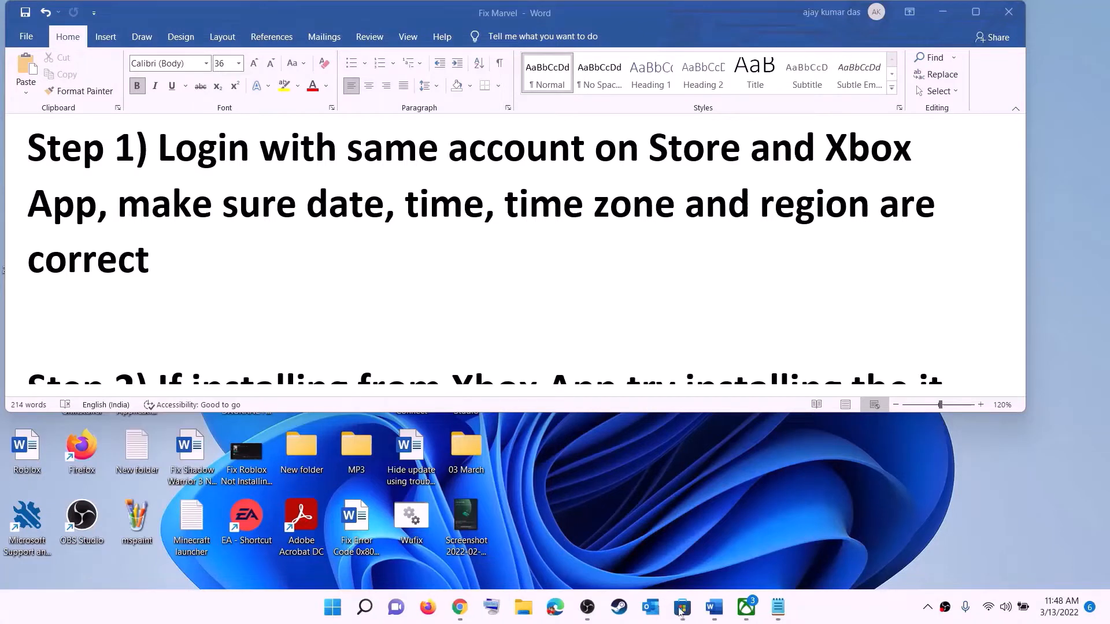
Step: Switch to the Microsoft Store and sign out of the current account
{"action": "left_click", "coordinate": [682, 608]}
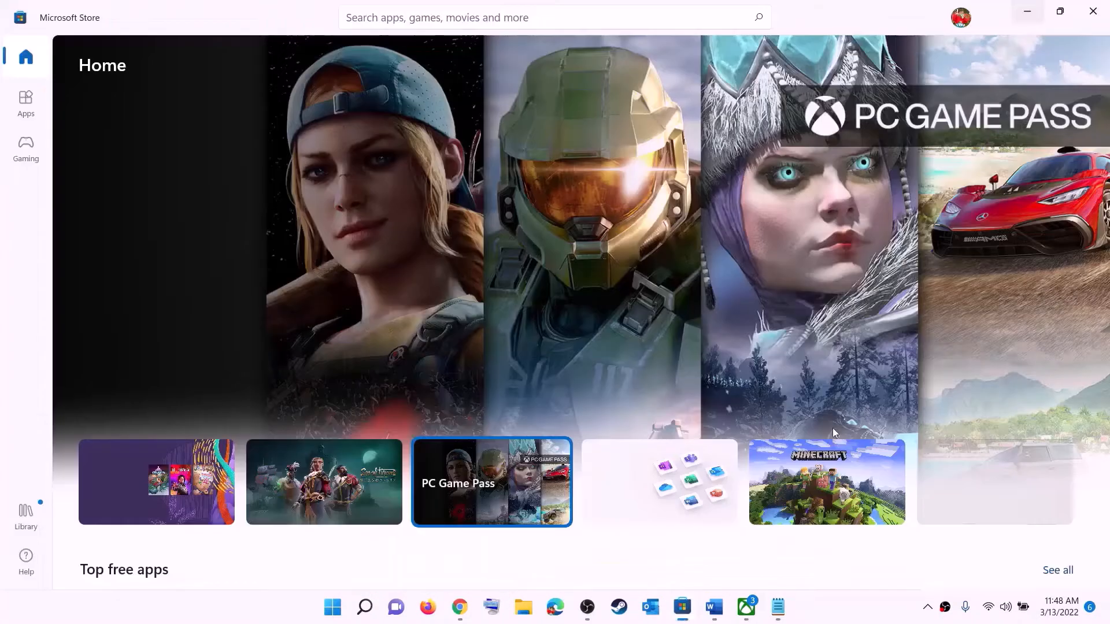
{"action": "left_click", "coordinate": [960, 21]}
{"action": "left_click", "coordinate": [808, 75]}
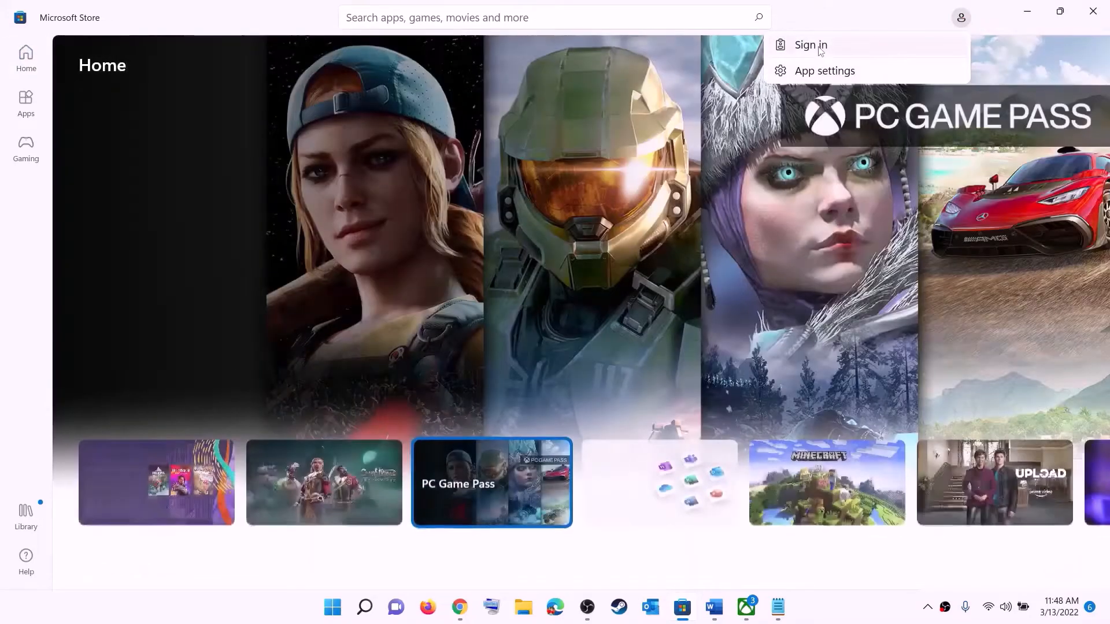
Step: Sign back in to the Microsoft Store with the first saved Microsoft account, entering the account PIN for verification
{"action": "left_click", "coordinate": [821, 48]}
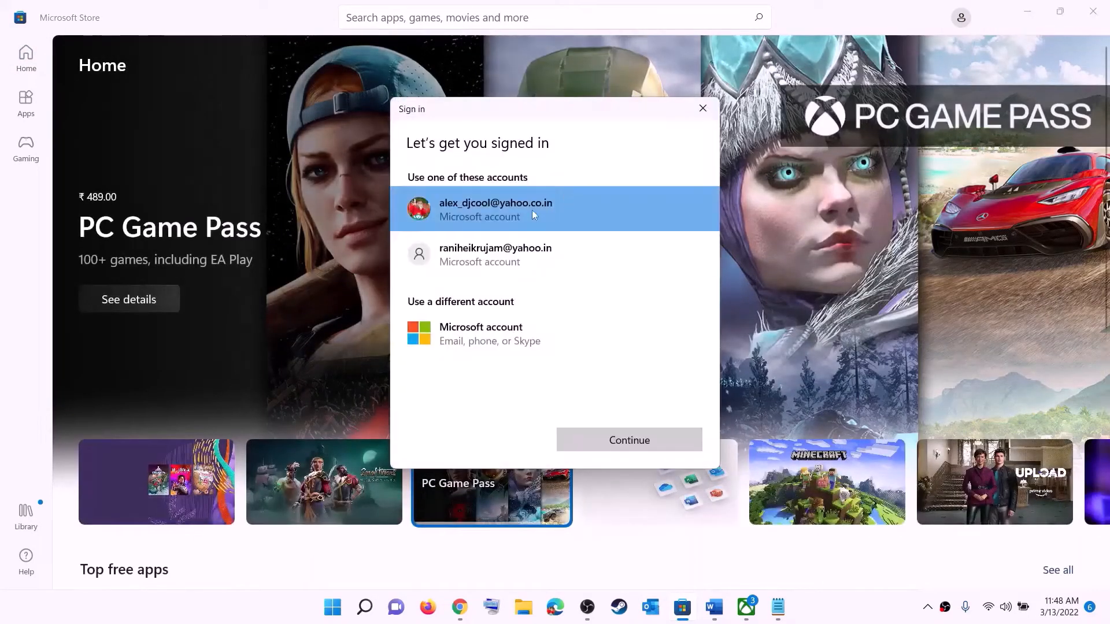
{"action": "left_click", "coordinate": [604, 444]}
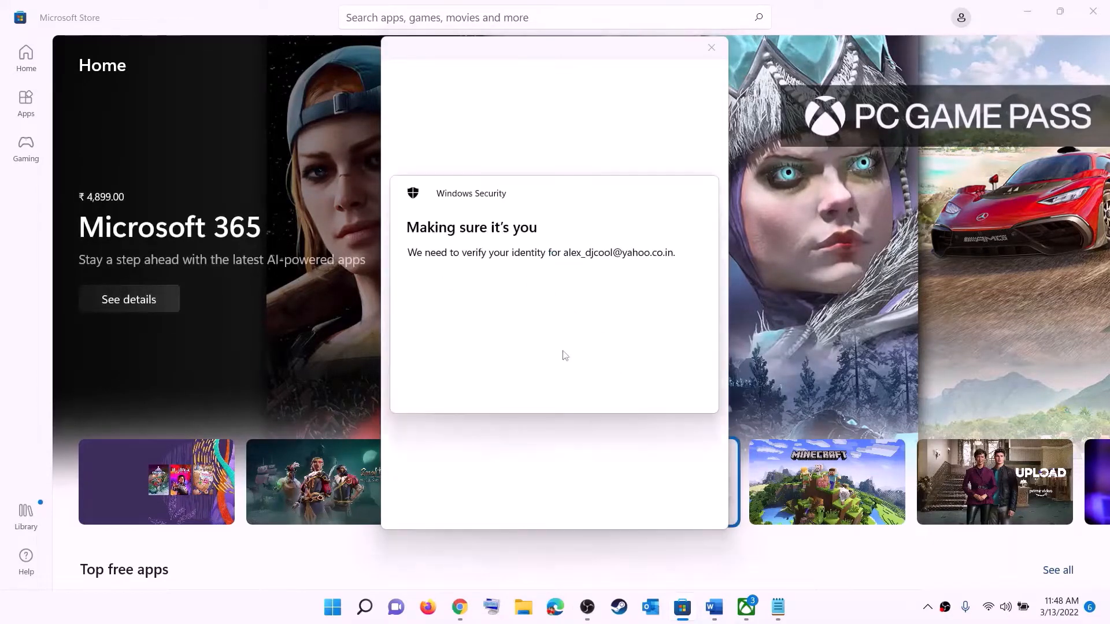
{"action": "type", "text": "••••"}
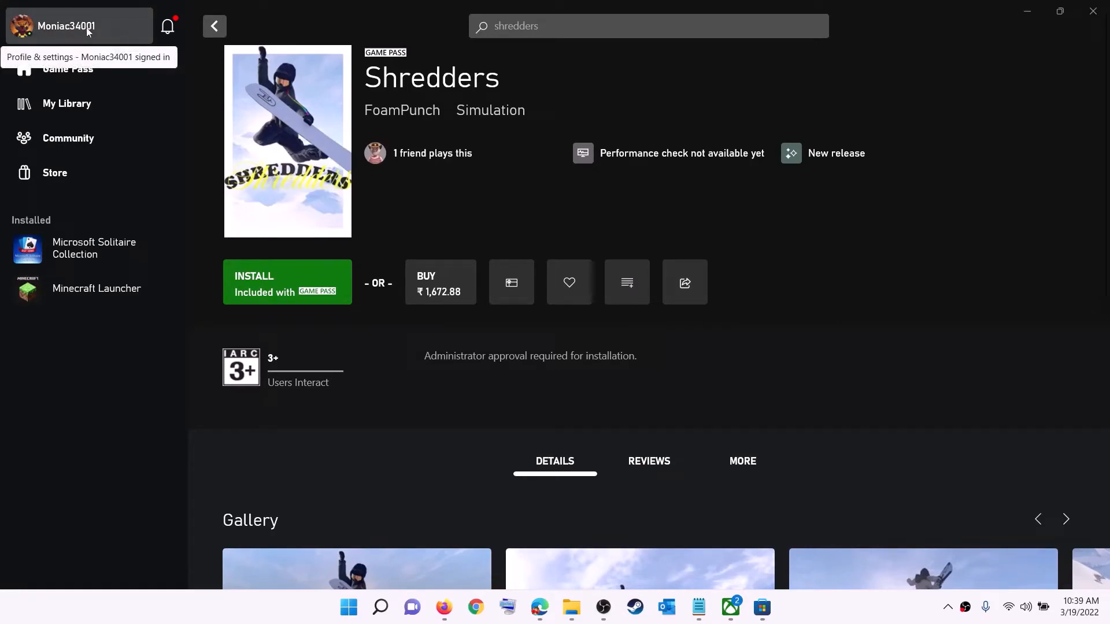
Step: Sign out of the profile in the Xbox app and start signing in again
{"action": "left_click", "coordinate": [67, 30]}
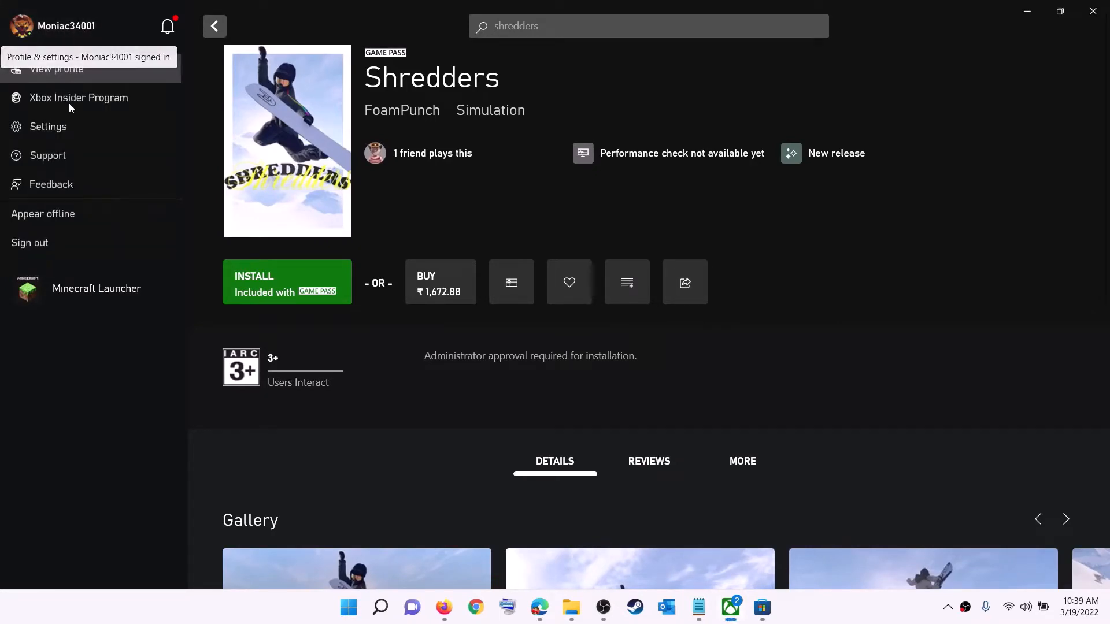
{"action": "left_click", "coordinate": [61, 245]}
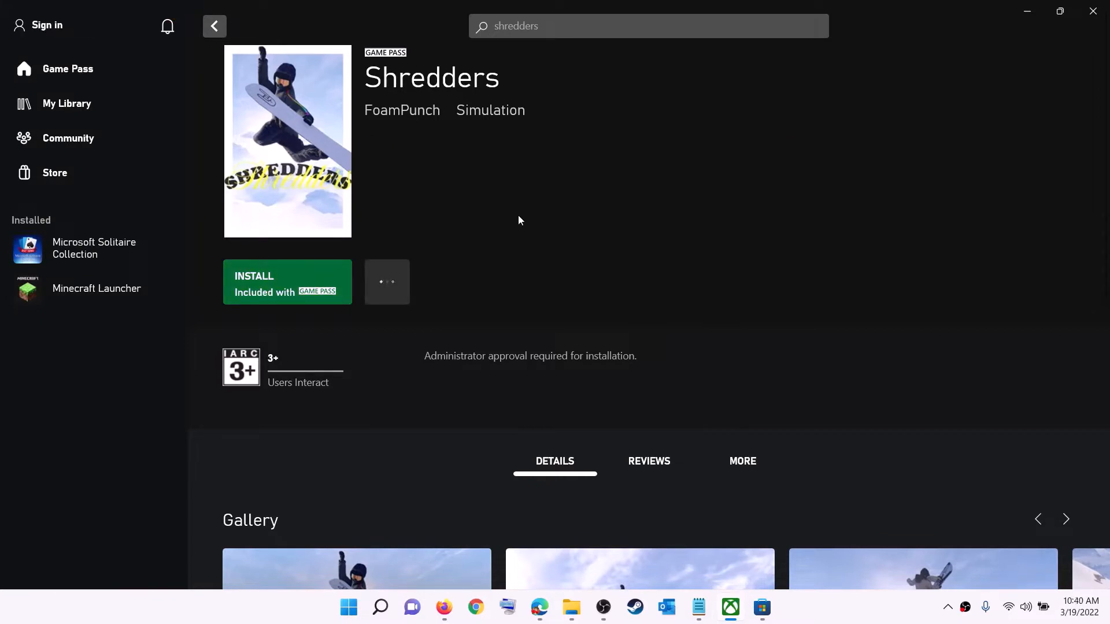
{"action": "left_click", "coordinate": [51, 26]}
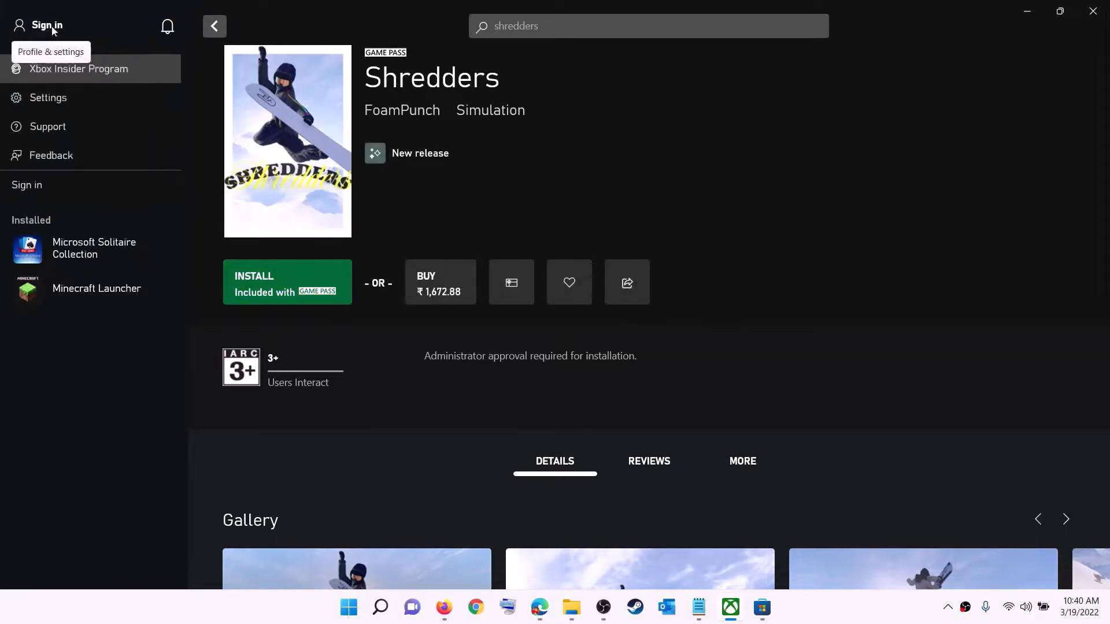
{"action": "left_click", "coordinate": [39, 185]}
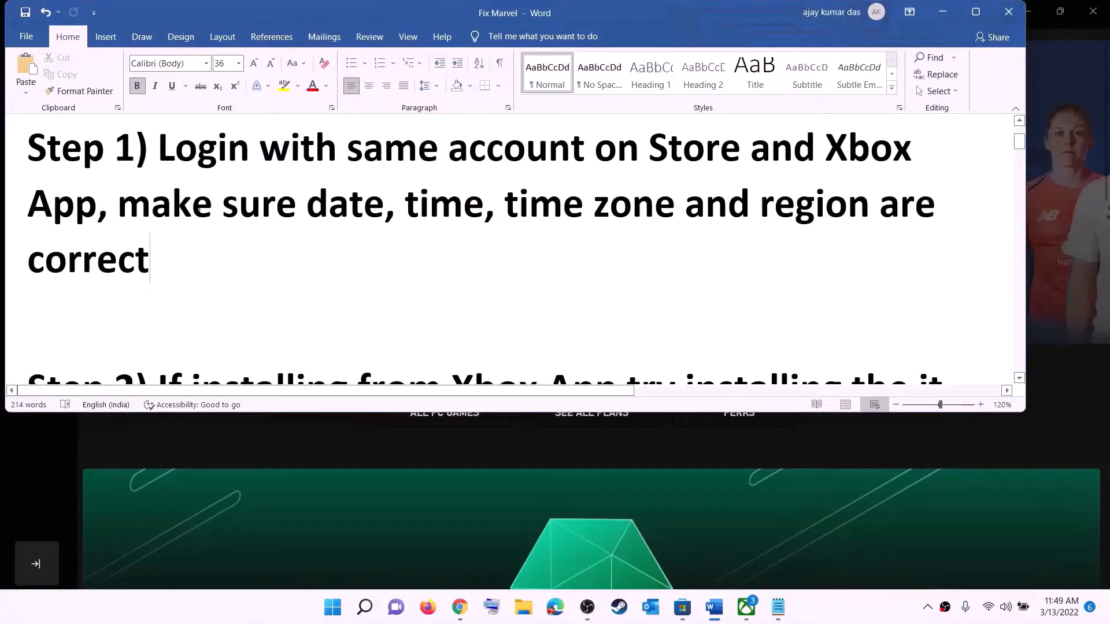
Step: In Windows date and time settings, choose the time zone (UTC+05:30) Chennai, Kolkata, Mumbai, New Delhi and sync the clock
{"action": "left_click_drag", "start_coordinate": [203, 202], "coordinate": [844, 237]}
{"action": "left_click", "coordinate": [943, 11]}
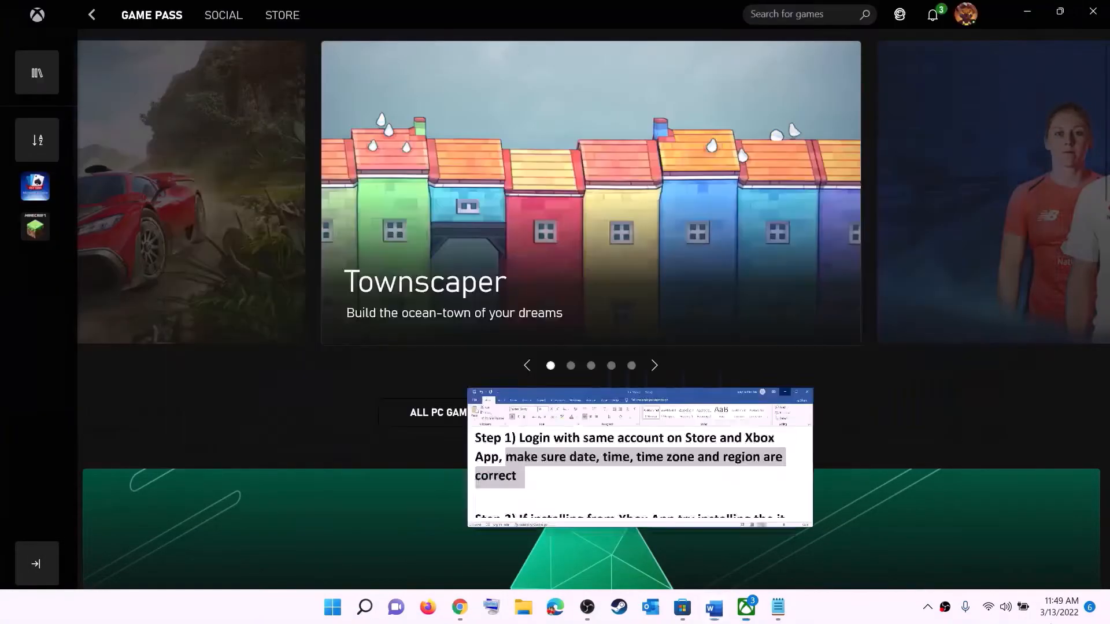
{"action": "right_click", "coordinate": [1056, 616]}
{"action": "left_click", "coordinate": [1051, 547]}
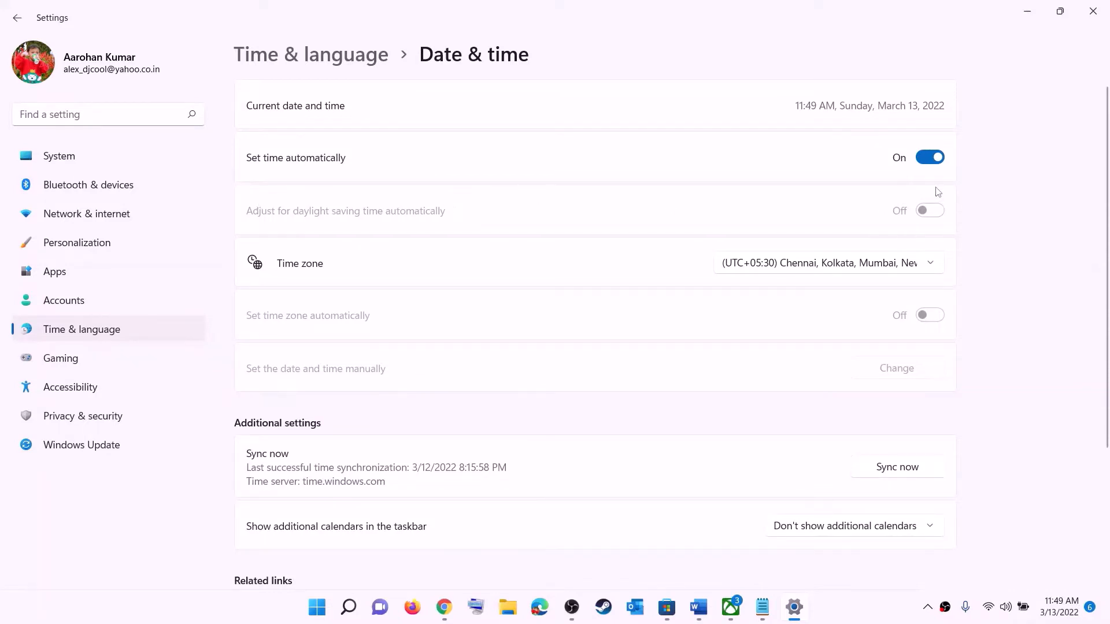
{"action": "left_click", "coordinate": [814, 265]}
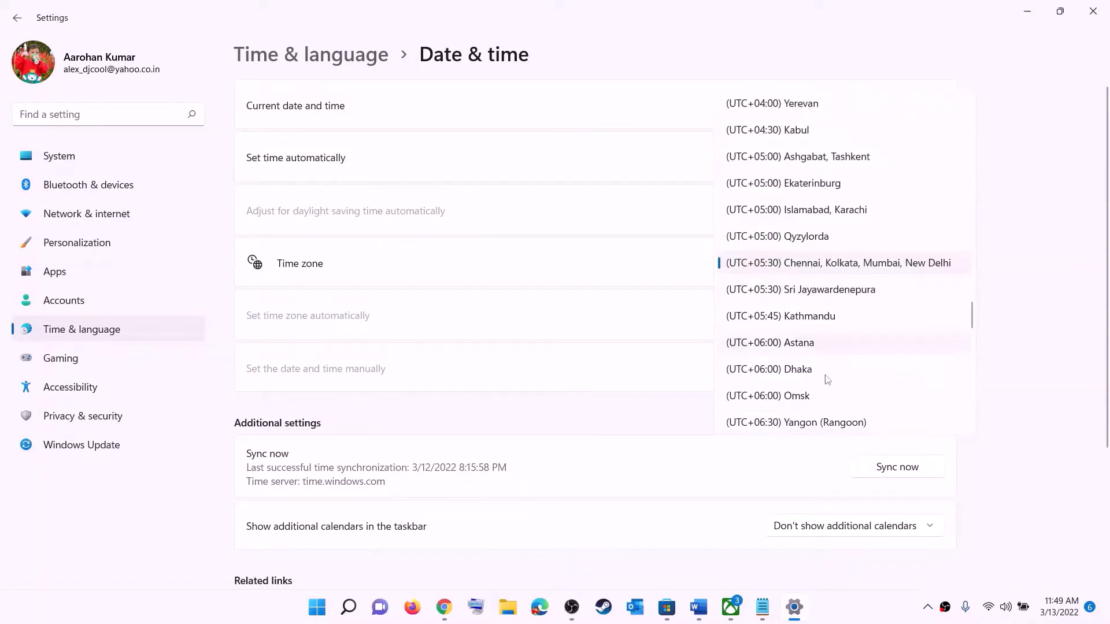
{"action": "left_click", "coordinate": [847, 268]}
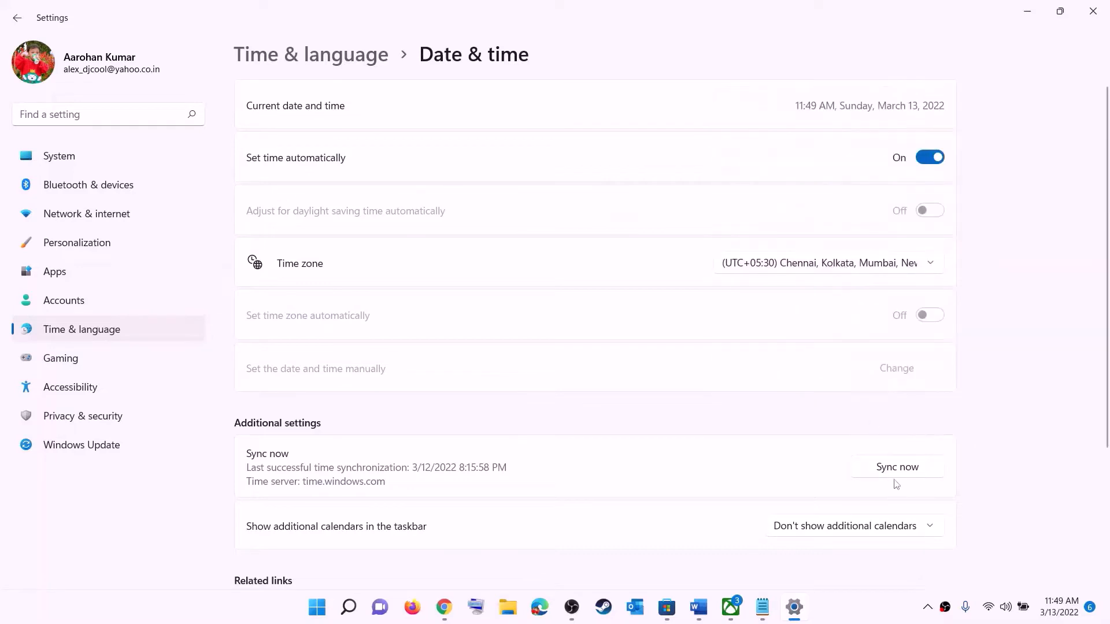
{"action": "left_click", "coordinate": [906, 471]}
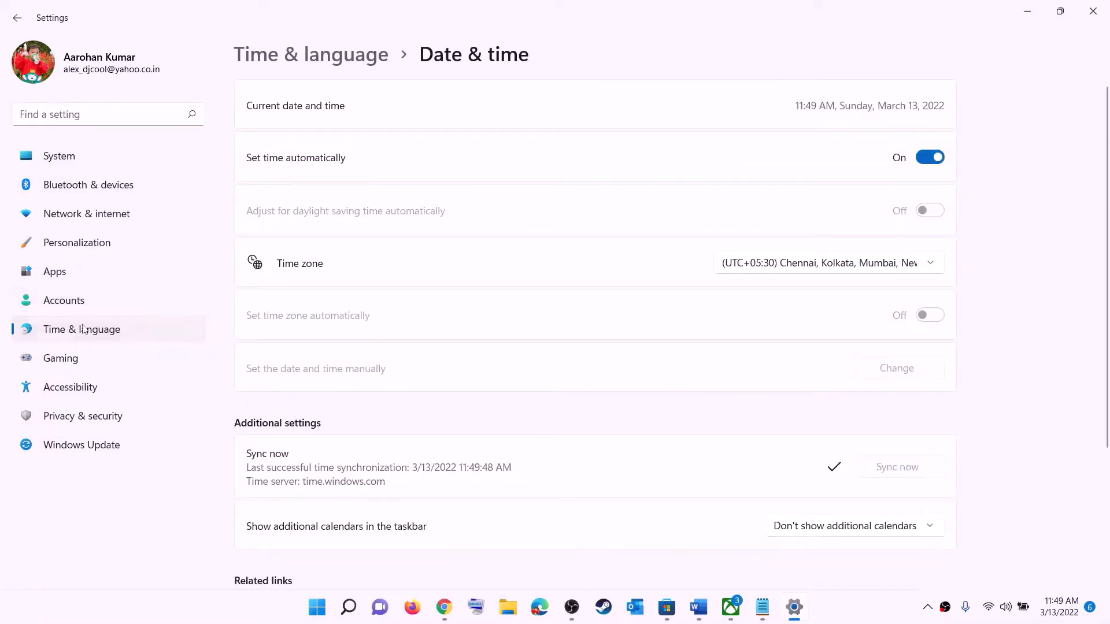
Step: Check the country or region choice in the Language & region settings and close Settings
{"action": "left_click", "coordinate": [86, 331]}
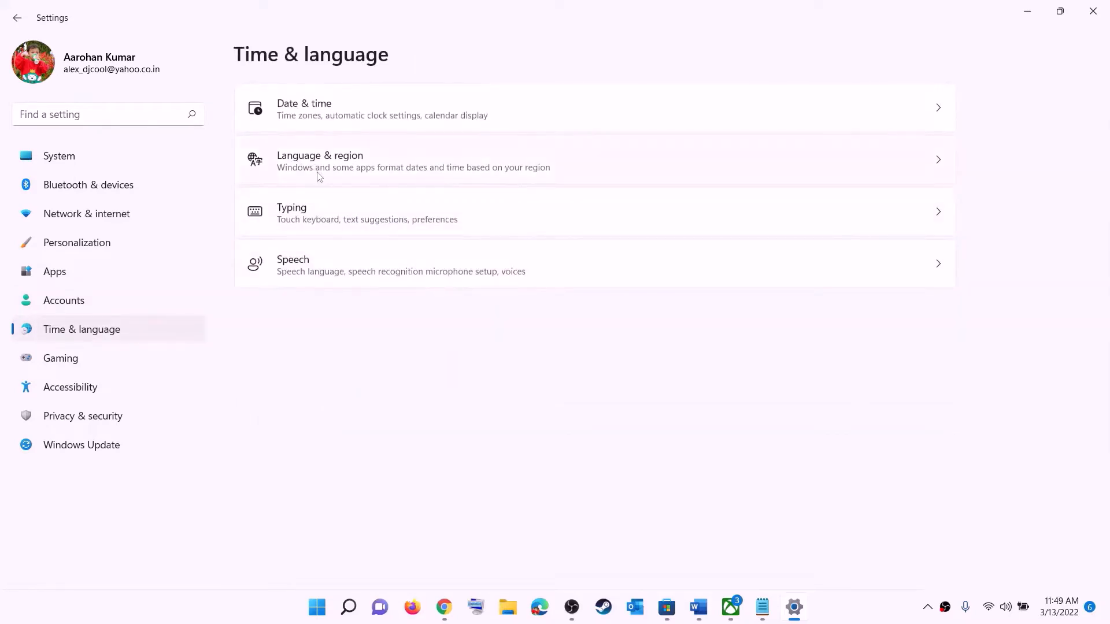
{"action": "left_click", "coordinate": [315, 176]}
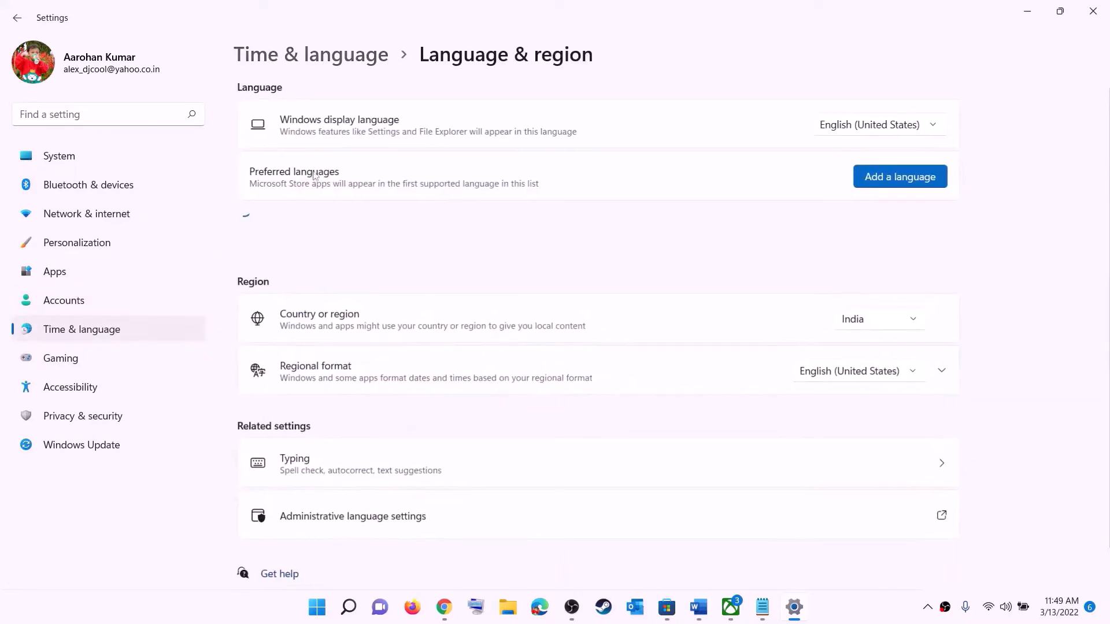
{"action": "left_click", "coordinate": [903, 323]}
{"action": "left_click", "coordinate": [1072, 216]}
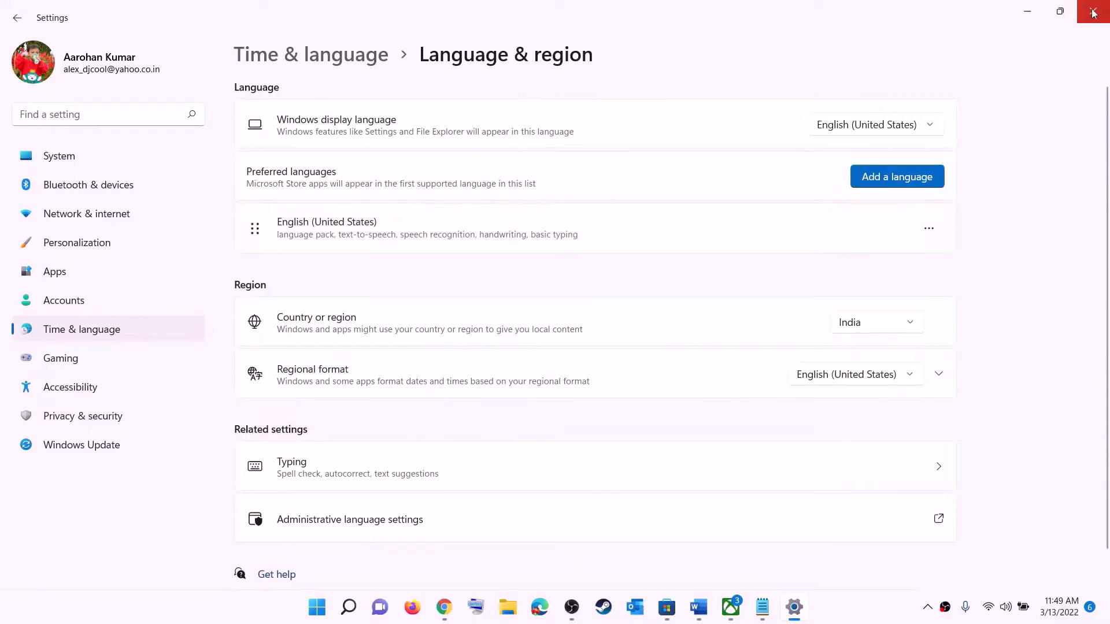
{"action": "left_click", "coordinate": [1093, 11]}
Step: In the Word document, go to Step 2 and highlight "try installing the it from Microsoft Store library"
{"action": "left_click", "coordinate": [712, 605]}
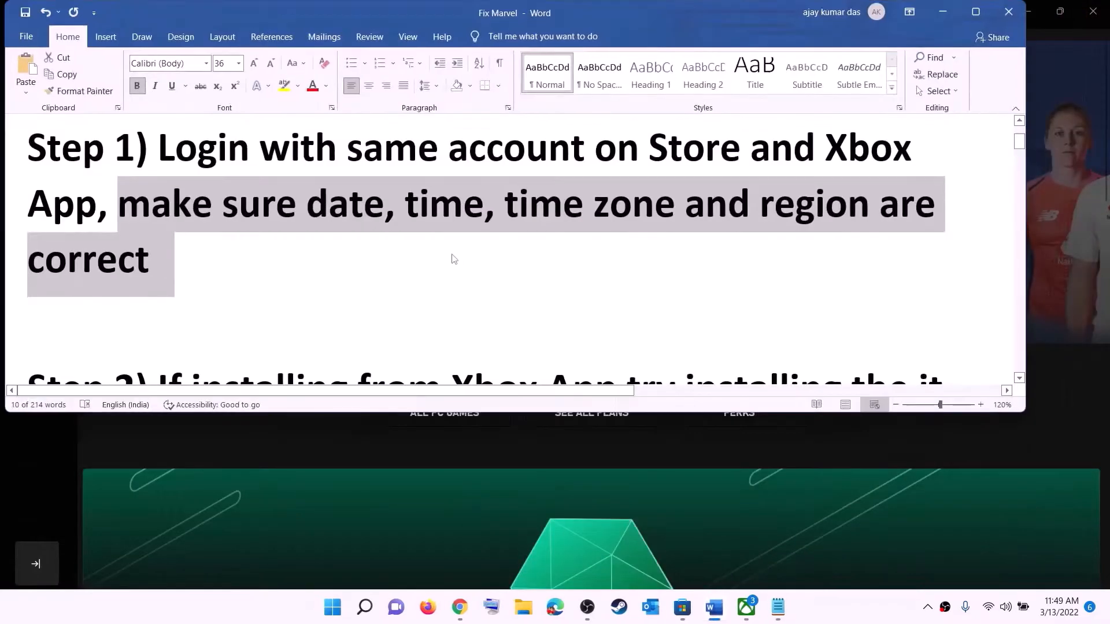
{"action": "scroll", "coordinate": [230, 254], "scroll_direction": "down", "scroll_amount": 2}
{"action": "scroll", "coordinate": [231, 253], "scroll_direction": "down", "scroll_amount": 1}
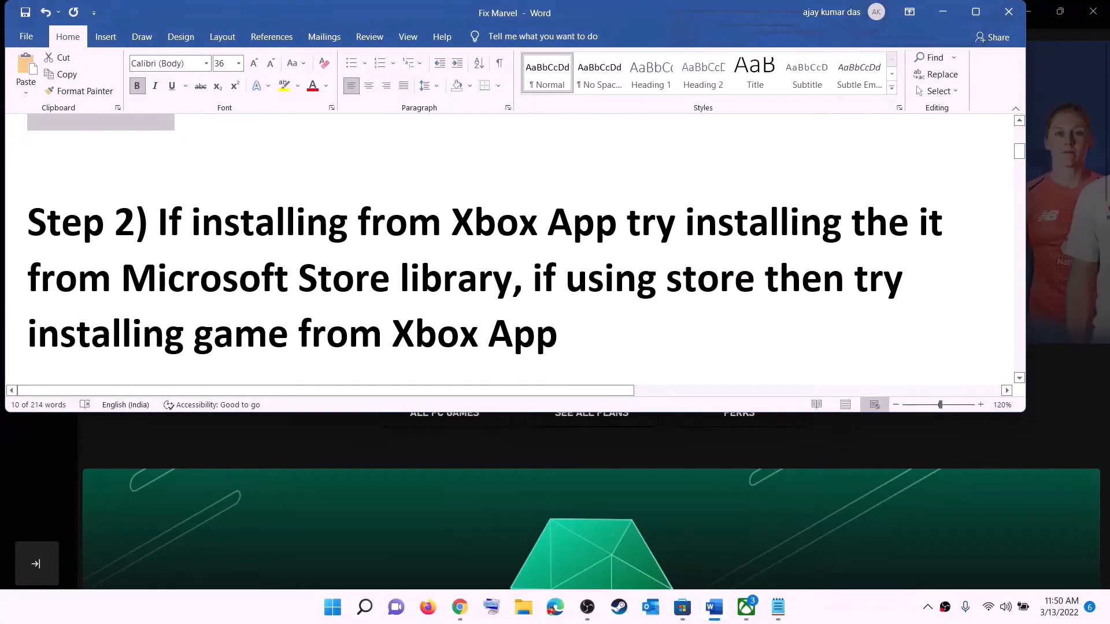
{"action": "left_click_drag", "start_coordinate": [455, 221], "coordinate": [391, 242]}
{"action": "left_click", "coordinate": [674, 236]}
{"action": "left_click_drag", "start_coordinate": [627, 225], "coordinate": [512, 279]}
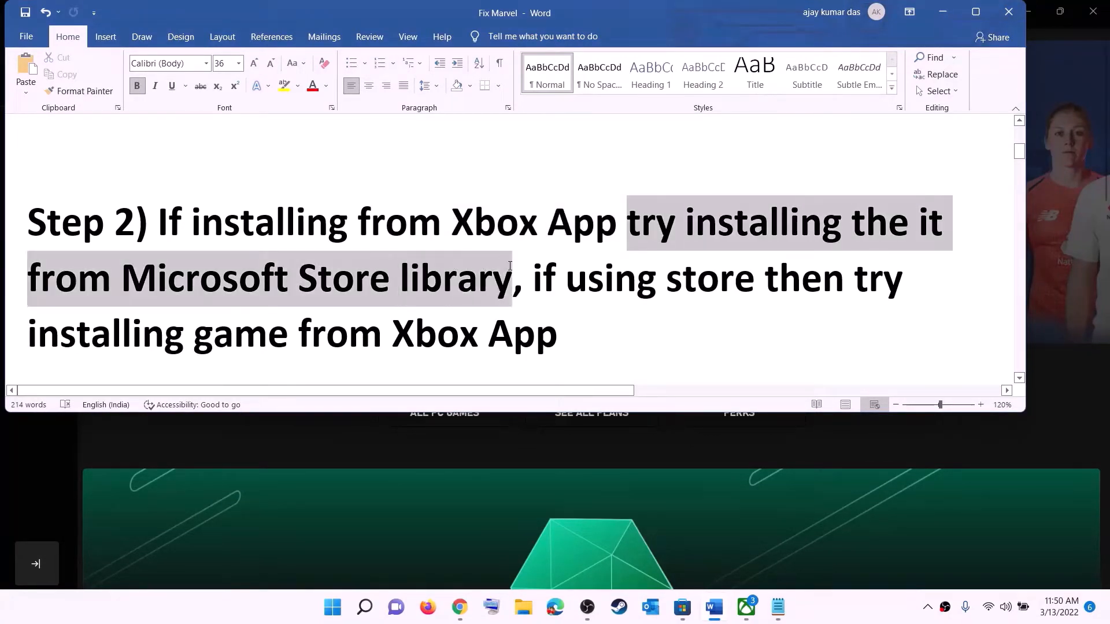
Step: Switch to the Microsoft Store and look through the Library's list of updates and downloads
{"action": "left_click", "coordinate": [682, 607]}
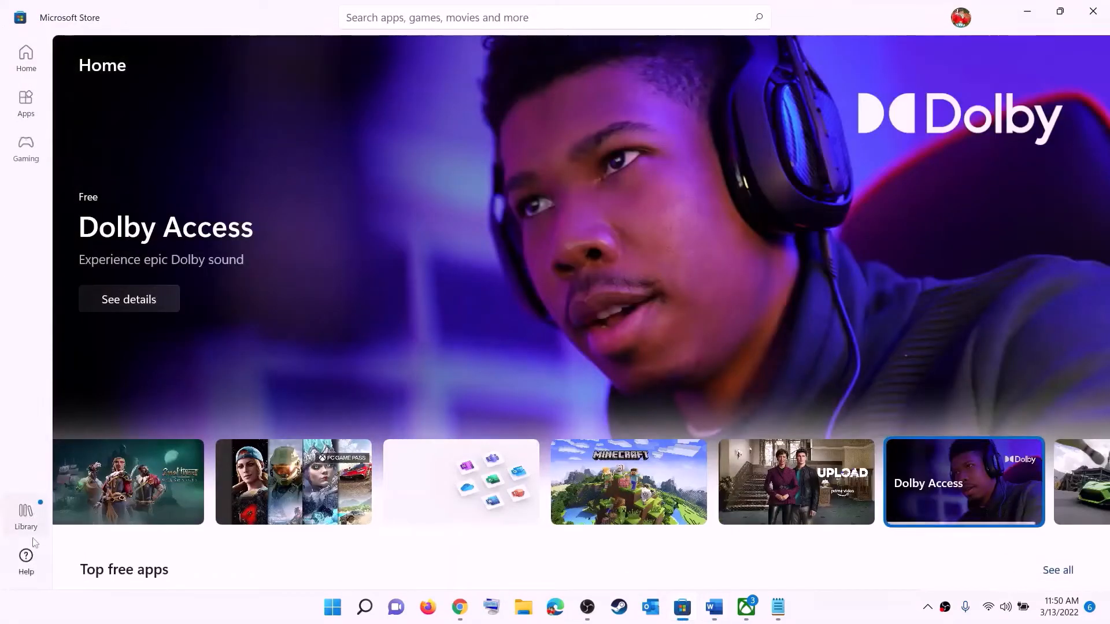
{"action": "left_click", "coordinate": [26, 517]}
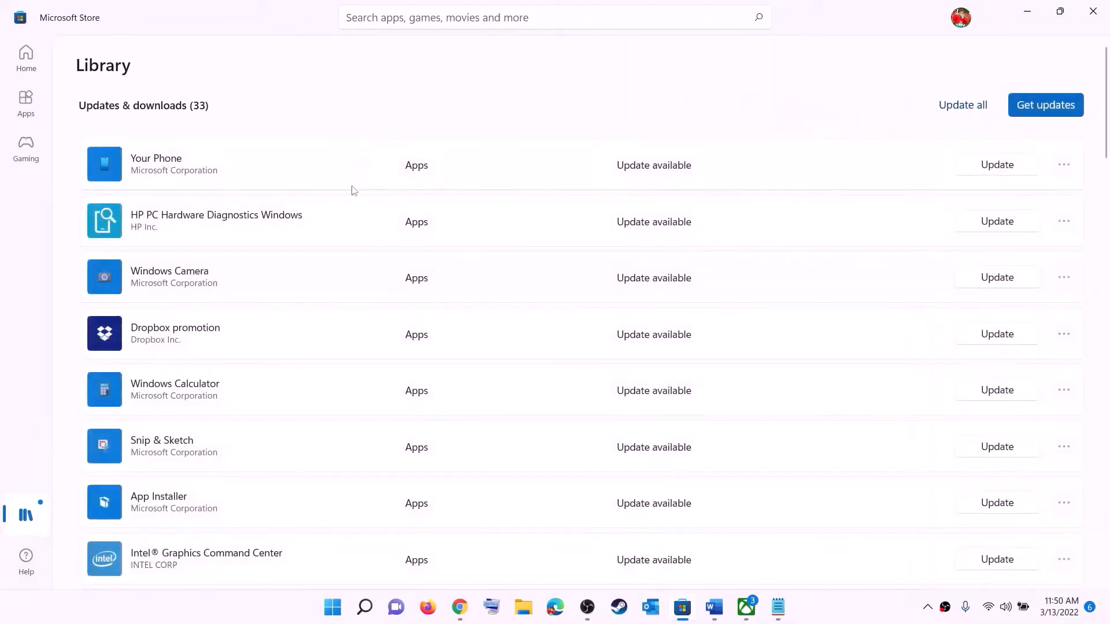
{"action": "scroll", "coordinate": [758, 363], "scroll_direction": "down", "scroll_amount": 3}
{"action": "scroll", "coordinate": [663, 414], "scroll_direction": "down", "scroll_amount": 5}
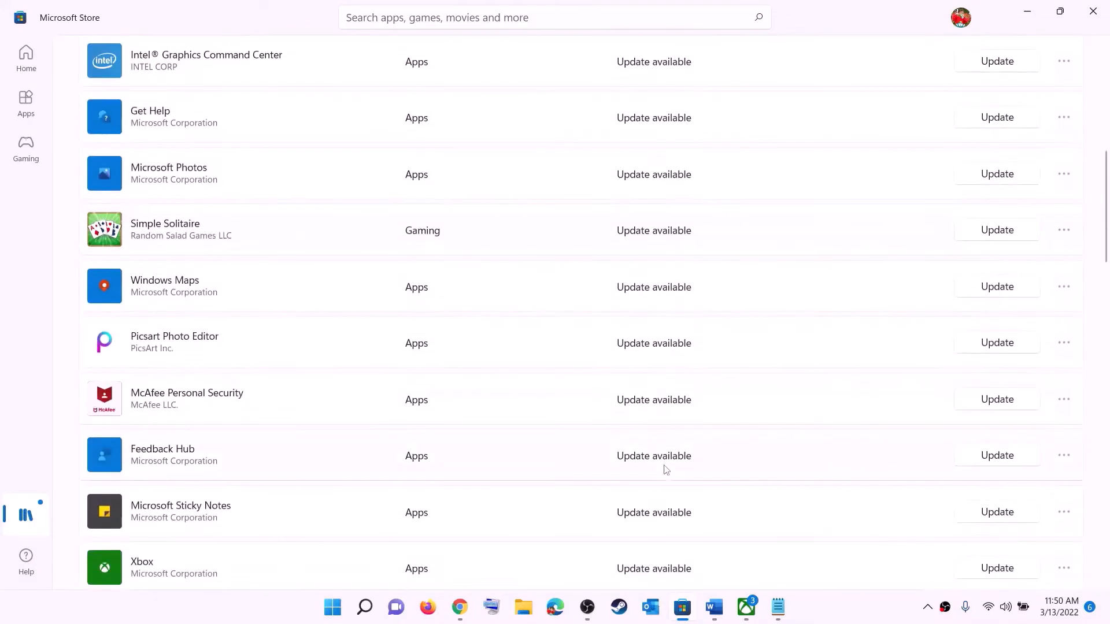
{"action": "scroll", "coordinate": [663, 469], "scroll_direction": "up", "scroll_amount": 9}
{"action": "scroll", "coordinate": [674, 388], "scroll_direction": "down", "scroll_amount": 15}
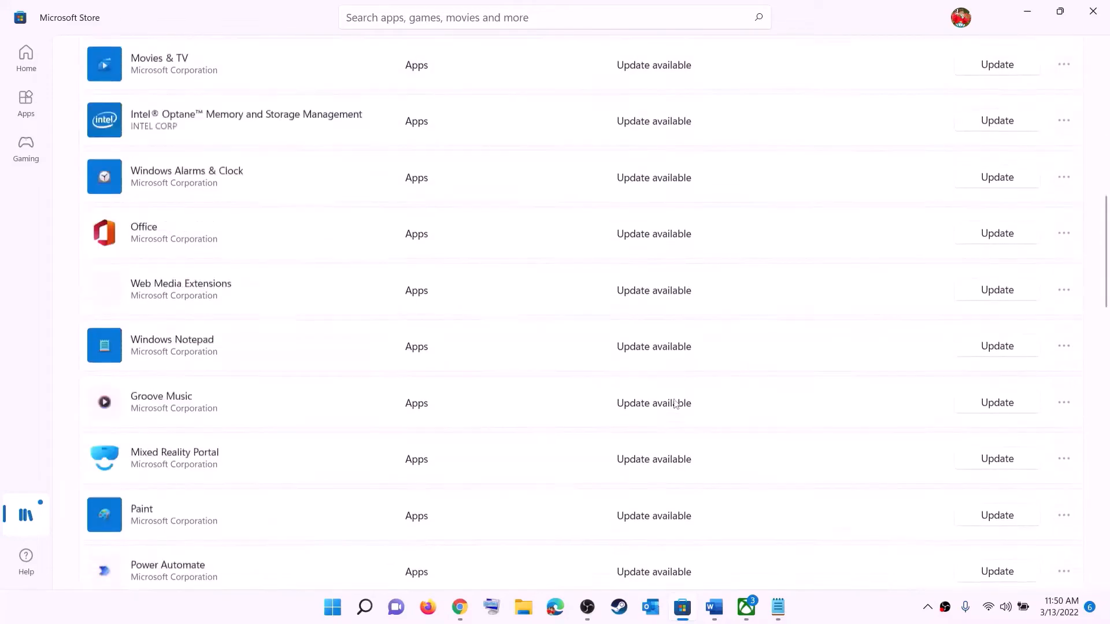
{"action": "scroll", "coordinate": [694, 295], "scroll_direction": "up", "scroll_amount": 15}
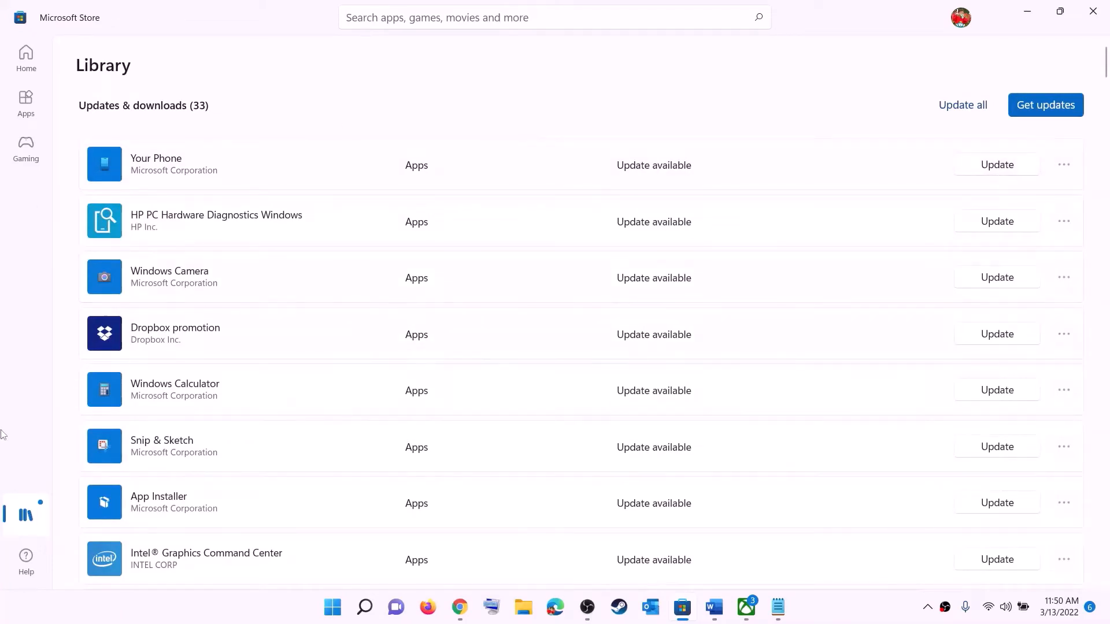
Step: Return to the Word document and highlight "using store" and "installing game from Xbox App" in Step 2
{"action": "left_click", "coordinate": [713, 607]}
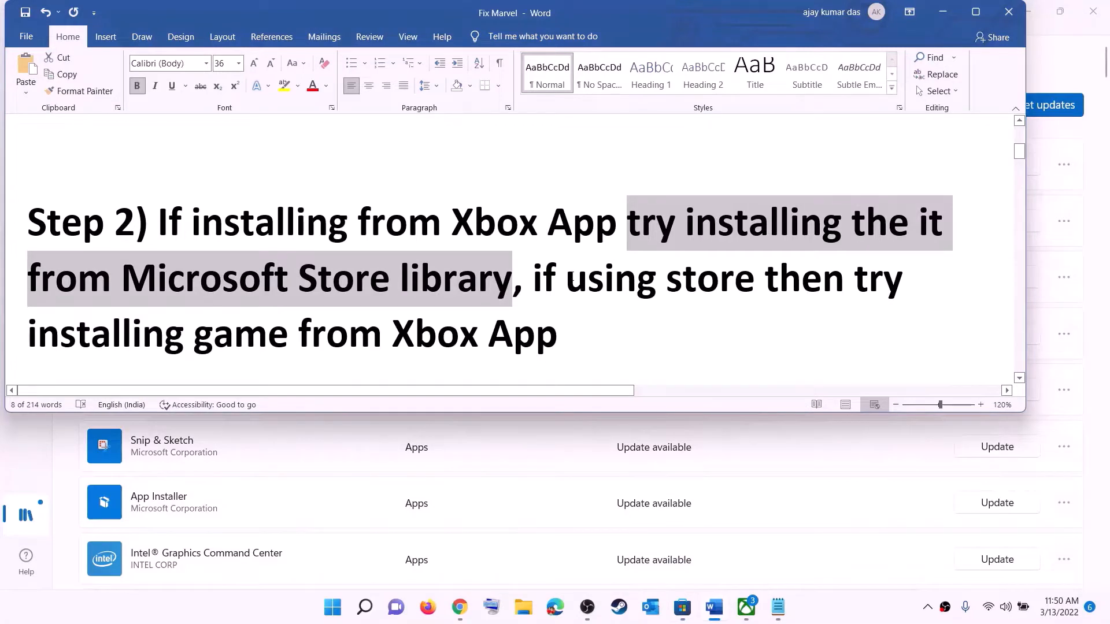
{"action": "left_click", "coordinate": [567, 279]}
{"action": "left_click_drag", "start_coordinate": [567, 279], "coordinate": [764, 279]}
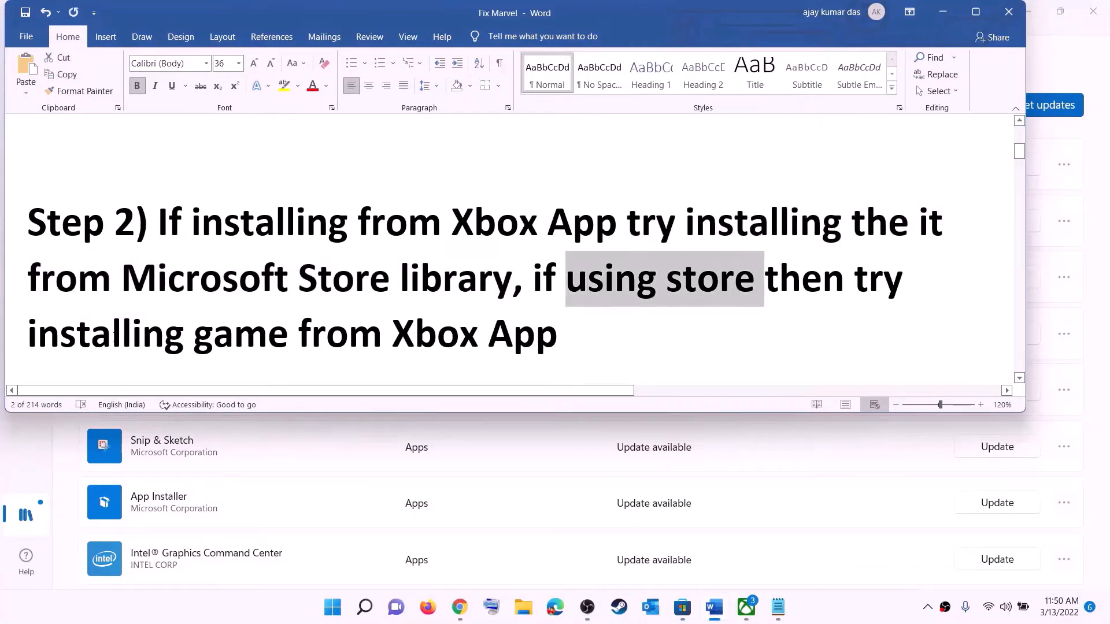
{"action": "left_click_drag", "start_coordinate": [171, 321], "coordinate": [572, 324]}
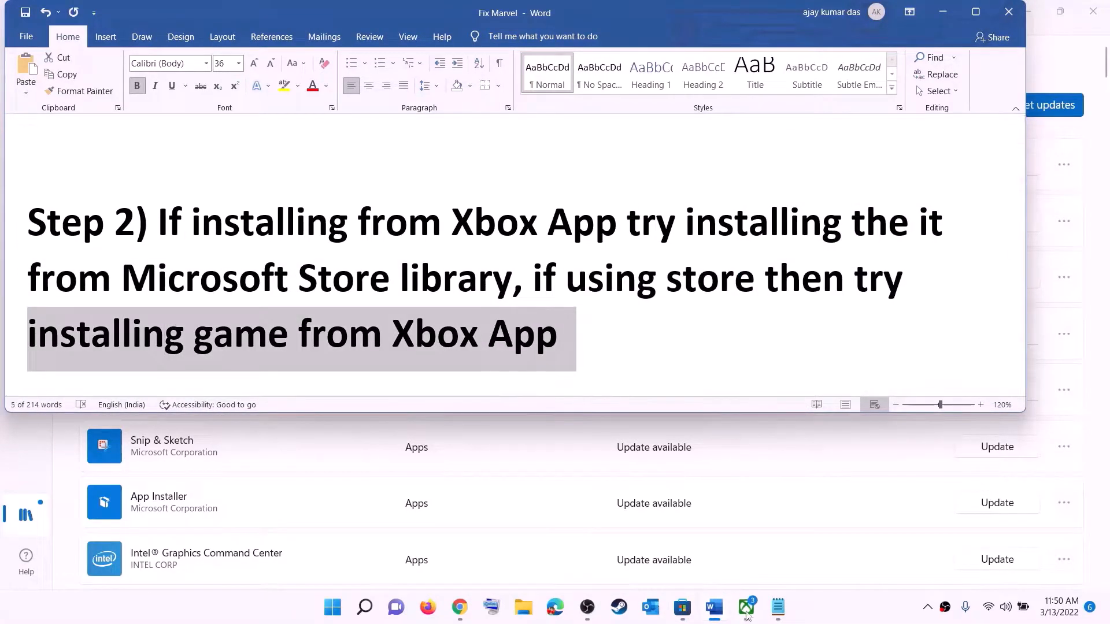
Step: Switch to the Xbox app, activate its game search and minimize the app
{"action": "left_click", "coordinate": [746, 607]}
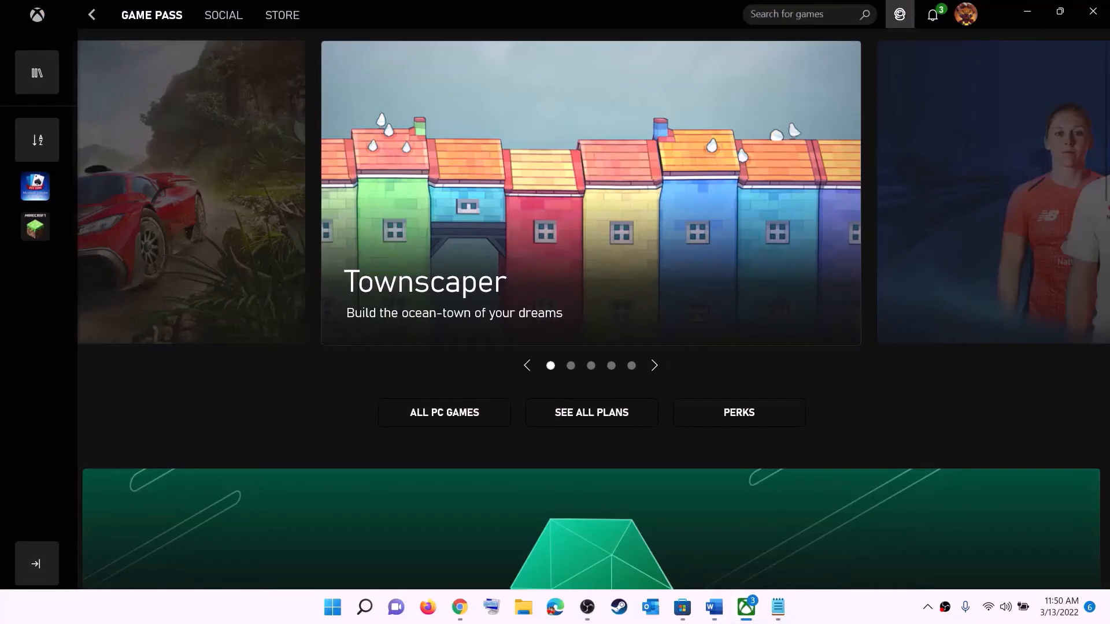
{"action": "left_click", "coordinate": [780, 16]}
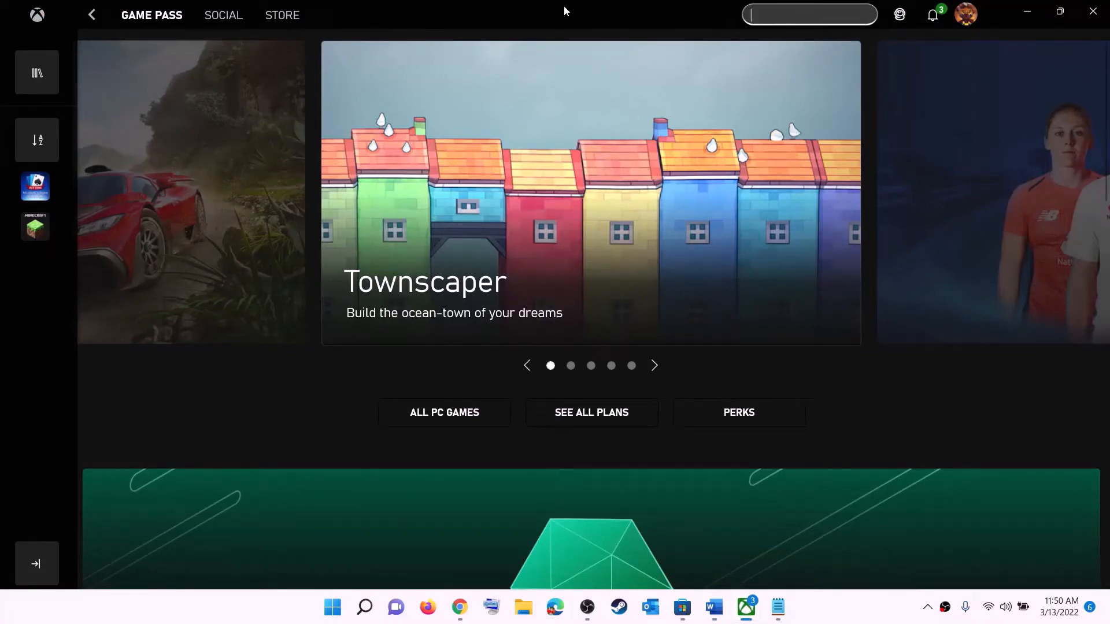
{"action": "left_click", "coordinate": [1027, 11]}
Step: Copy the whole Get-AppxPackage PowerShell command under Step 3 of the Word document
{"action": "left_click", "coordinate": [587, 278]}
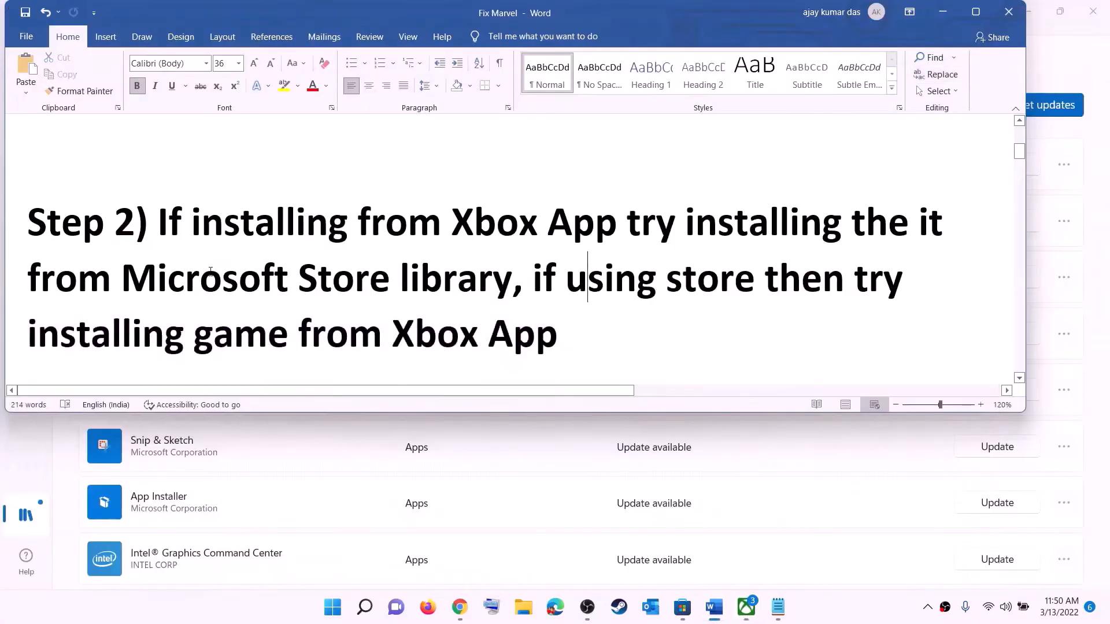
{"action": "scroll", "coordinate": [343, 303], "scroll_direction": "down", "scroll_amount": 5}
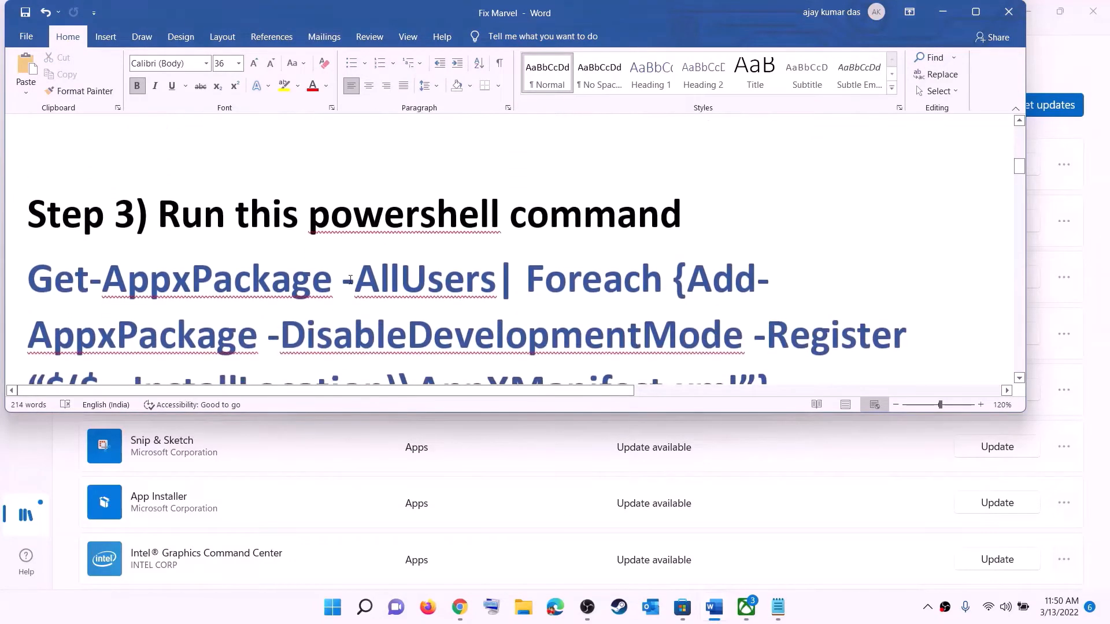
{"action": "scroll", "coordinate": [387, 282], "scroll_direction": "down", "scroll_amount": 1}
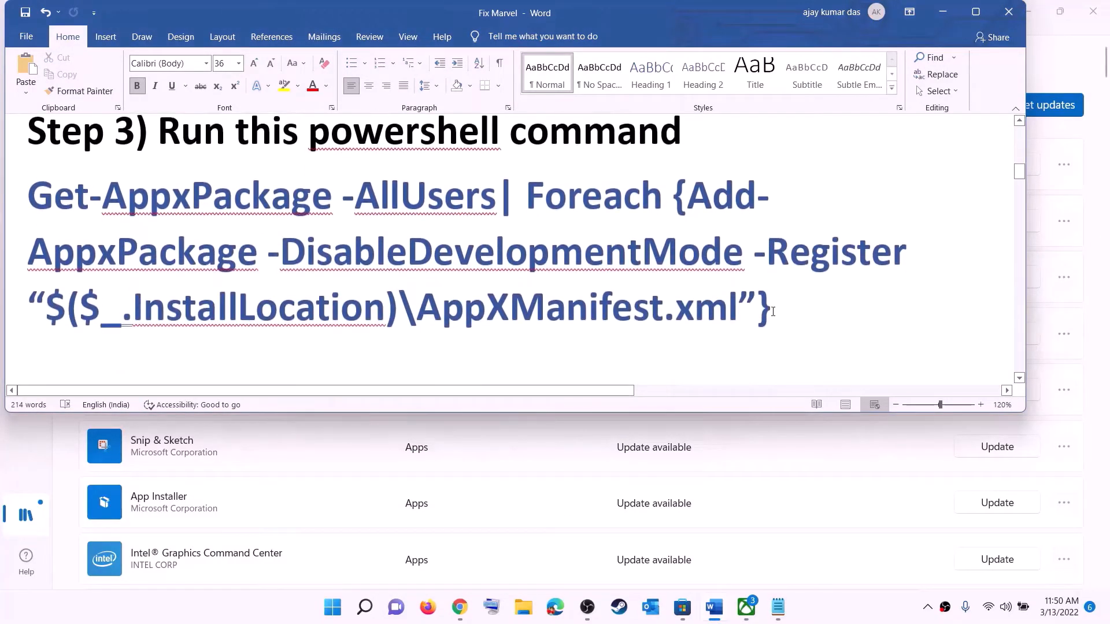
{"action": "triple_click", "coordinate": [745, 291]}
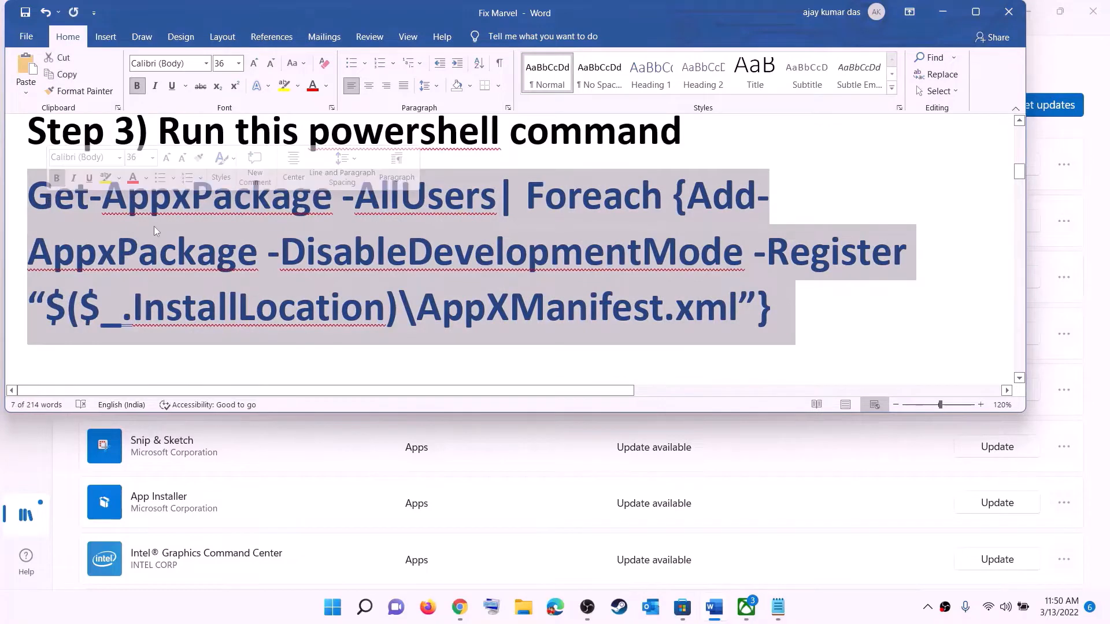
{"action": "right_click", "coordinate": [153, 227]}
{"action": "left_click", "coordinate": [196, 254]}
Step: Search Windows for "powers" and open Windows PowerShell as administrator
{"action": "left_click", "coordinate": [332, 607]}
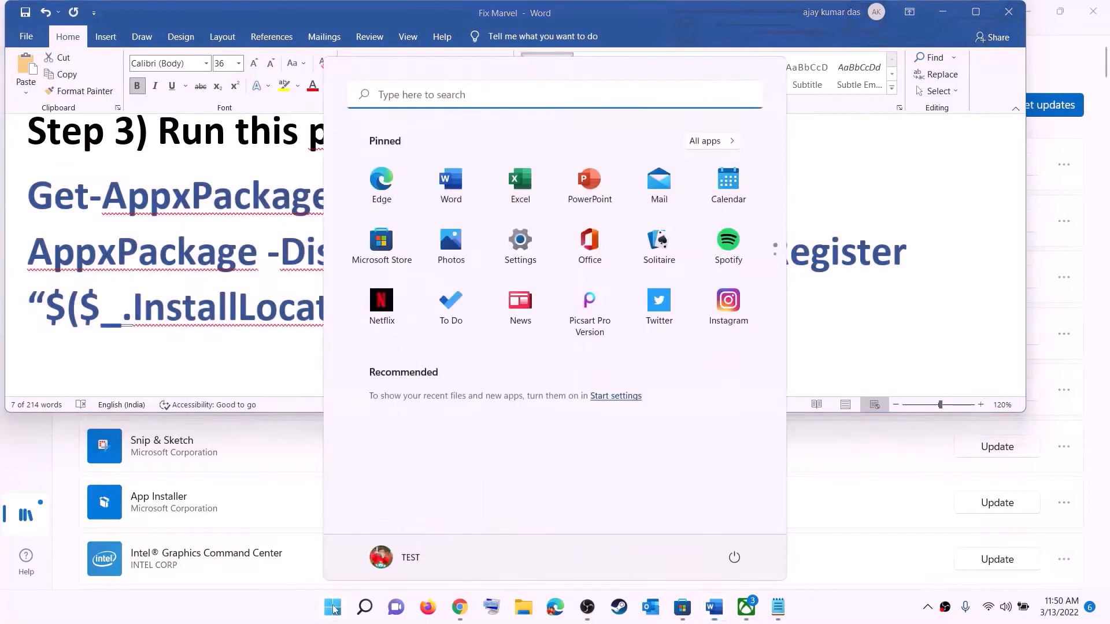
{"action": "type", "text": "powers"}
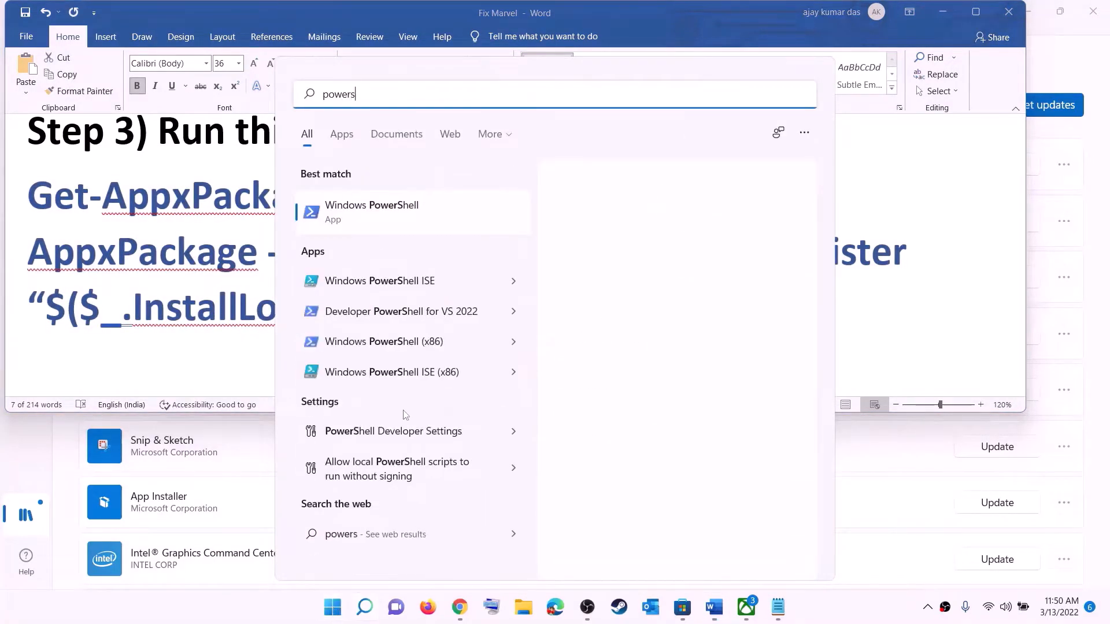
{"action": "right_click", "coordinate": [385, 216]}
{"action": "left_click", "coordinate": [506, 239]}
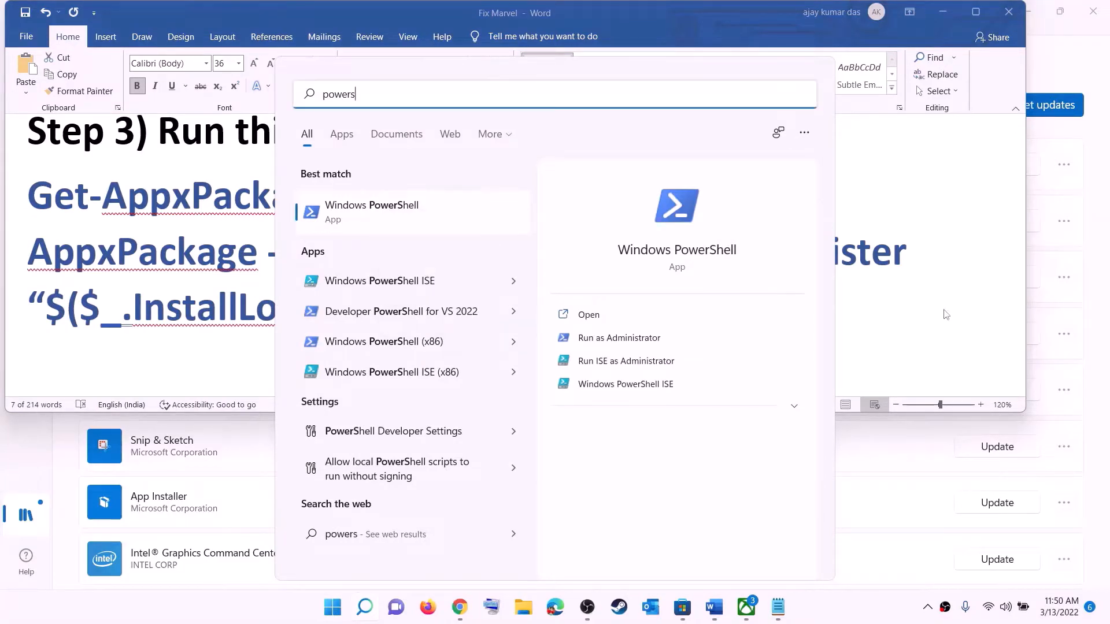
{"action": "left_click", "coordinate": [501, 414]}
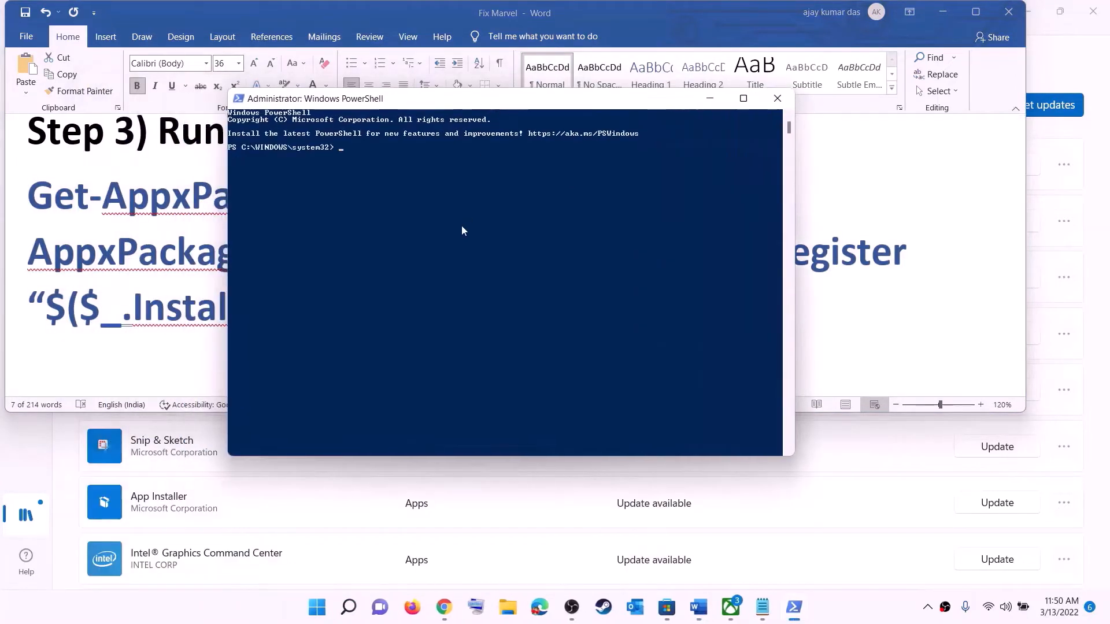
Step: Paste the copied Get-AppxPackage command into PowerShell, run it, and close the PowerShell window once it has finished
{"action": "right_click", "coordinate": [461, 231]}
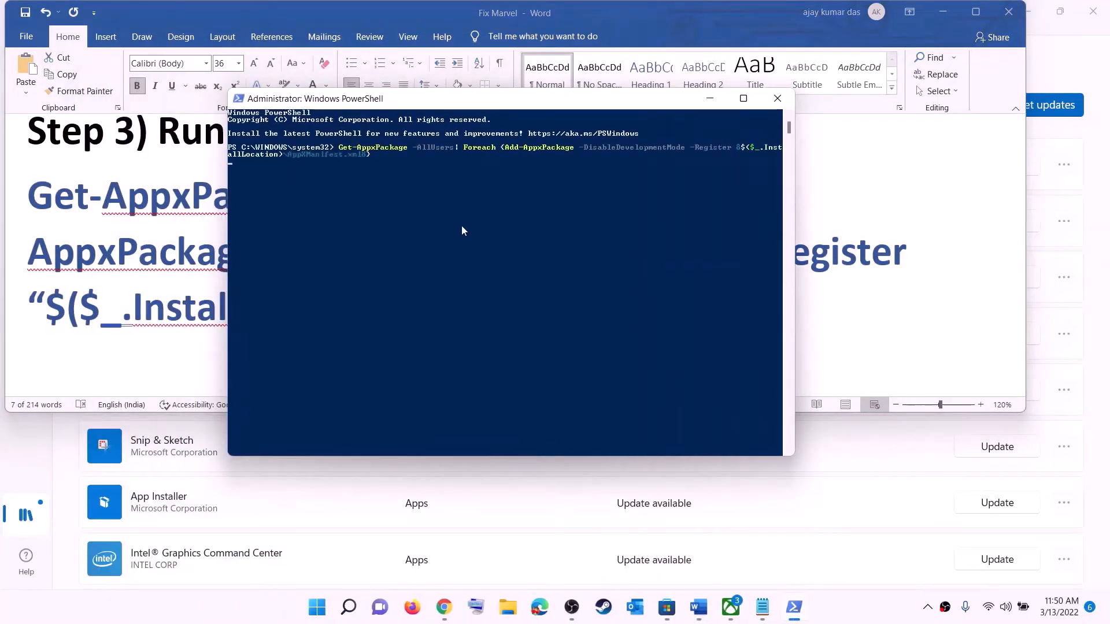
{"action": "key", "text": "Return"}
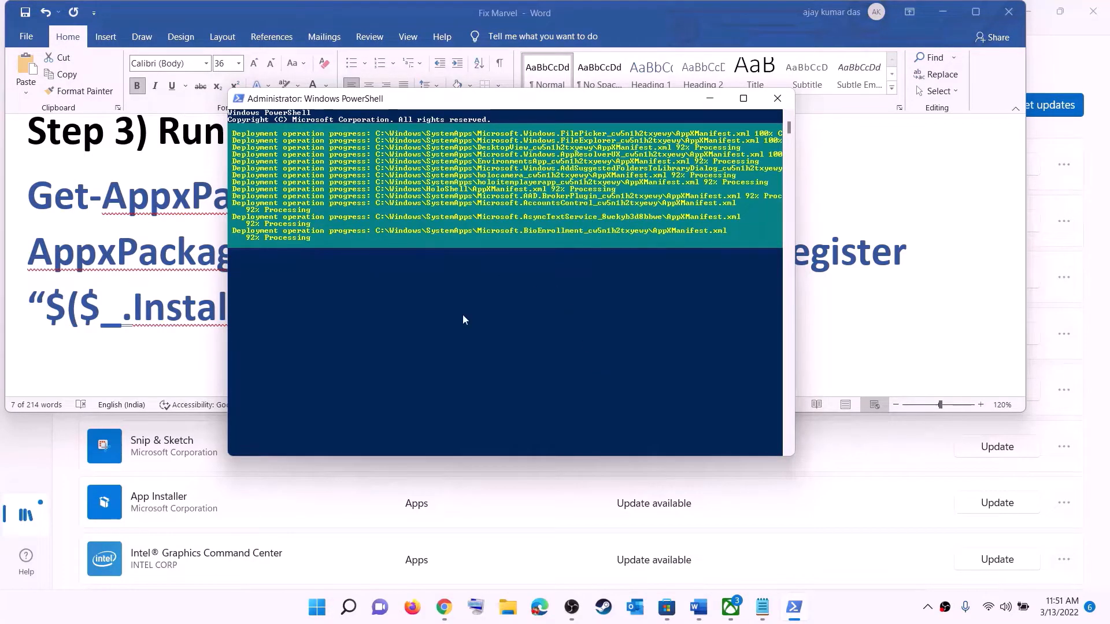
{"action": "left_click", "coordinate": [836, 607]}
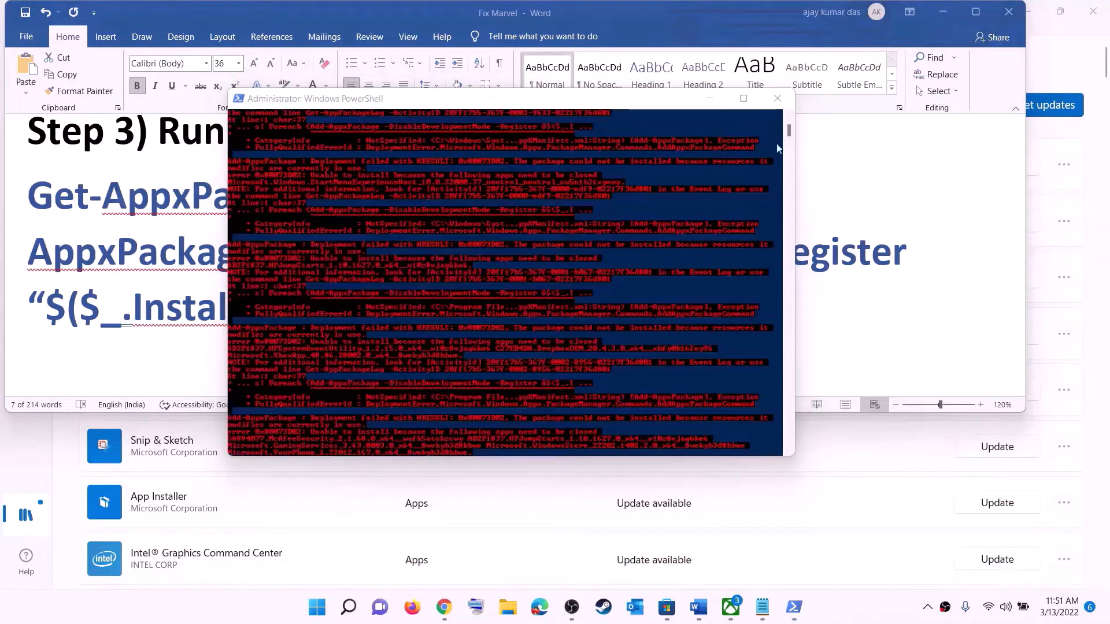
{"action": "left_click", "coordinate": [776, 98]}
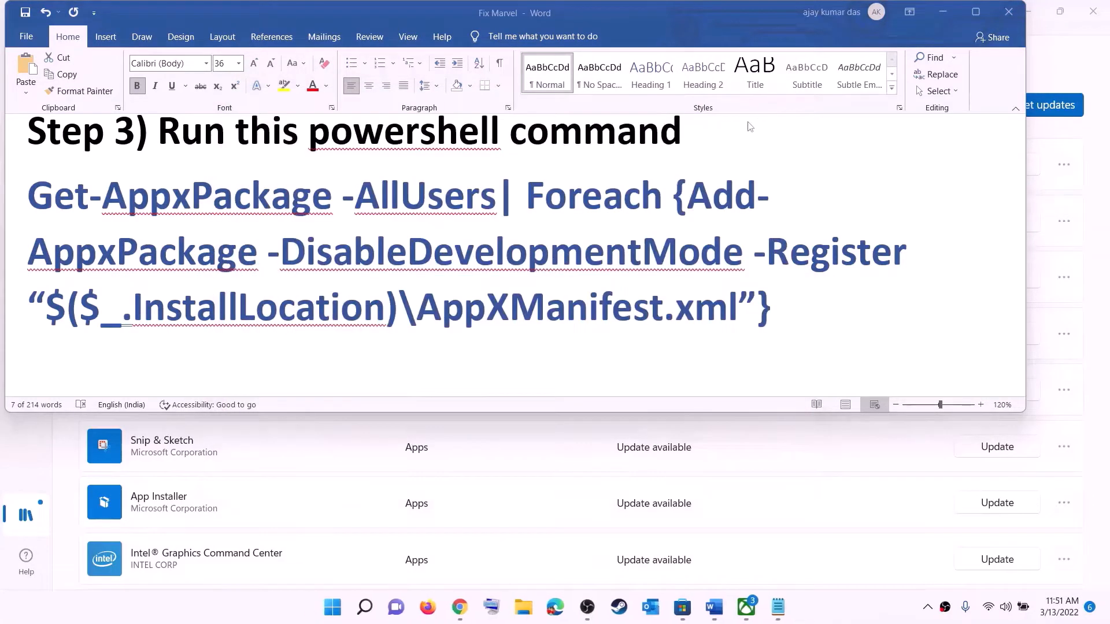
Step: Set the font size of the Microsoft Store cache folder path under Step 4 of the Word document to 14
{"action": "triple_click", "coordinate": [458, 282]}
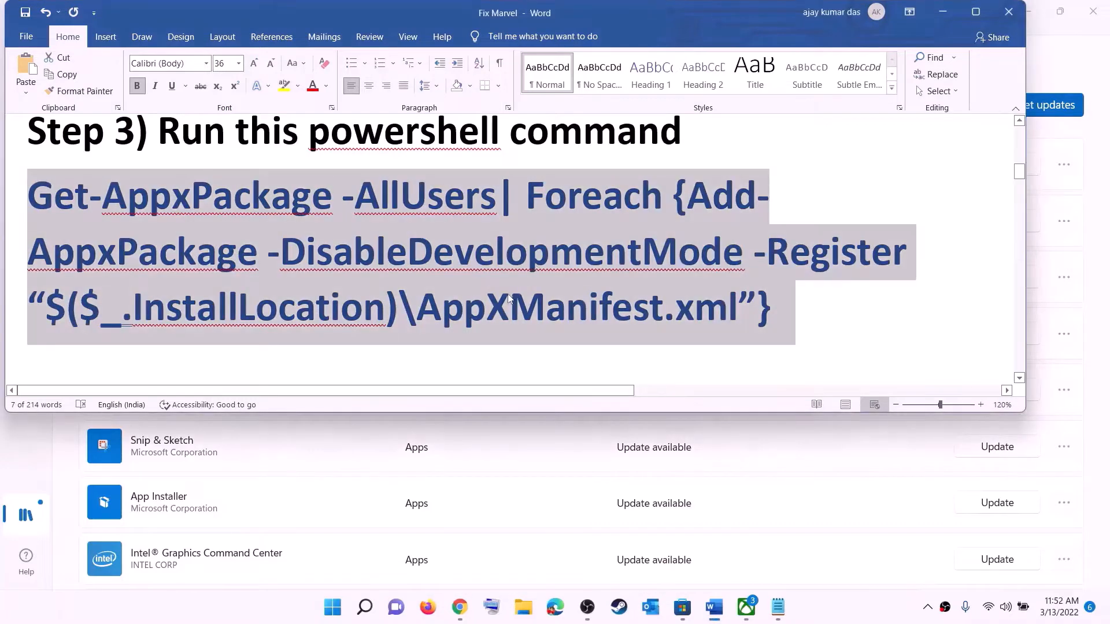
{"action": "scroll", "coordinate": [451, 260], "scroll_direction": "down", "scroll_amount": 4}
{"action": "scroll", "coordinate": [443, 229], "scroll_direction": "up", "scroll_amount": 1}
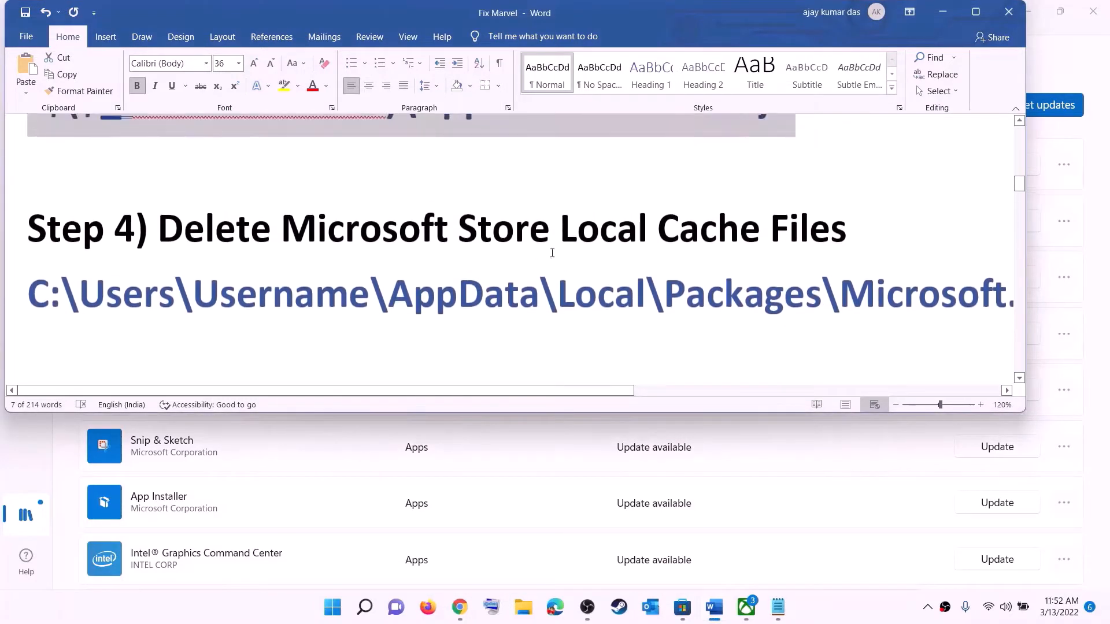
{"action": "triple_click", "coordinate": [550, 299]}
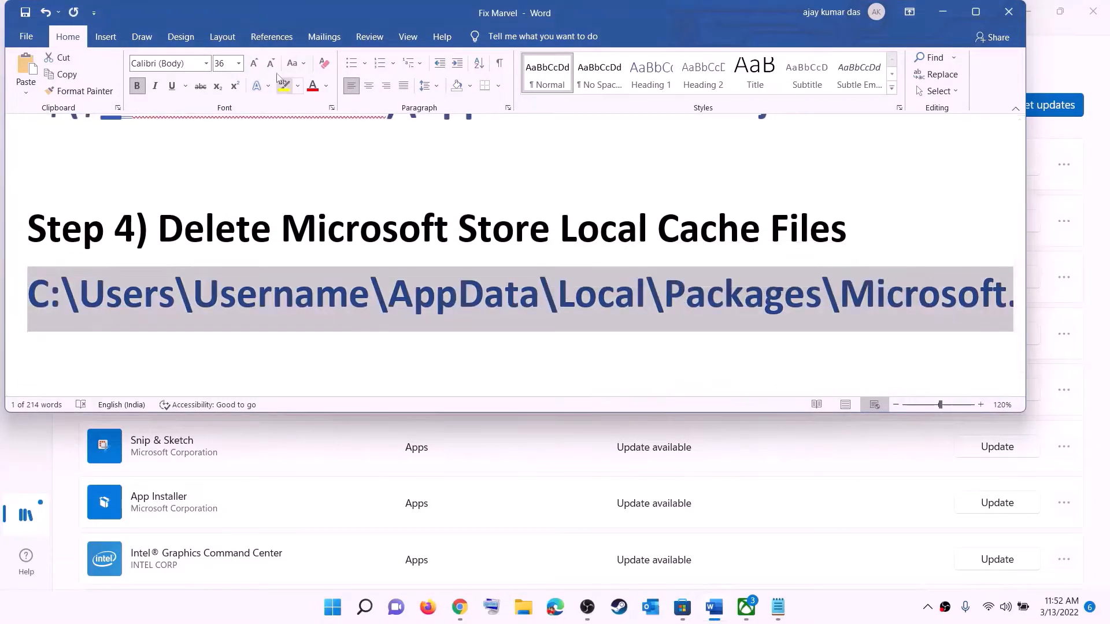
{"action": "left_click", "coordinate": [238, 64]}
{"action": "left_click", "coordinate": [216, 155]}
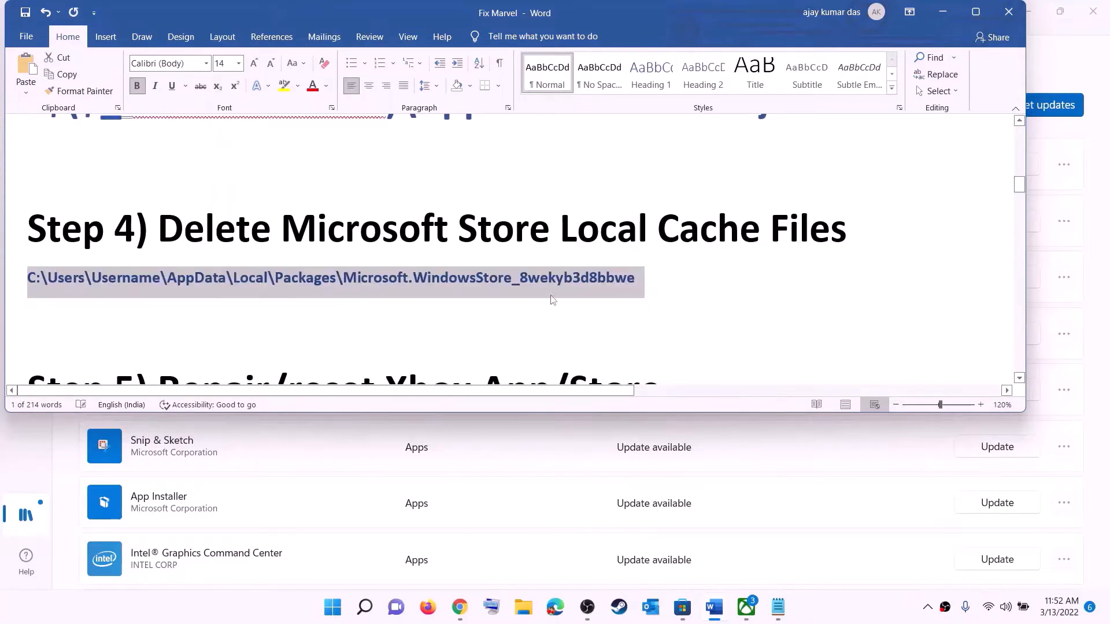
{"action": "left_click", "coordinate": [549, 296]}
Step: Open File Explorer and go to the user's profile folder inside Users on the Windows (C:) drive
{"action": "key", "text": "super+e"}
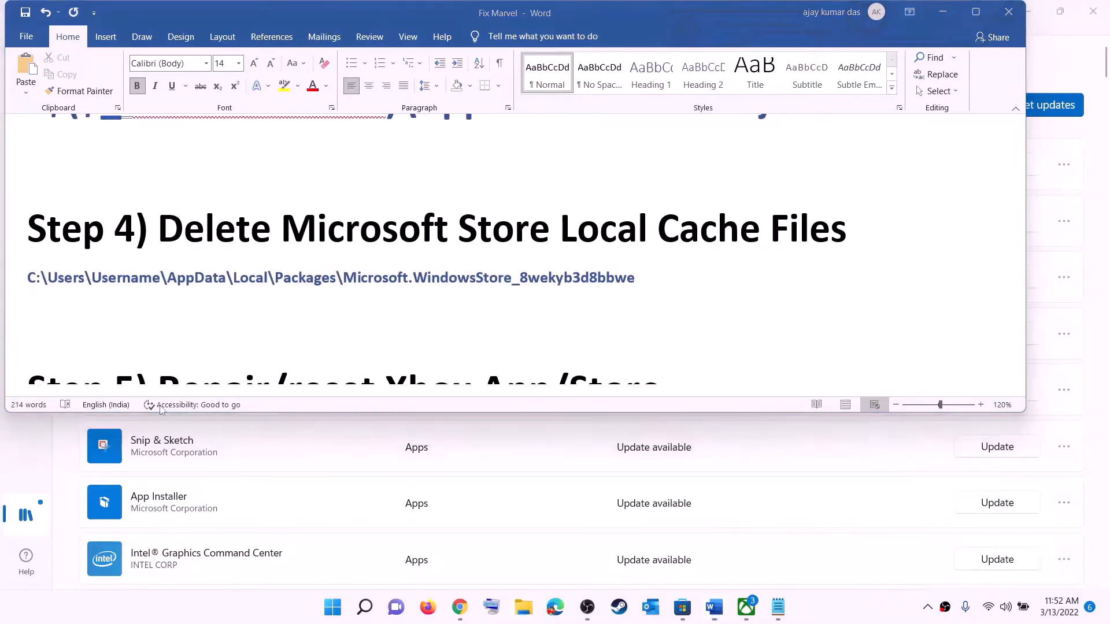
{"action": "left_click", "coordinate": [54, 285]}
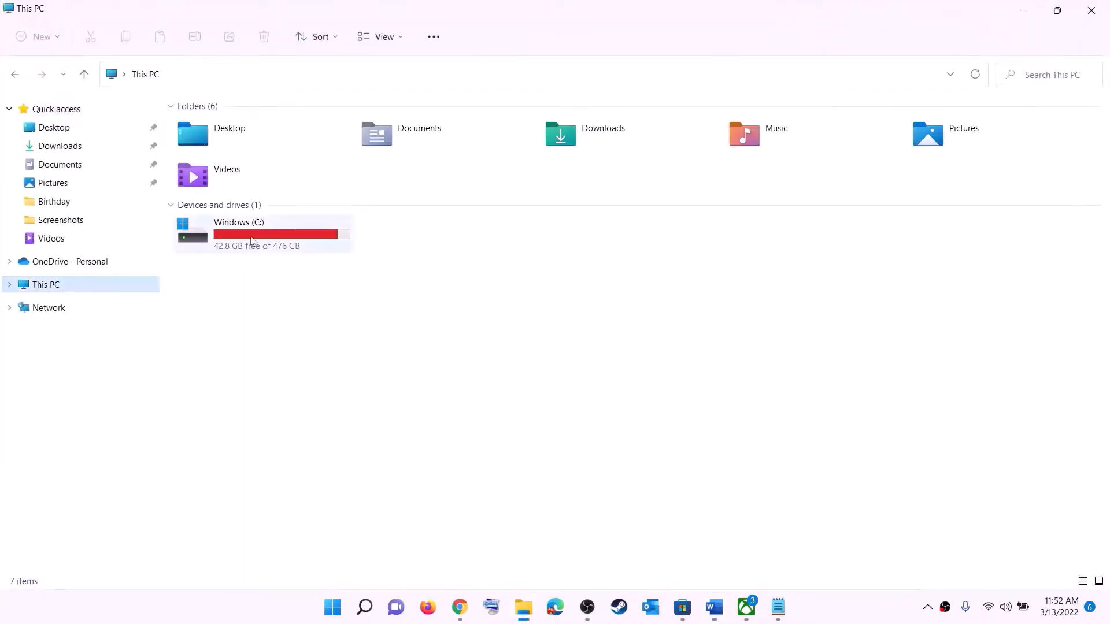
{"action": "double_click", "coordinate": [253, 241]}
{"action": "scroll", "coordinate": [283, 359], "scroll_direction": "down", "scroll_amount": 3}
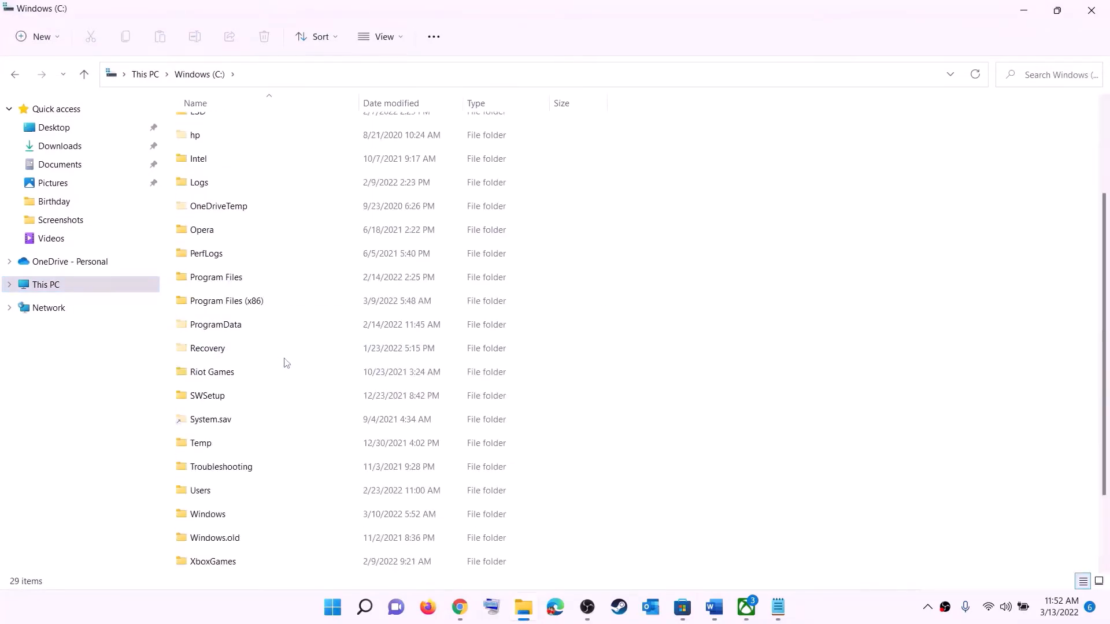
{"action": "left_click", "coordinate": [237, 396]}
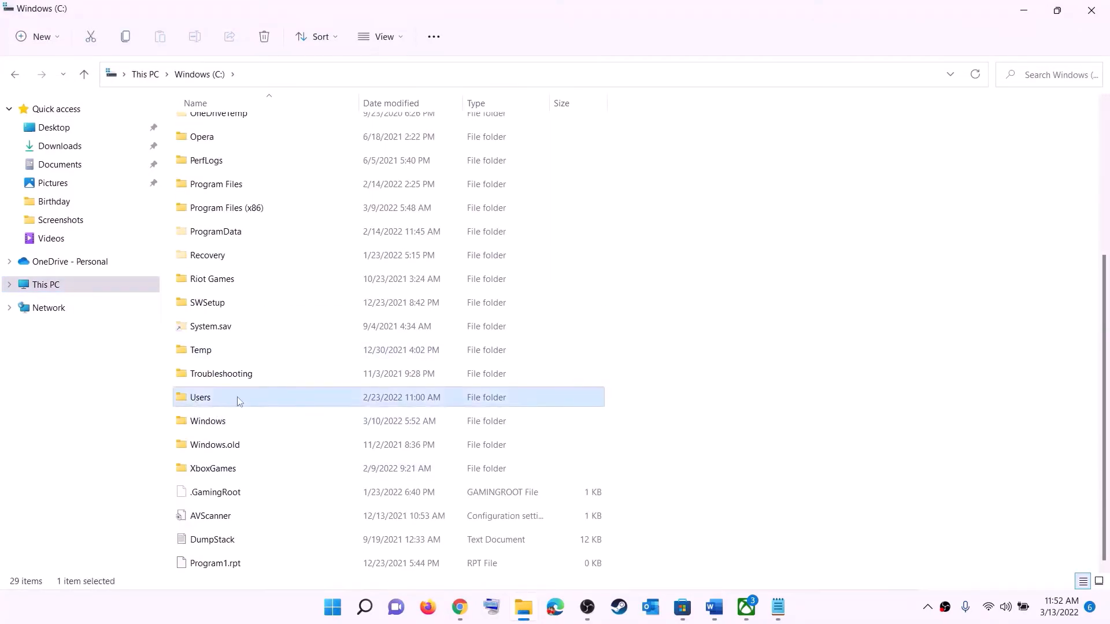
{"action": "double_click", "coordinate": [237, 396]}
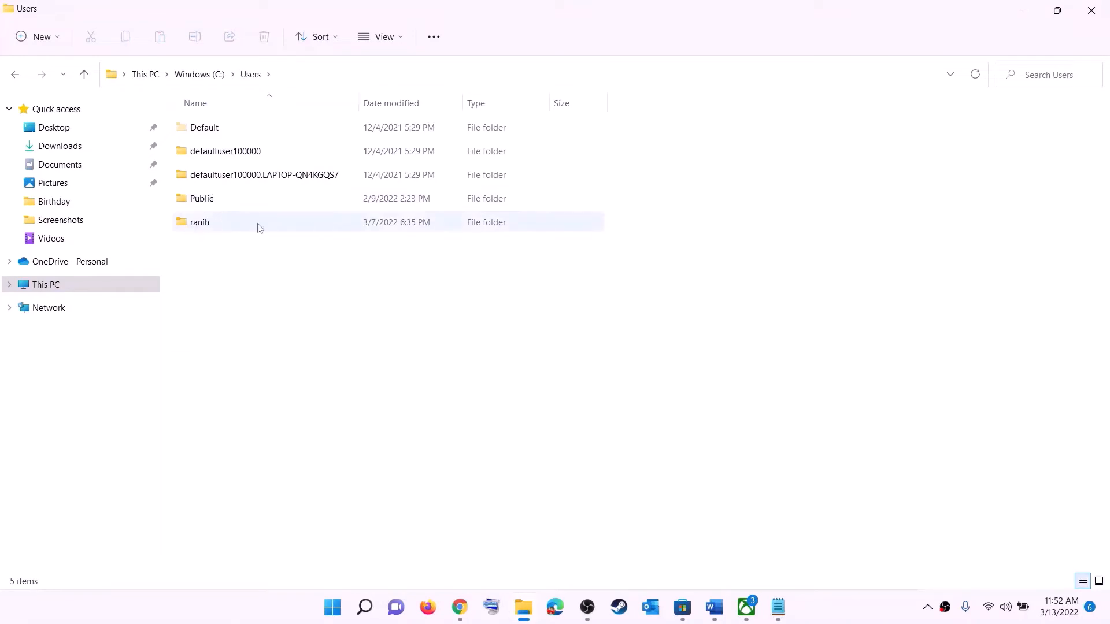
{"action": "double_click", "coordinate": [206, 225]}
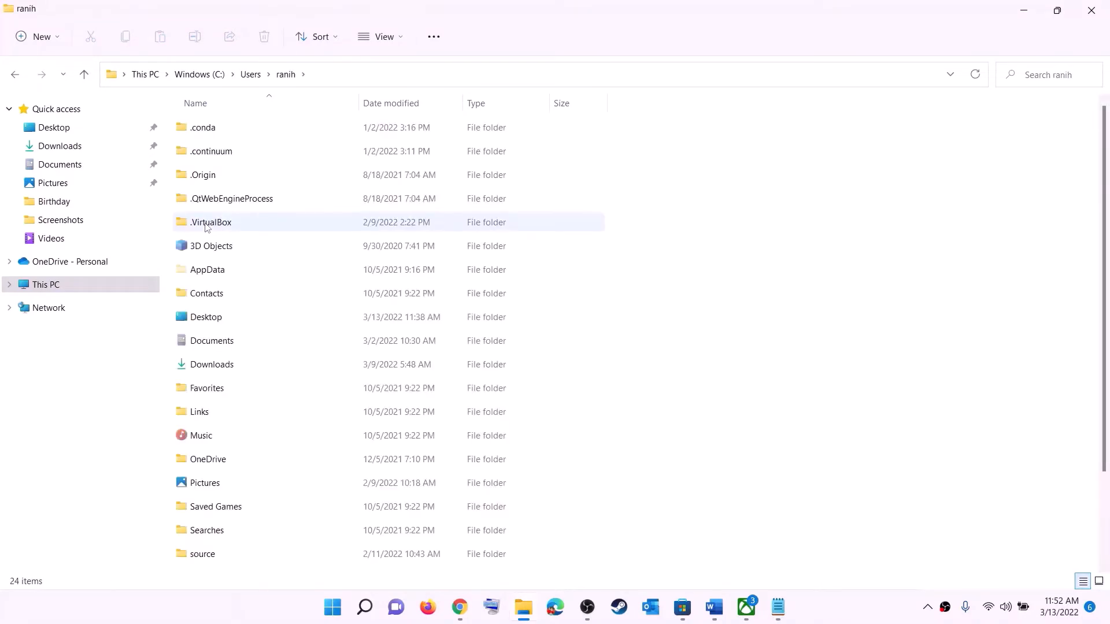
Step: Select the AppData folder and check whether the display of hidden items is enabled in File Explorer
{"action": "left_click", "coordinate": [194, 270]}
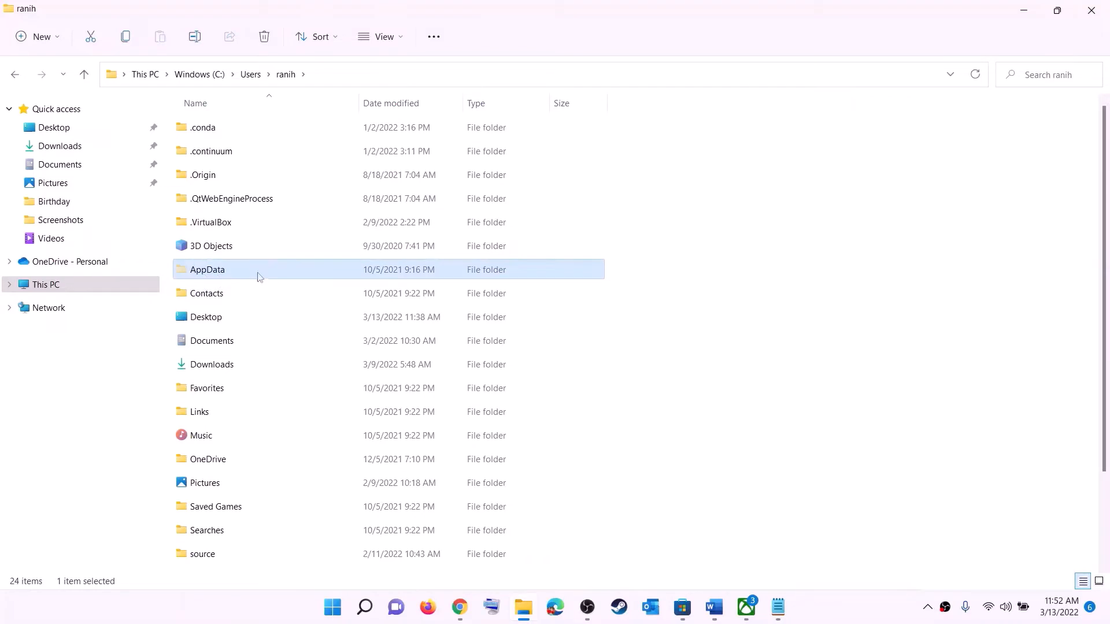
{"action": "left_click", "coordinate": [403, 40]}
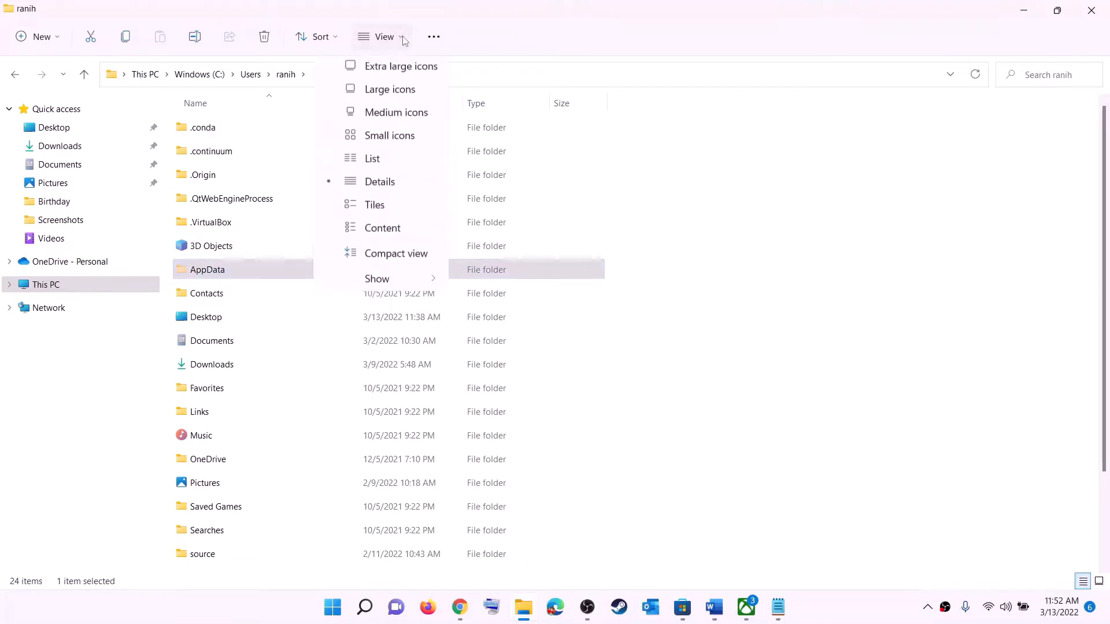
{"action": "mouse_move", "coordinate": [376, 282]}
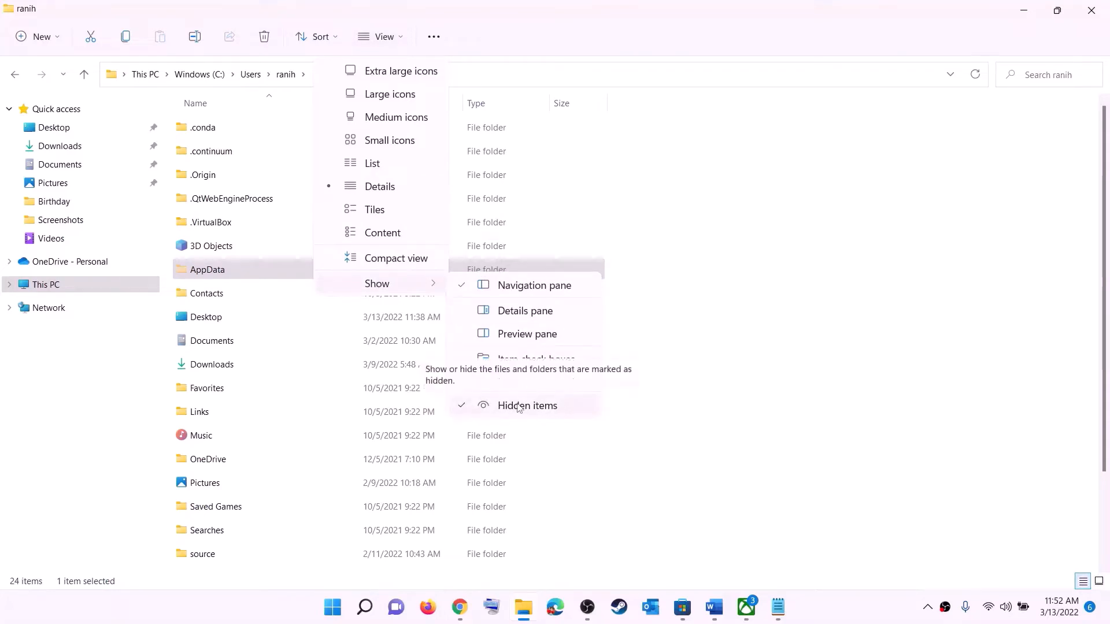
{"action": "left_click", "coordinate": [225, 273]}
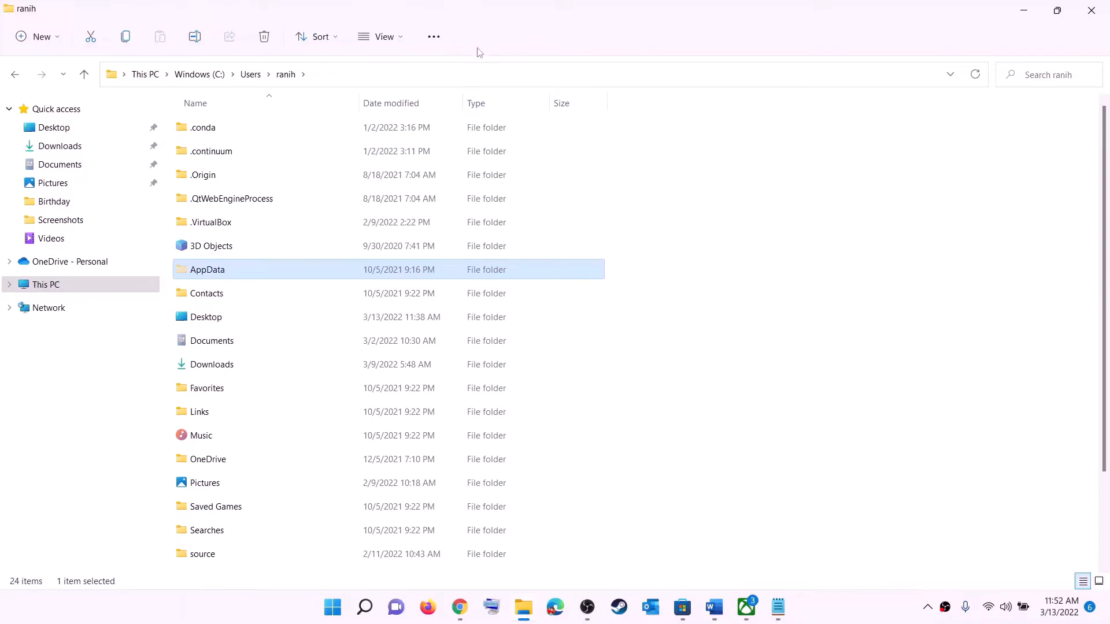
Step: Open the Packages folder inside AppData\Local
{"action": "left_click", "coordinate": [214, 271]}
{"action": "left_click", "coordinate": [266, 271]}
{"action": "double_click", "coordinate": [254, 274]}
{"action": "double_click", "coordinate": [224, 127]}
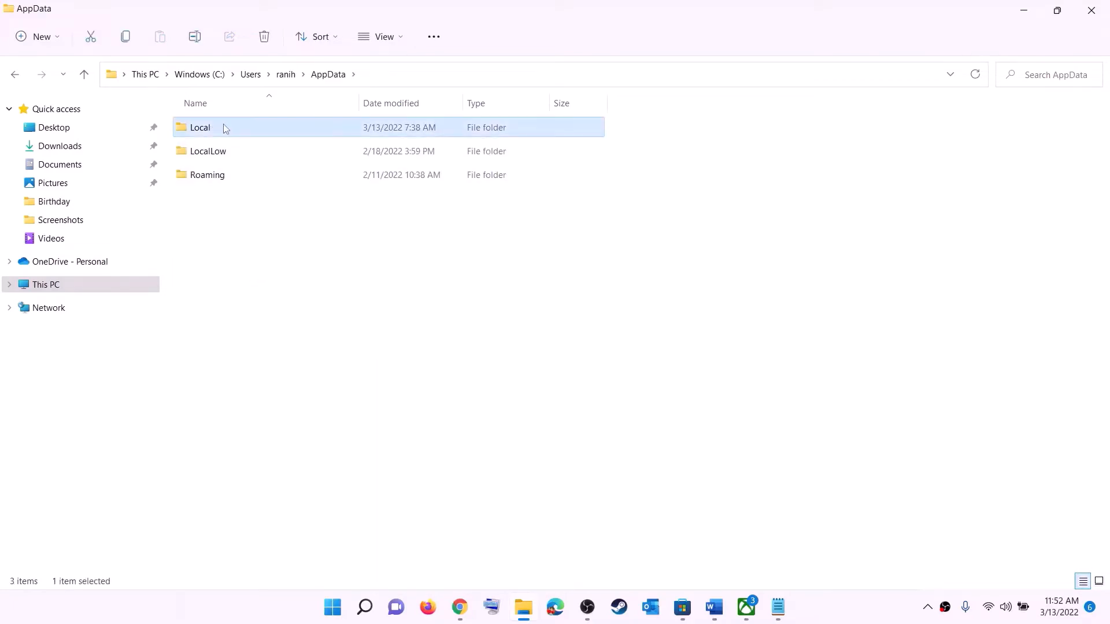
{"action": "left_click", "coordinate": [251, 276]}
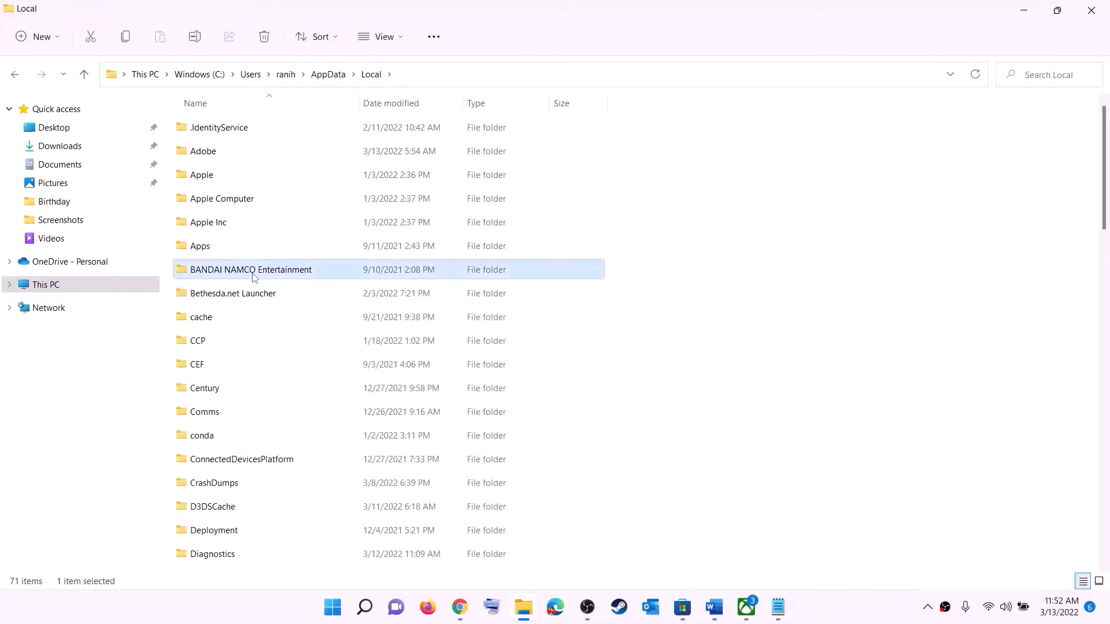
{"action": "key", "text": "p"}
{"action": "left_click", "coordinate": [219, 120]}
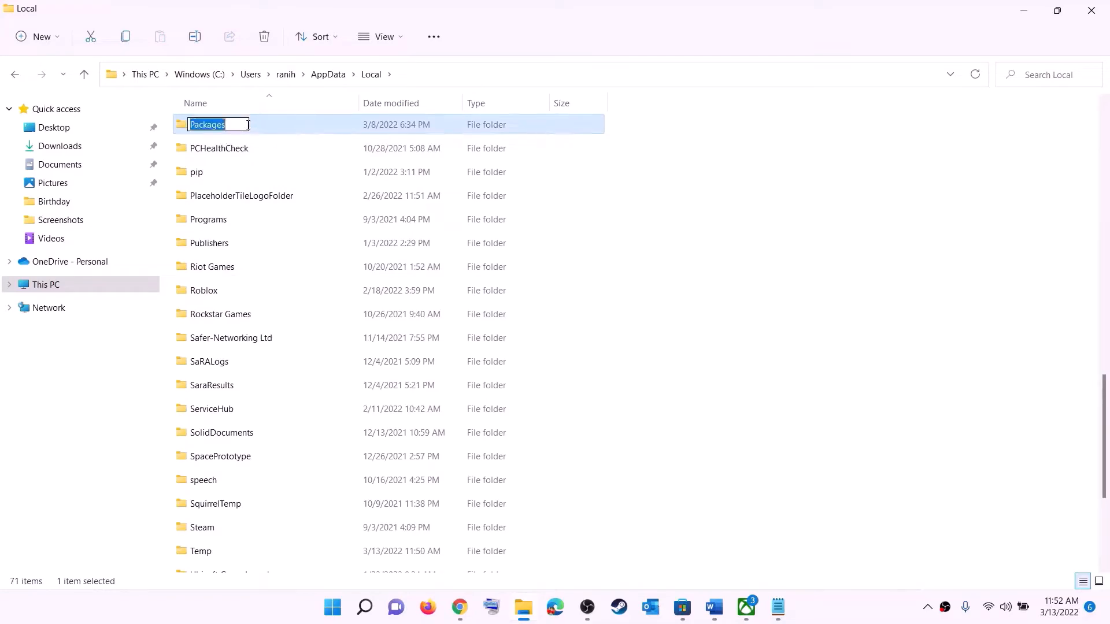
{"action": "left_click", "coordinate": [258, 122]}
{"action": "double_click", "coordinate": [258, 126]}
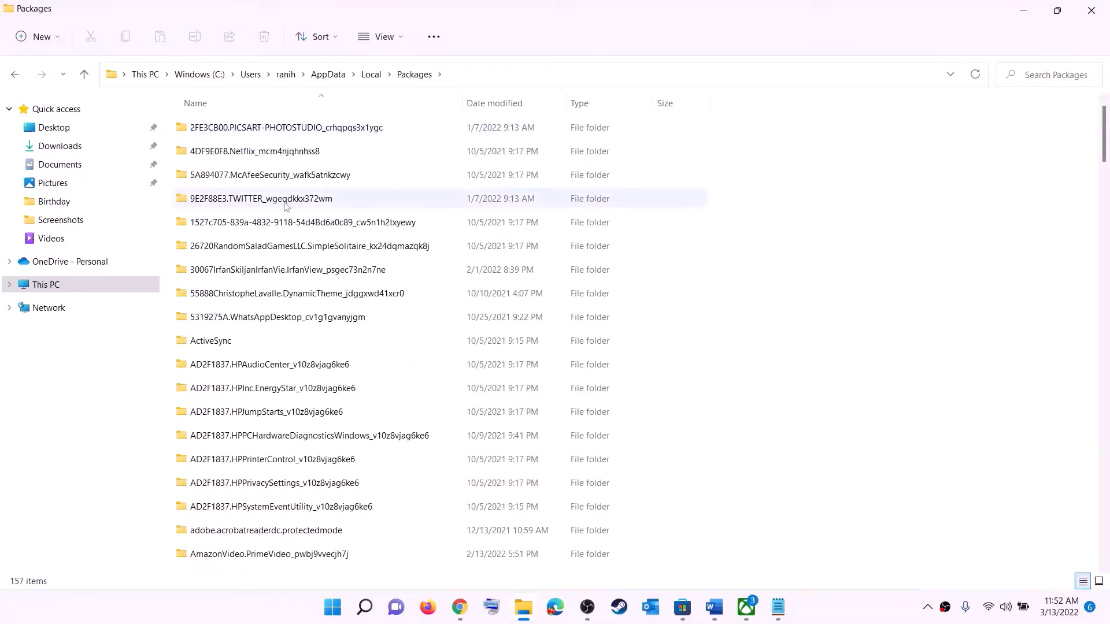
Step: Find the Microsoft.WindowsStore_8wekyb3d8bbwe folder in Packages and open it
{"action": "scroll", "coordinate": [328, 372], "scroll_direction": "down", "scroll_amount": 10}
{"action": "scroll", "coordinate": [328, 374], "scroll_direction": "down", "scroll_amount": 15}
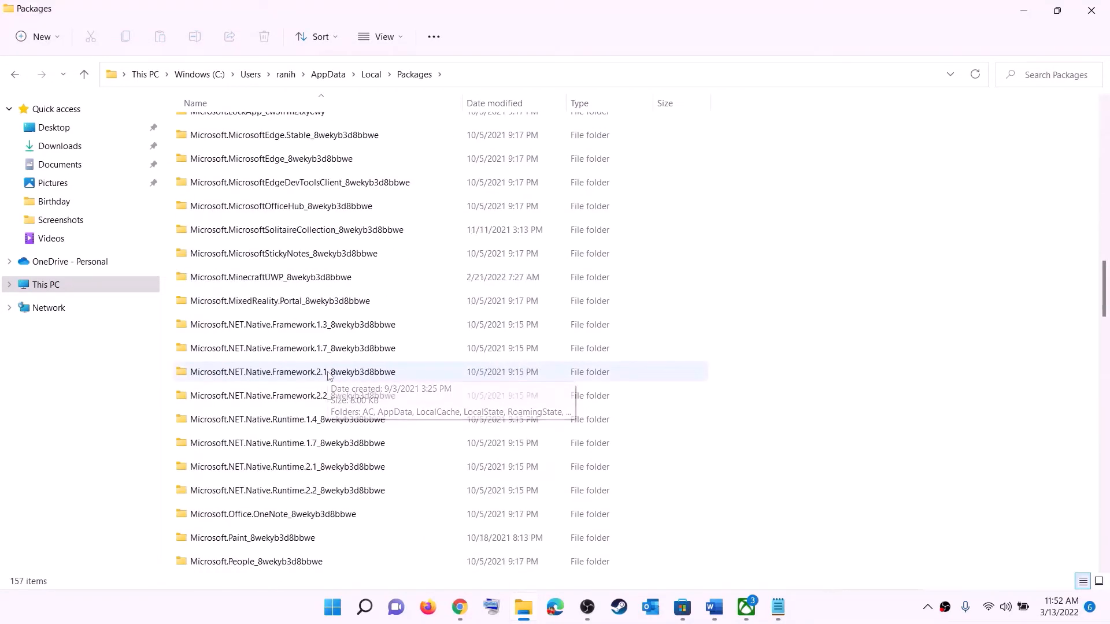
{"action": "scroll", "coordinate": [383, 408], "scroll_direction": "down", "scroll_amount": 3}
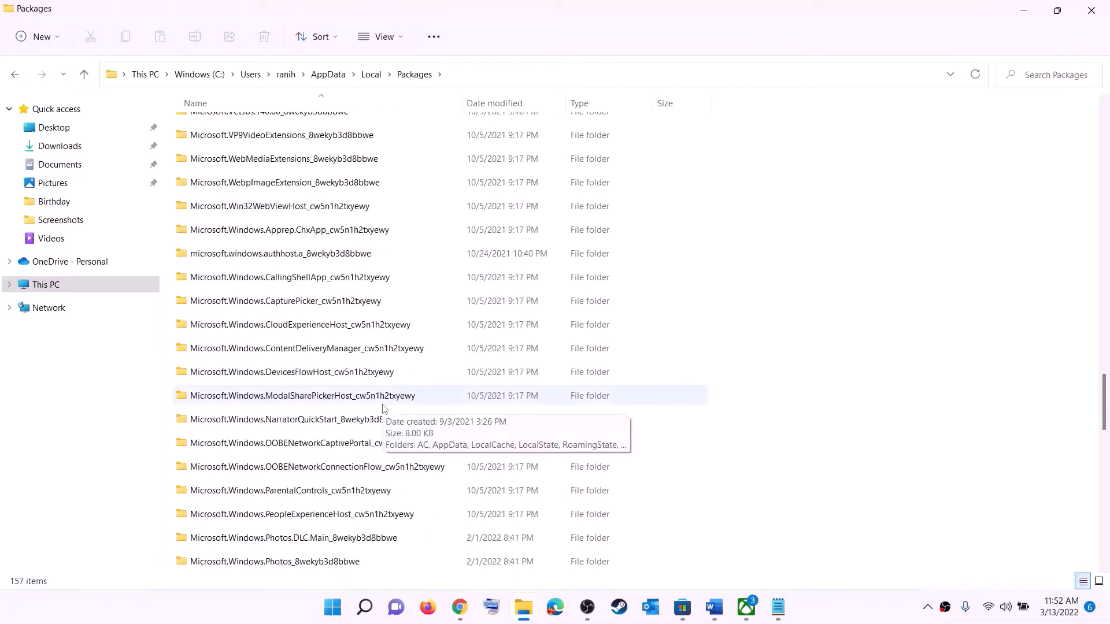
{"action": "scroll", "coordinate": [383, 406], "scroll_direction": "down", "scroll_amount": 6}
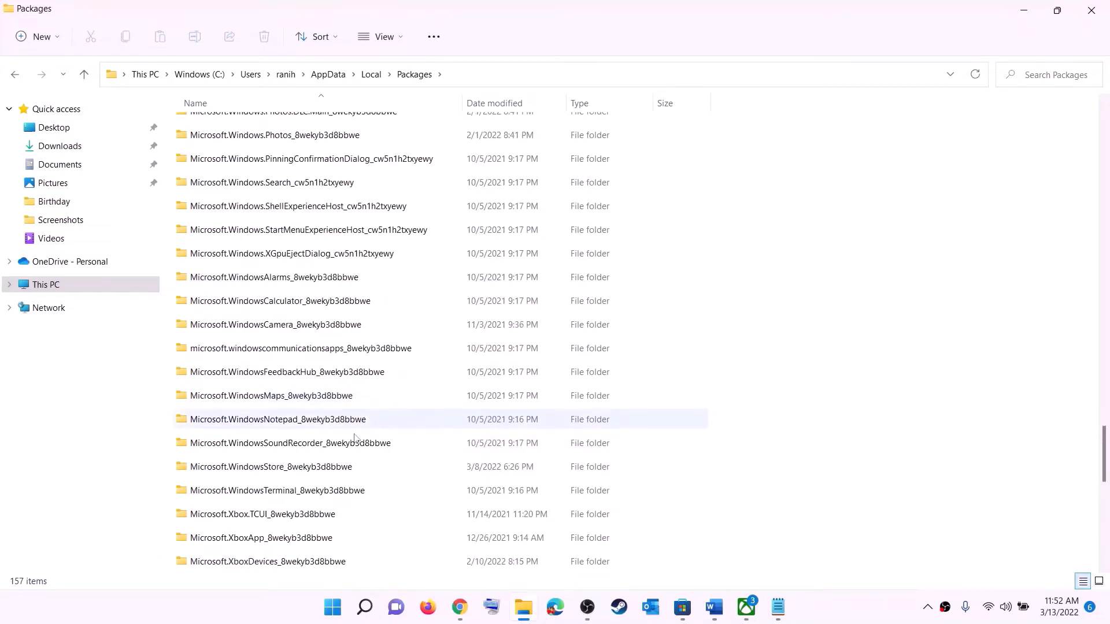
{"action": "left_click", "coordinate": [250, 470]}
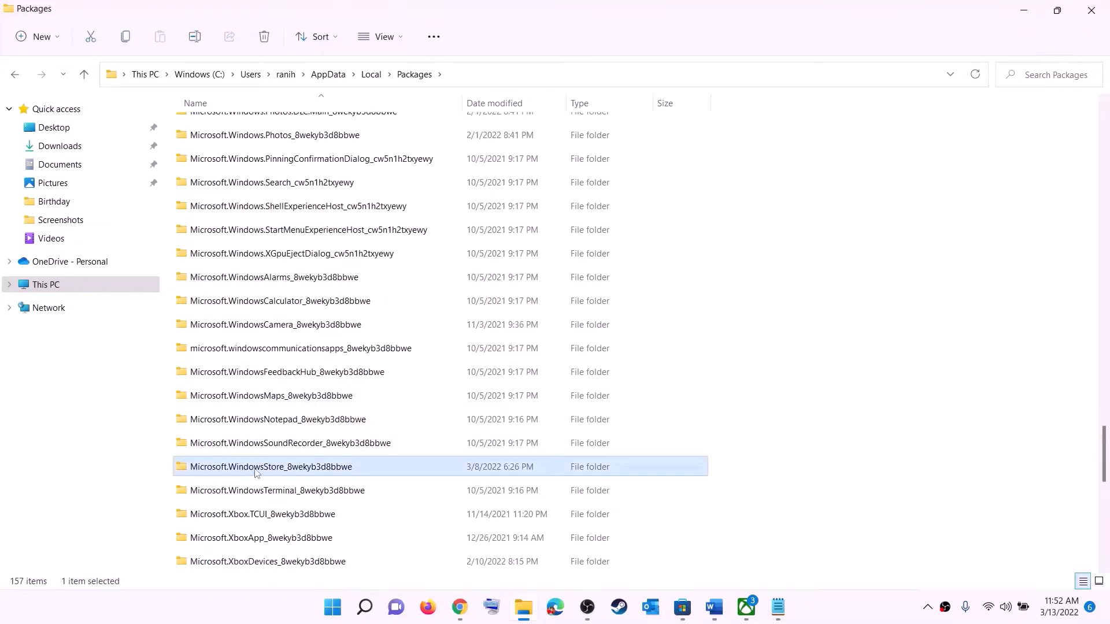
{"action": "left_click", "coordinate": [223, 467]}
{"action": "left_click", "coordinate": [414, 469]}
{"action": "left_click", "coordinate": [349, 468]}
{"action": "double_click", "coordinate": [392, 469]}
Step: Delete the LocalCache folder from the Microsoft.WindowsStore_8wekyb3d8bbwe folder
{"action": "left_click", "coordinate": [258, 177]}
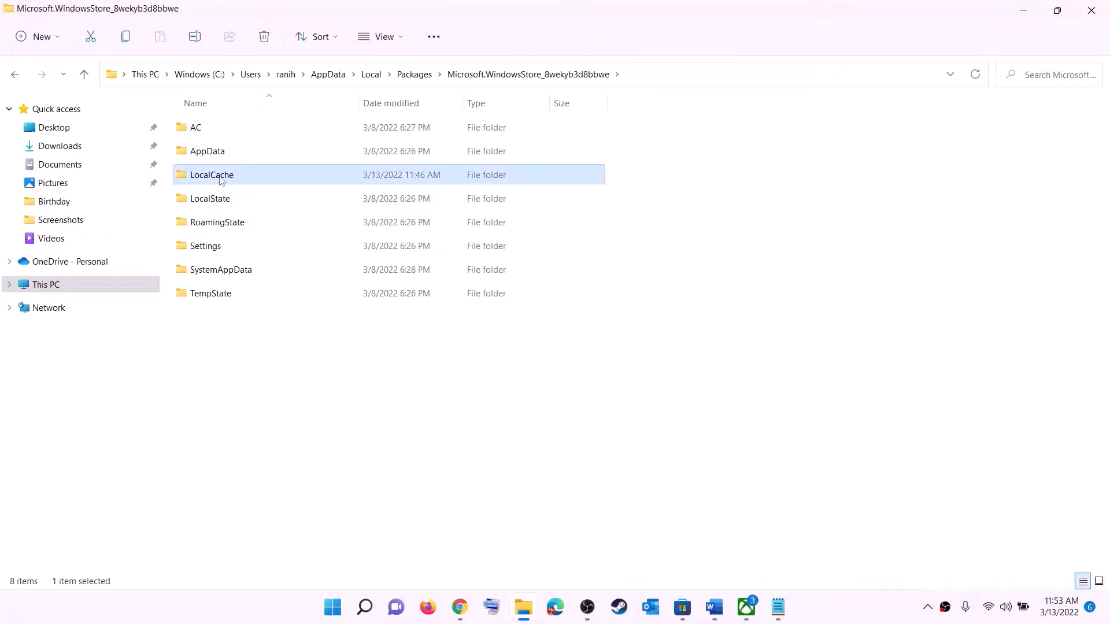
{"action": "right_click", "coordinate": [237, 181]}
{"action": "left_click", "coordinate": [326, 194]}
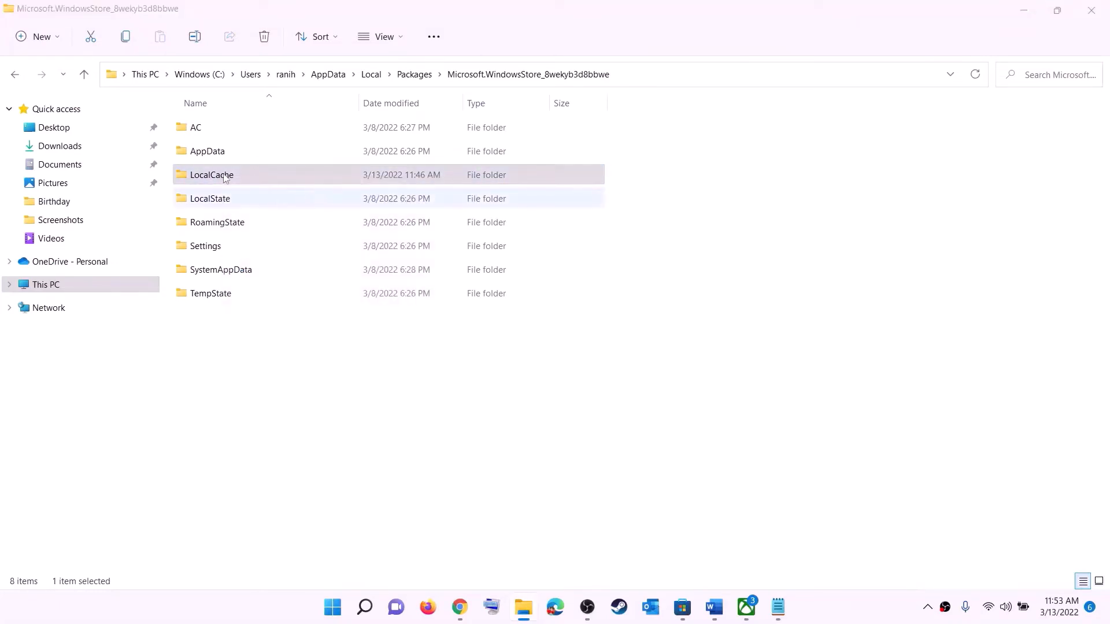
Step: View the computer's power options, dismiss them and return to Step 4 of the Word document
{"action": "left_click", "coordinate": [341, 608]}
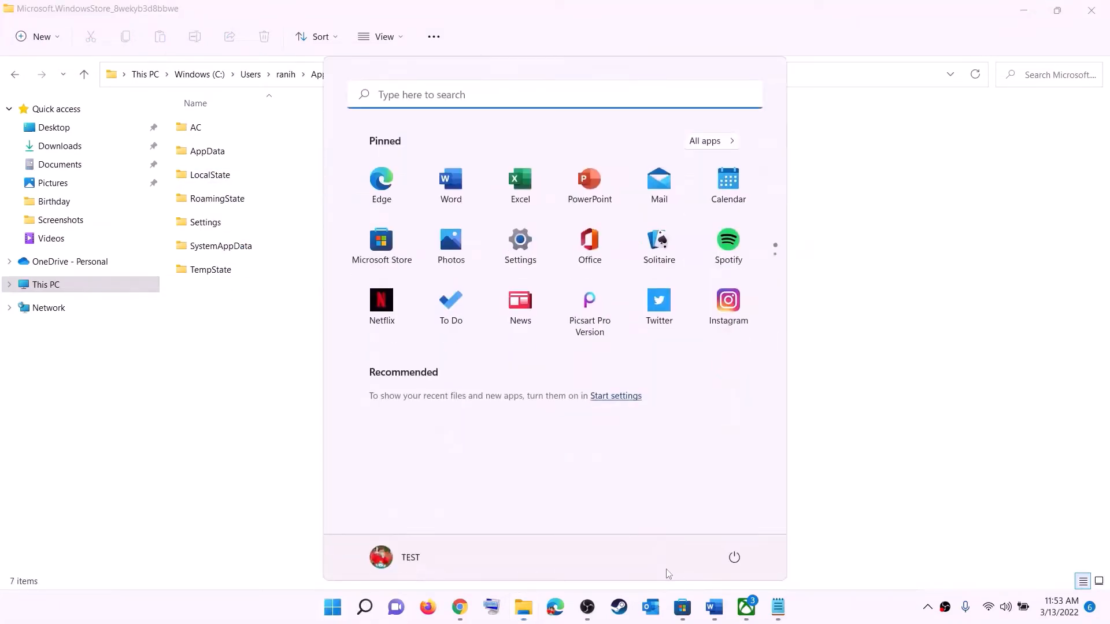
{"action": "left_click", "coordinate": [734, 556]}
{"action": "key", "text": "Escape"}
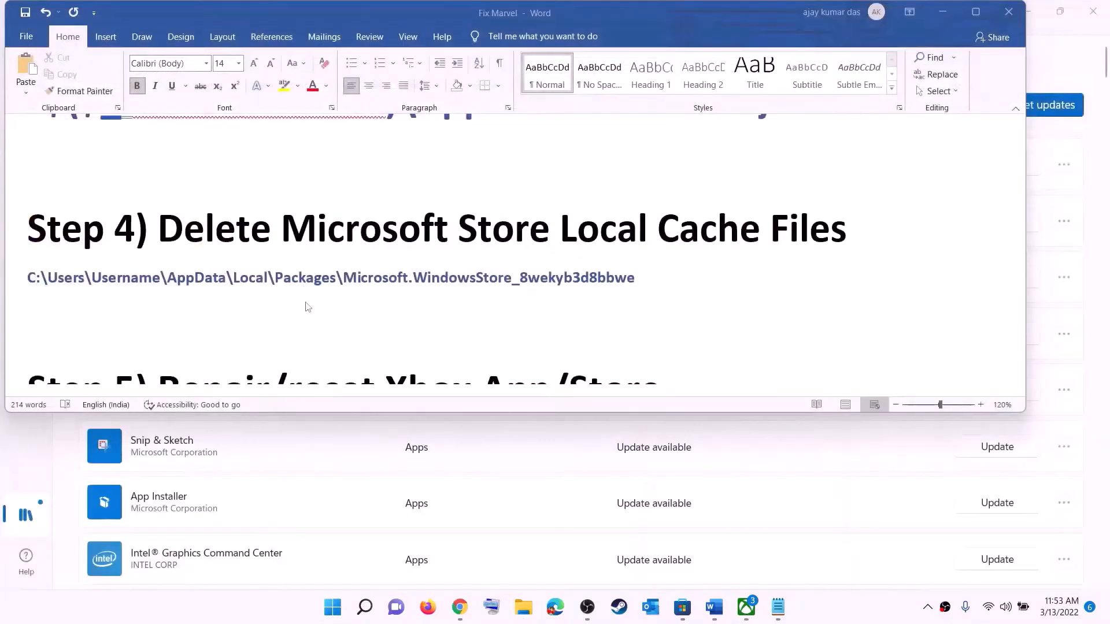
Step: Review Step 5 in the Word document and open the Xbox app's settings page
{"action": "scroll", "coordinate": [308, 307], "scroll_direction": "down", "scroll_amount": 3}
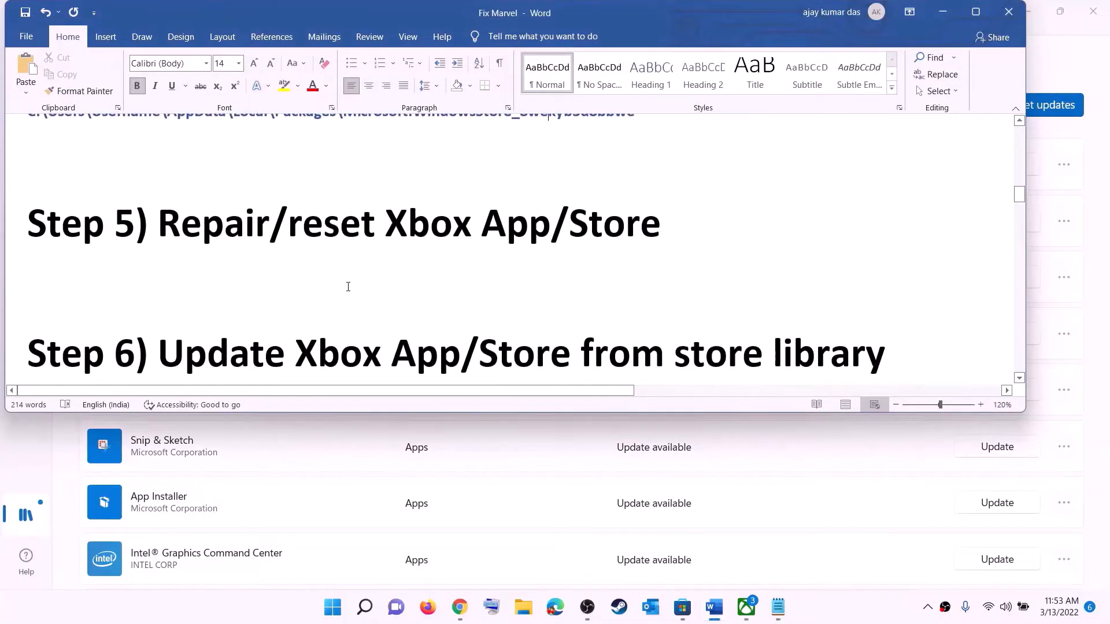
{"action": "scroll", "coordinate": [300, 317], "scroll_direction": "up", "scroll_amount": 2}
{"action": "left_click_drag", "start_coordinate": [300, 317], "coordinate": [686, 307]}
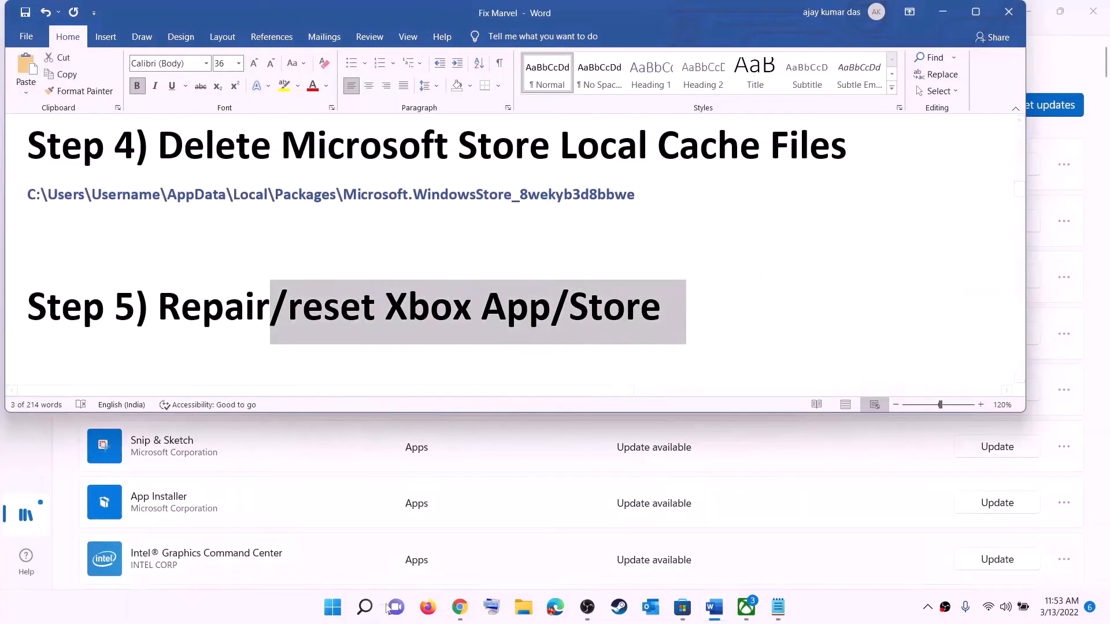
{"action": "left_click", "coordinate": [332, 611]}
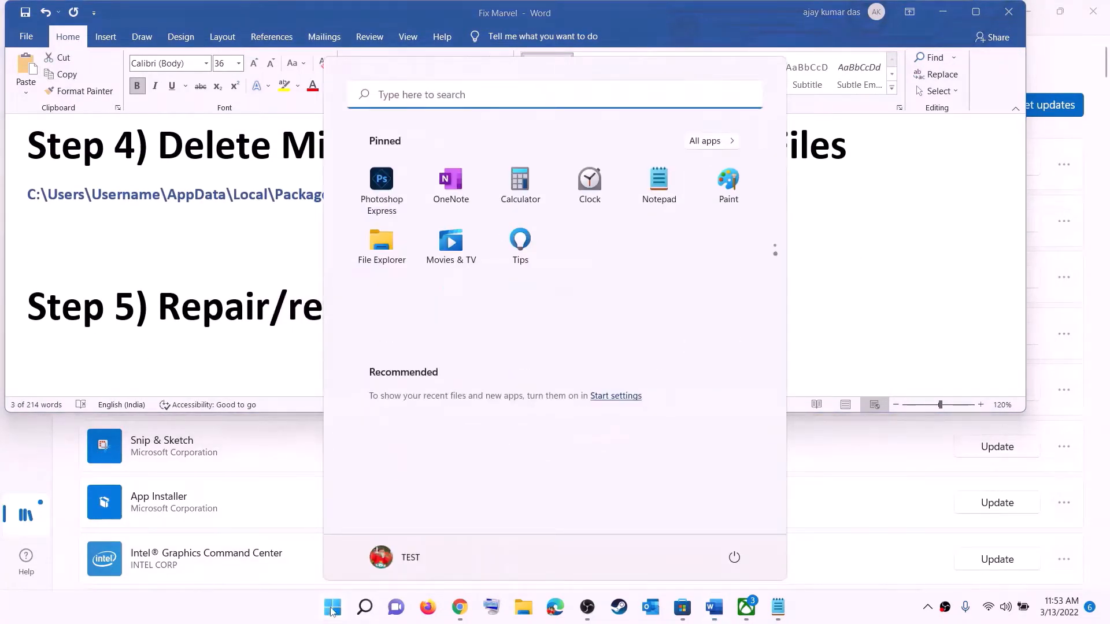
{"action": "type", "text": "xbox"}
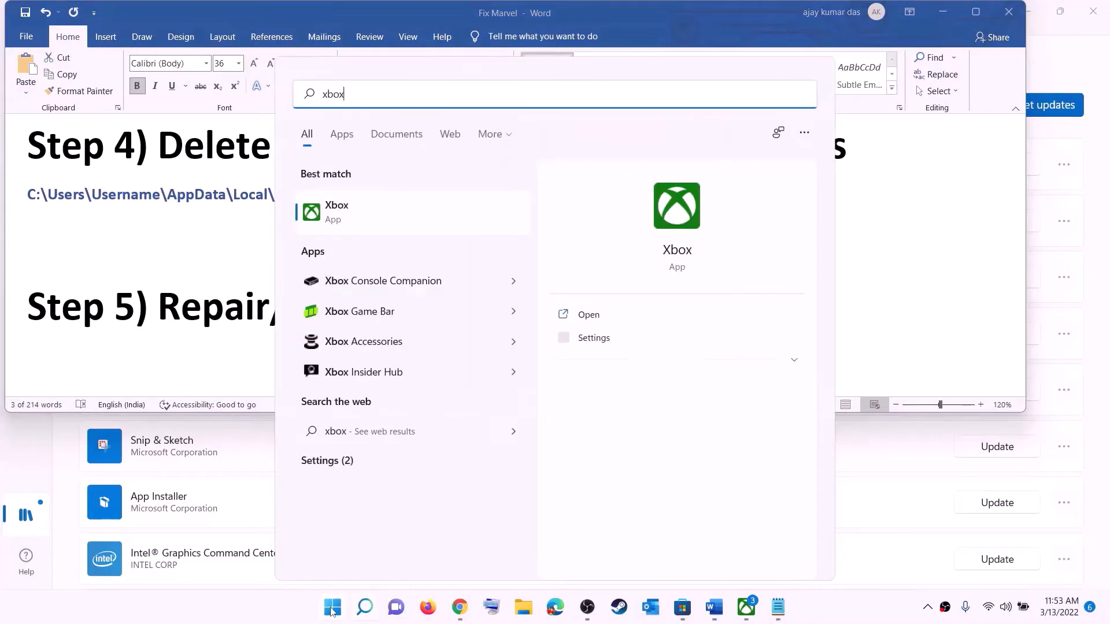
{"action": "right_click", "coordinate": [348, 217]}
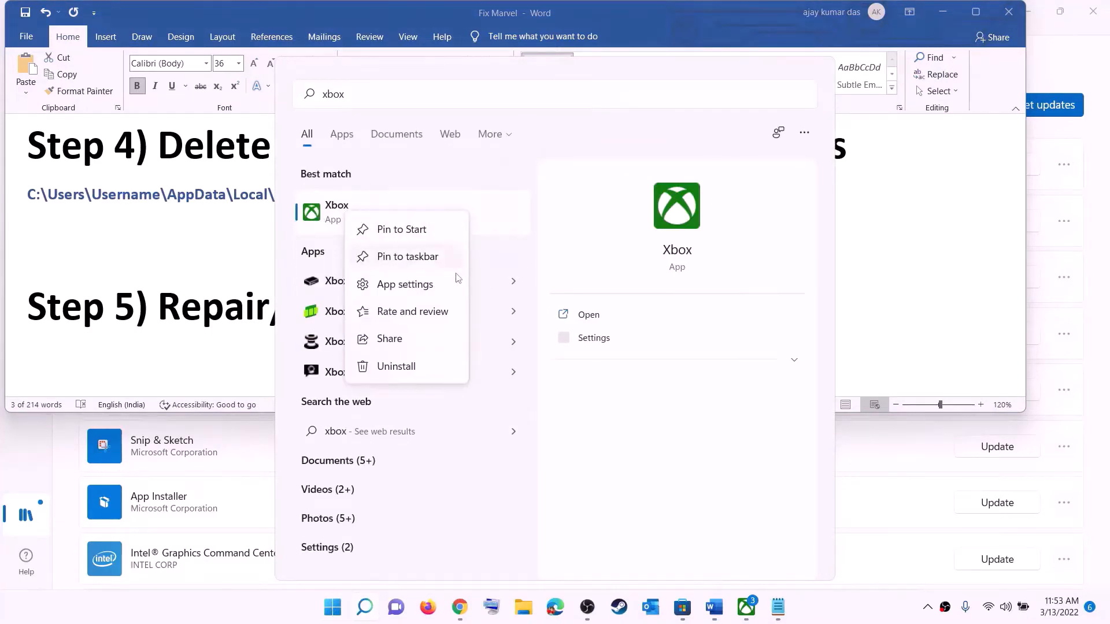
{"action": "left_click", "coordinate": [424, 287]}
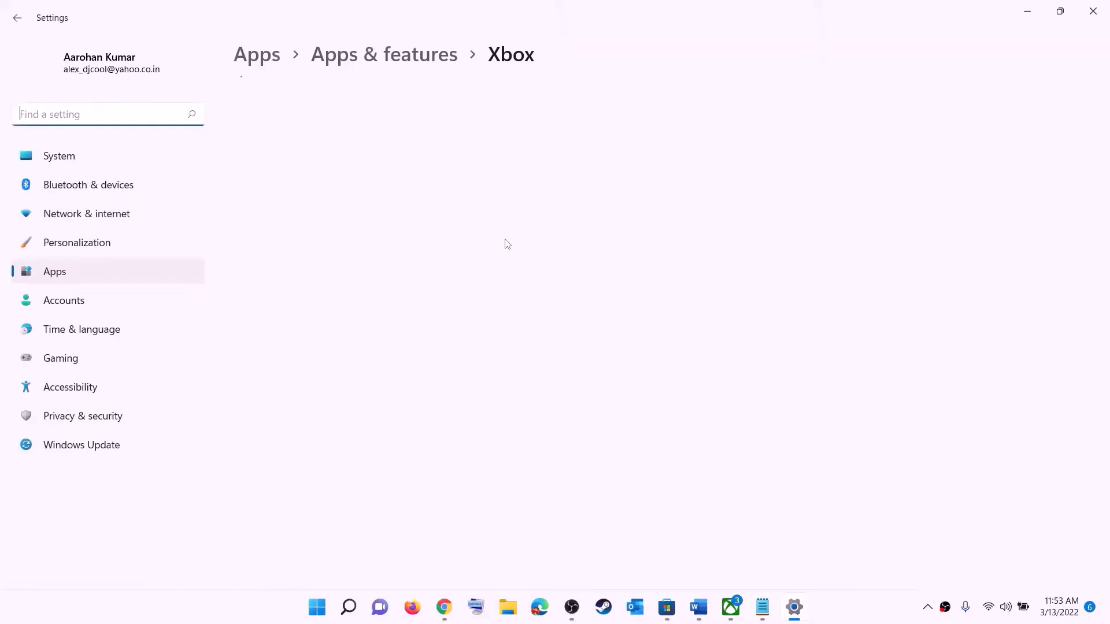
Step: Repair the Xbox app, then reset it and confirm deleting its app data
{"action": "scroll", "coordinate": [428, 369], "scroll_direction": "down", "scroll_amount": 10}
{"action": "scroll", "coordinate": [370, 353], "scroll_direction": "down", "scroll_amount": 3}
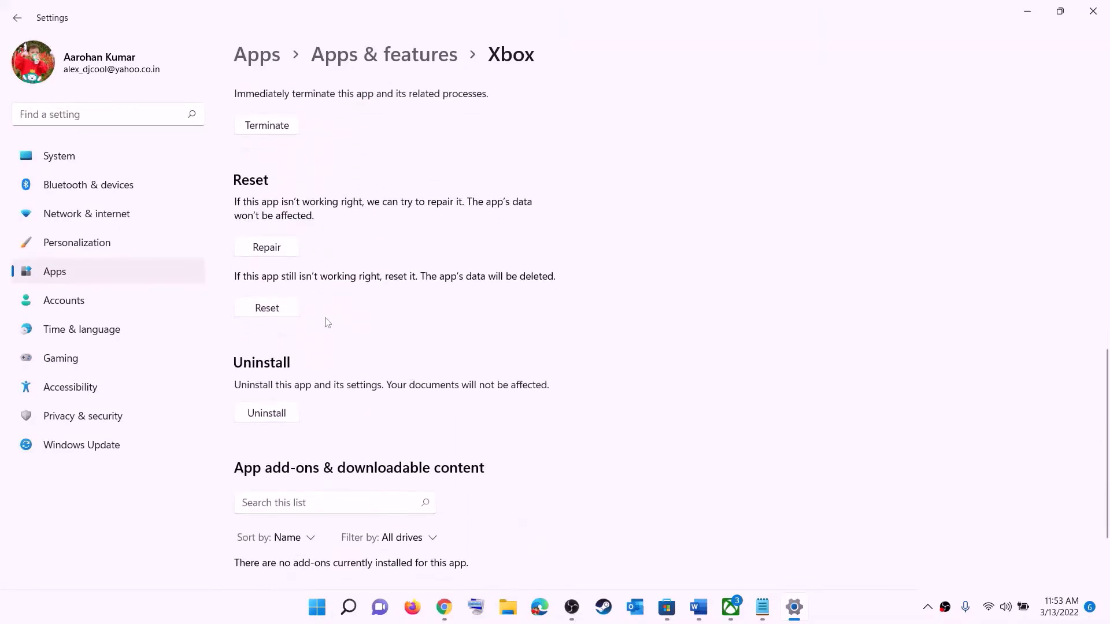
{"action": "left_click", "coordinate": [258, 250]}
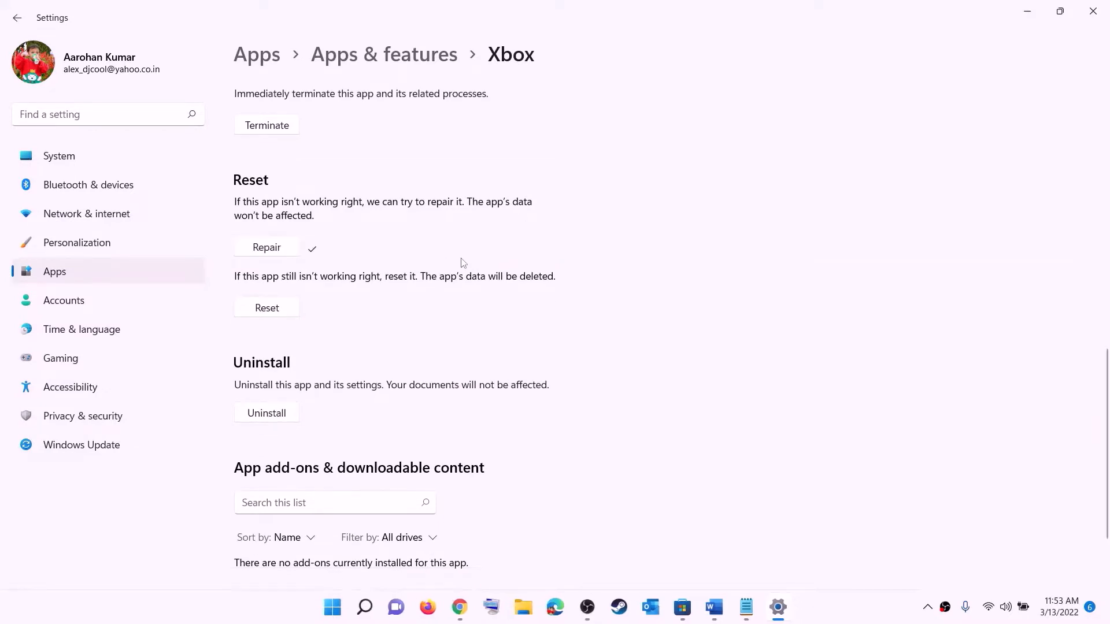
{"action": "left_click", "coordinate": [272, 316]}
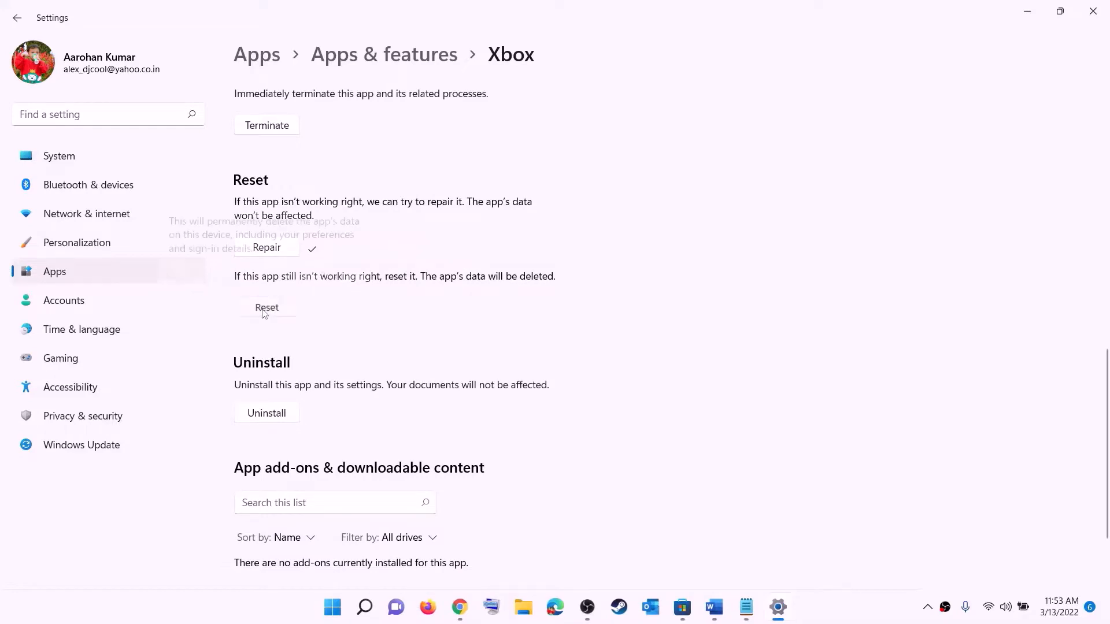
{"action": "left_click", "coordinate": [332, 272]}
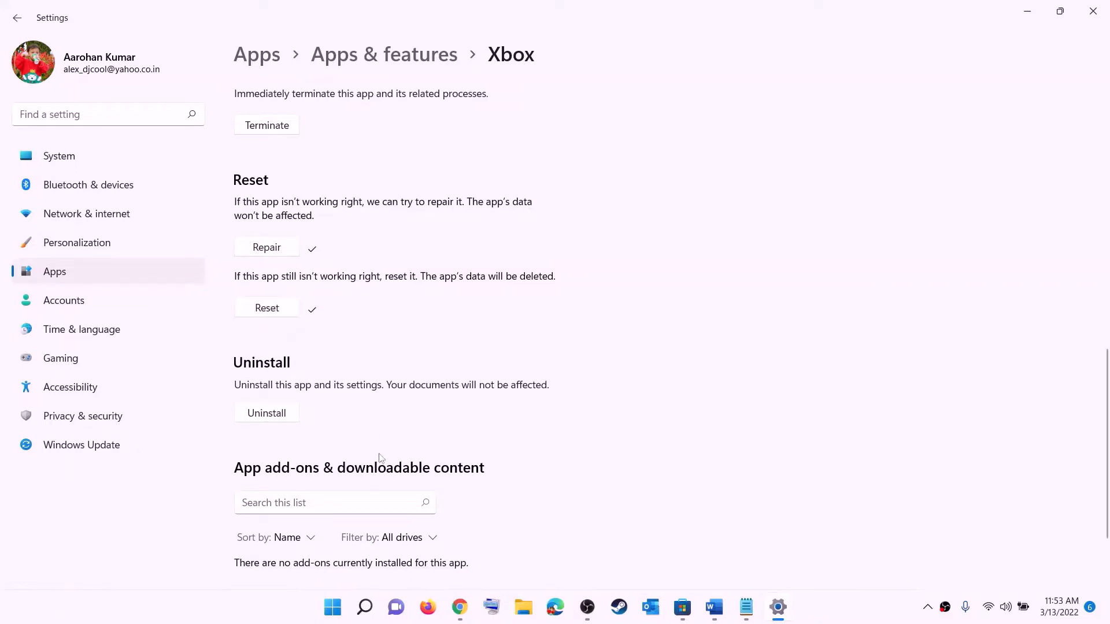
Step: Search Windows for store and open the Microsoft Store's app settings page
{"action": "left_click", "coordinate": [331, 609]}
{"action": "type", "text": "store"}
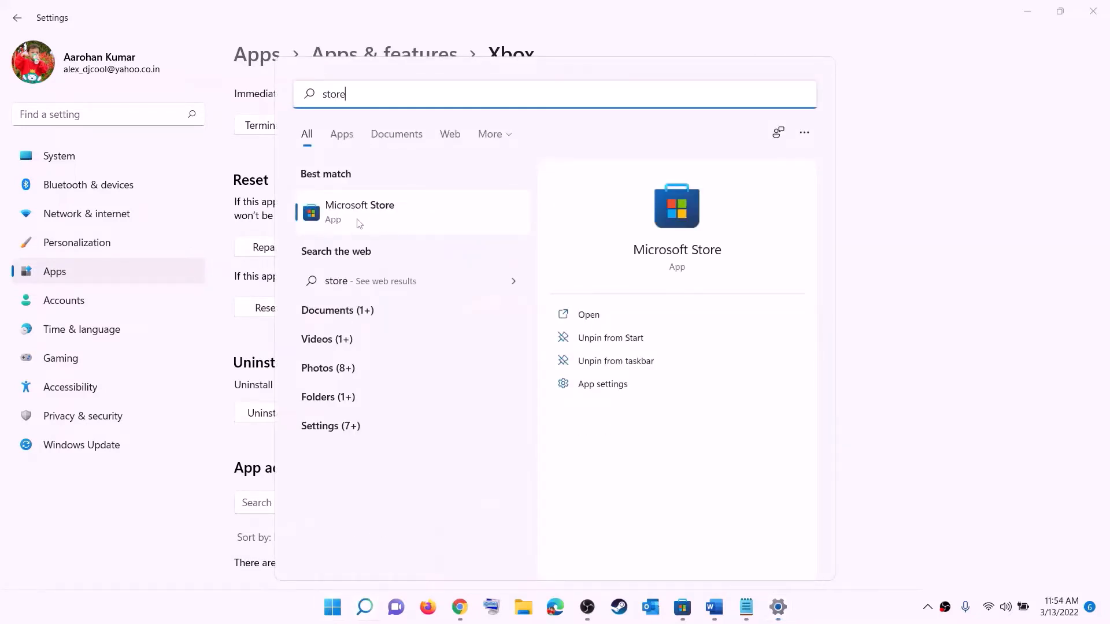
{"action": "right_click", "coordinate": [359, 223]}
{"action": "left_click", "coordinate": [430, 302]}
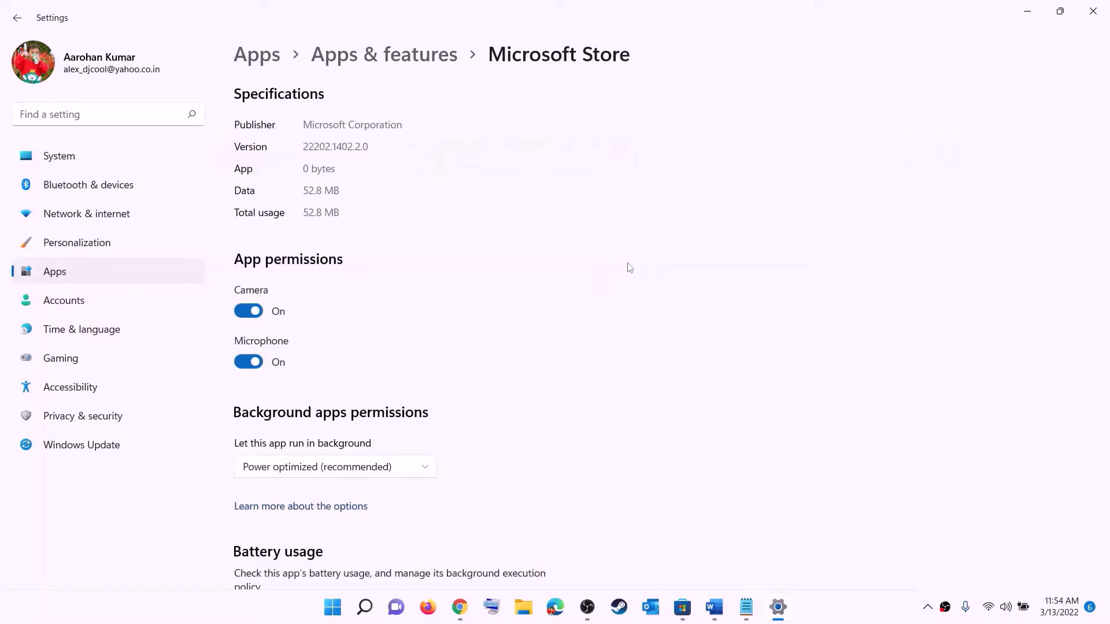
Step: Repair the Microsoft Store app, then reset it and confirm deleting its app data
{"action": "scroll", "coordinate": [347, 426], "scroll_direction": "down", "scroll_amount": 10}
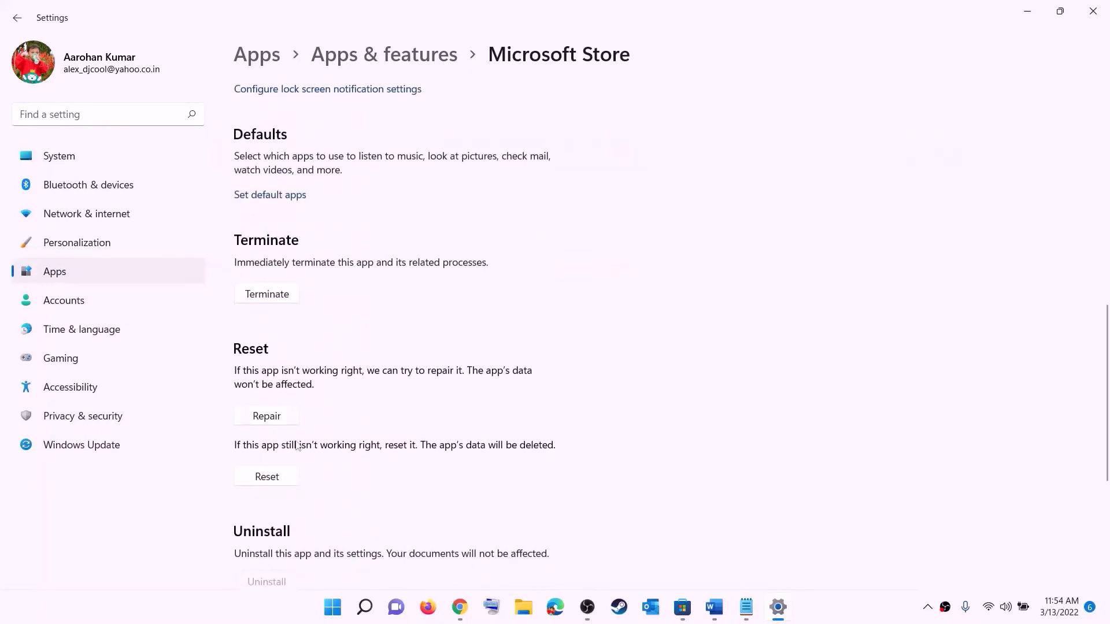
{"action": "left_click", "coordinate": [266, 416]}
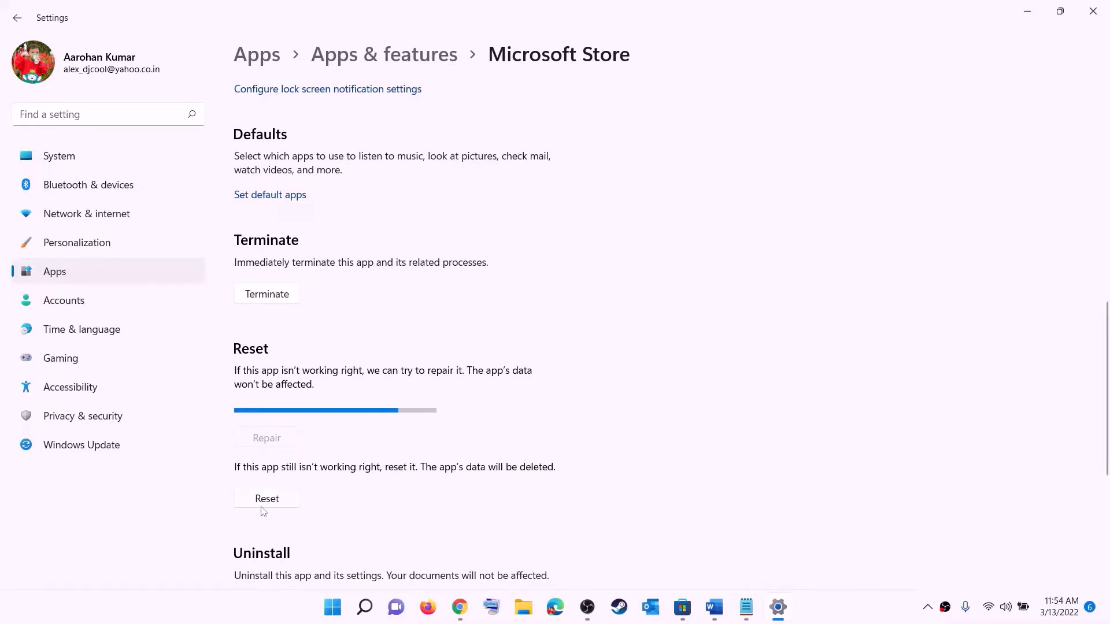
{"action": "left_click", "coordinate": [278, 503]}
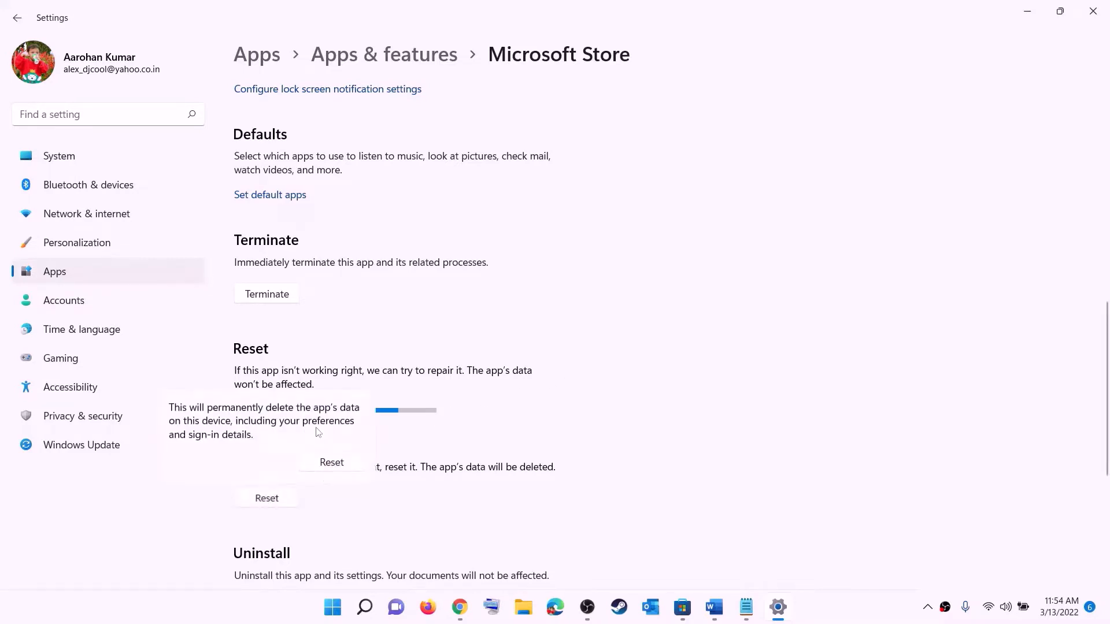
{"action": "left_click", "coordinate": [325, 465]}
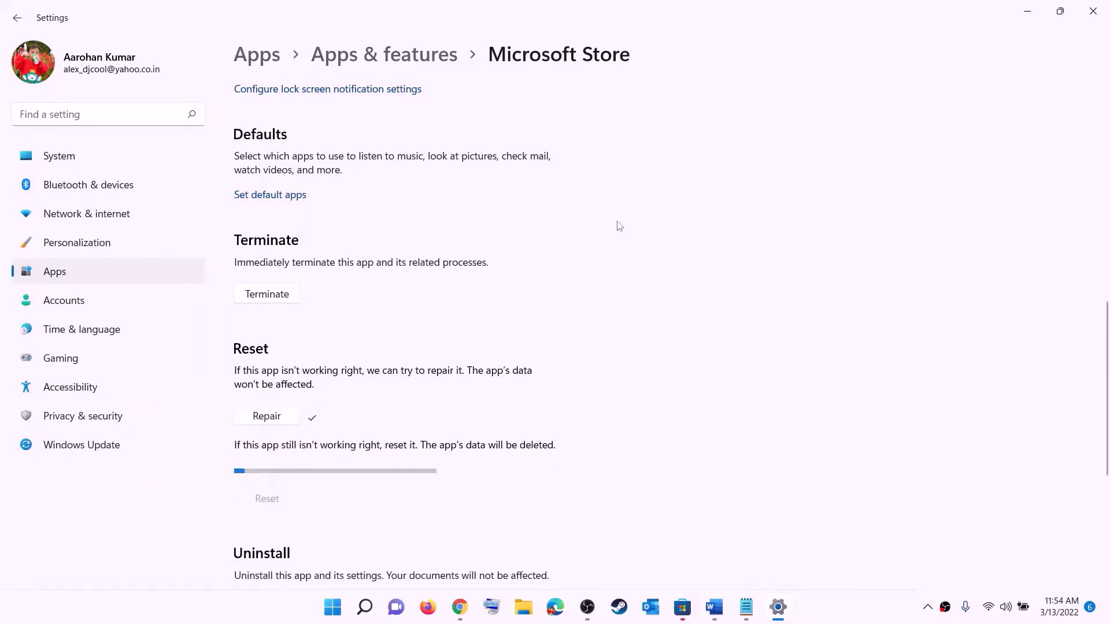
Step: Switch to the Word document and highlight "from store library" in the Step 6 heading
{"action": "left_click", "coordinate": [717, 607]}
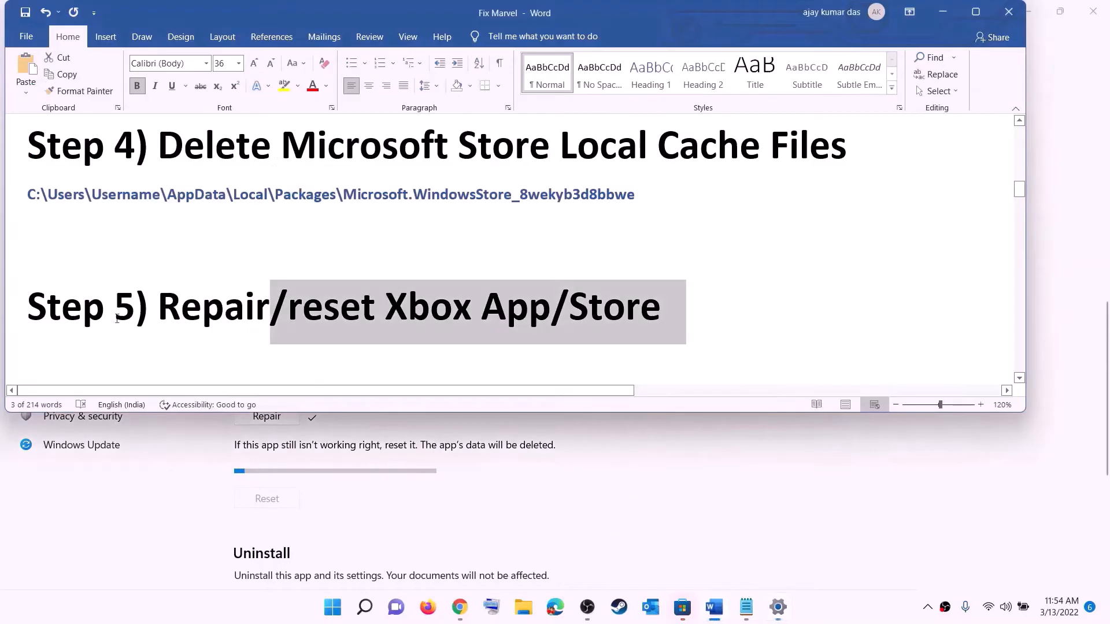
{"action": "scroll", "coordinate": [190, 303], "scroll_direction": "down", "scroll_amount": 3}
{"action": "left_click_drag", "start_coordinate": [191, 303], "coordinate": [882, 300]}
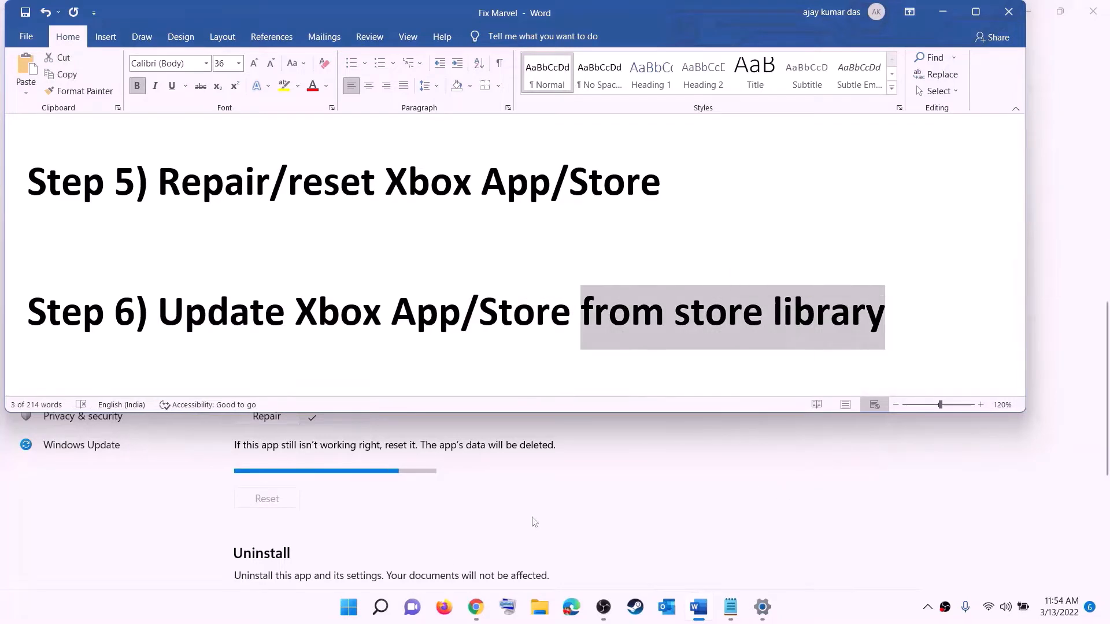
Step: Open the Microsoft Store, maximize its window and show the Library with its available updates
{"action": "left_click", "coordinate": [348, 607]}
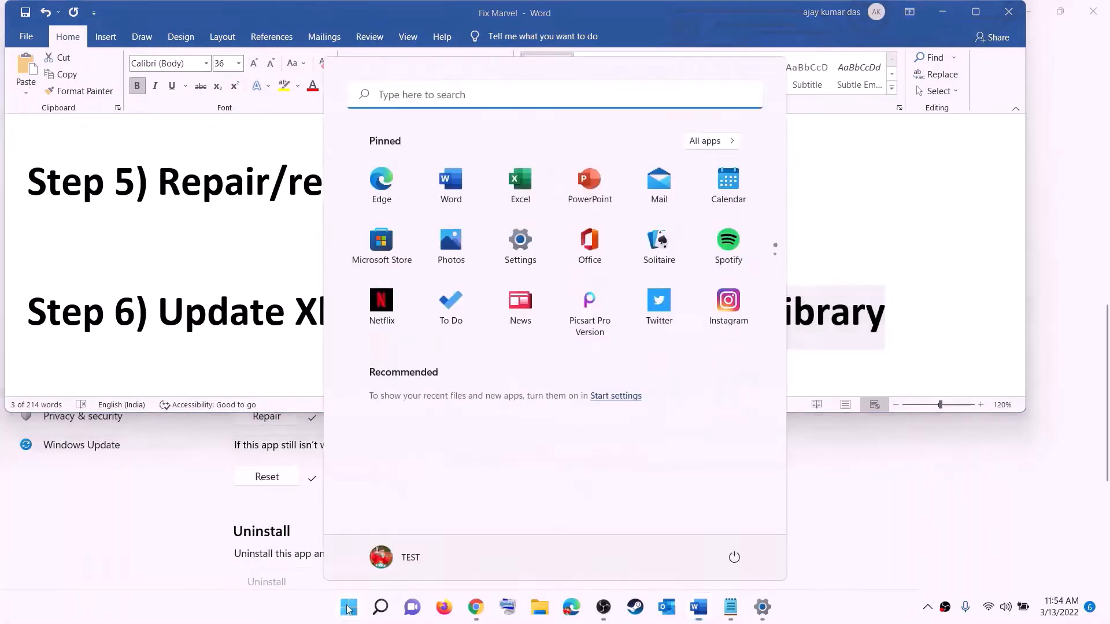
{"action": "type", "text": "store"}
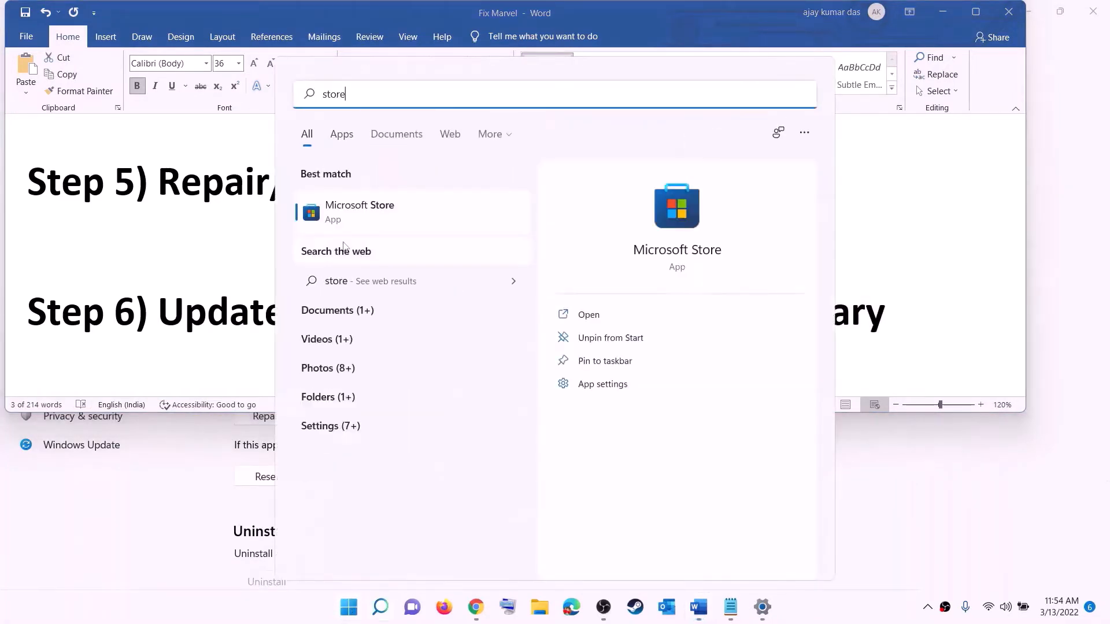
{"action": "left_click", "coordinate": [337, 217]}
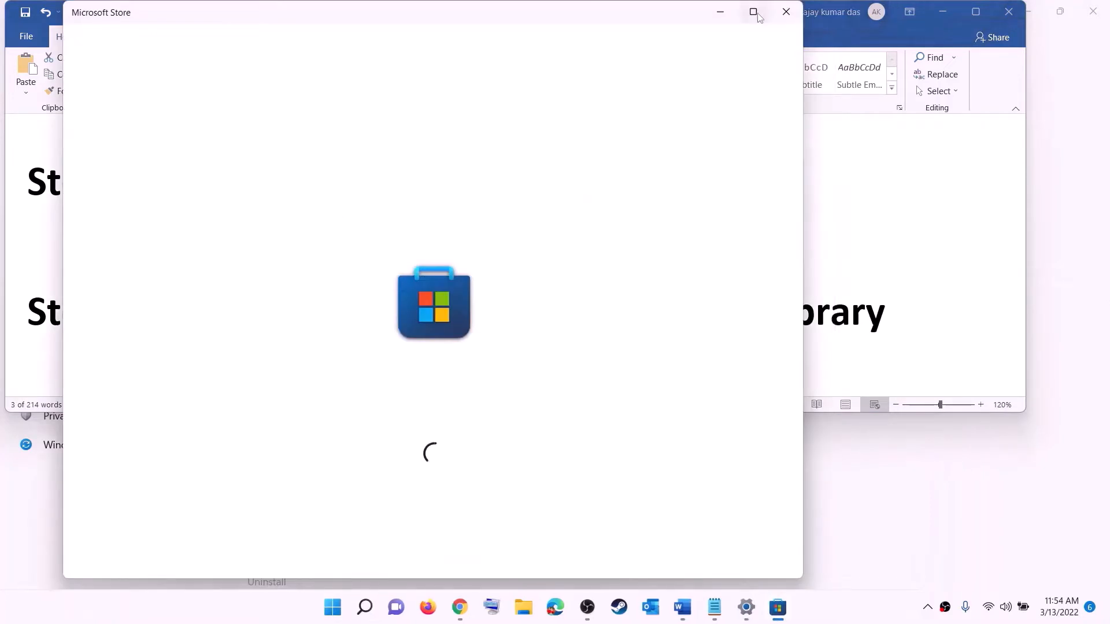
{"action": "left_click", "coordinate": [755, 11]}
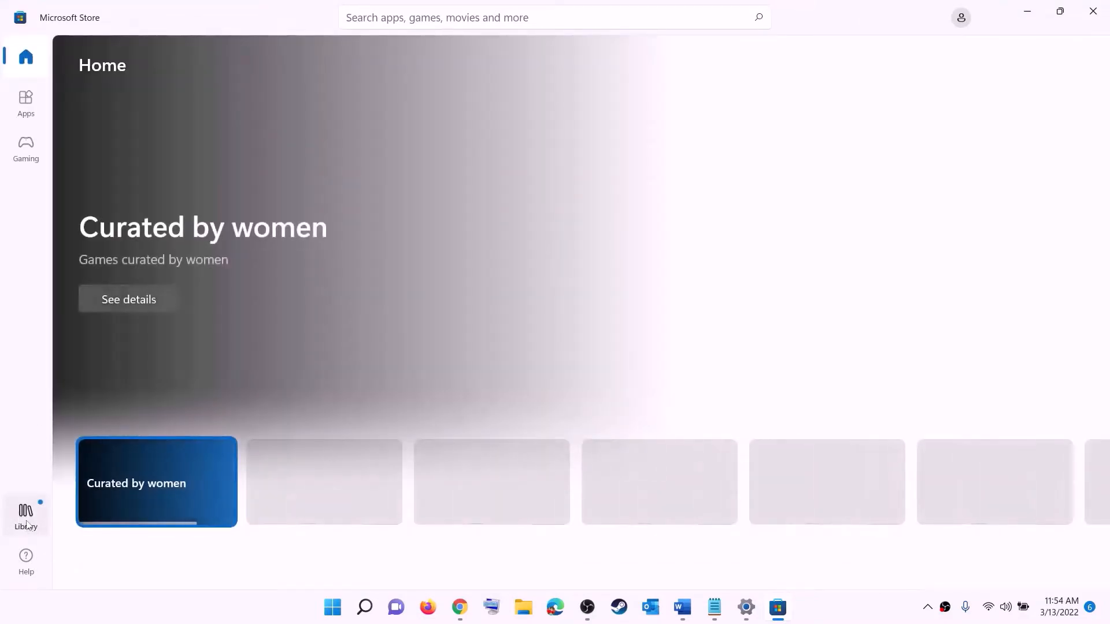
{"action": "left_click", "coordinate": [27, 523]}
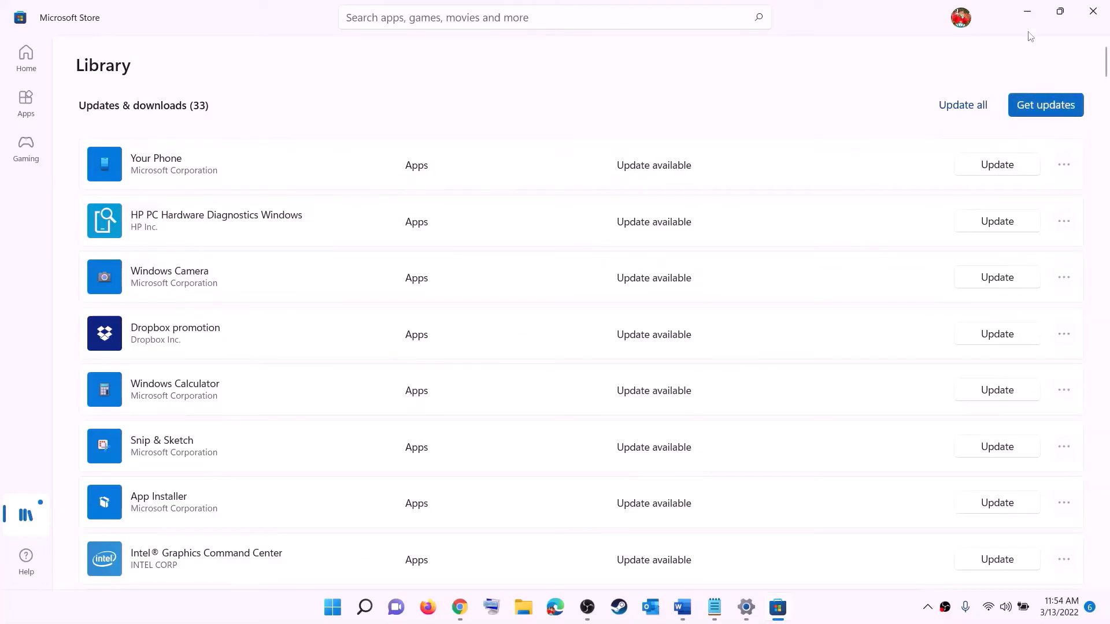
Step: Minimize the Microsoft Store and highlight "Xbox identity provider and" in the Word document's Step 7 heading
{"action": "left_click", "coordinate": [1027, 12]}
{"action": "scroll", "coordinate": [221, 333], "scroll_direction": "down", "scroll_amount": 2}
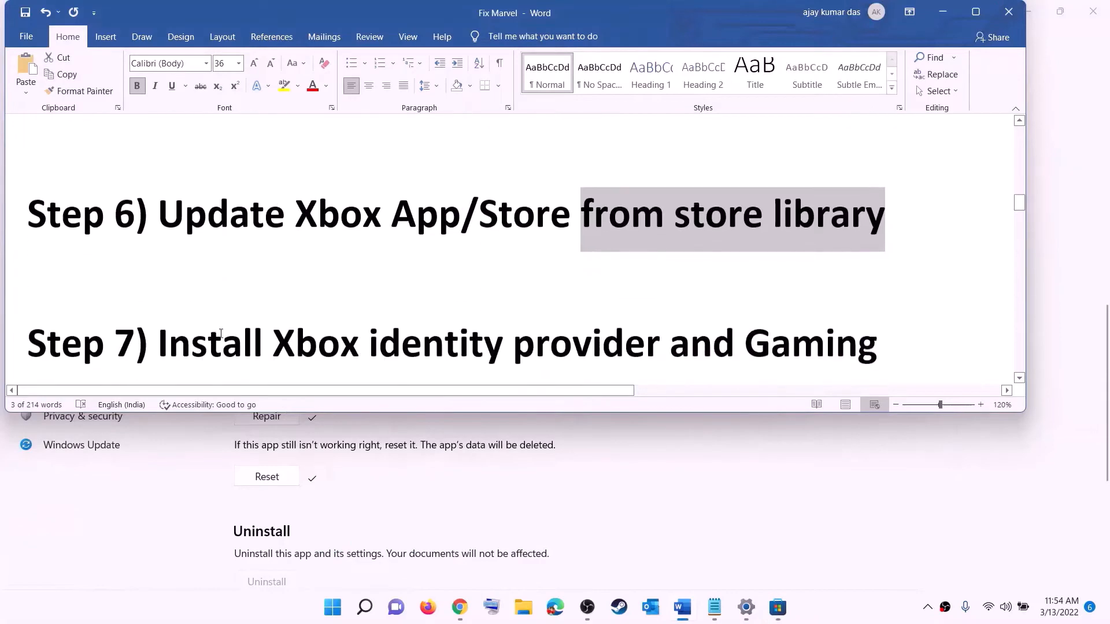
{"action": "scroll", "coordinate": [220, 334], "scroll_direction": "down", "scroll_amount": 2}
{"action": "left_click_drag", "start_coordinate": [274, 275], "coordinate": [743, 275]}
Step: Select the Xbox Identity Provider link under Step 7 and open it in the browser
{"action": "scroll", "coordinate": [362, 309], "scroll_direction": "down", "scroll_amount": 3}
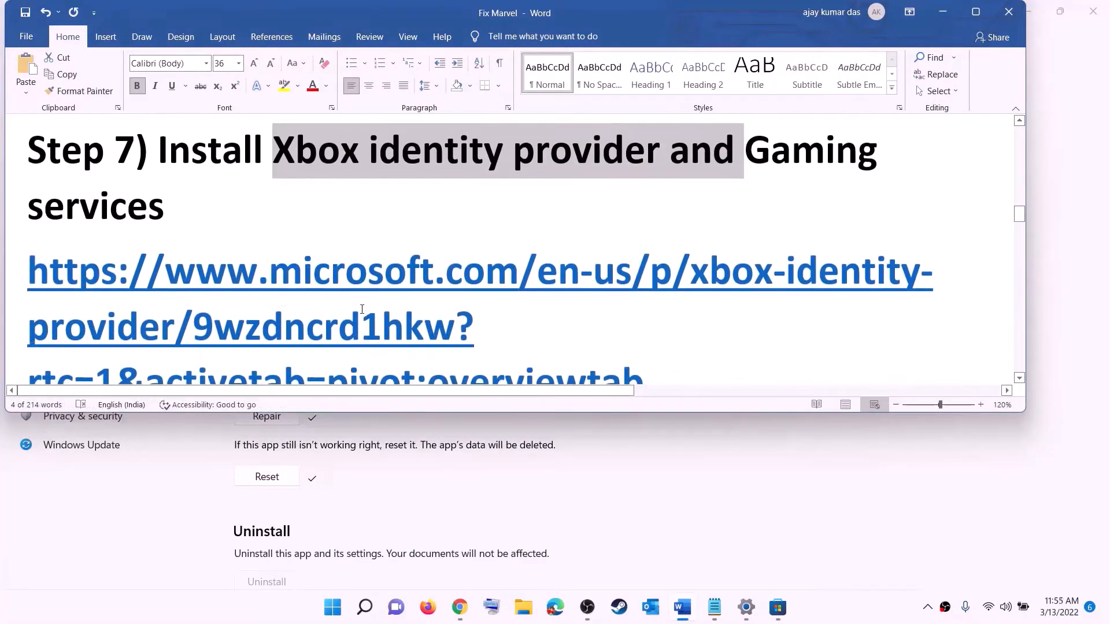
{"action": "scroll", "coordinate": [362, 309], "scroll_direction": "down", "scroll_amount": 2}
{"action": "triple_click", "coordinate": [40, 212]}
{"action": "right_click", "coordinate": [194, 234]}
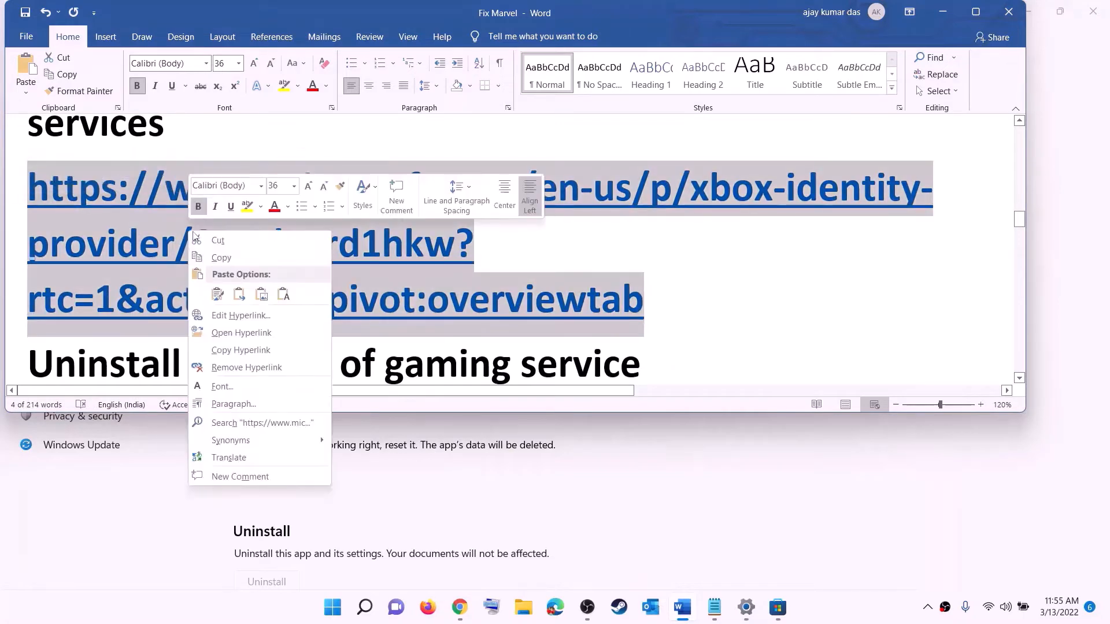
{"action": "left_click", "coordinate": [241, 333]}
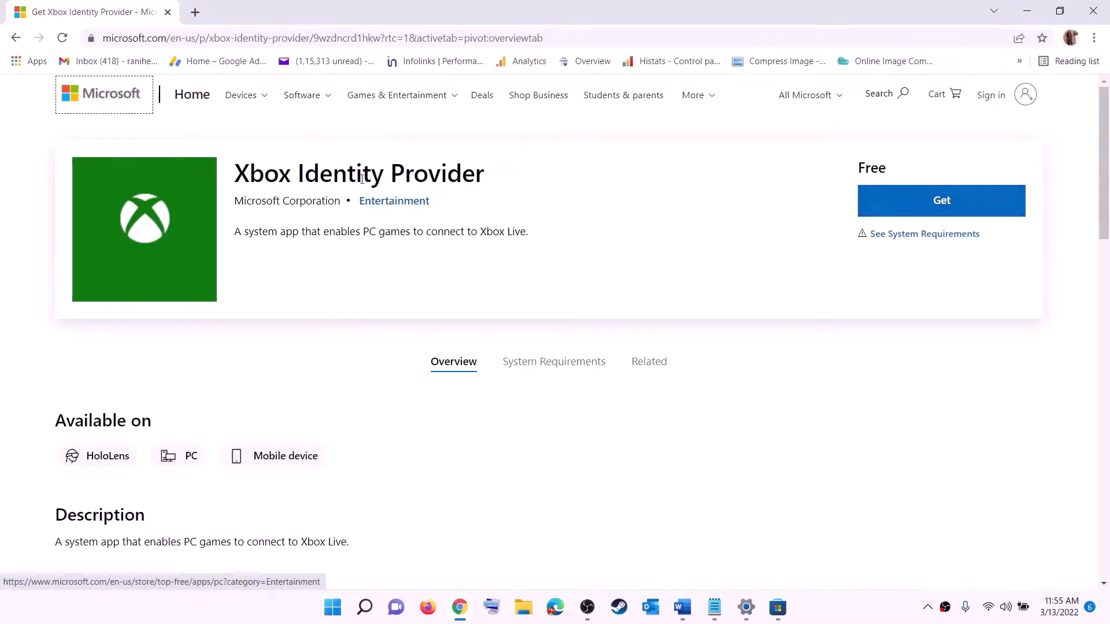
Step: Get Xbox Identity Provider from its web page, allow the Microsoft Store to open and check the app's listing there
{"action": "left_click", "coordinate": [937, 204]}
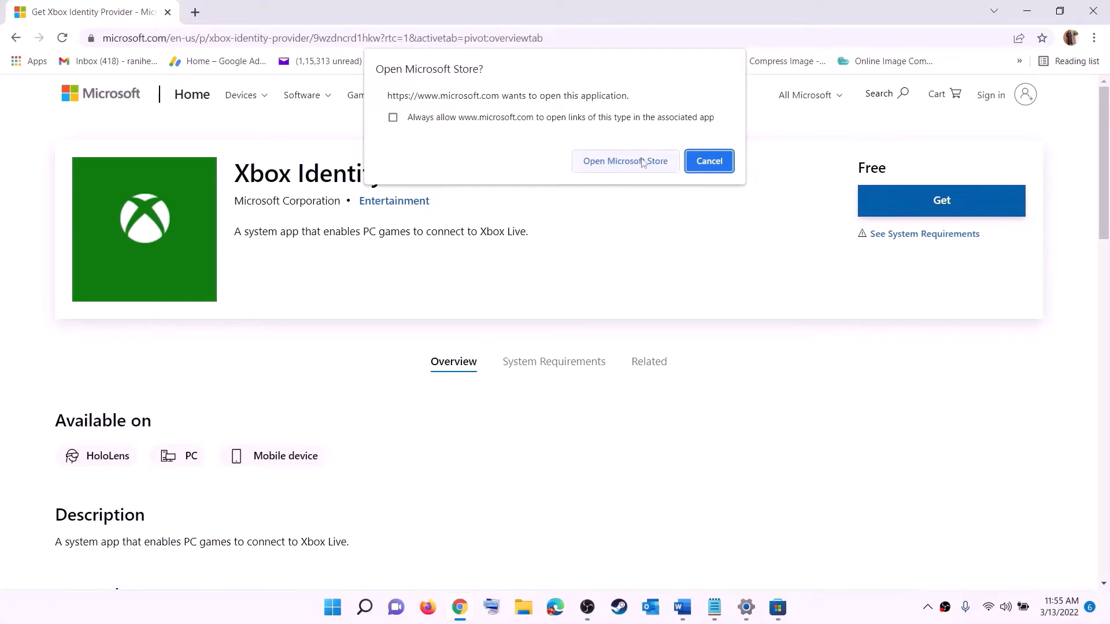
{"action": "left_click", "coordinate": [619, 164]}
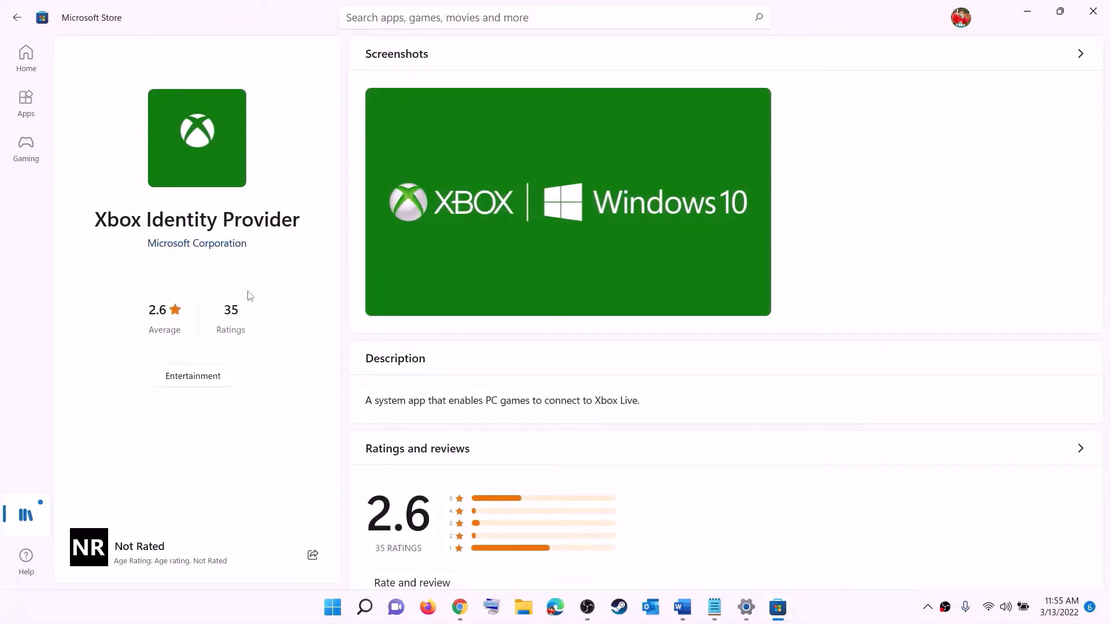
{"action": "left_click_drag", "start_coordinate": [112, 230], "coordinate": [301, 222]}
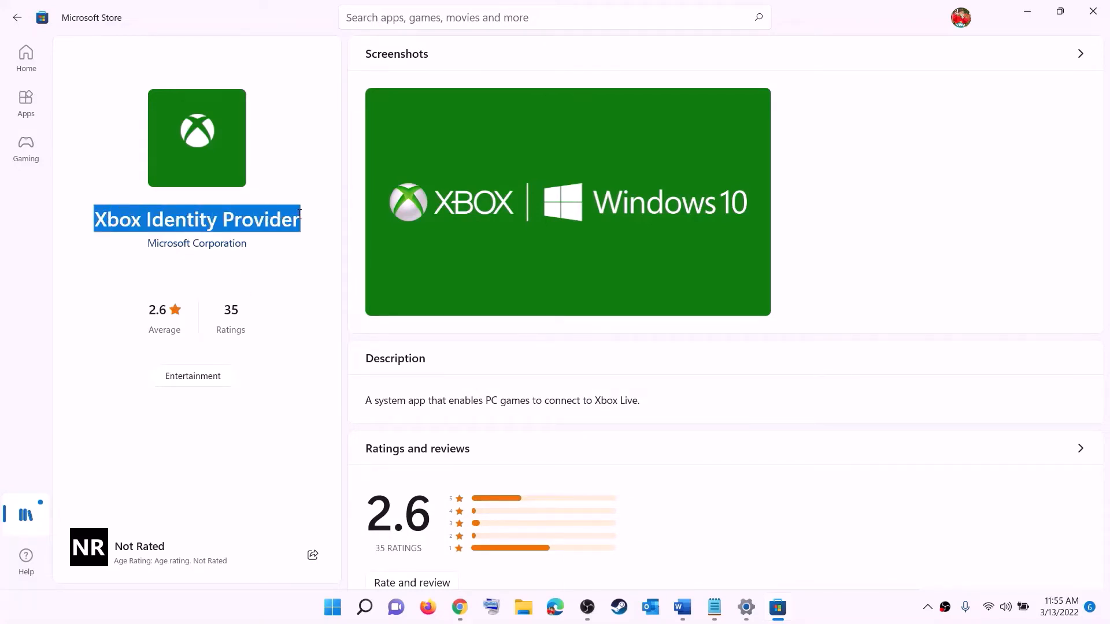
{"action": "left_click", "coordinate": [186, 281]}
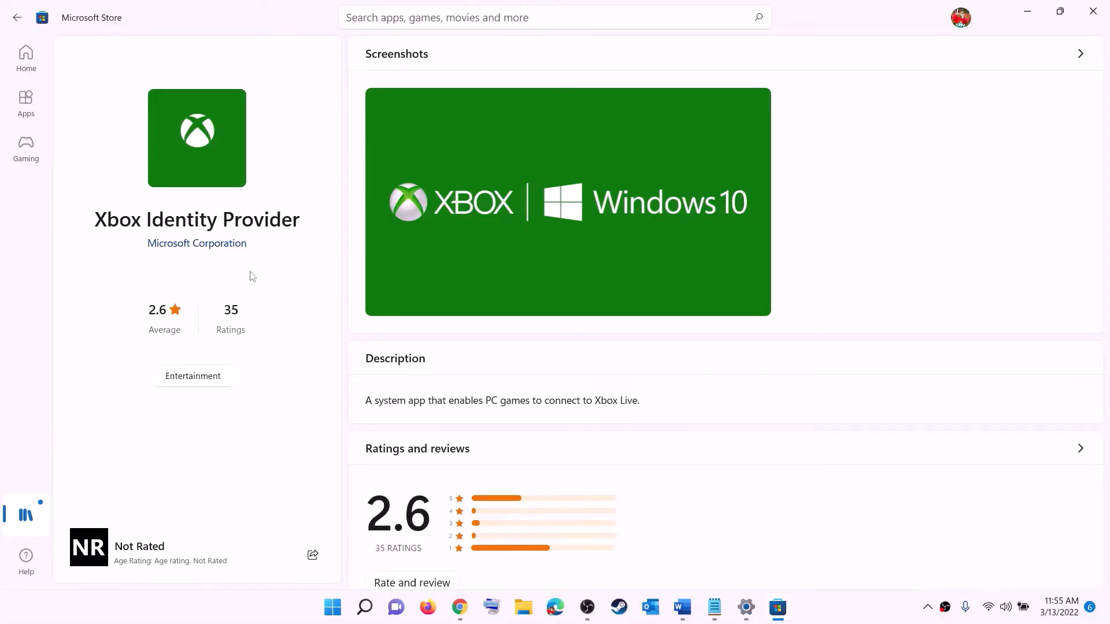
Step: Return to the Word document and copy the get-appxpackage Microsoft.GamingServices | remove-AppxPackage -allusers command
{"action": "key", "text": "alt+Tab"}
{"action": "left_click", "coordinate": [682, 606]}
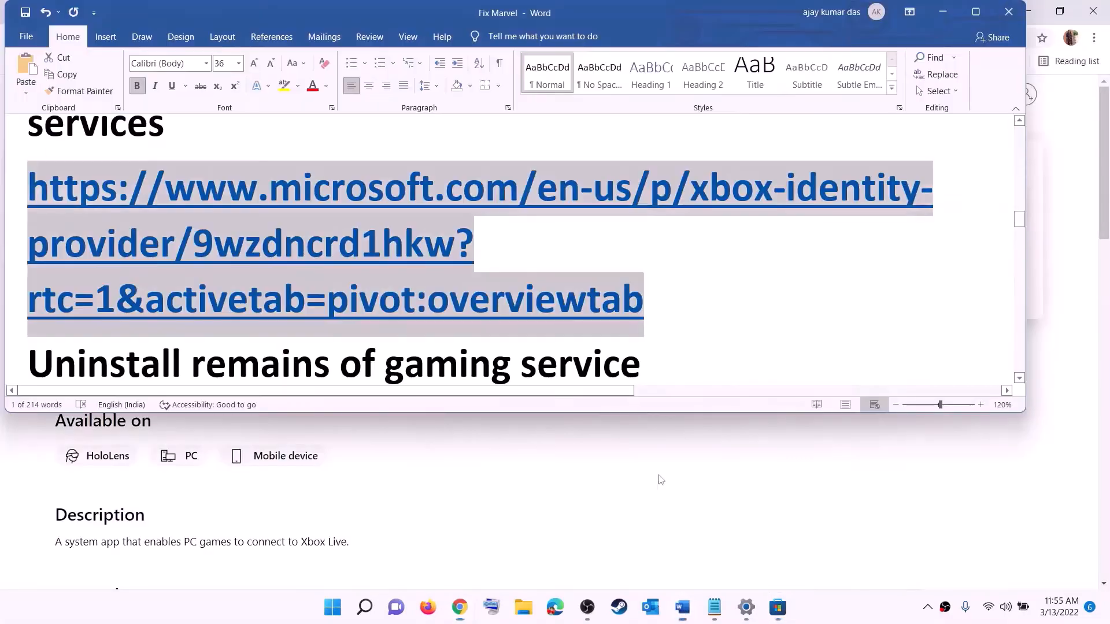
{"action": "scroll", "coordinate": [438, 286], "scroll_direction": "down", "scroll_amount": 4}
{"action": "left_click_drag", "start_coordinate": [438, 286], "coordinate": [26, 222]}
{"action": "right_click", "coordinate": [120, 243]}
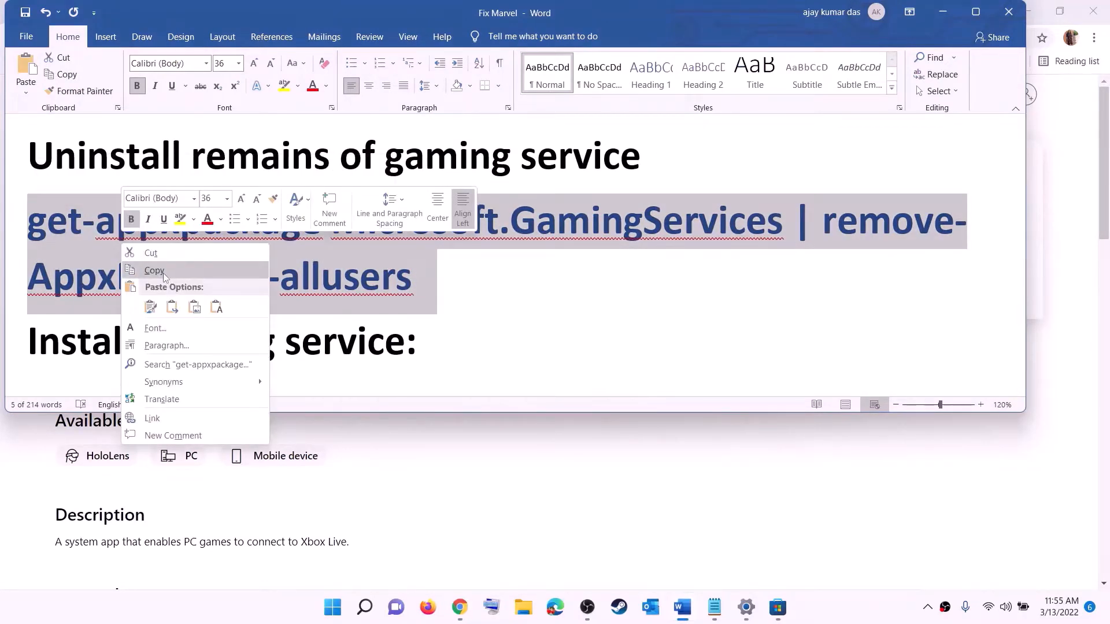
{"action": "left_click", "coordinate": [154, 270]}
Step: Find Windows PowerShell, run it as administrator and allow it to make changes to the device
{"action": "left_click", "coordinate": [335, 613]}
{"action": "type", "text": "po"}
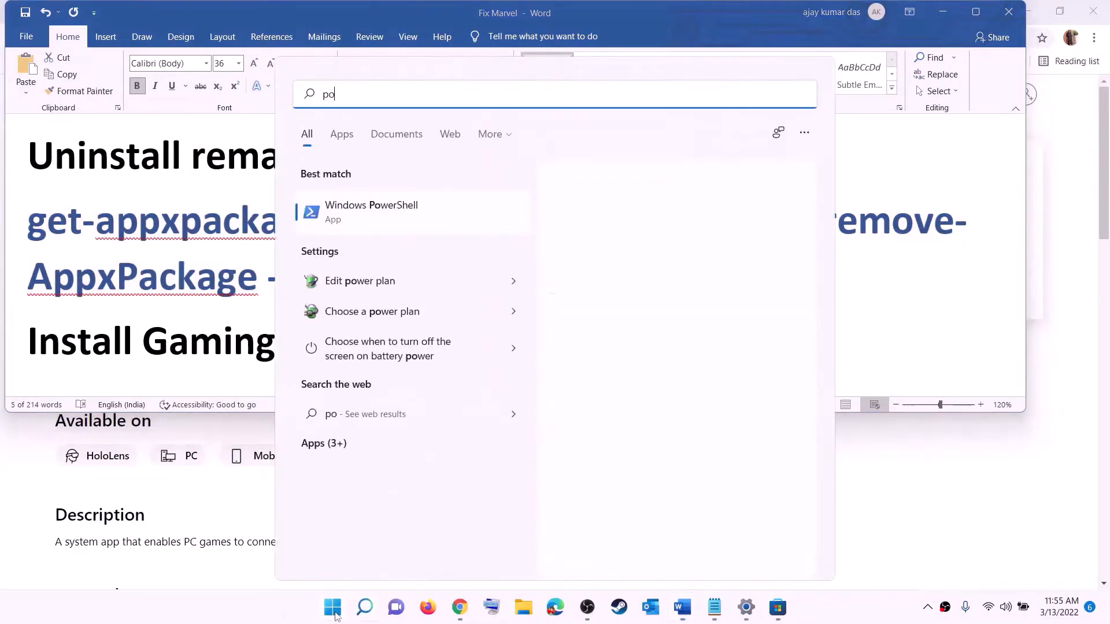
{"action": "type", "text": "wershell"}
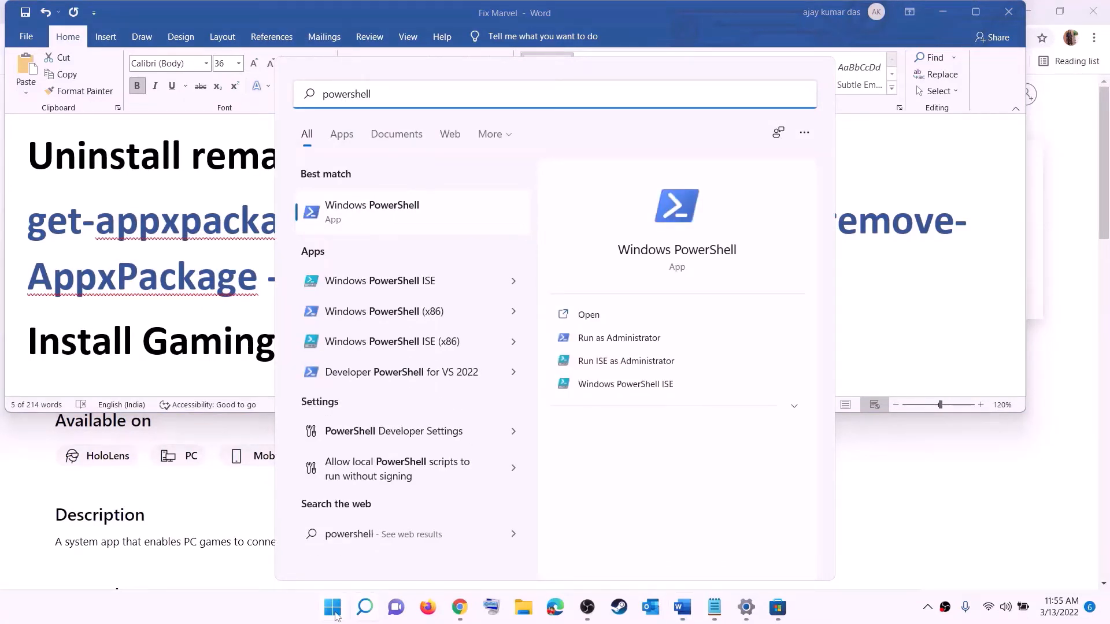
{"action": "left_click", "coordinate": [381, 222]}
{"action": "right_click", "coordinate": [382, 221]}
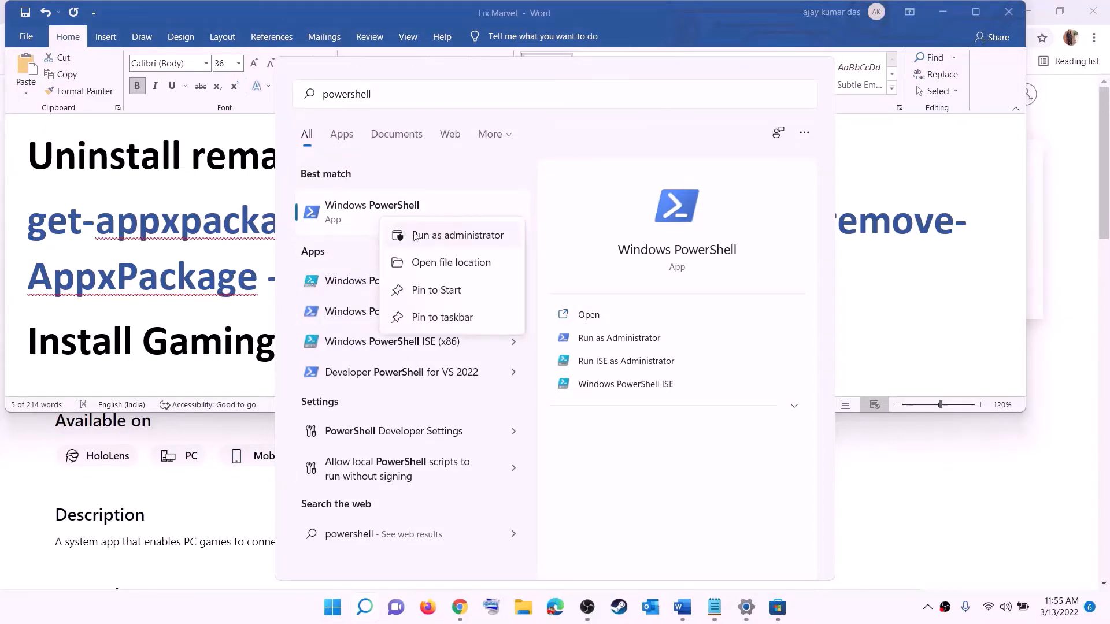
{"action": "left_click", "coordinate": [457, 235]}
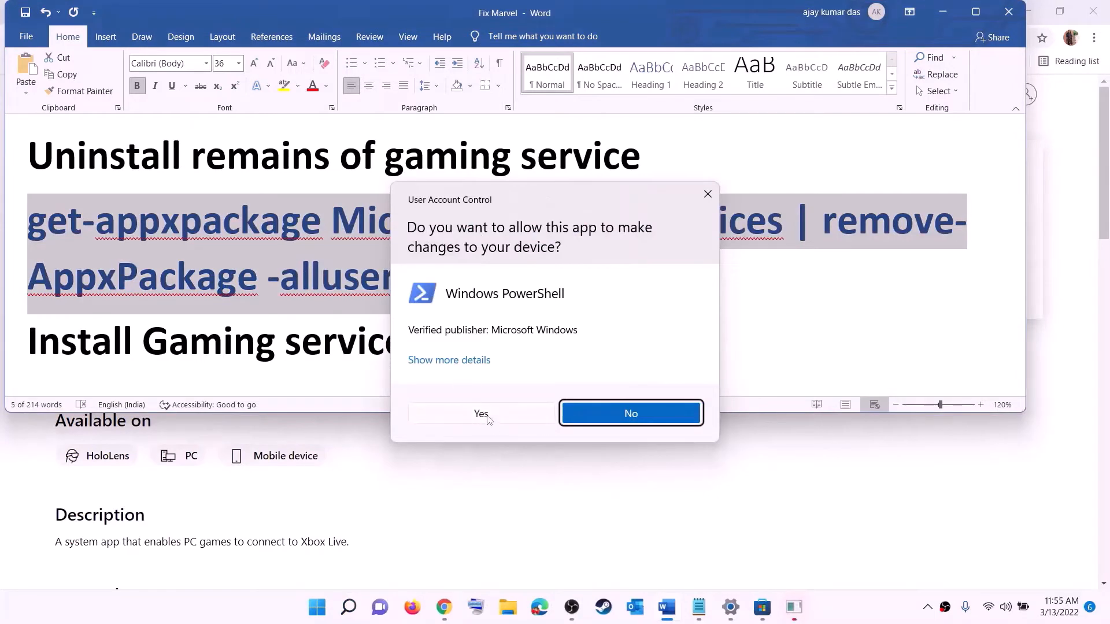
{"action": "left_click", "coordinate": [482, 414]}
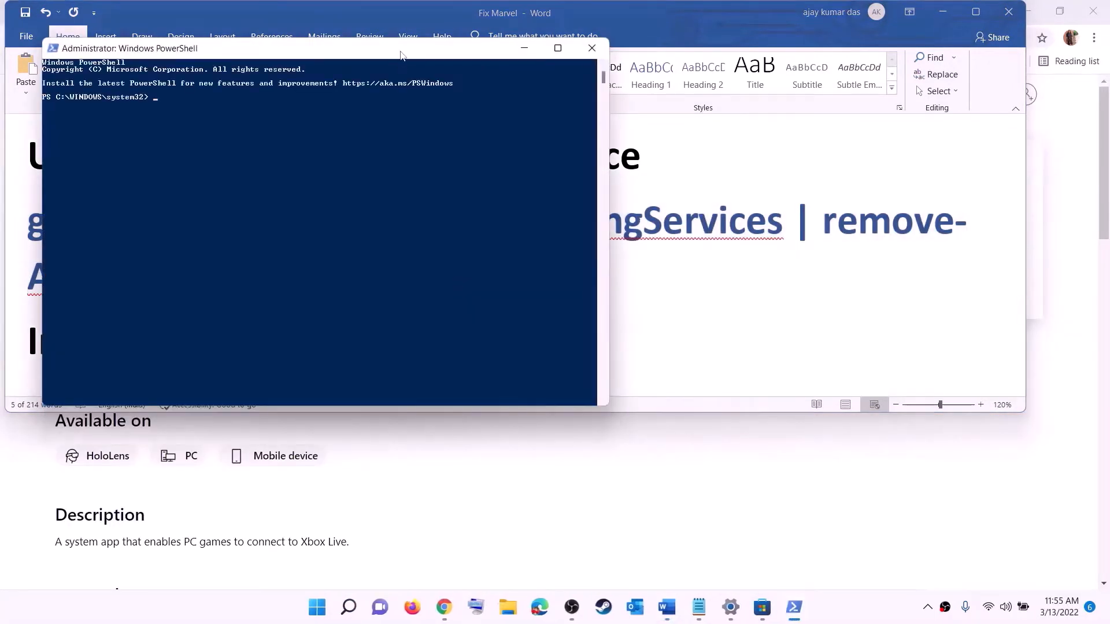
Step: Run the copied get-appxpackage Microsoft.GamingServices | remove-AppxPackage -allusers command in PowerShell
{"action": "left_click_drag", "start_coordinate": [400, 55], "coordinate": [516, 126]}
{"action": "key", "text": "ctrl+v"}
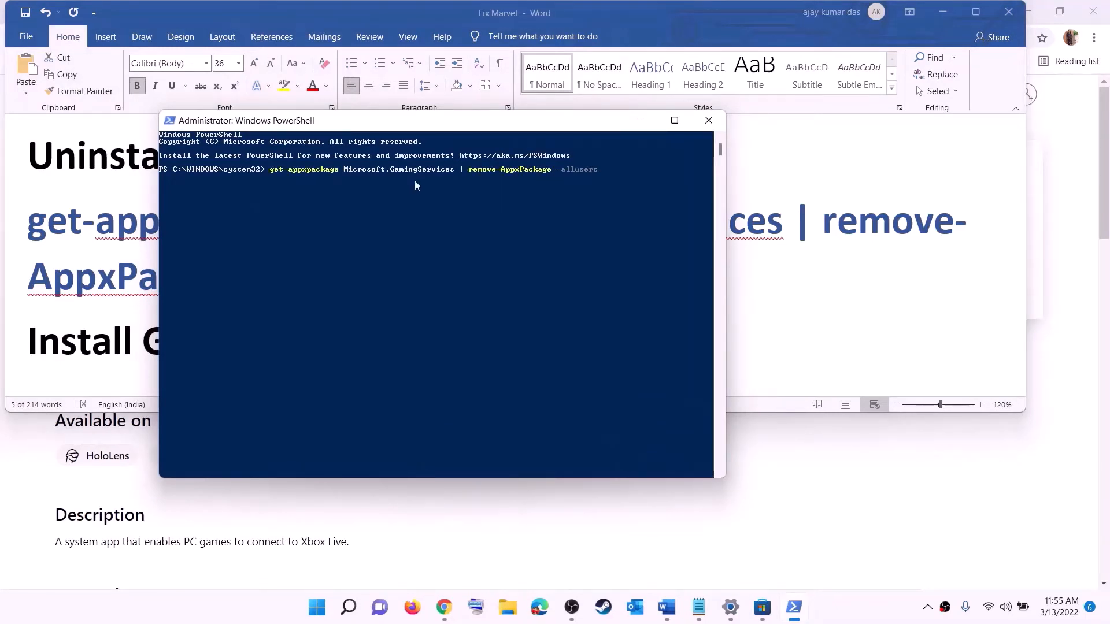
{"action": "key", "text": "Return"}
Step: Copy the start ms-windows-store://pdp/?productid=9MWPM2CQNLHN command under "Install Gaming service" in the Word document
{"action": "left_click", "coordinate": [124, 271]}
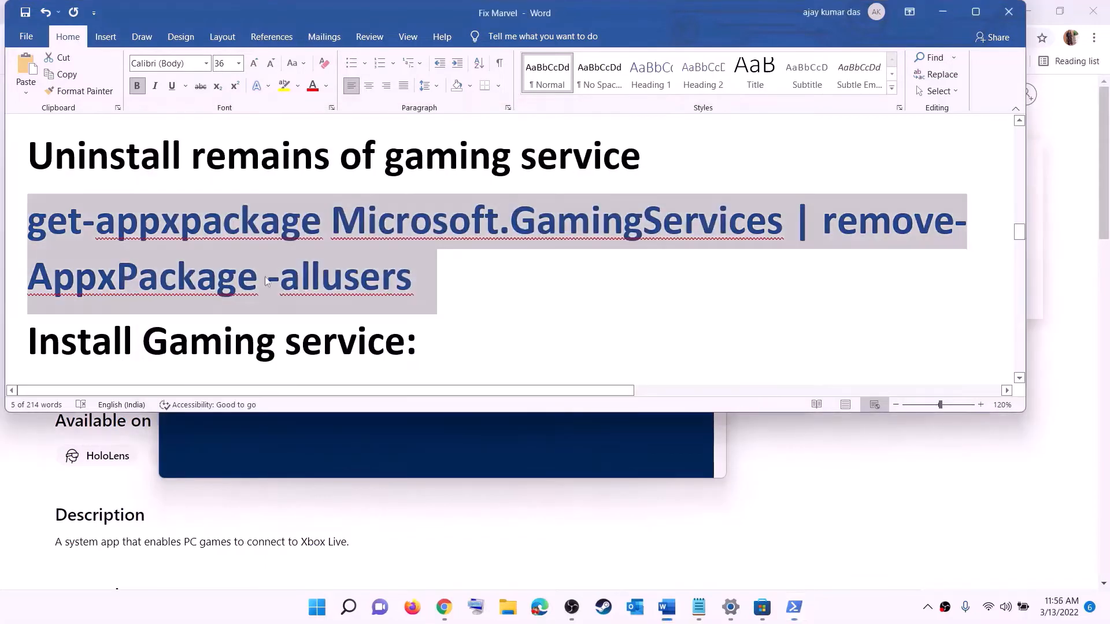
{"action": "scroll", "coordinate": [434, 310], "scroll_direction": "down", "scroll_amount": 4}
{"action": "left_click_drag", "start_coordinate": [577, 302], "coordinate": [2, 263]}
{"action": "right_click", "coordinate": [120, 260]}
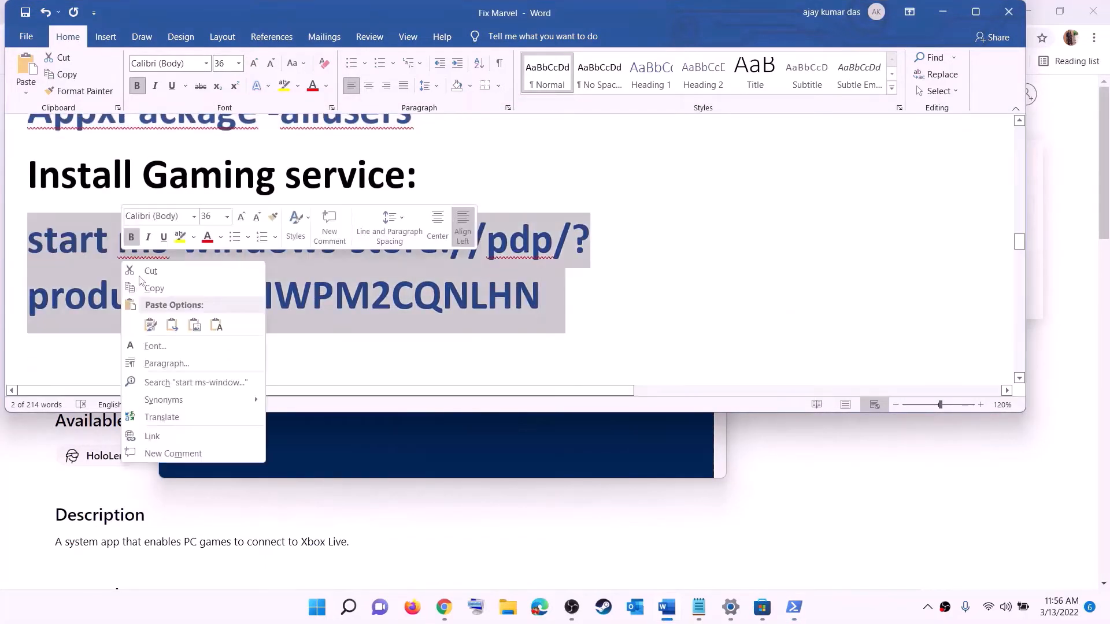
{"action": "left_click", "coordinate": [154, 288]}
Step: Run the copied store command in PowerShell and install Gaming Services from the Microsoft Store, allowing changes to the device
{"action": "left_click", "coordinate": [331, 445]}
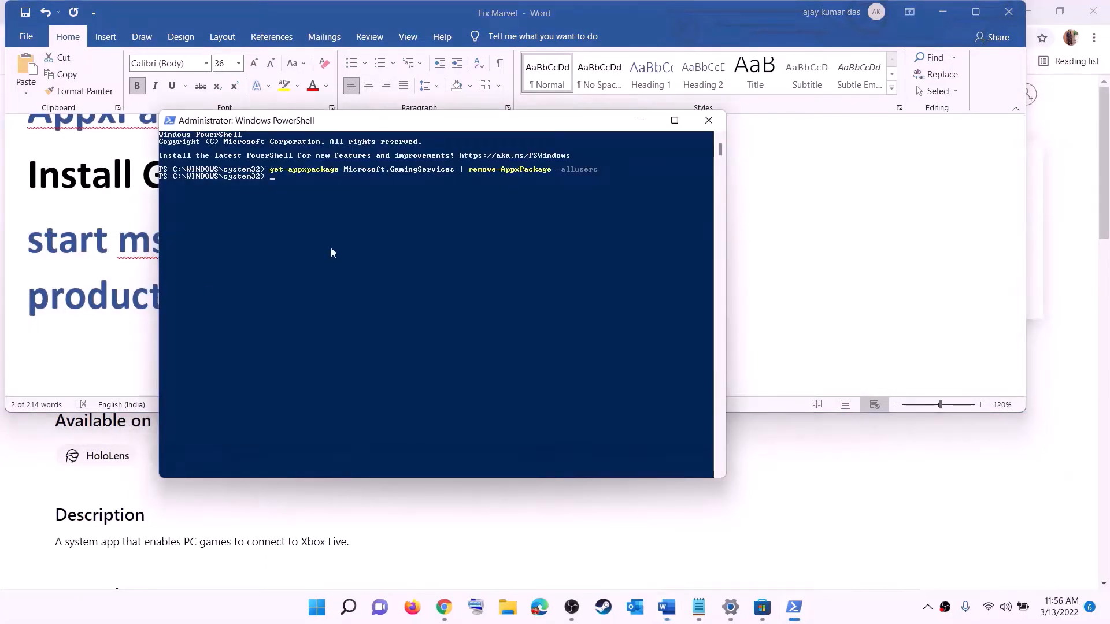
{"action": "right_click", "coordinate": [331, 249]}
{"action": "key", "text": "Return"}
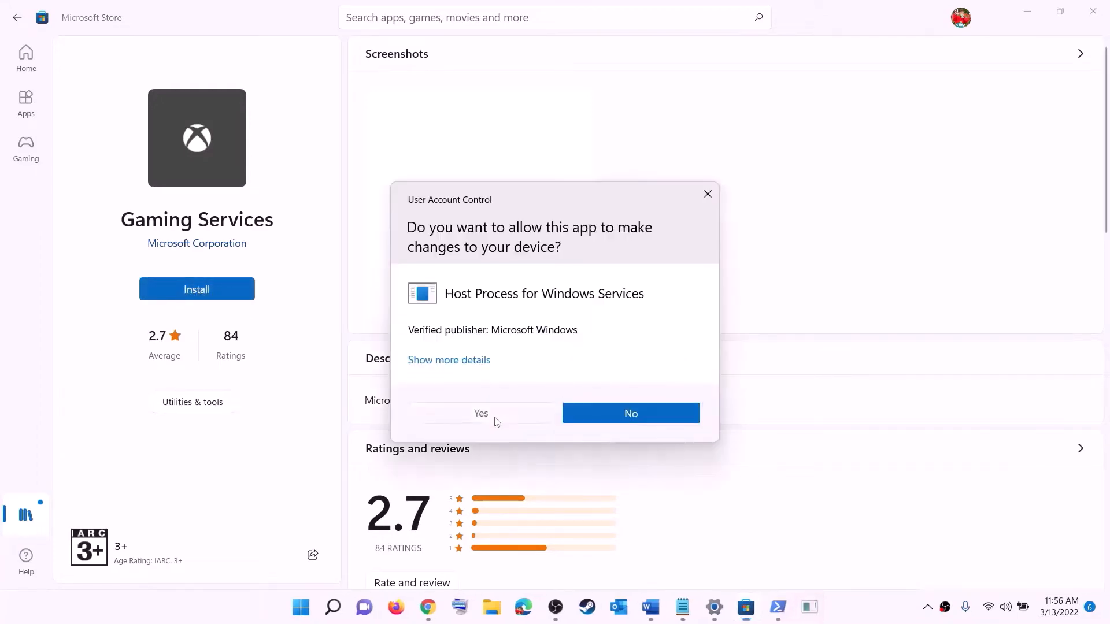
{"action": "left_click", "coordinate": [494, 417]}
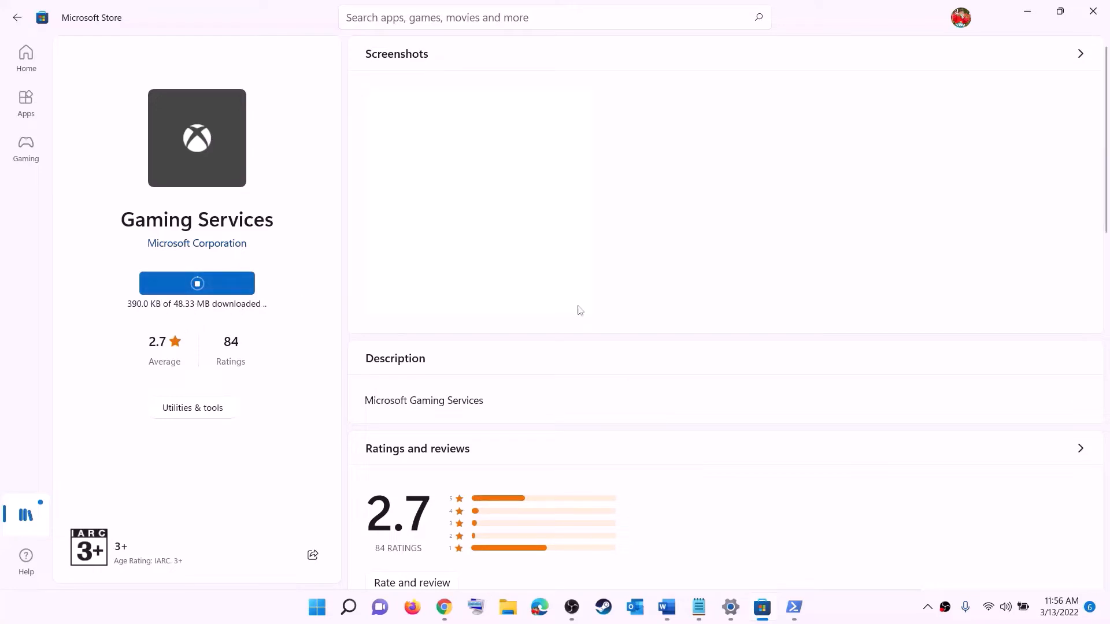
Step: Read the Step 8 list of services in the Word document and open the Services app
{"action": "left_click", "coordinate": [668, 608]}
{"action": "scroll", "coordinate": [368, 299], "scroll_direction": "down", "scroll_amount": 5}
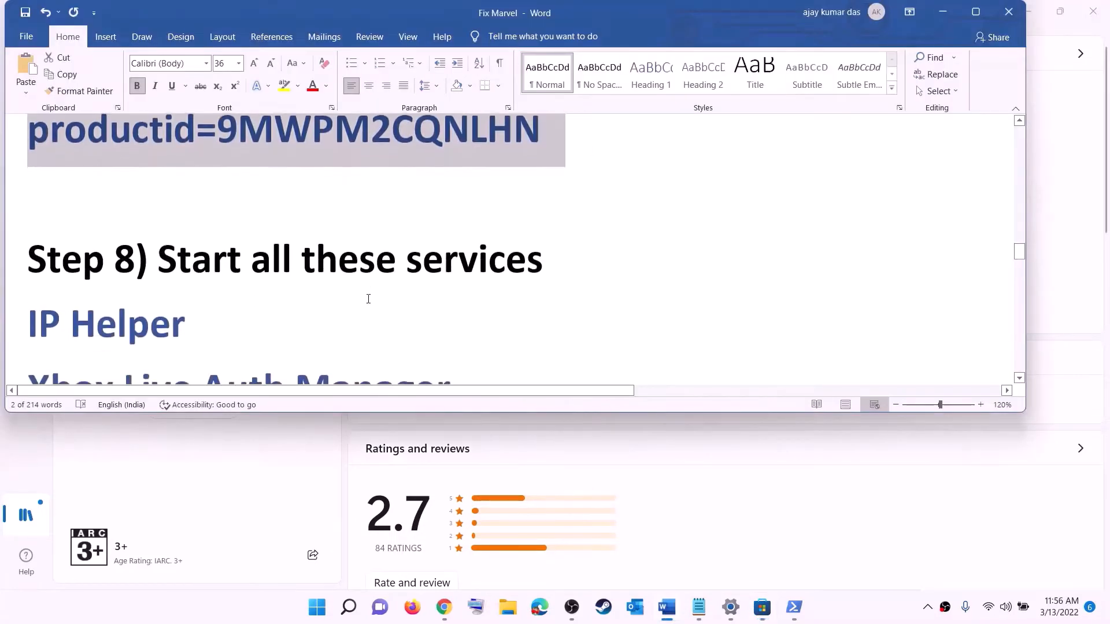
{"action": "scroll", "coordinate": [368, 299], "scroll_direction": "down", "scroll_amount": 2}
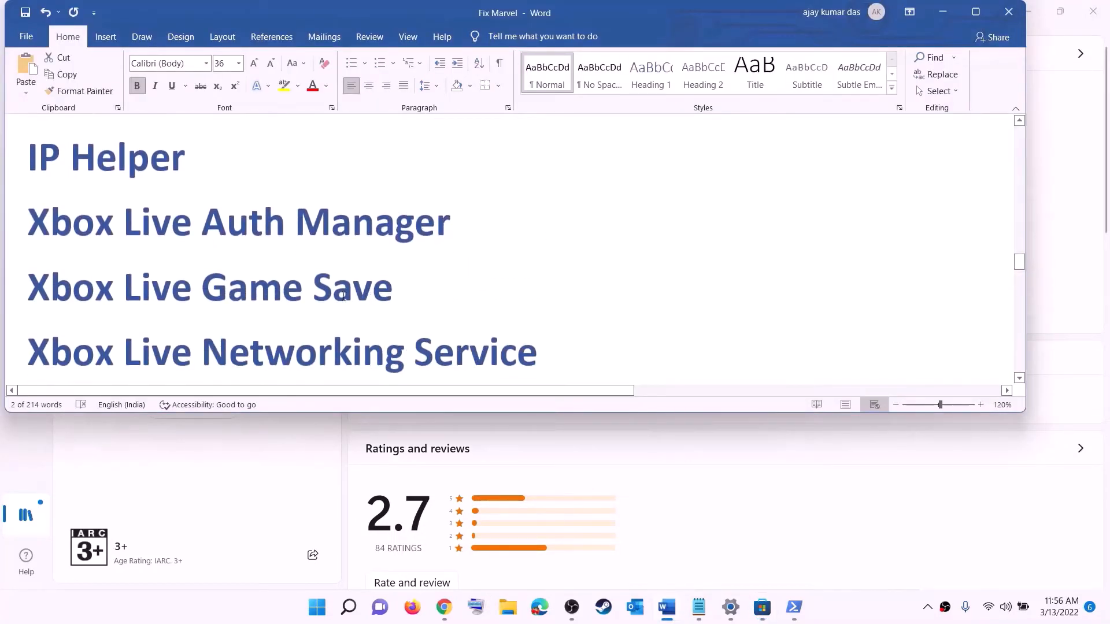
{"action": "left_click", "coordinate": [319, 608]}
{"action": "type", "text": "serv"}
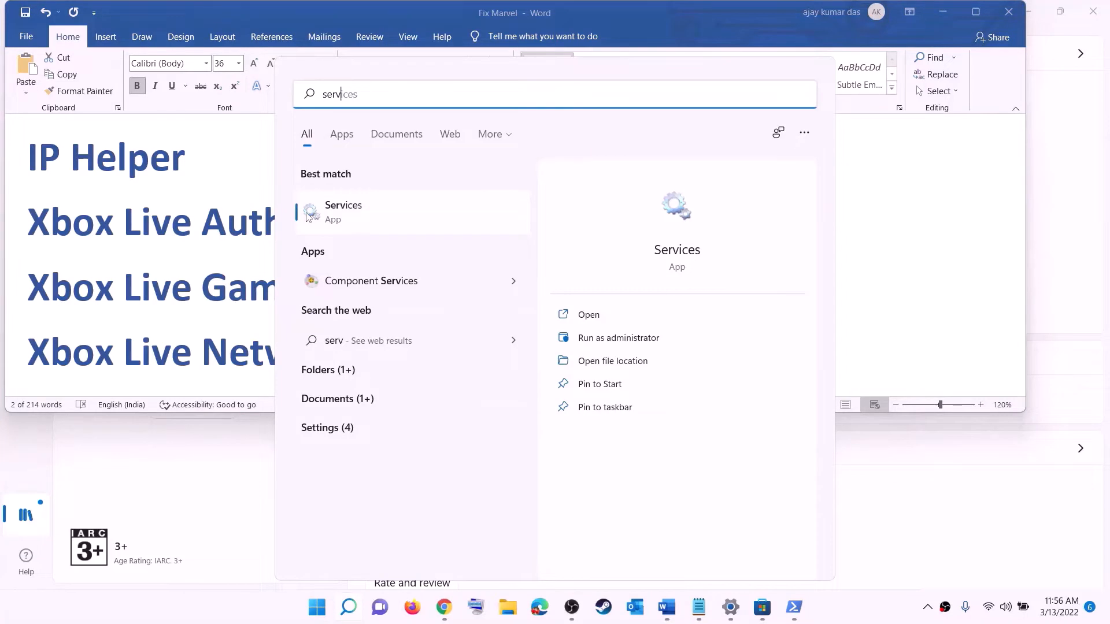
{"action": "left_click", "coordinate": [308, 216]}
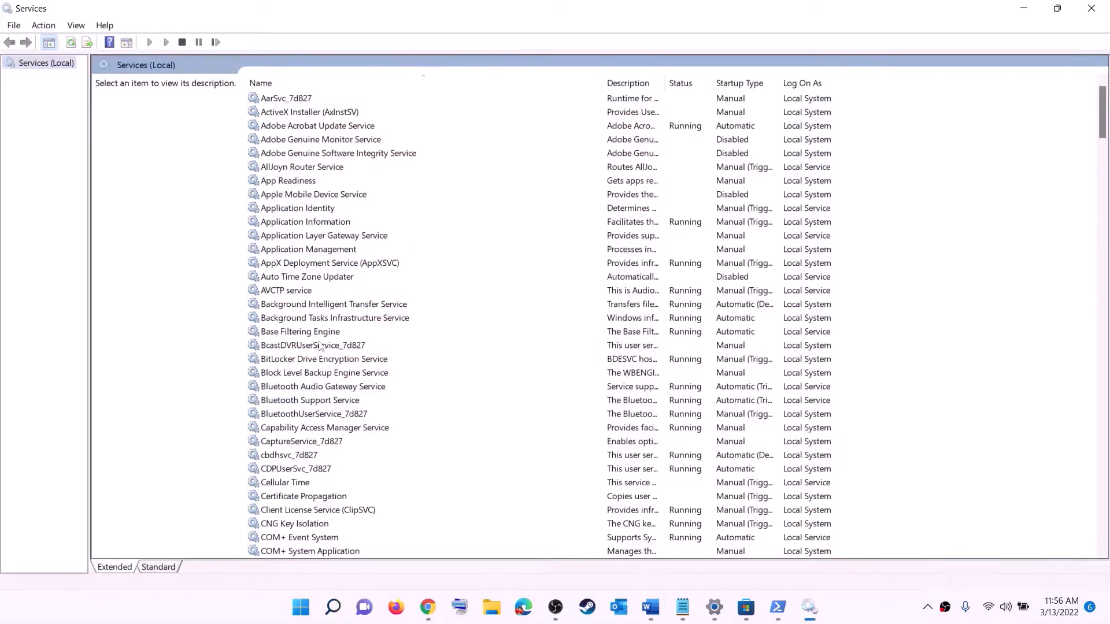
Step: Set the IP Helper service's startup type to Automatic and close its properties
{"action": "left_click", "coordinate": [319, 346]}
{"action": "key", "text": "i"}
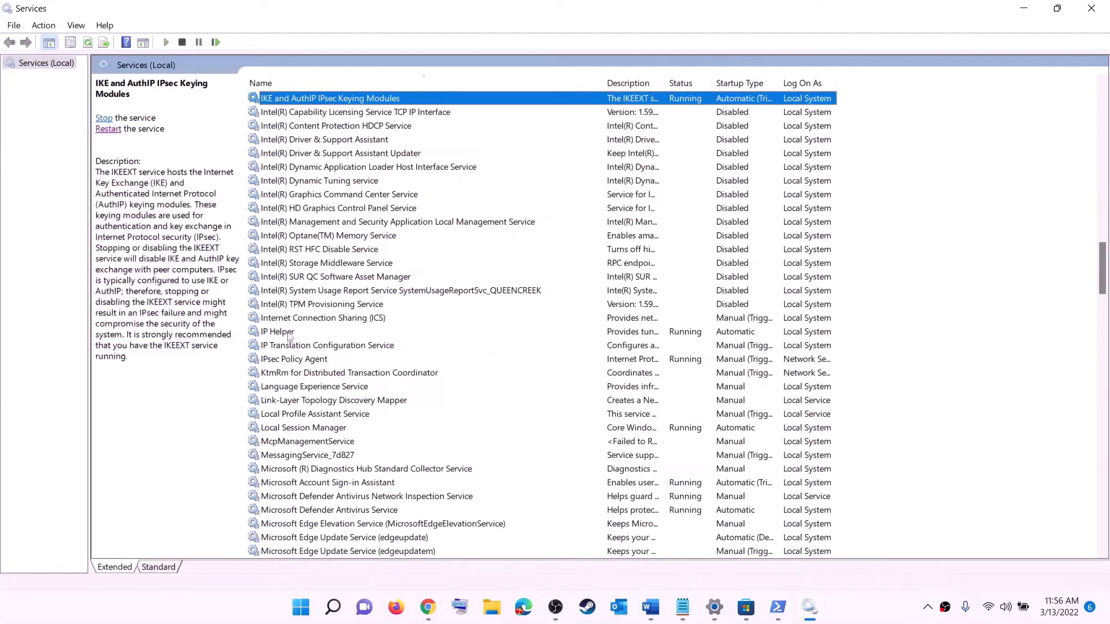
{"action": "key", "text": "p"}
{"action": "double_click", "coordinate": [334, 334]}
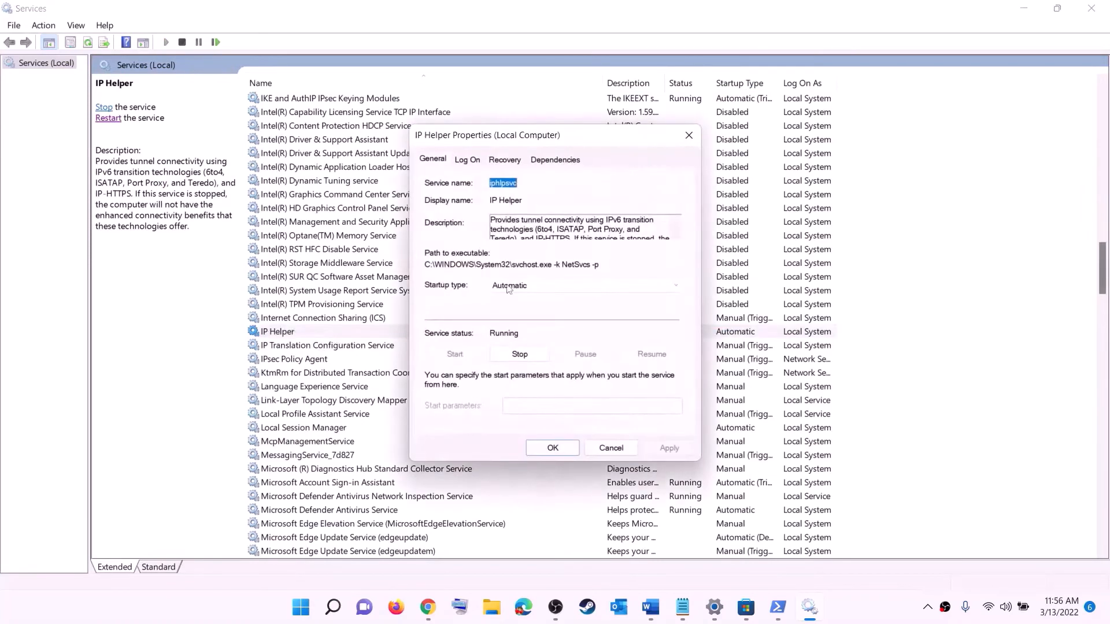
{"action": "left_click", "coordinate": [507, 286]}
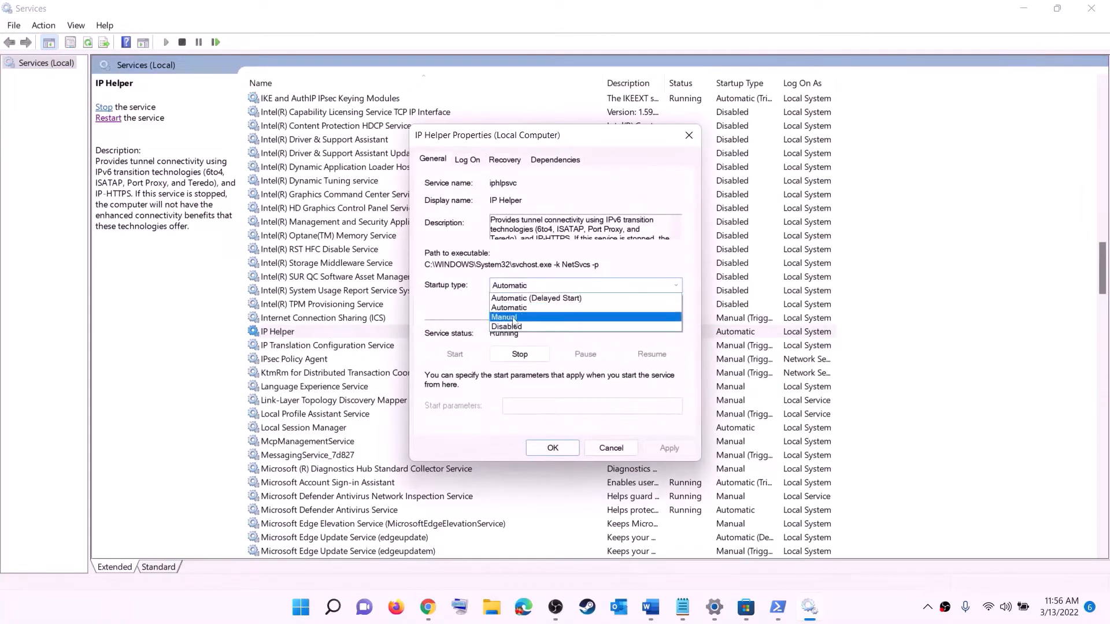
{"action": "left_click", "coordinate": [517, 308]}
{"action": "left_click", "coordinate": [669, 448]}
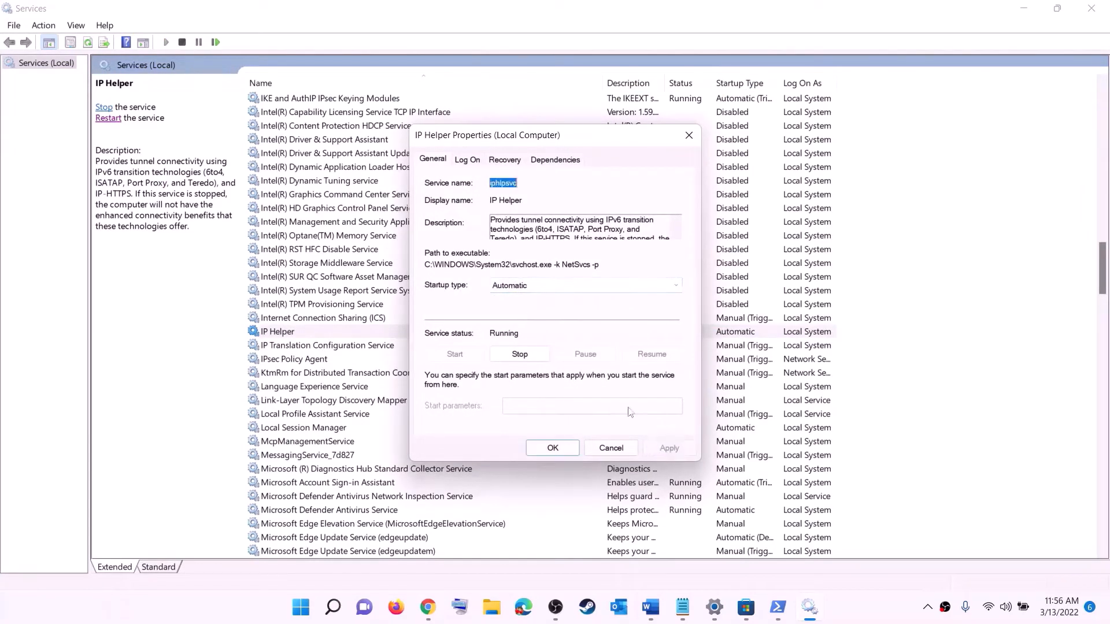
{"action": "left_click", "coordinate": [553, 448]}
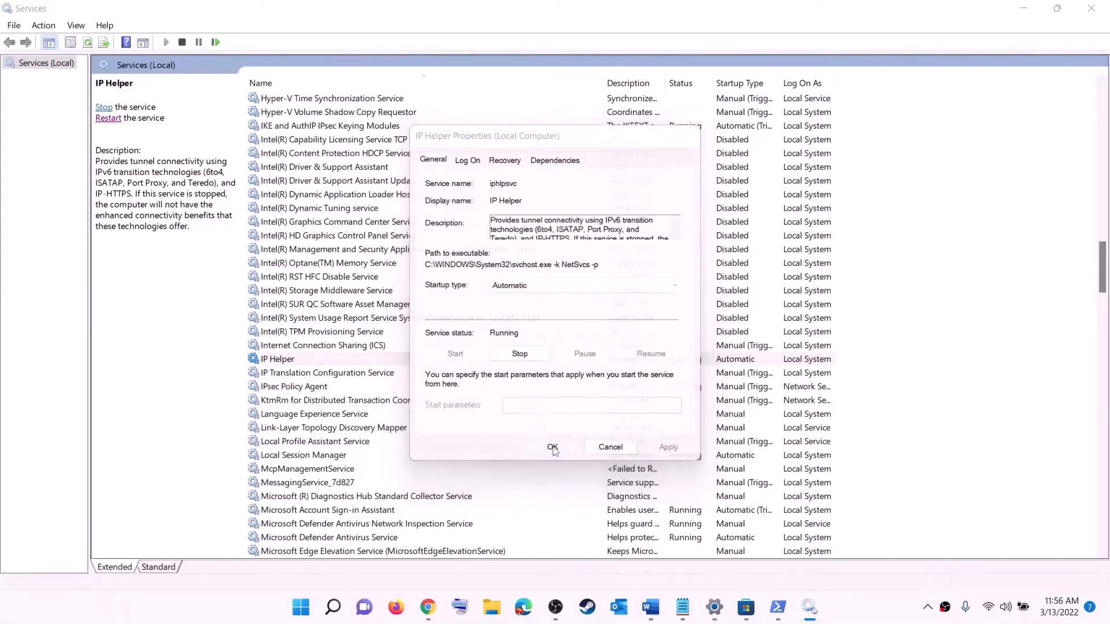
Step: Set the Xbox Accessory Management Service's startup type to Automatic and close its properties
{"action": "left_click", "coordinate": [344, 419]}
{"action": "key", "text": "x"}
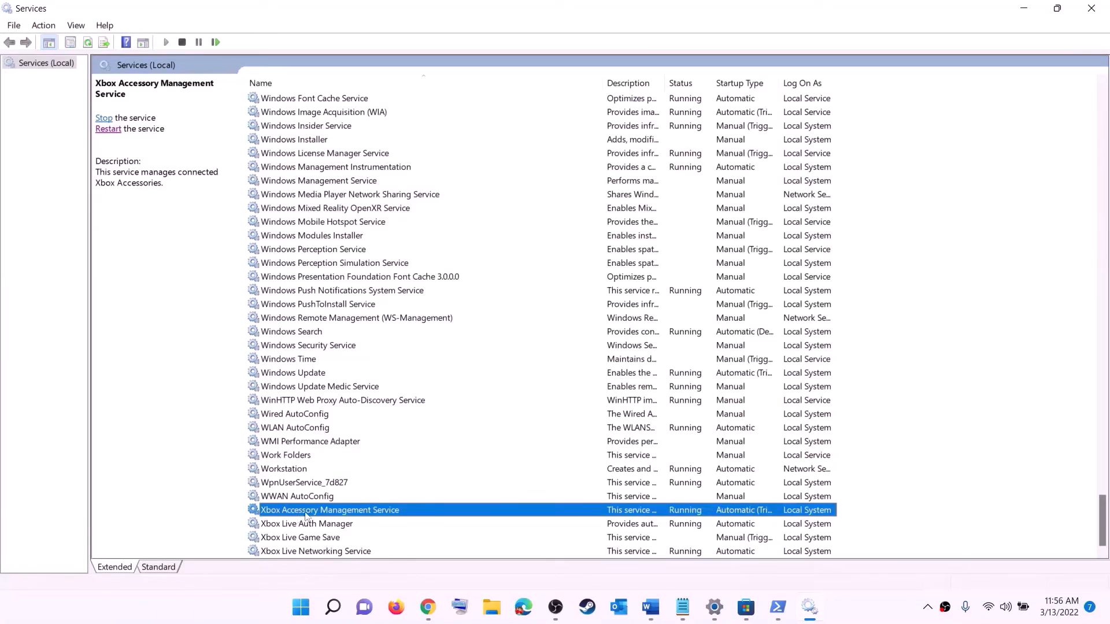
{"action": "double_click", "coordinate": [306, 516]}
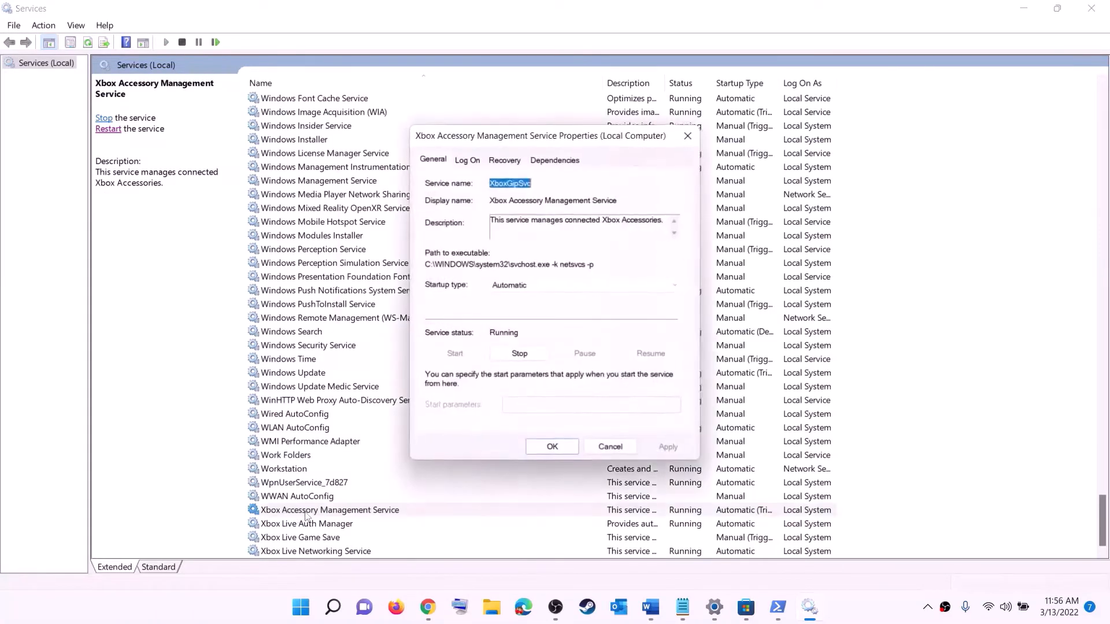
{"action": "left_click", "coordinate": [530, 287]}
{"action": "left_click", "coordinate": [525, 309]}
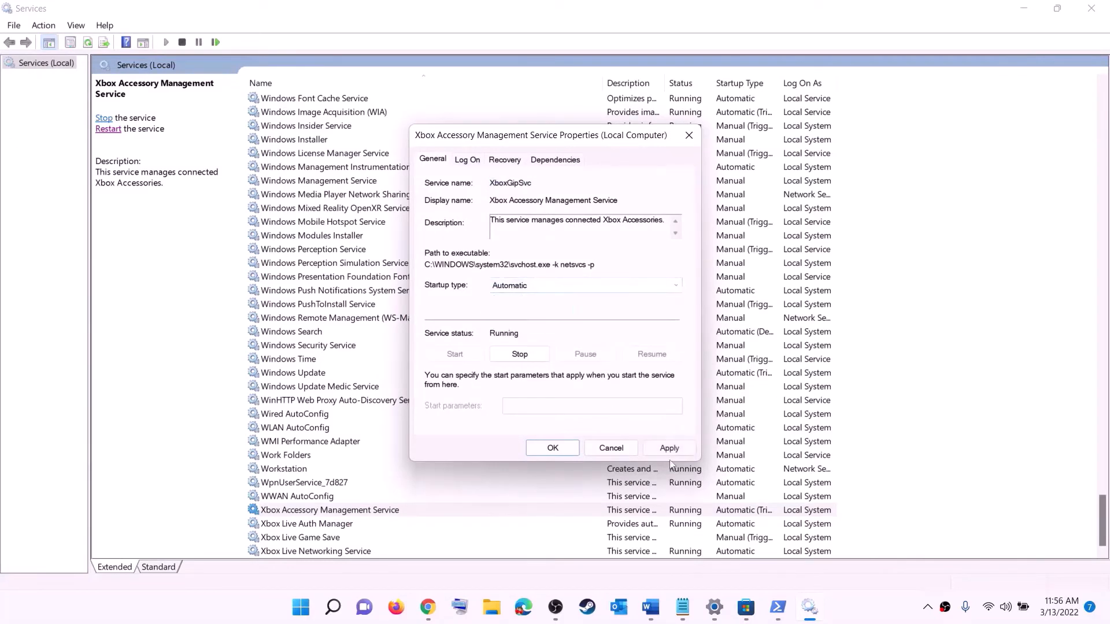
{"action": "left_click", "coordinate": [669, 448]}
{"action": "left_click", "coordinate": [552, 448]}
Step: Set the Xbox Live Auth Manager service's startup type to Automatic and close its properties
{"action": "double_click", "coordinate": [306, 524]}
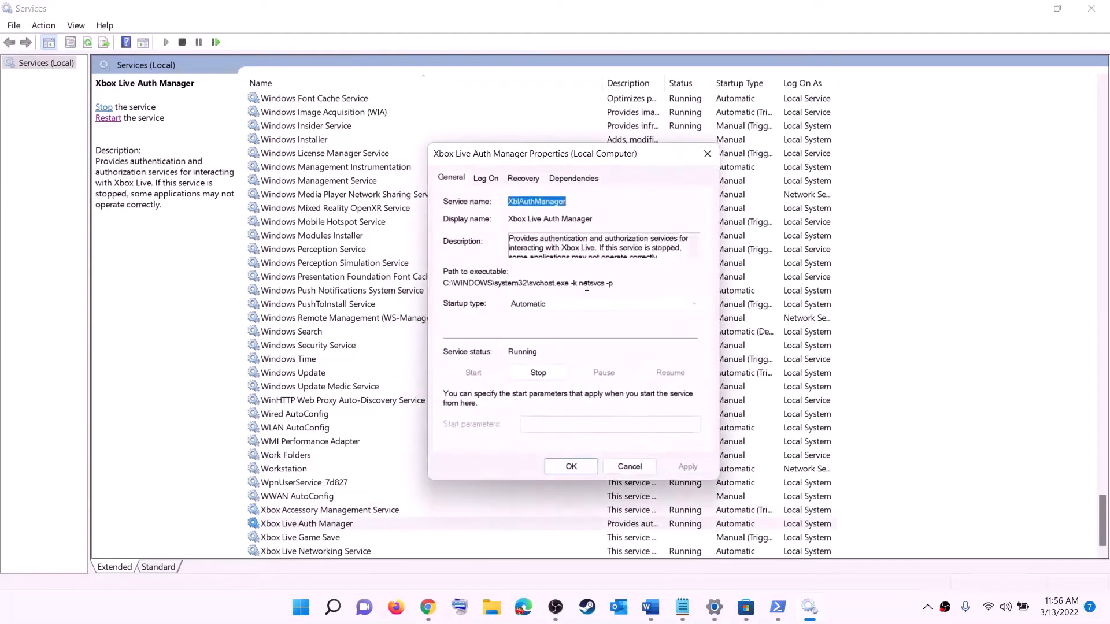
{"action": "left_click", "coordinate": [584, 304]}
{"action": "left_click", "coordinate": [527, 328]}
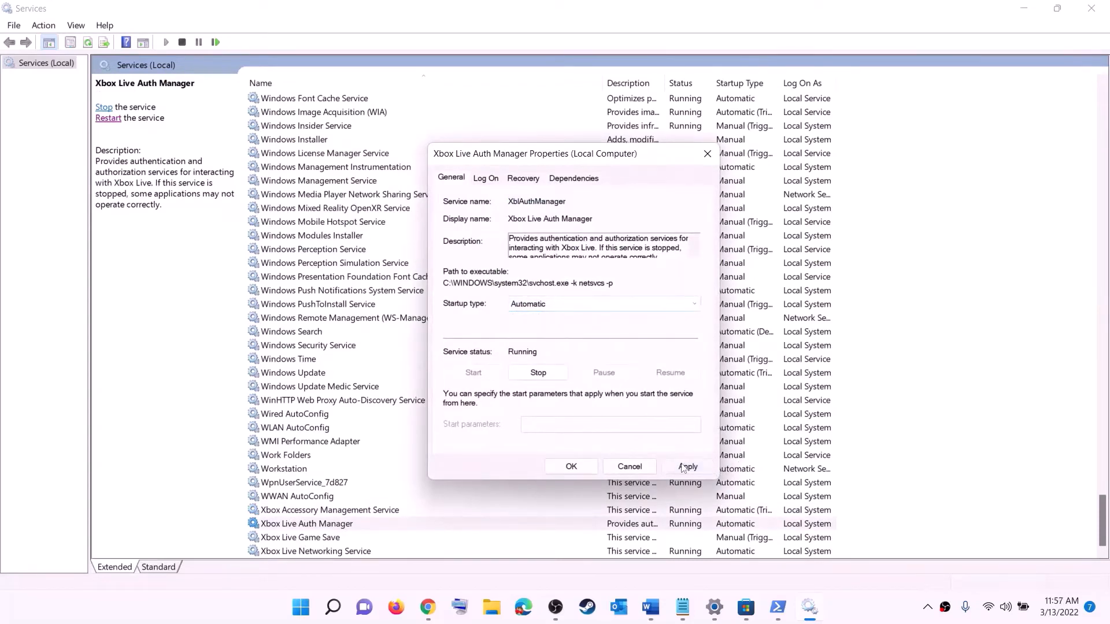
{"action": "left_click", "coordinate": [682, 467]}
{"action": "left_click", "coordinate": [571, 467]}
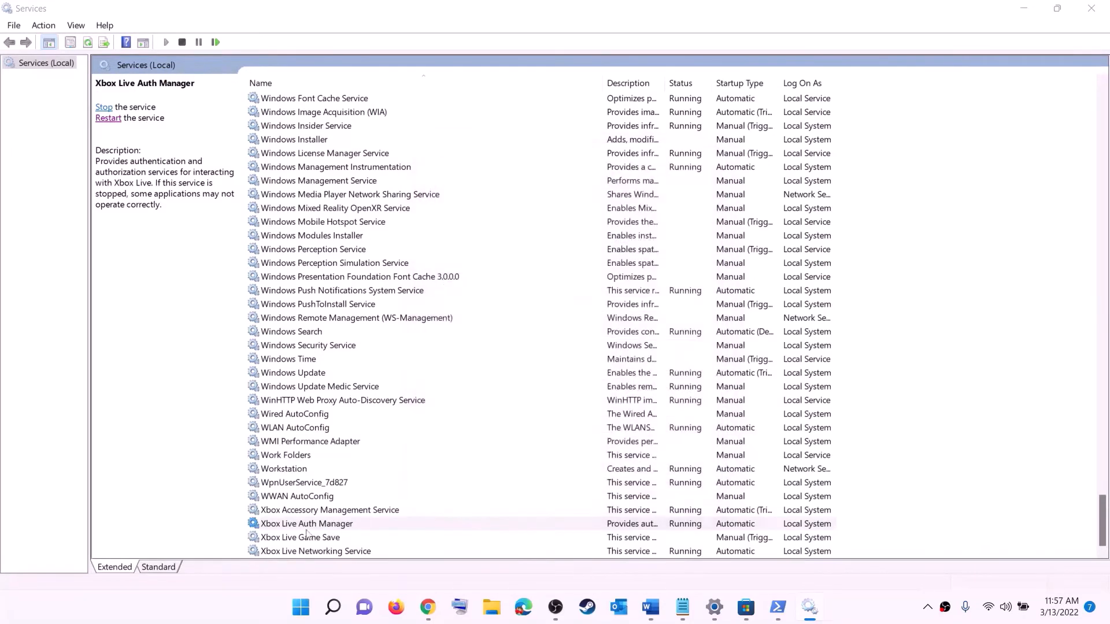
Step: Set the Xbox Live Game Save service's startup type to Automatic, apply it and start the service
{"action": "double_click", "coordinate": [309, 537]}
{"action": "left_click", "coordinate": [558, 287]}
{"action": "left_click", "coordinate": [522, 307]}
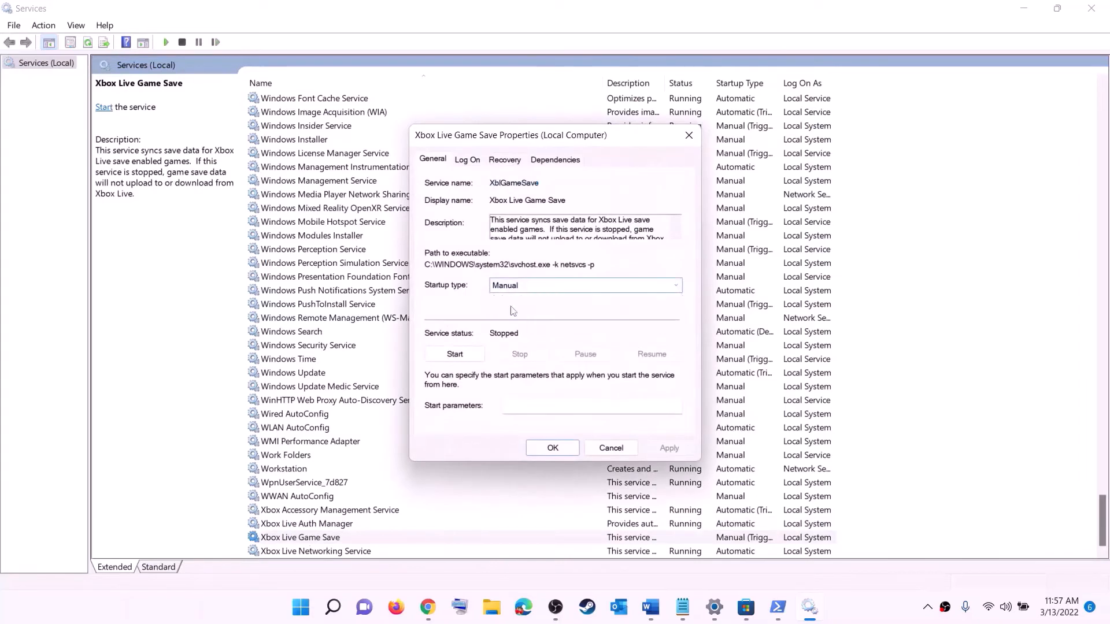
{"action": "left_click", "coordinate": [669, 448]}
{"action": "left_click", "coordinate": [460, 352]}
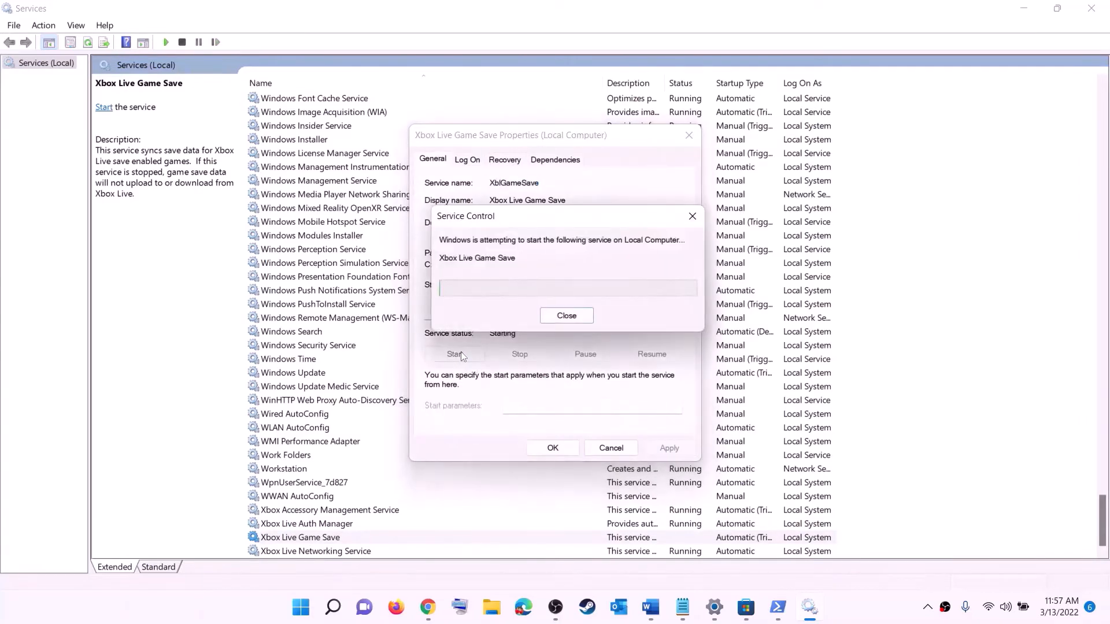
{"action": "left_click", "coordinate": [559, 448]}
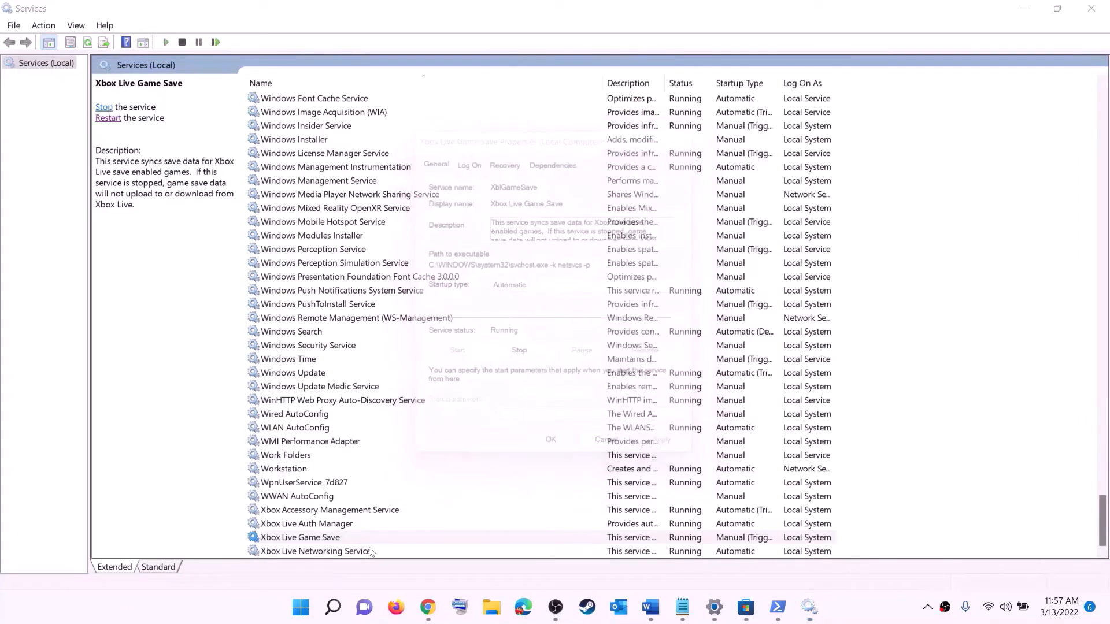
Step: Set the Xbox Live Networking Service's startup type to Automatic and close its properties
{"action": "left_click", "coordinate": [324, 552]}
{"action": "double_click", "coordinate": [324, 552]}
{"action": "left_click", "coordinate": [538, 289]}
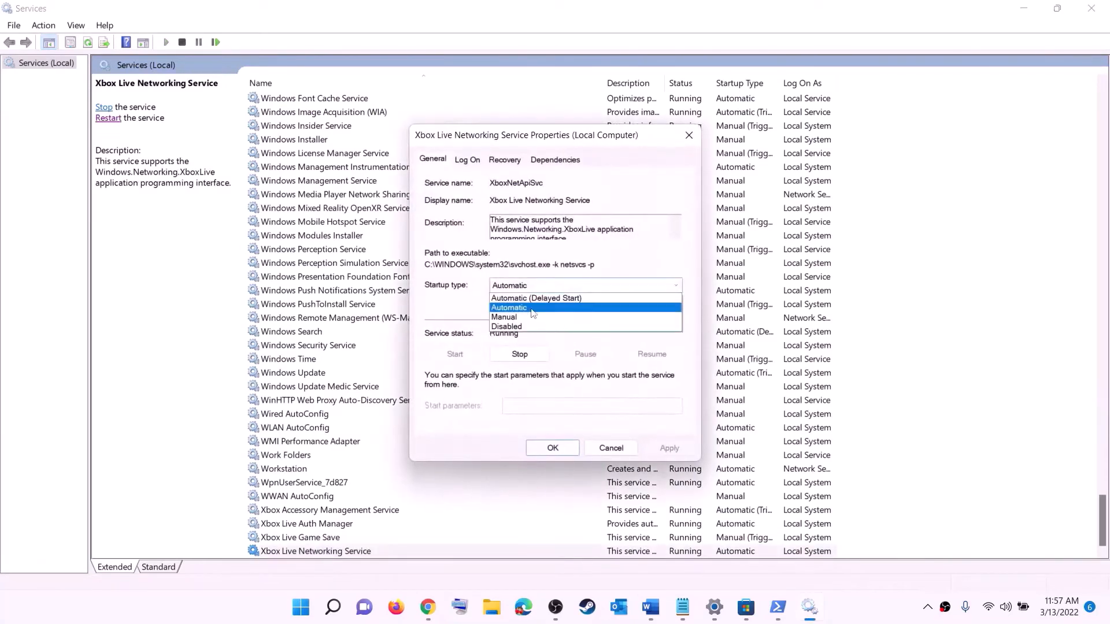
{"action": "left_click", "coordinate": [528, 306]}
{"action": "left_click", "coordinate": [669, 449]}
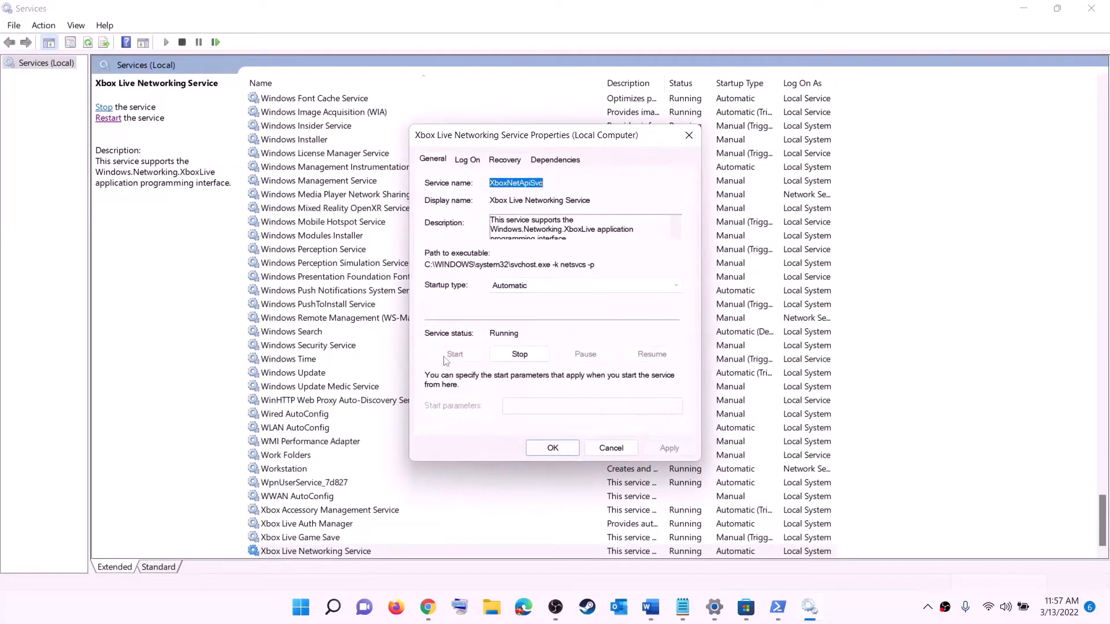
{"action": "left_click", "coordinate": [537, 445]}
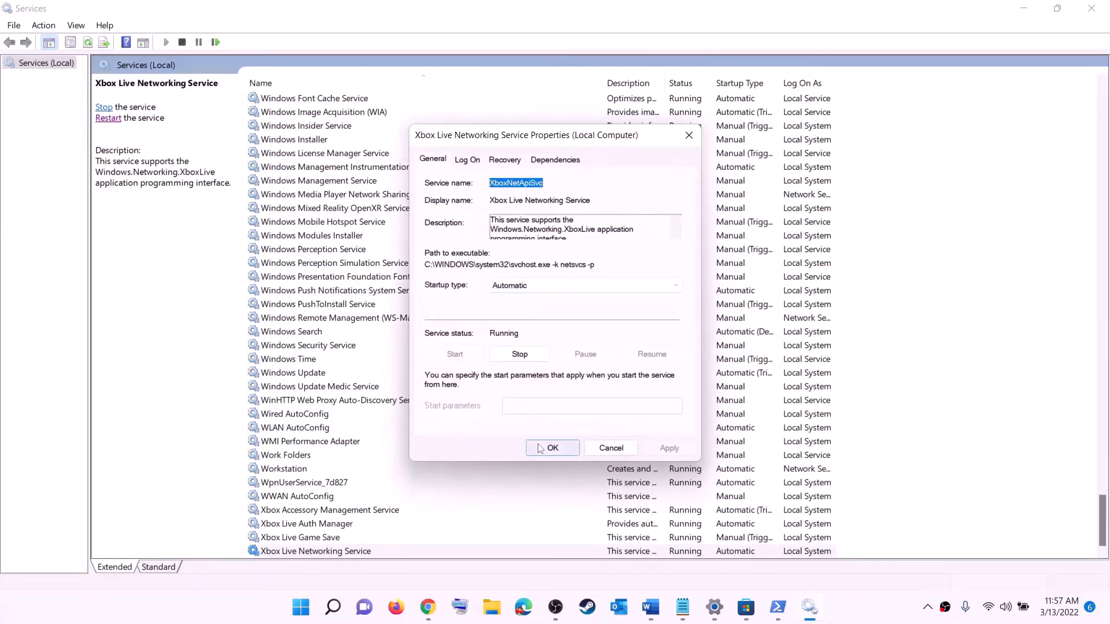
Step: Set the Windows Update service's startup type to Automatic (Delayed Start), apply it and close its properties
{"action": "left_click", "coordinate": [315, 375]}
{"action": "double_click", "coordinate": [516, 379]}
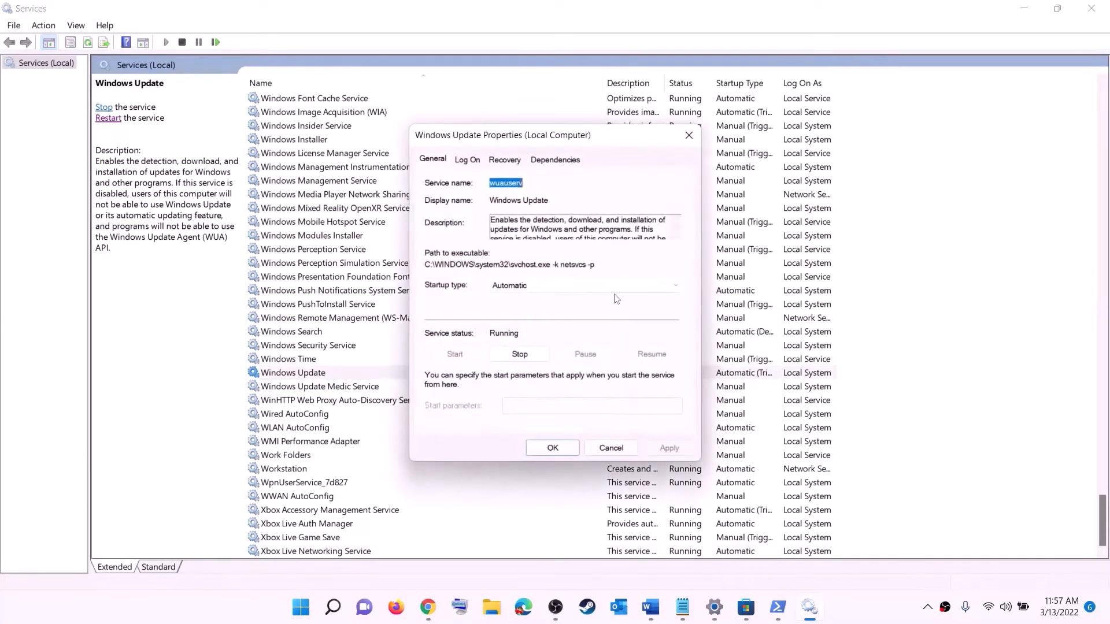
{"action": "left_click", "coordinate": [578, 286]}
{"action": "left_click", "coordinate": [522, 301]}
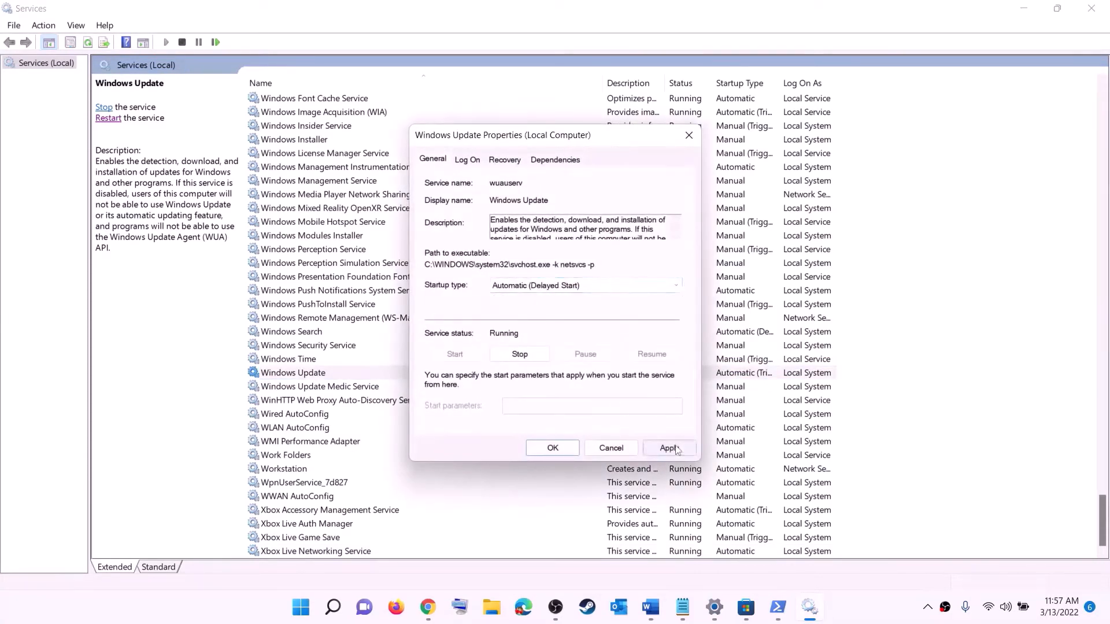
{"action": "left_click", "coordinate": [668, 449]}
{"action": "left_click", "coordinate": [552, 448]}
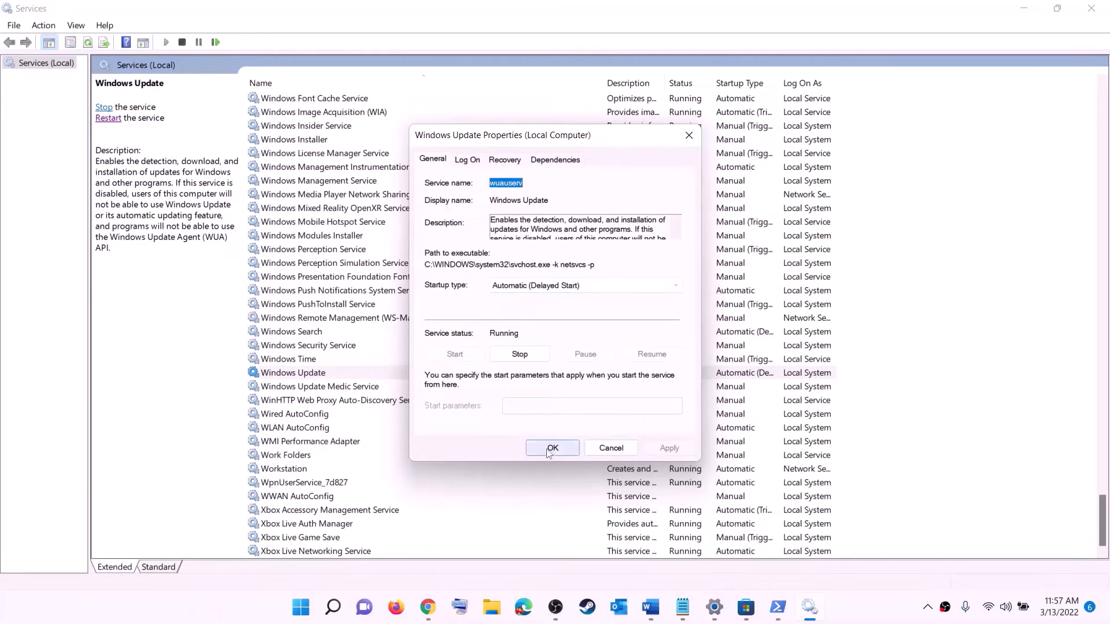
Step: Find the two Gaming Services entries and stop the one running as Local System
{"action": "left_click", "coordinate": [365, 323]}
{"action": "key", "text": "g"}
{"action": "scroll", "coordinate": [754, 307], "scroll_direction": "up", "scroll_amount": 4}
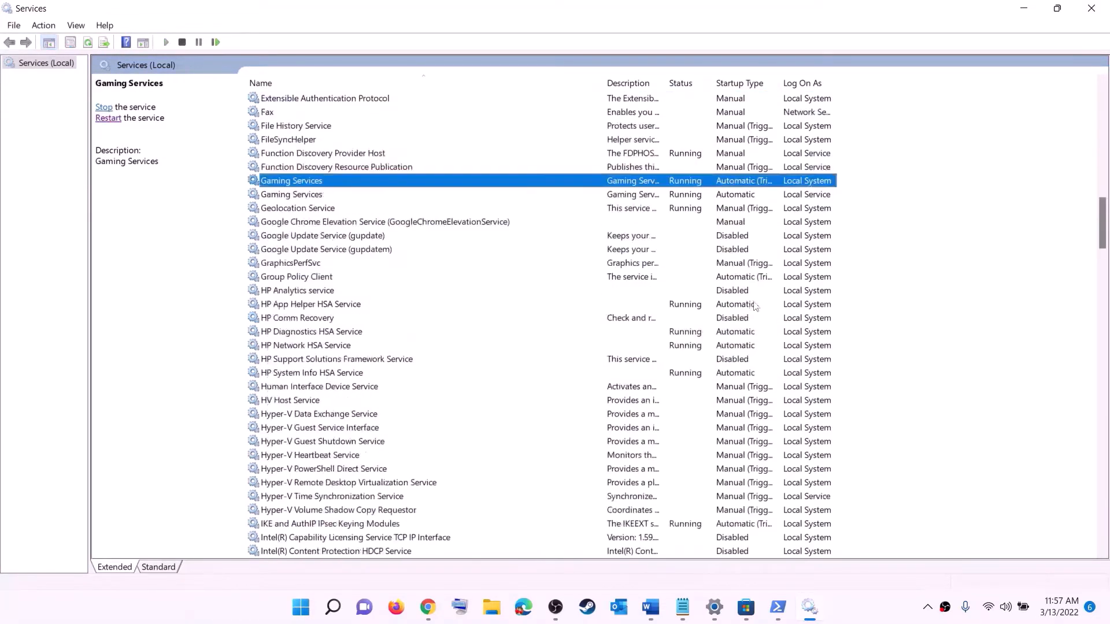
{"action": "left_click", "coordinate": [694, 274]}
{"action": "left_click", "coordinate": [693, 264]}
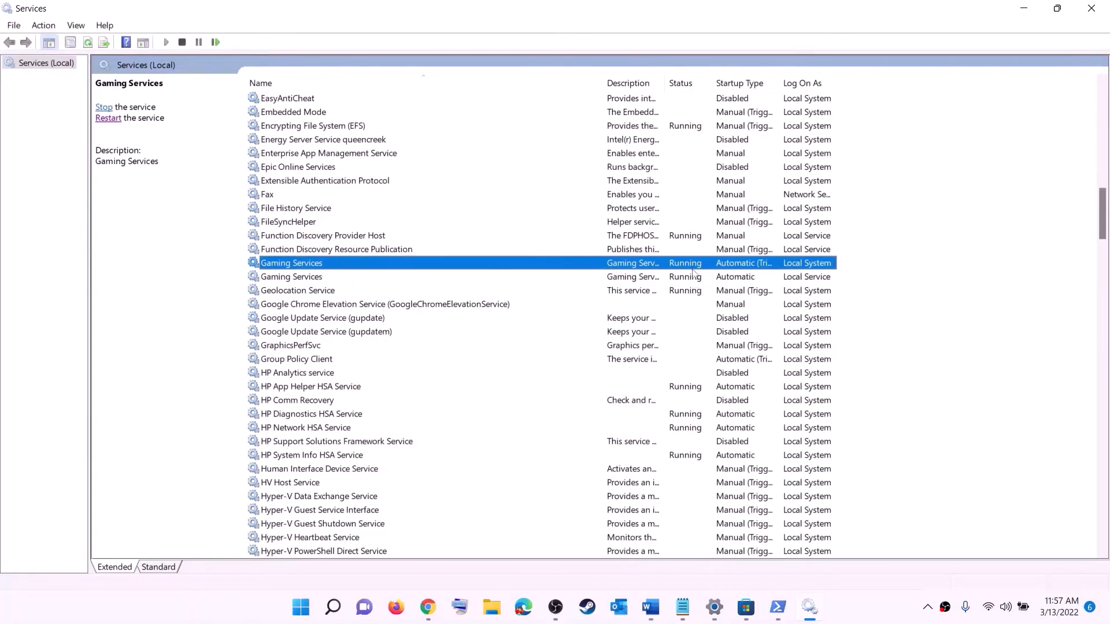
{"action": "left_click", "coordinate": [691, 277]}
{"action": "left_click", "coordinate": [689, 266]}
{"action": "right_click", "coordinate": [686, 266]}
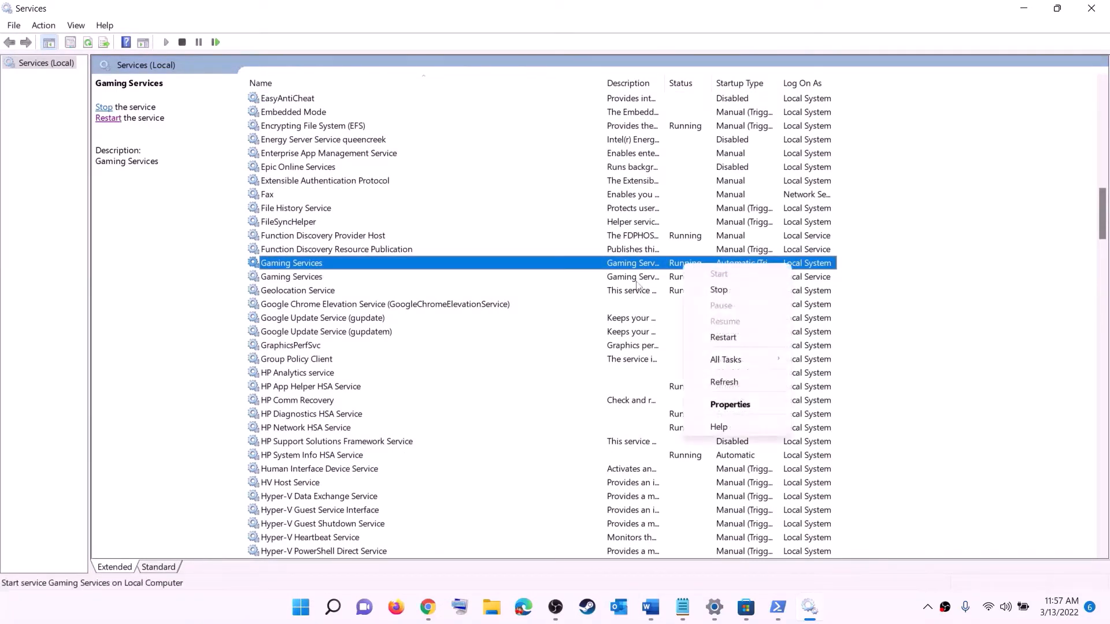
{"action": "left_click", "coordinate": [674, 275]}
{"action": "left_click", "coordinate": [676, 267]}
{"action": "right_click", "coordinate": [681, 266]}
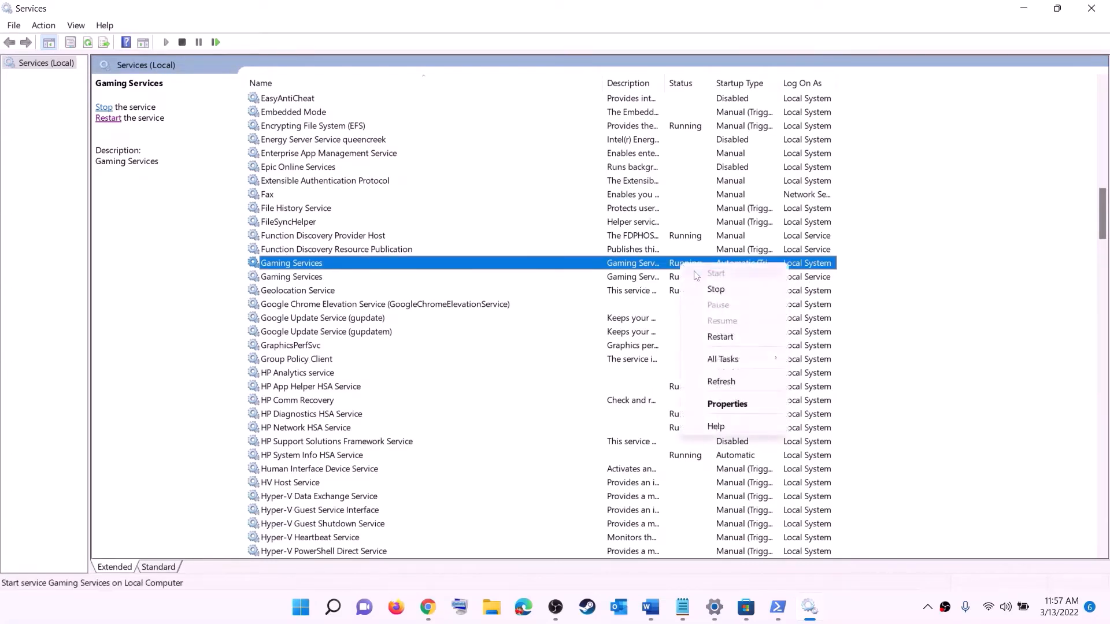
{"action": "left_click", "coordinate": [720, 290]}
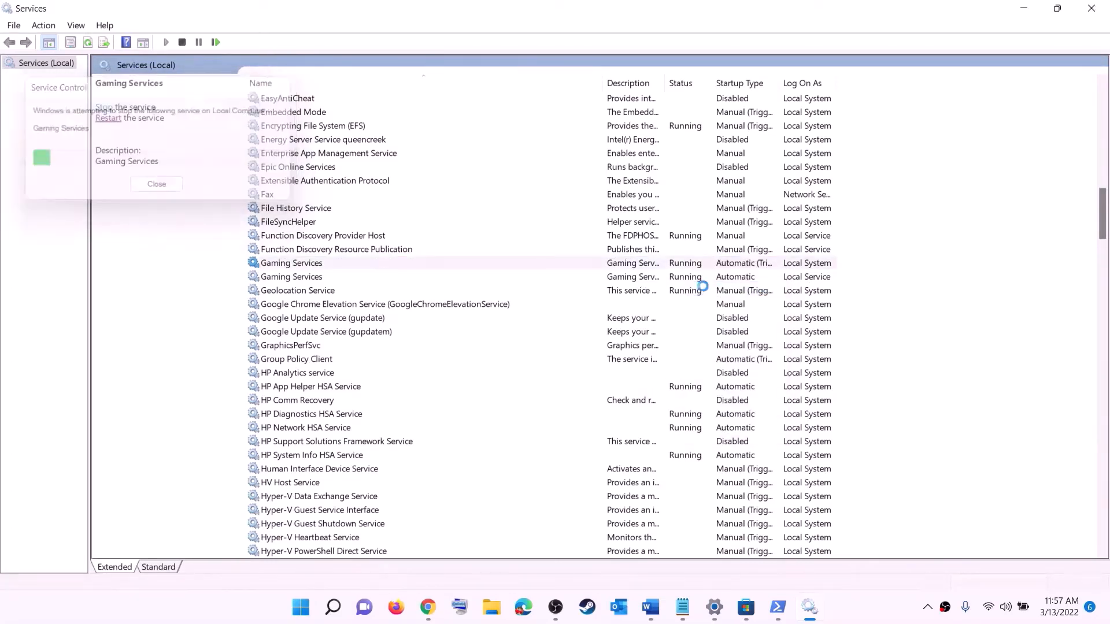
Step: Stop the second Gaming Services entry, which runs as Local Service
{"action": "left_click", "coordinate": [690, 280]}
{"action": "right_click", "coordinate": [687, 282]}
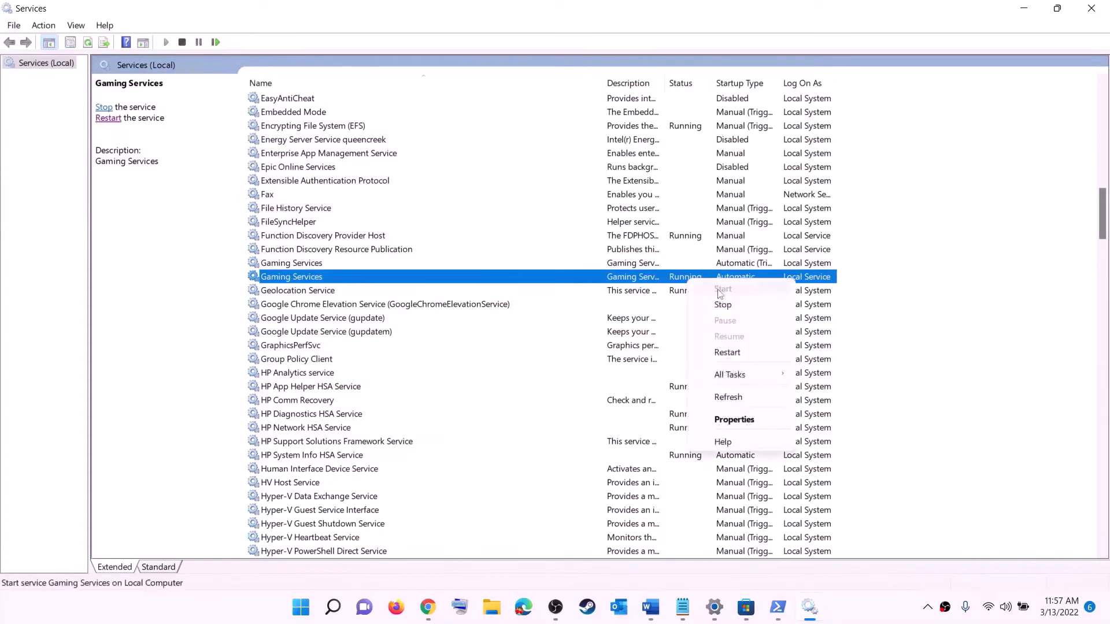
{"action": "left_click", "coordinate": [714, 298]}
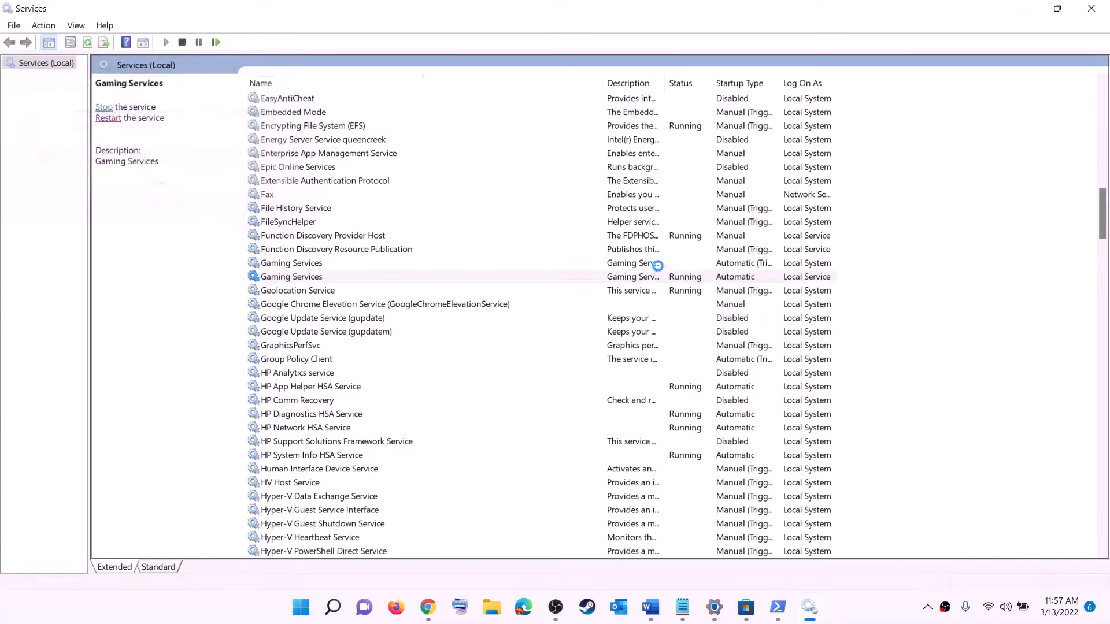
Step: Start both Gaming Services entries again, the Local System one first and the Local Service one second
{"action": "left_click", "coordinate": [664, 264]}
{"action": "right_click", "coordinate": [659, 266]}
{"action": "left_click", "coordinate": [706, 281]}
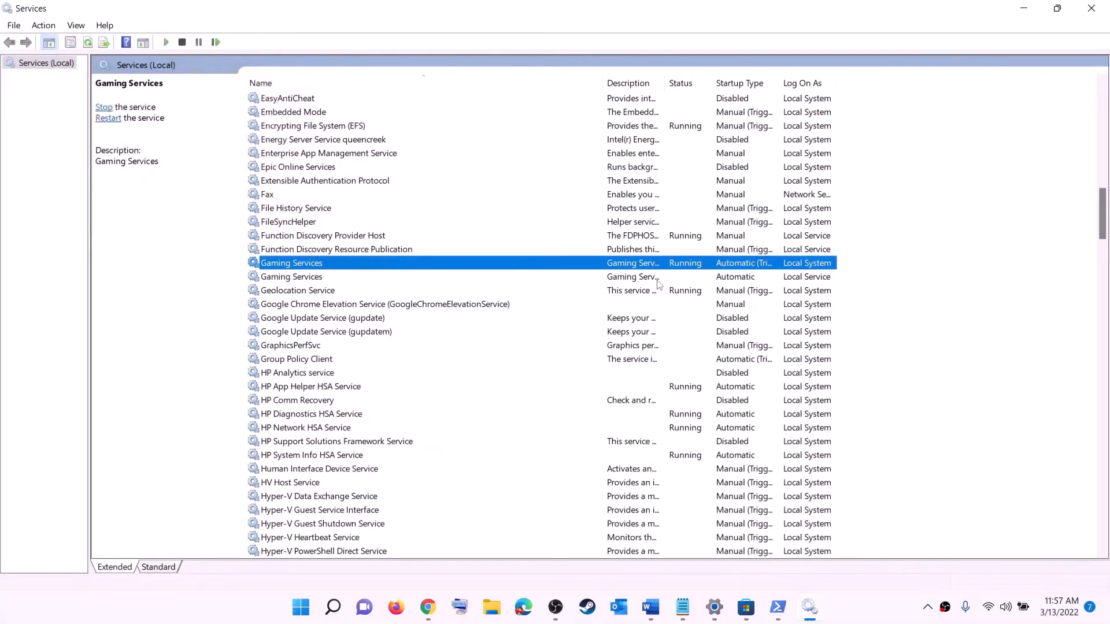
{"action": "left_click", "coordinate": [648, 283]}
{"action": "right_click", "coordinate": [652, 281]}
{"action": "left_click", "coordinate": [684, 289]}
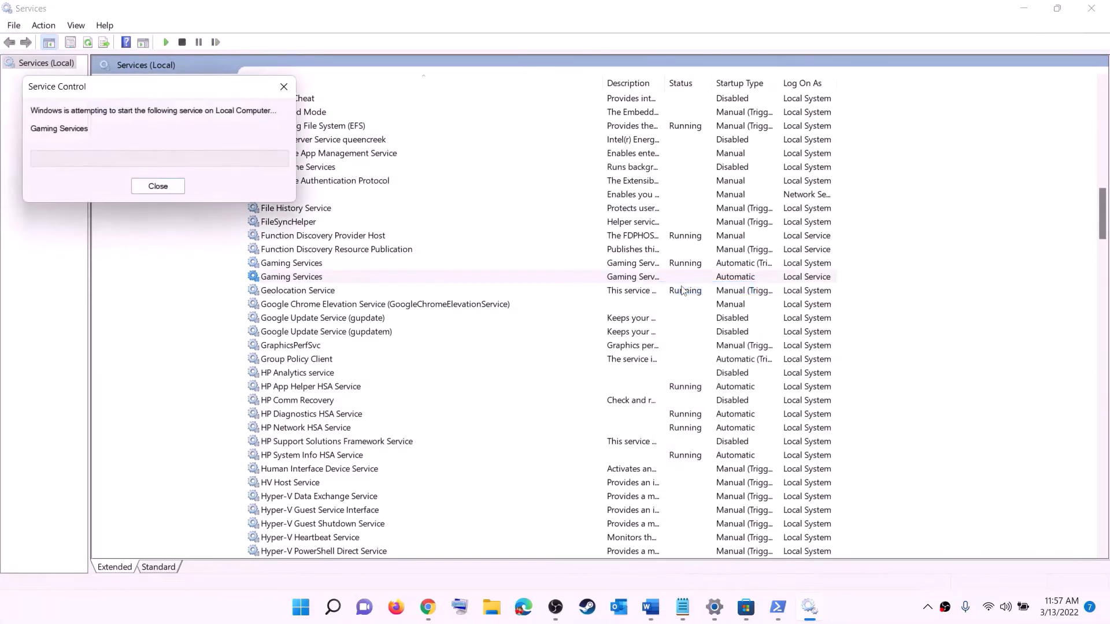
Step: Set the Microsoft Store Install Service's startup type to Automatic and close its properties
{"action": "left_click", "coordinate": [633, 362]}
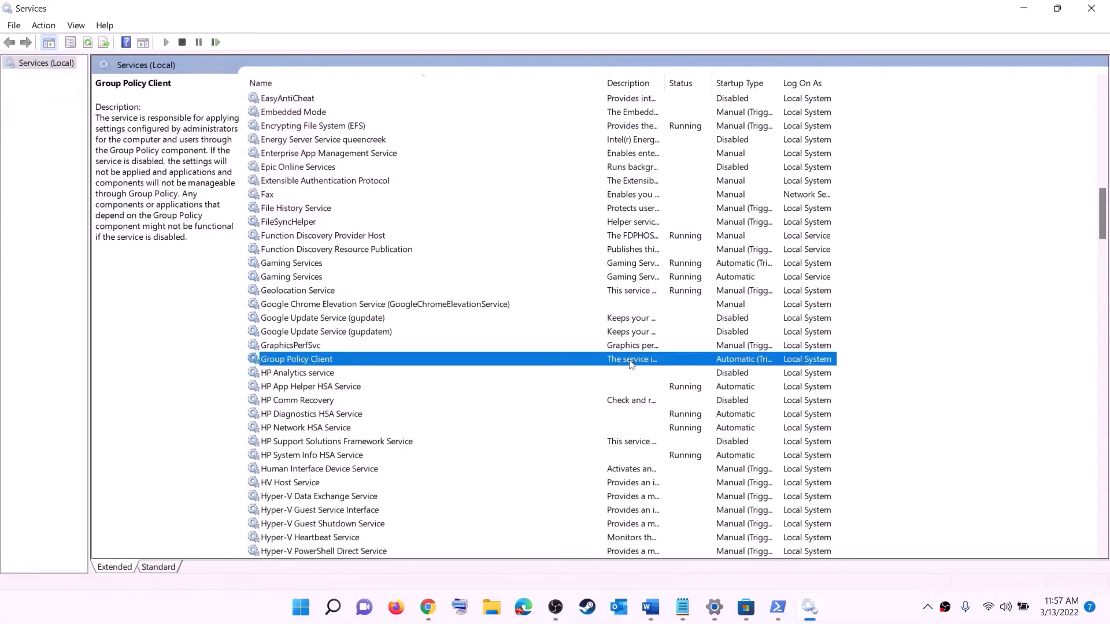
{"action": "key", "text": "m"}
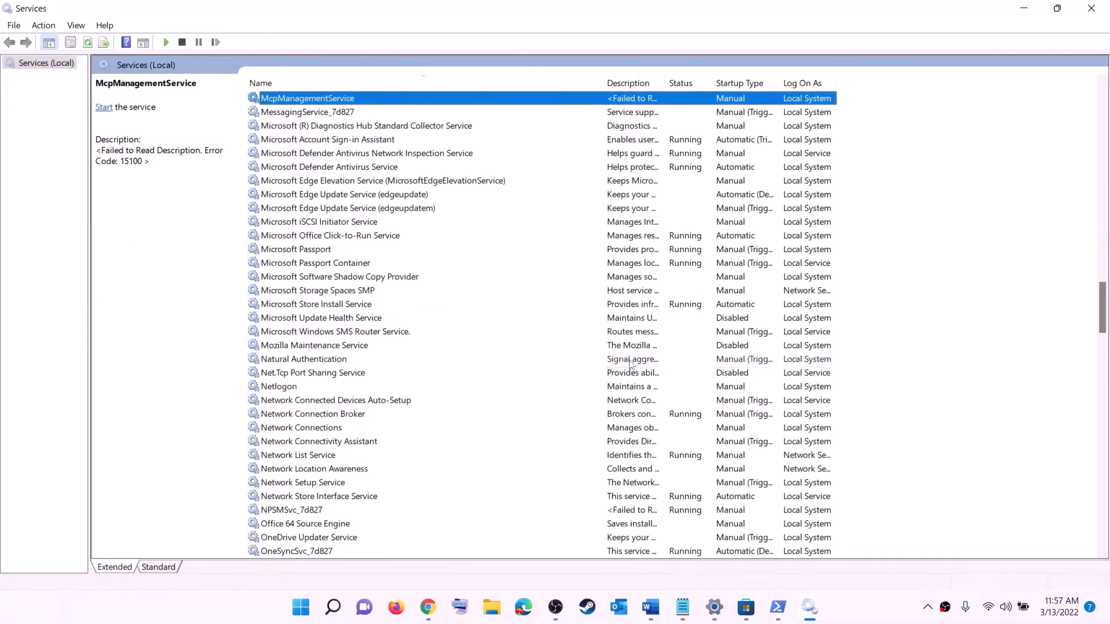
{"action": "left_click", "coordinate": [338, 305]}
{"action": "double_click", "coordinate": [428, 306]}
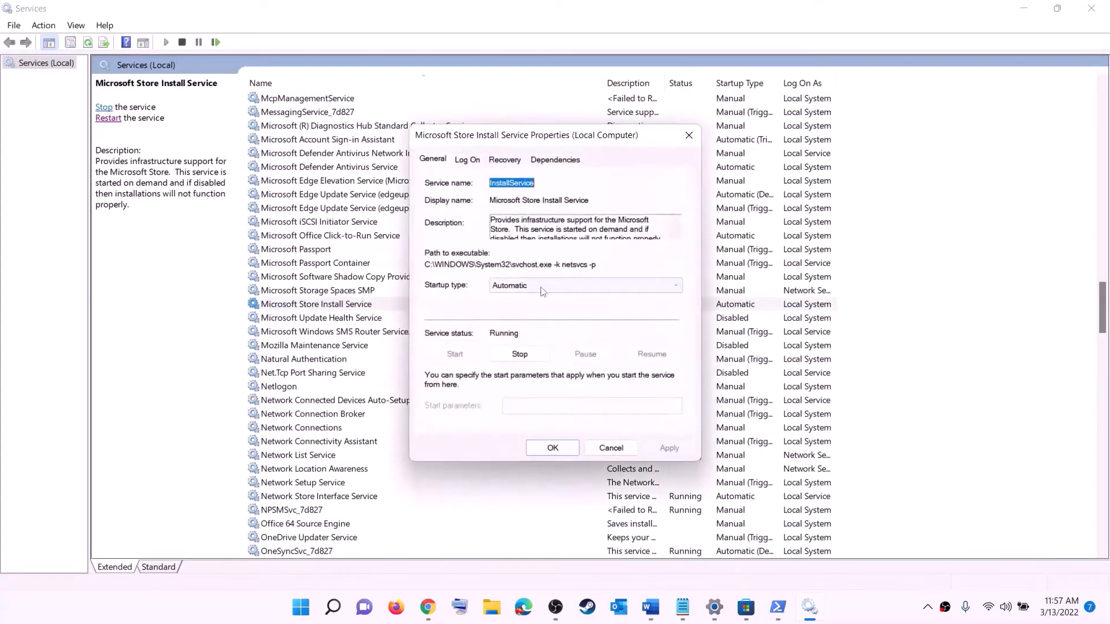
{"action": "left_click", "coordinate": [584, 285]}
{"action": "left_click", "coordinate": [578, 292]}
{"action": "left_click", "coordinate": [669, 448]}
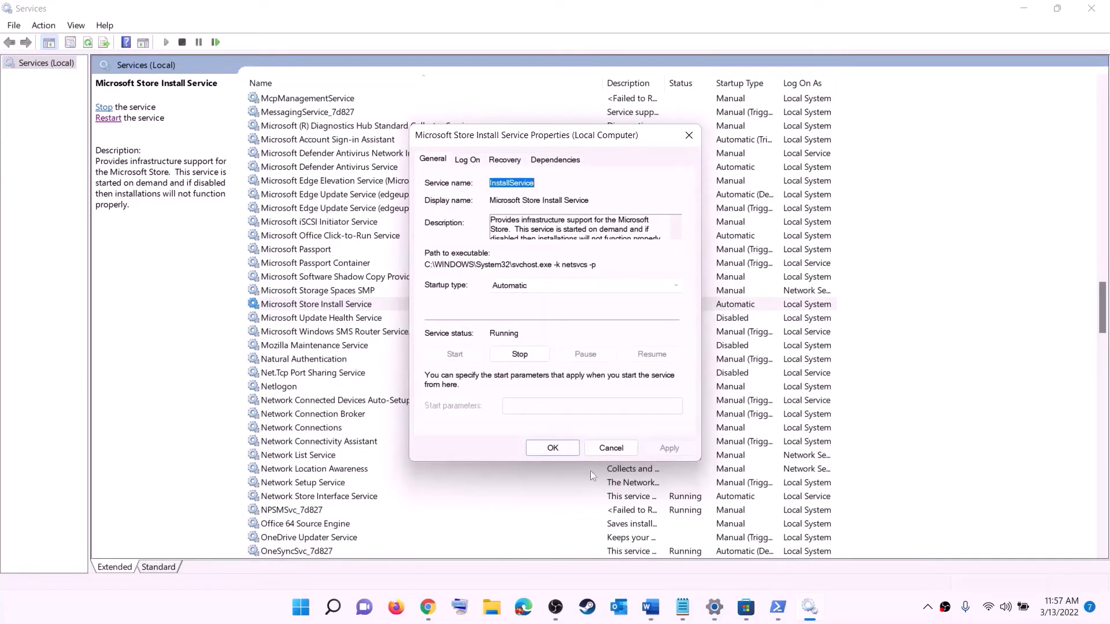
{"action": "left_click", "coordinate": [553, 448]}
Step: Set the Background Intelligent Transfer Service's startup type to Automatic, apply it, and close its properties and the Services window
{"action": "left_click", "coordinate": [365, 267]}
{"action": "key", "text": "b"}
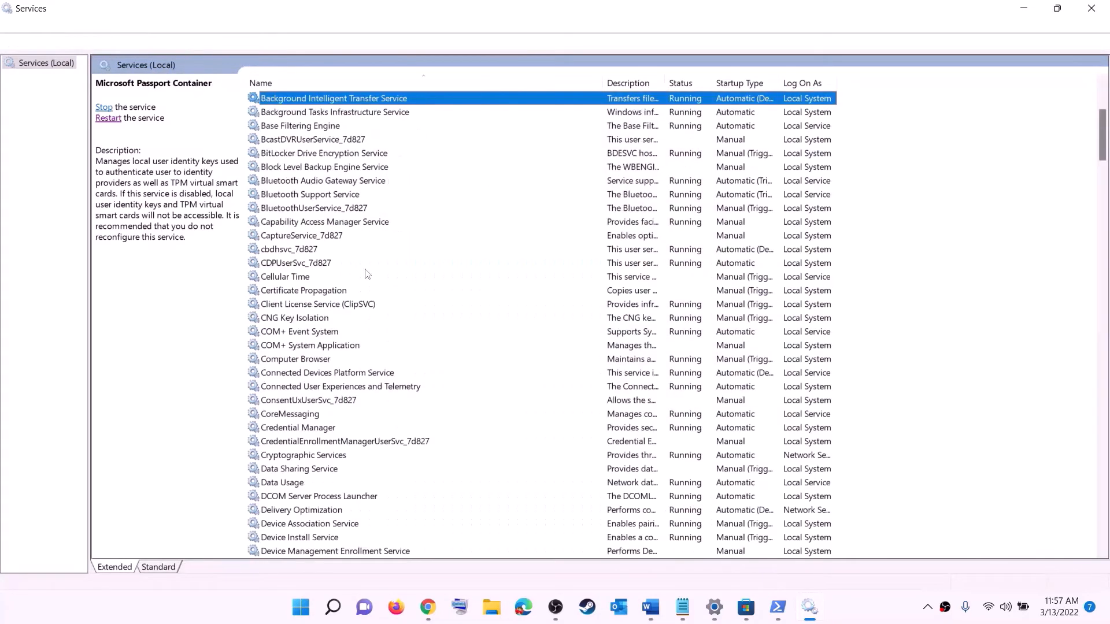
{"action": "scroll", "coordinate": [398, 228], "scroll_direction": "up", "scroll_amount": 4}
{"action": "double_click", "coordinate": [406, 267]}
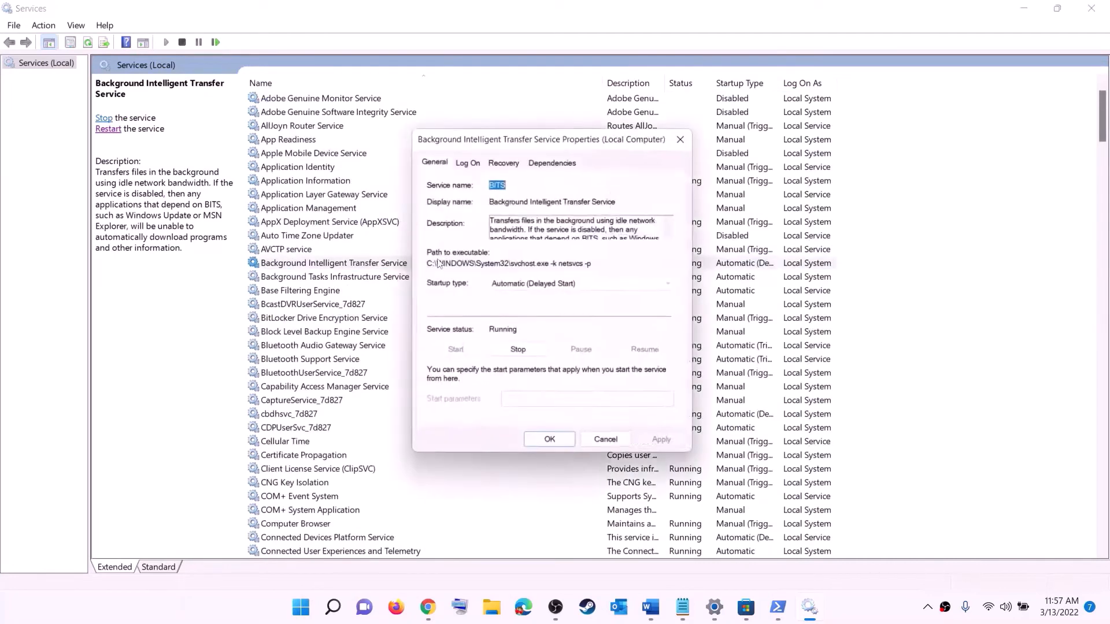
{"action": "left_click", "coordinate": [561, 286]}
{"action": "left_click", "coordinate": [542, 306]}
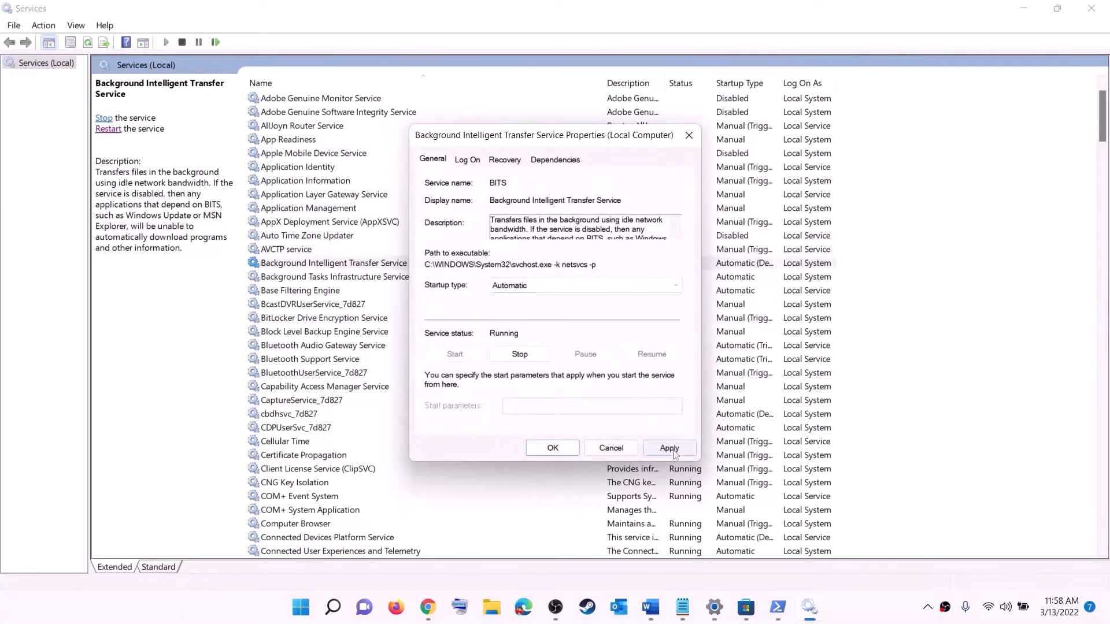
{"action": "left_click", "coordinate": [669, 448]}
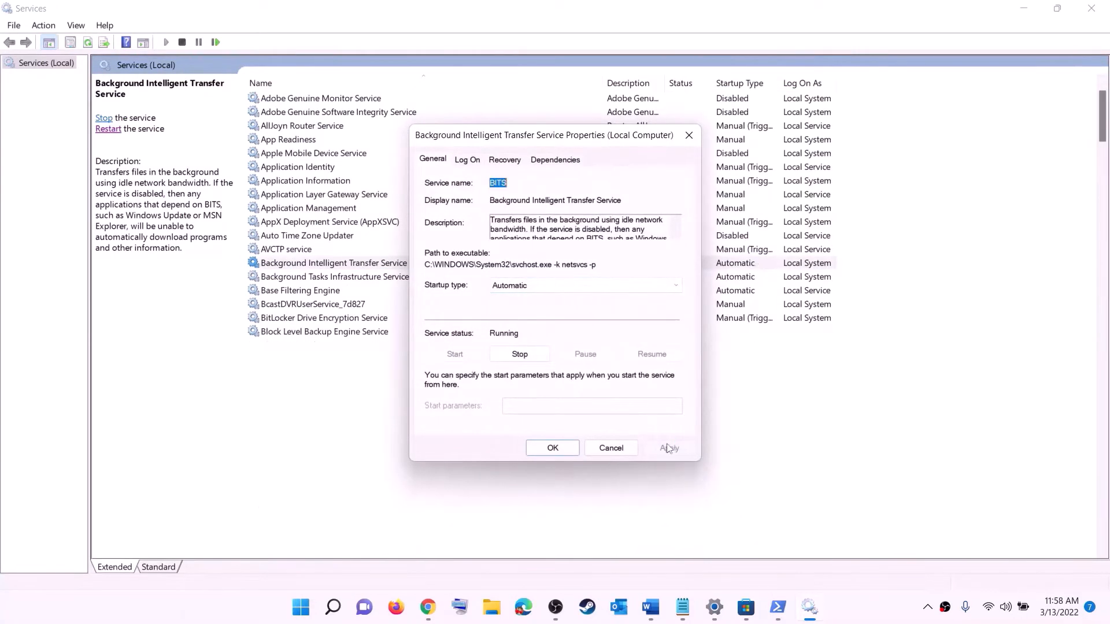
{"action": "left_click", "coordinate": [552, 449]}
{"action": "left_click", "coordinate": [1091, 8]}
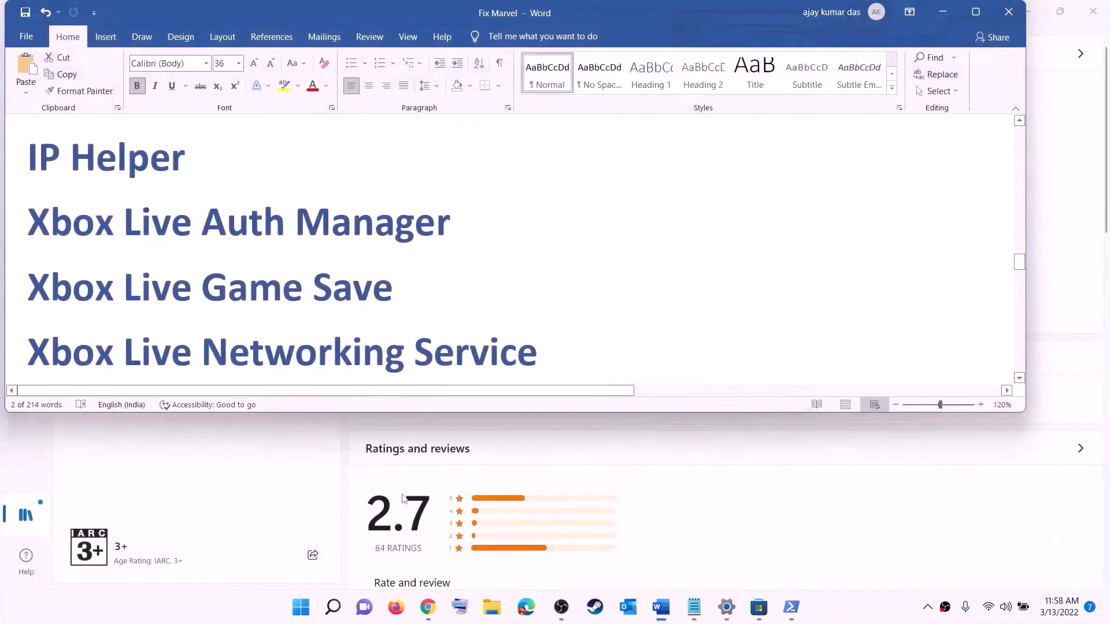
Step: Highlight Step 9, Update Windows, in the Fix Marvel document, and open the Windows Update page in Settings
{"action": "scroll", "coordinate": [403, 327], "scroll_direction": "down", "scroll_amount": 10}
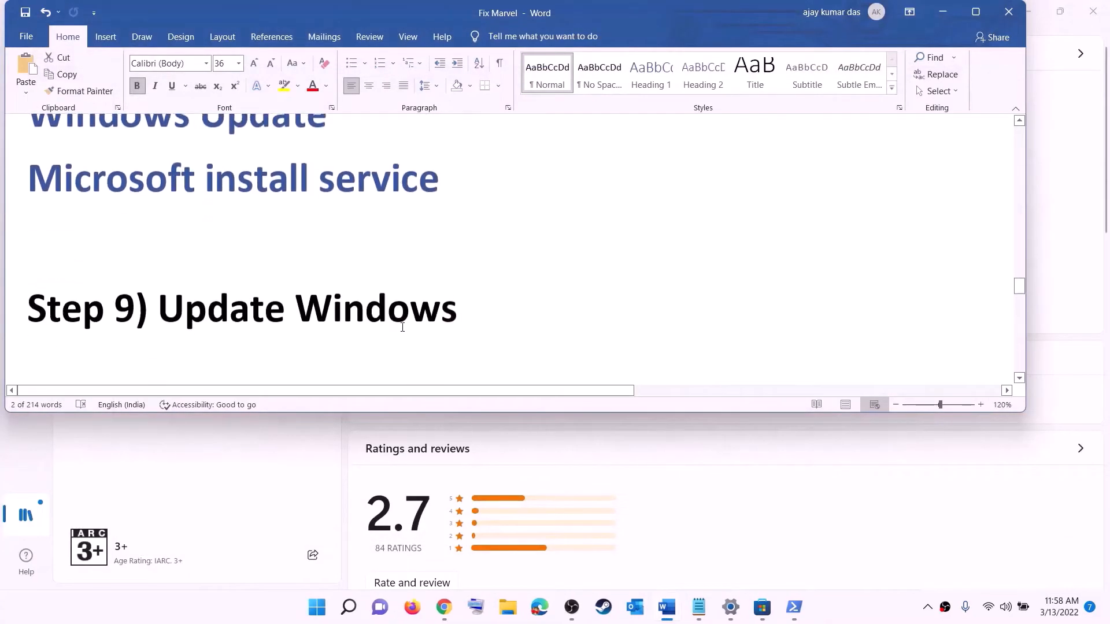
{"action": "scroll", "coordinate": [403, 327], "scroll_direction": "down", "scroll_amount": 2}
{"action": "left_click_drag", "start_coordinate": [456, 257], "coordinate": [159, 261]}
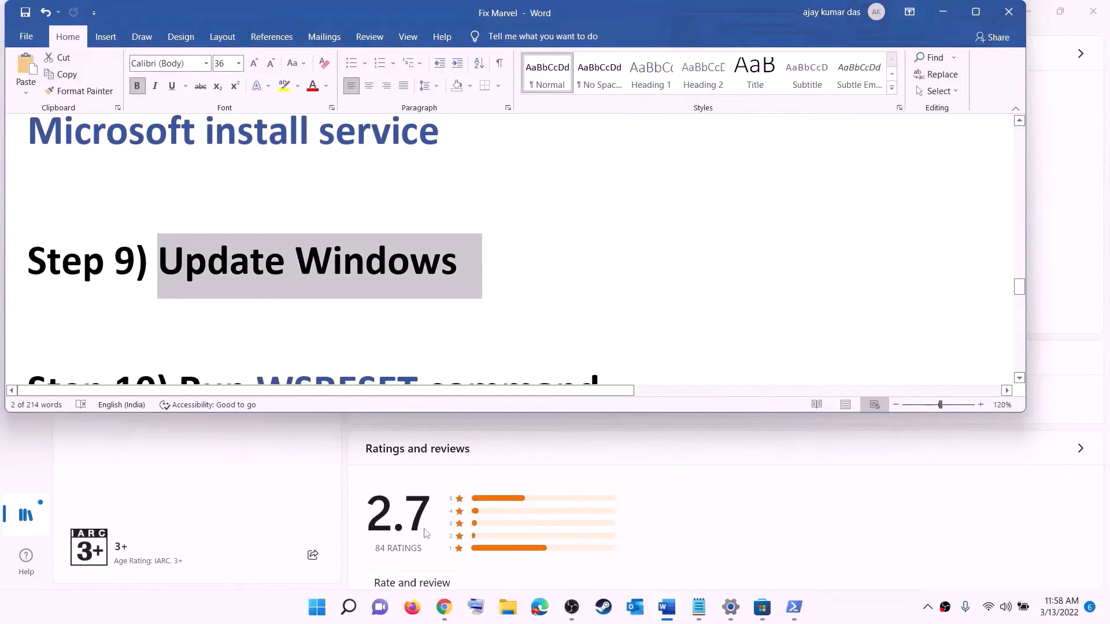
{"action": "left_click", "coordinate": [317, 607]}
{"action": "left_click", "coordinate": [520, 239]}
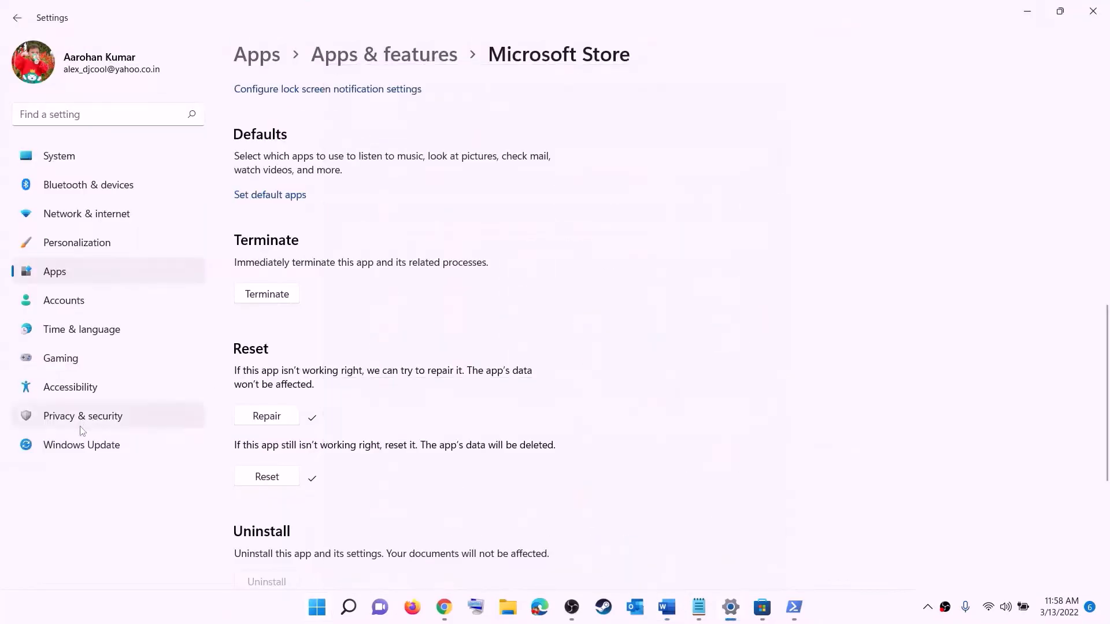
{"action": "left_click", "coordinate": [86, 447]}
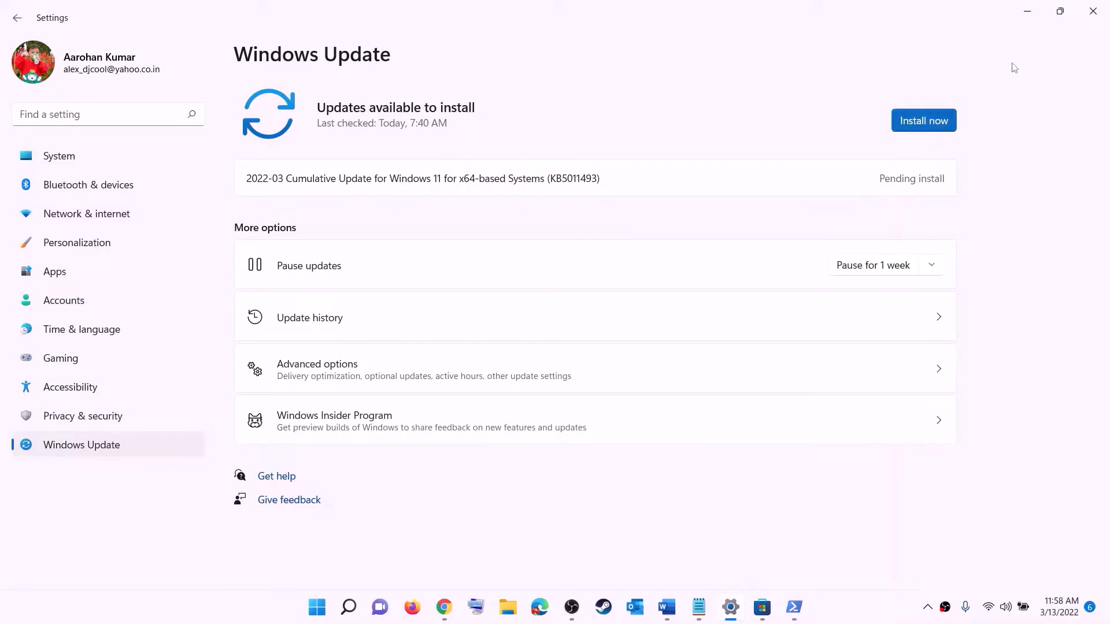
{"action": "left_click", "coordinate": [320, 610]}
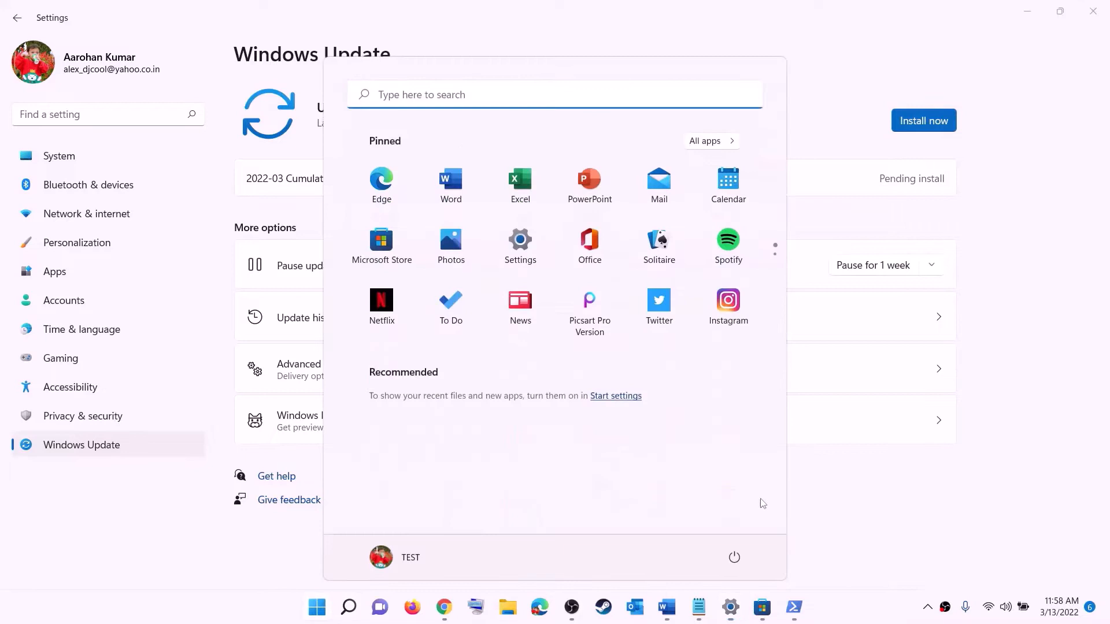
{"action": "left_click", "coordinate": [733, 557]}
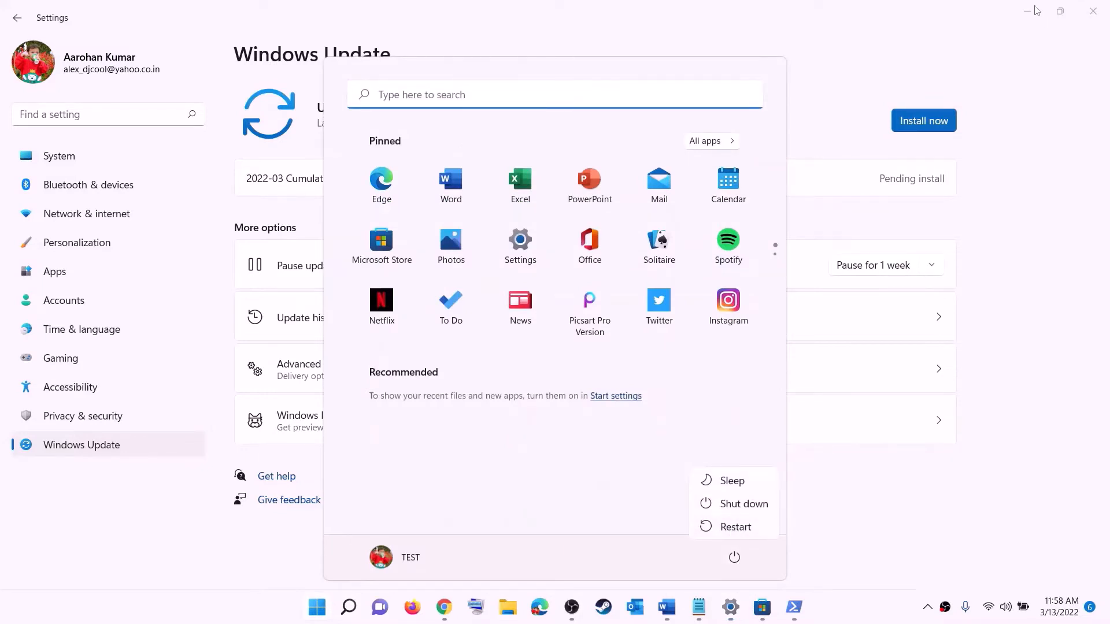
{"action": "left_click", "coordinate": [1036, 10]}
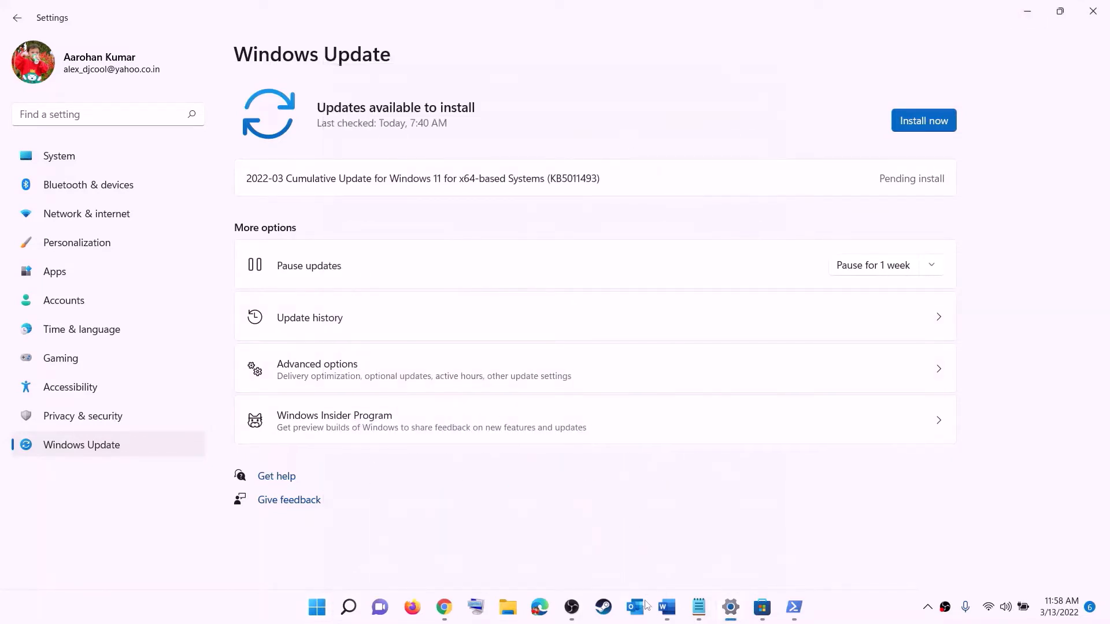
Step: Copy the WSRESET command from Step 10 of the Word document, search Windows for it and run it
{"action": "left_click", "coordinate": [664, 611]}
{"action": "scroll", "coordinate": [329, 318], "scroll_direction": "down", "scroll_amount": 2}
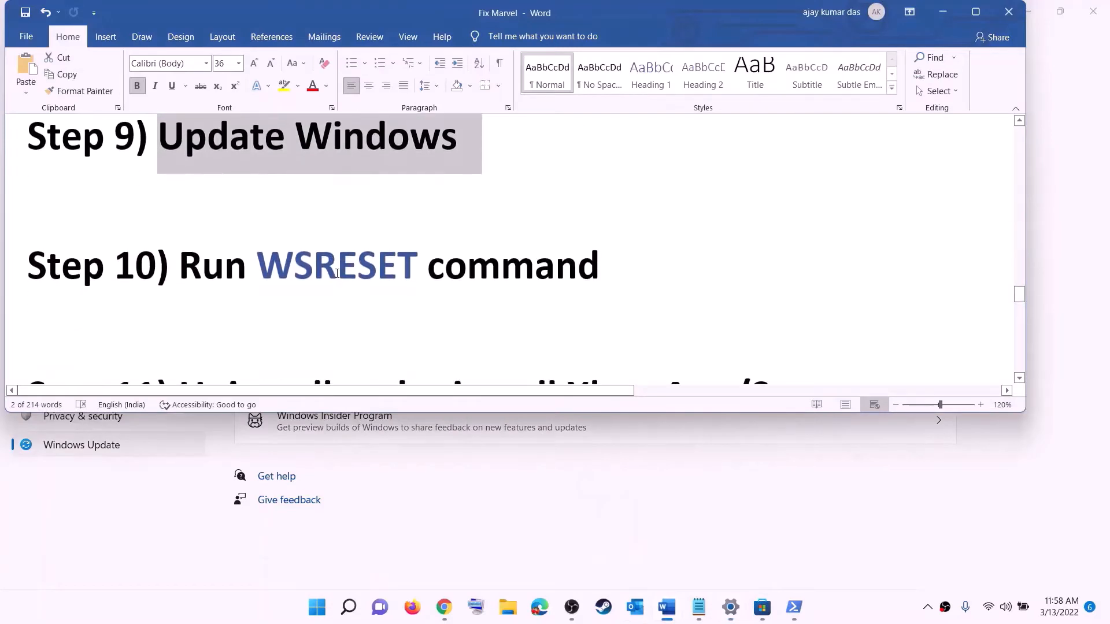
{"action": "double_click", "coordinate": [337, 273]}
{"action": "key", "text": "ctrl+c"}
{"action": "left_click", "coordinate": [314, 617]}
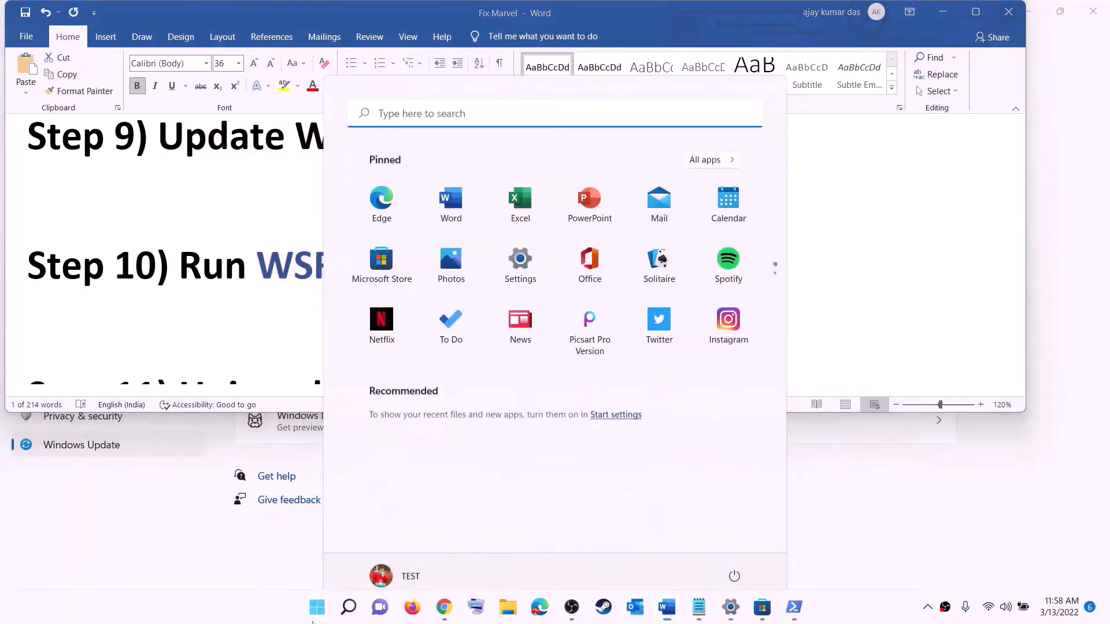
{"action": "key", "text": "ctrl+v"}
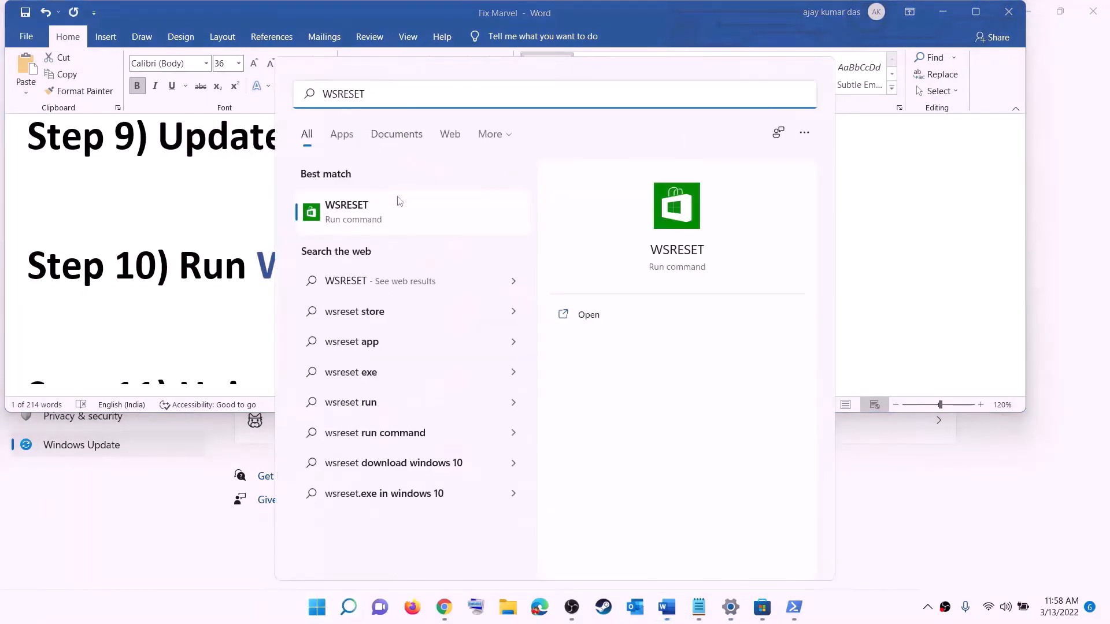
{"action": "left_click", "coordinate": [373, 219]}
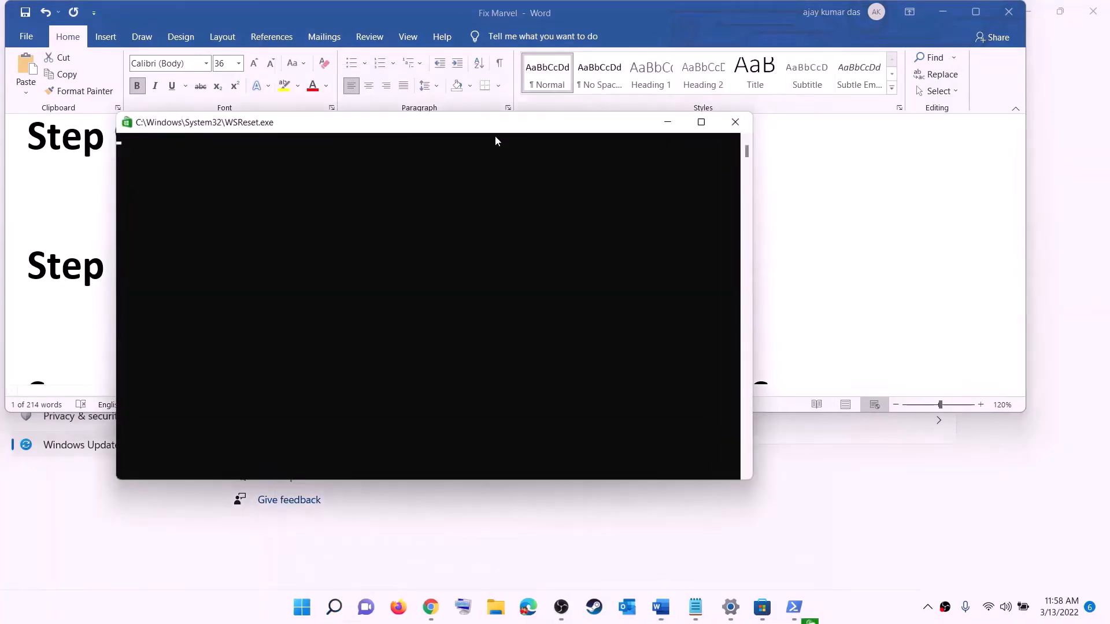
{"action": "left_click_drag", "start_coordinate": [495, 137], "coordinate": [645, 198]}
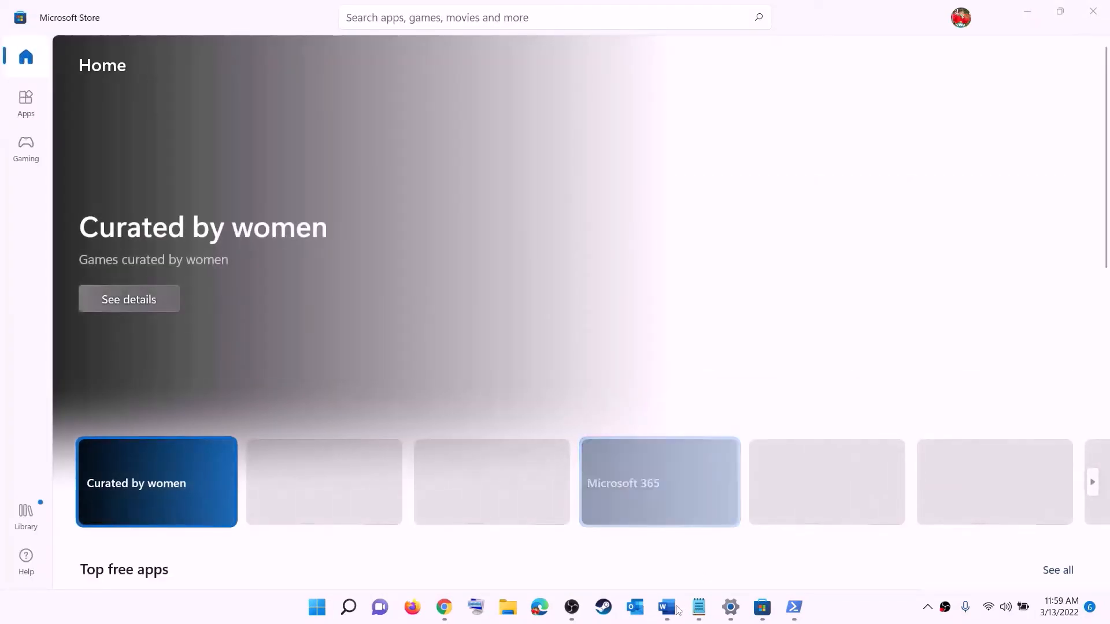
Step: Return to the Word document, go to Step 11 about reinstalling the Xbox App/Store, and search Windows for "xbo"
{"action": "left_click", "coordinate": [666, 607]}
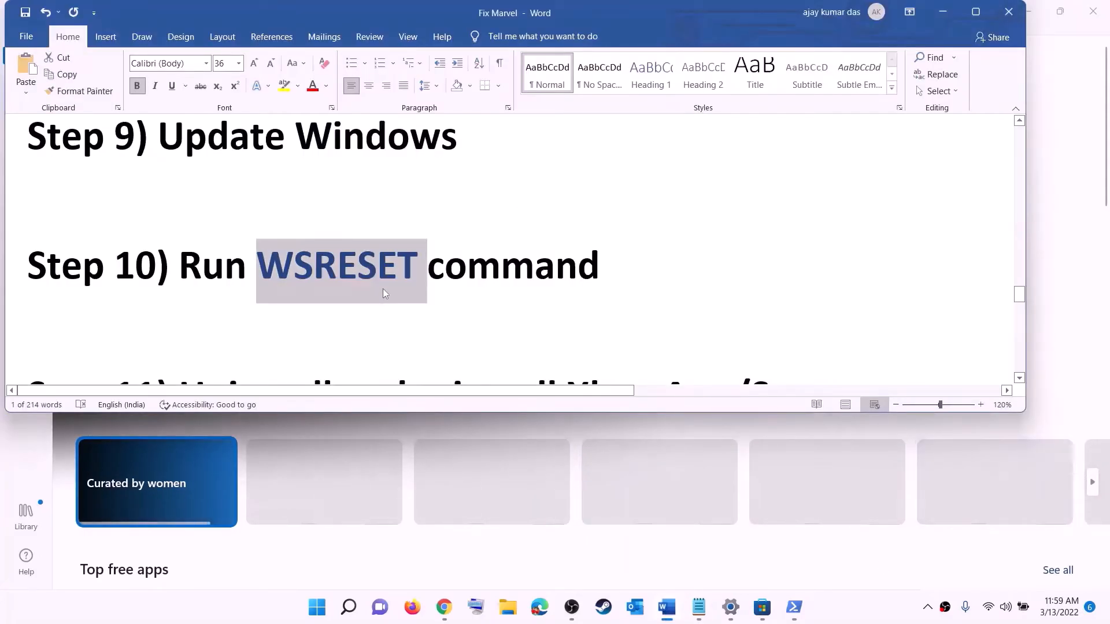
{"action": "scroll", "coordinate": [383, 293], "scroll_direction": "down", "scroll_amount": 3}
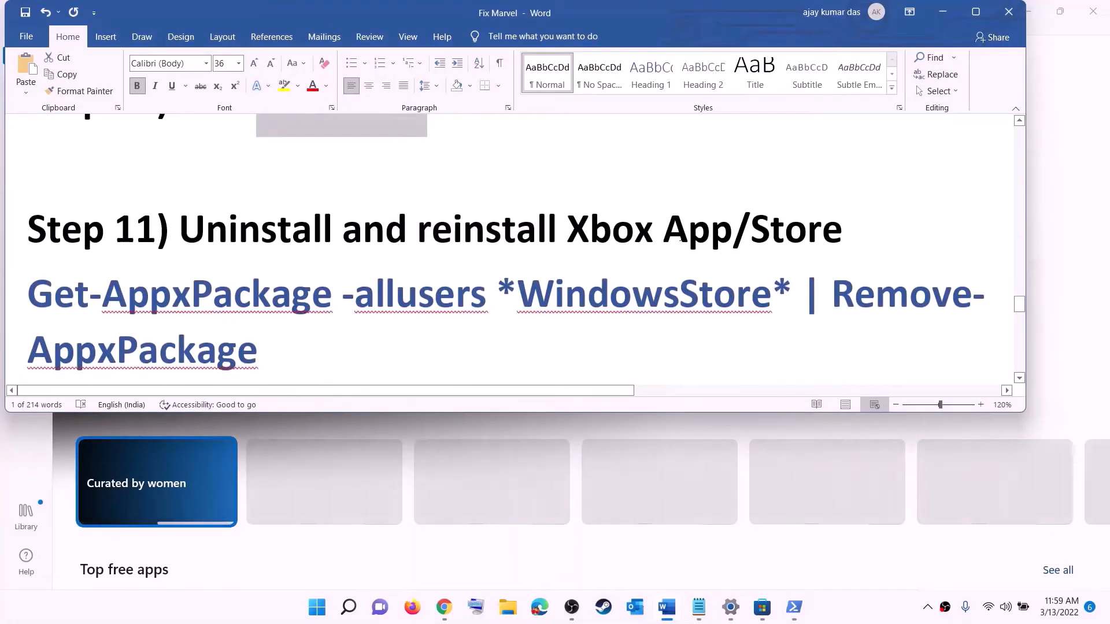
{"action": "scroll", "coordinate": [395, 285], "scroll_direction": "down", "scroll_amount": 1}
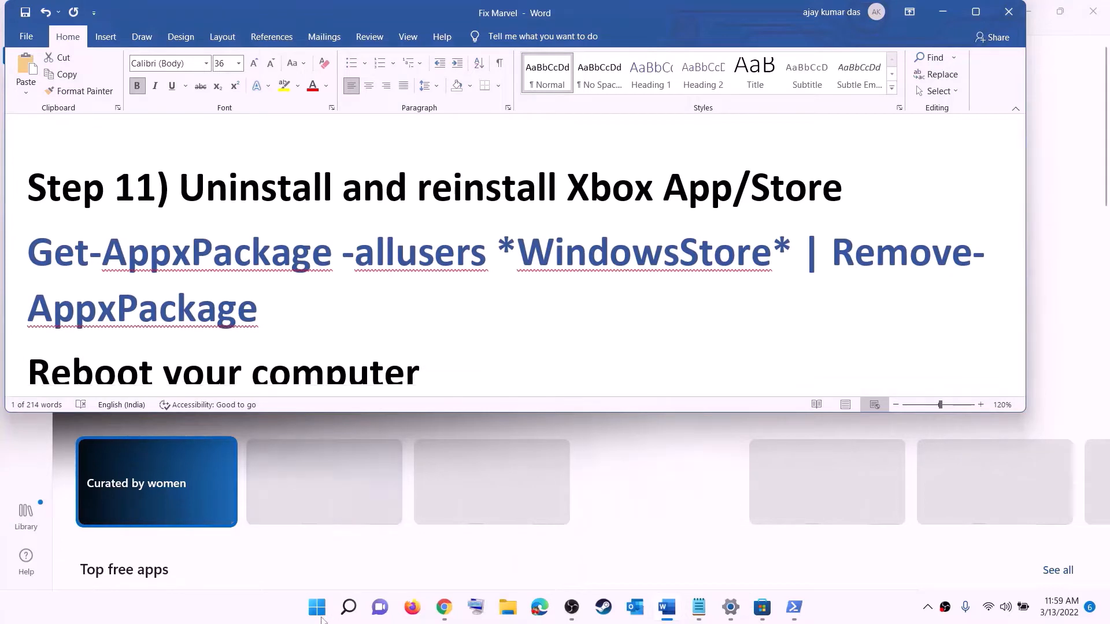
{"action": "left_click", "coordinate": [318, 611]}
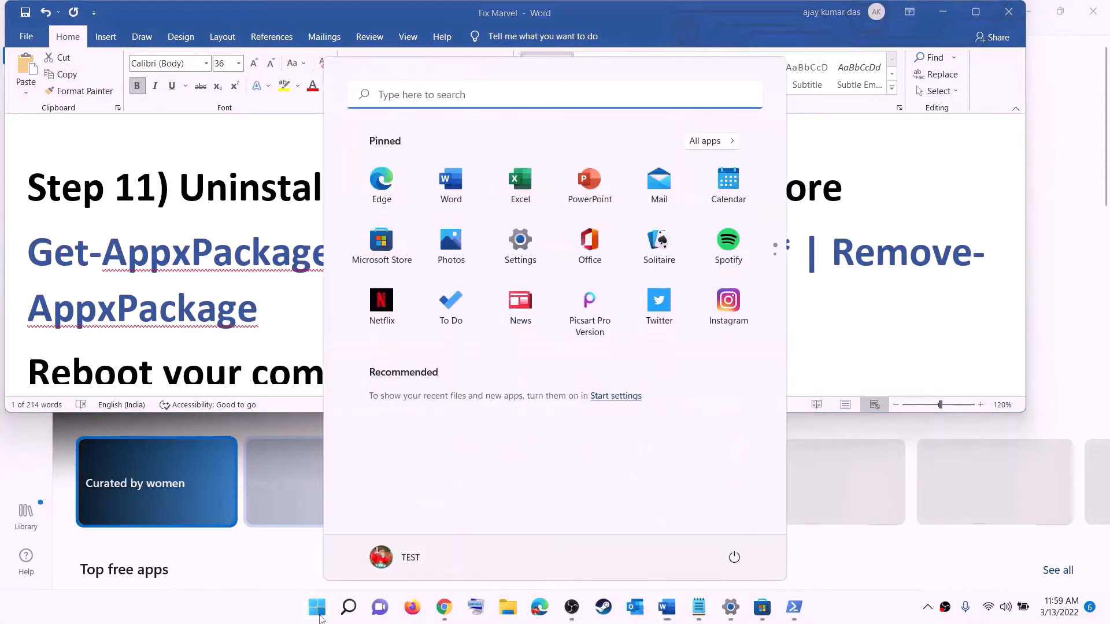
{"action": "type", "text": "xbo"}
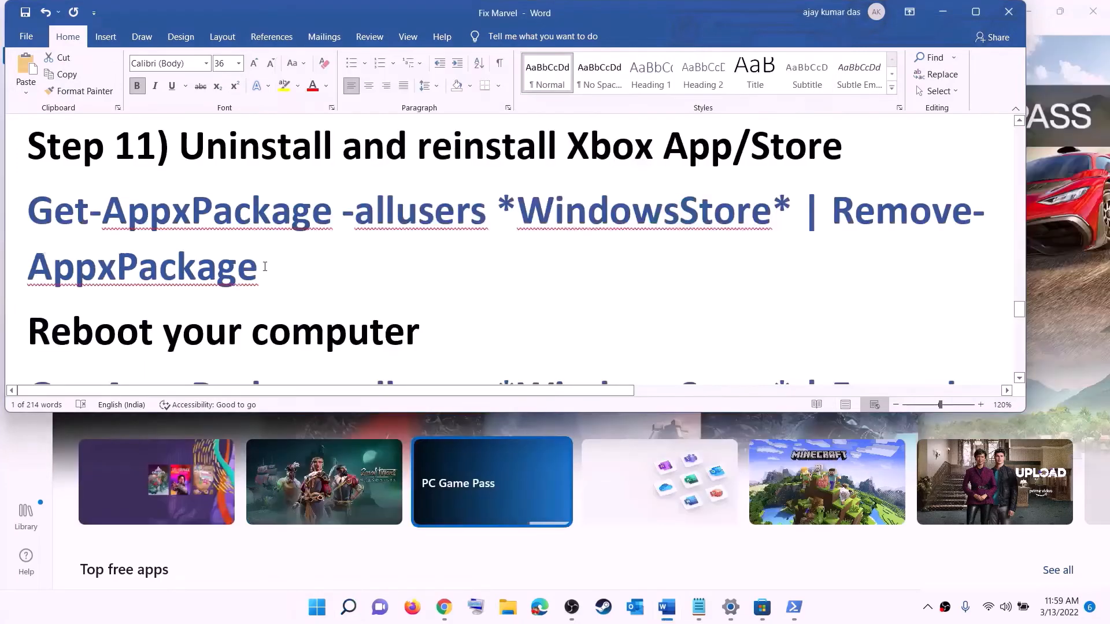
Step: Copy the command "Get-AppxPackage -allusers *WindowsStore* | Remove-AppxPackage" from Step 11 of the Word document
{"action": "triple_click", "coordinate": [264, 267]}
{"action": "right_click", "coordinate": [110, 232]}
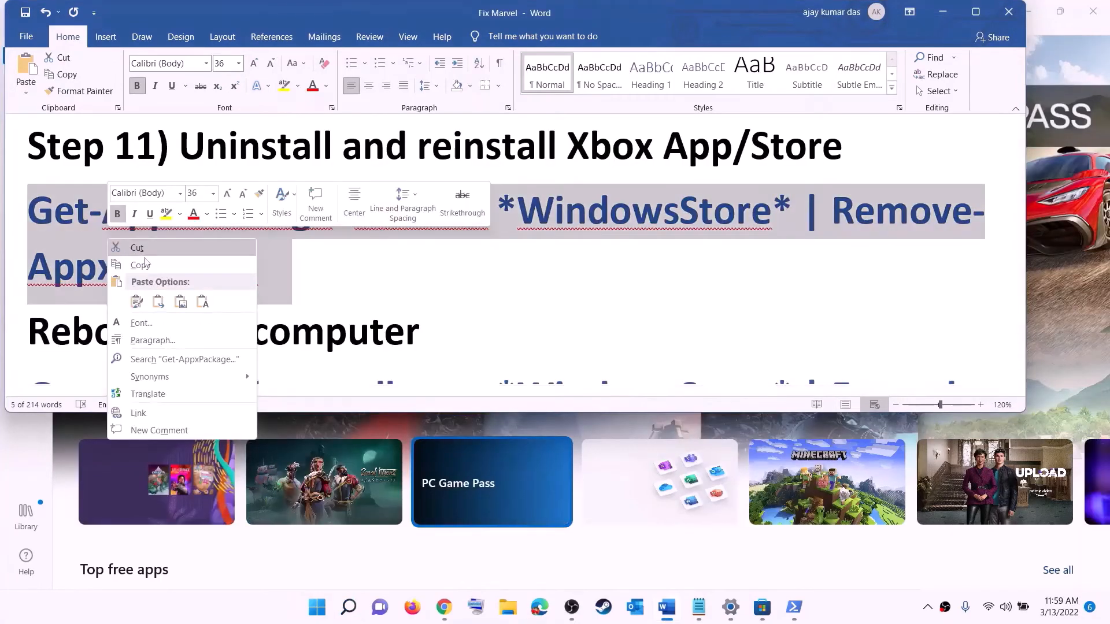
{"action": "left_click", "coordinate": [147, 263]}
Step: Search Windows for PowerShell, start it as administrator, and run the copied Remove-AppxPackage command to uninstall the Microsoft Store
{"action": "left_click", "coordinate": [324, 617]}
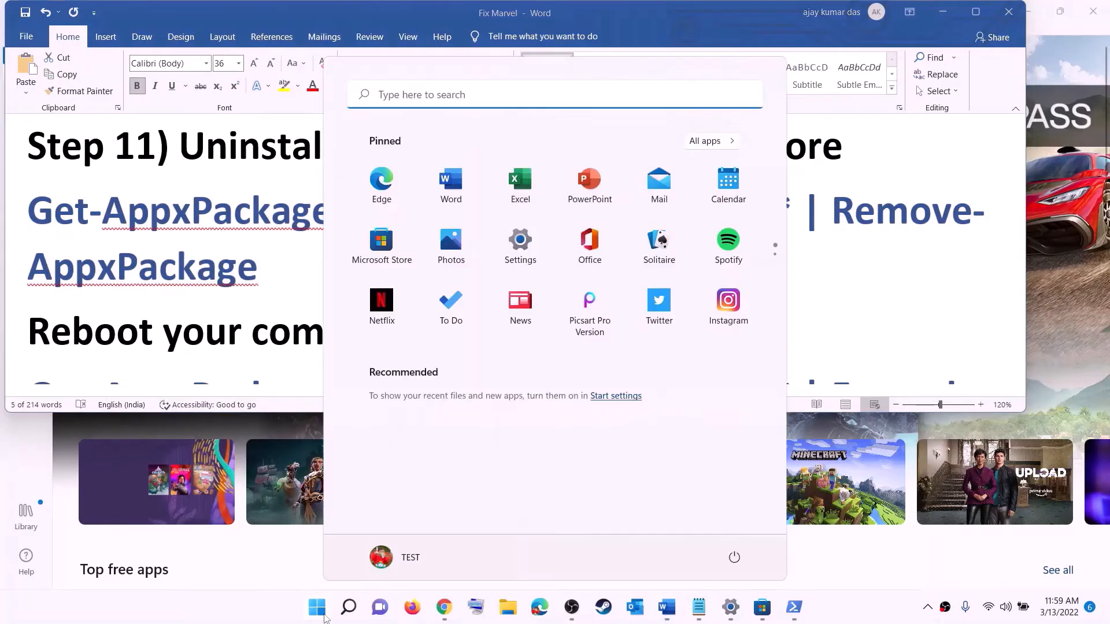
{"action": "type", "text": "powe"}
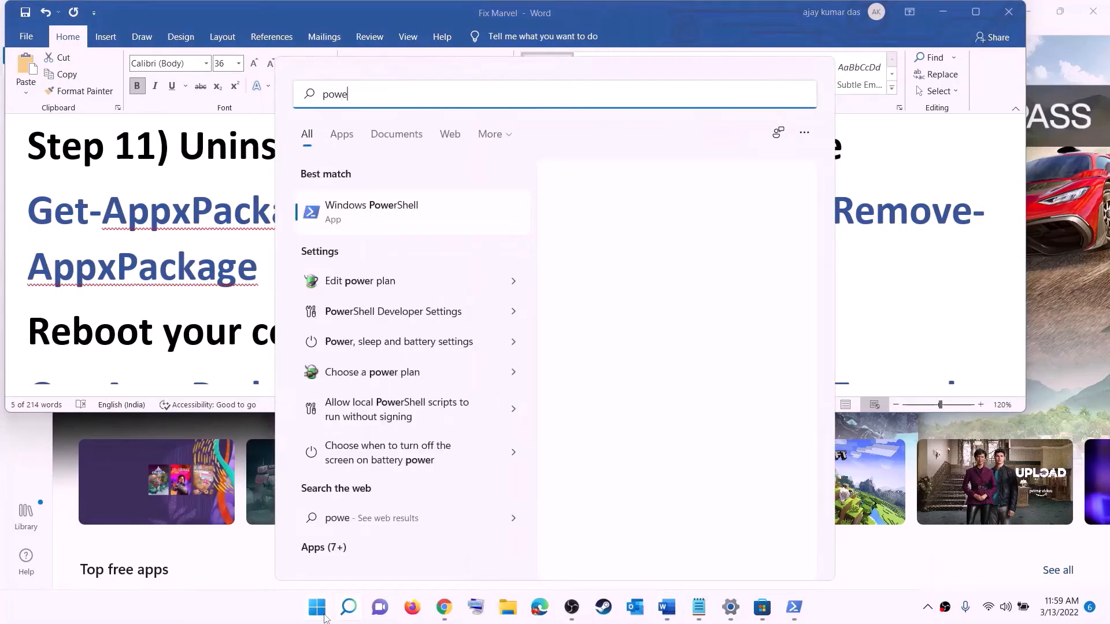
{"action": "type", "text": "rshel"}
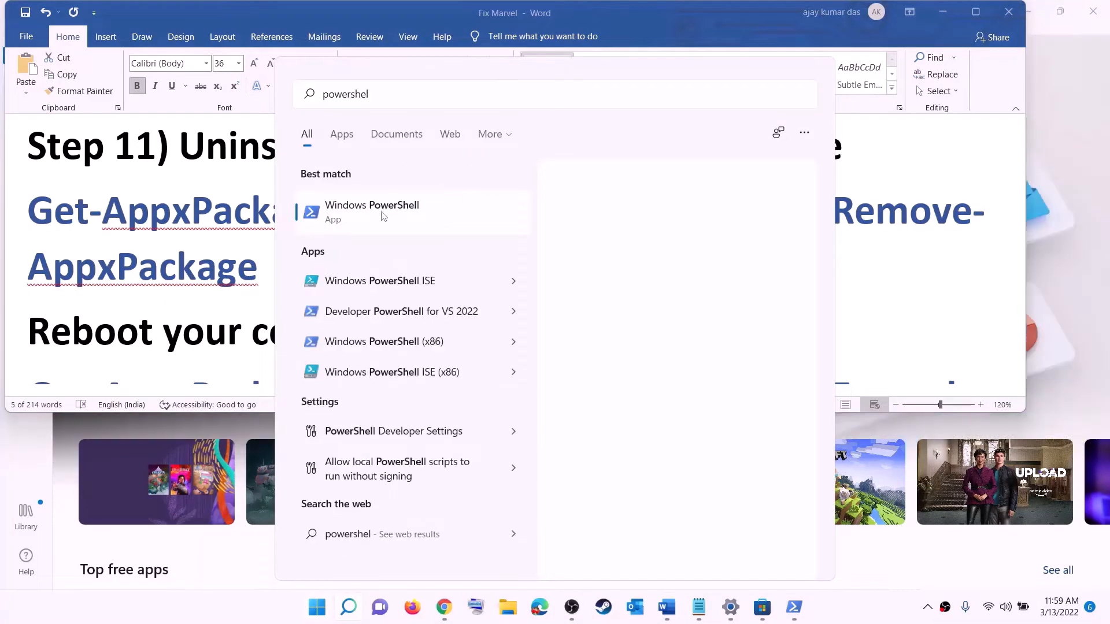
{"action": "right_click", "coordinate": [383, 218]}
{"action": "left_click", "coordinate": [475, 230]}
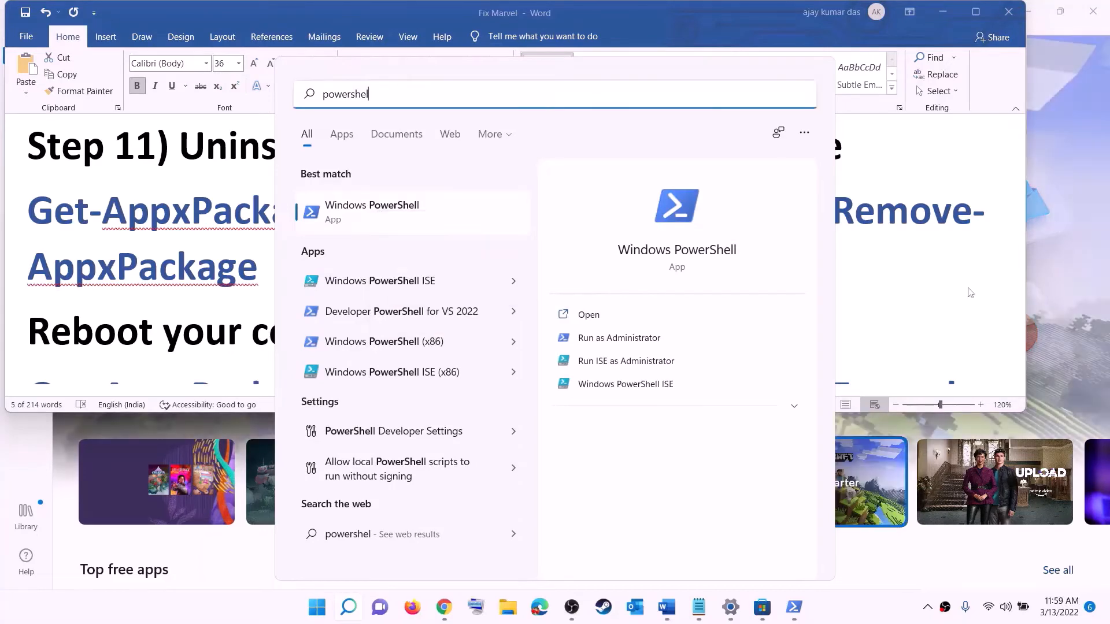
{"action": "triple_click", "coordinate": [935, 295]}
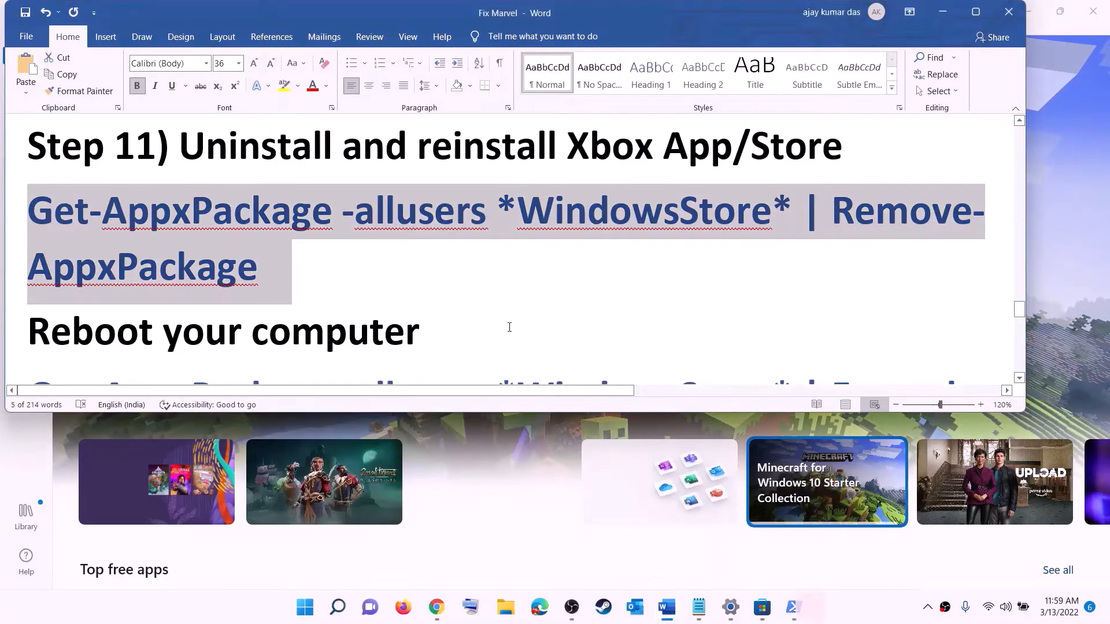
{"action": "left_click", "coordinate": [480, 414]}
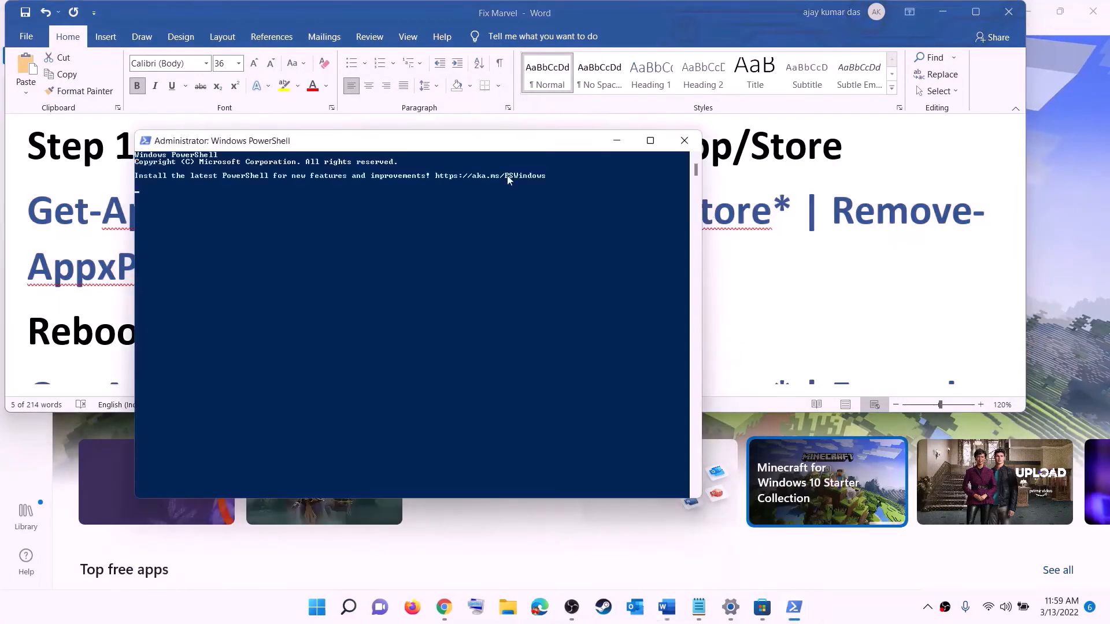
{"action": "right_click", "coordinate": [346, 214]}
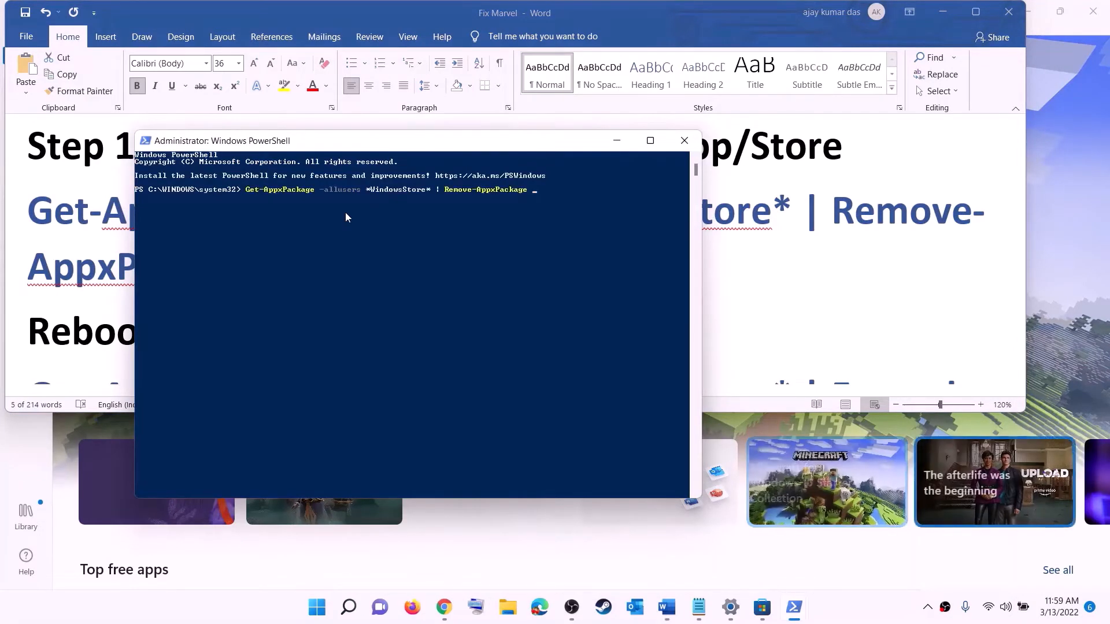
{"action": "key", "text": "Return"}
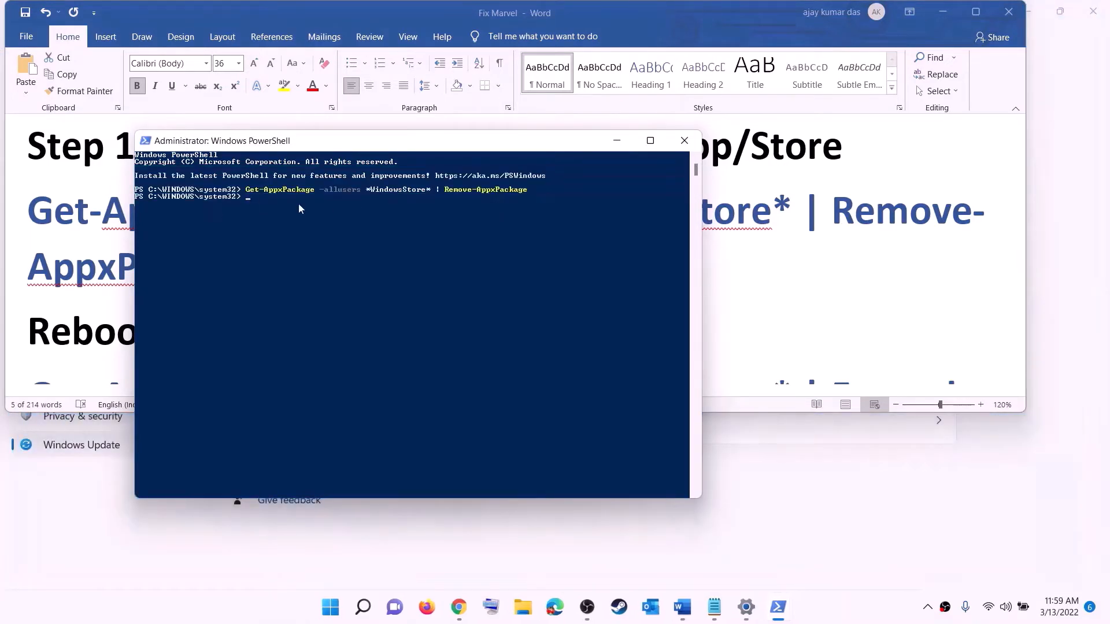
Step: Highlight the reboot instruction in the Word document and show the computer's Restart option without choosing it
{"action": "left_click", "coordinate": [81, 285]}
{"action": "left_click_drag", "start_coordinate": [294, 290], "coordinate": [104, 334]}
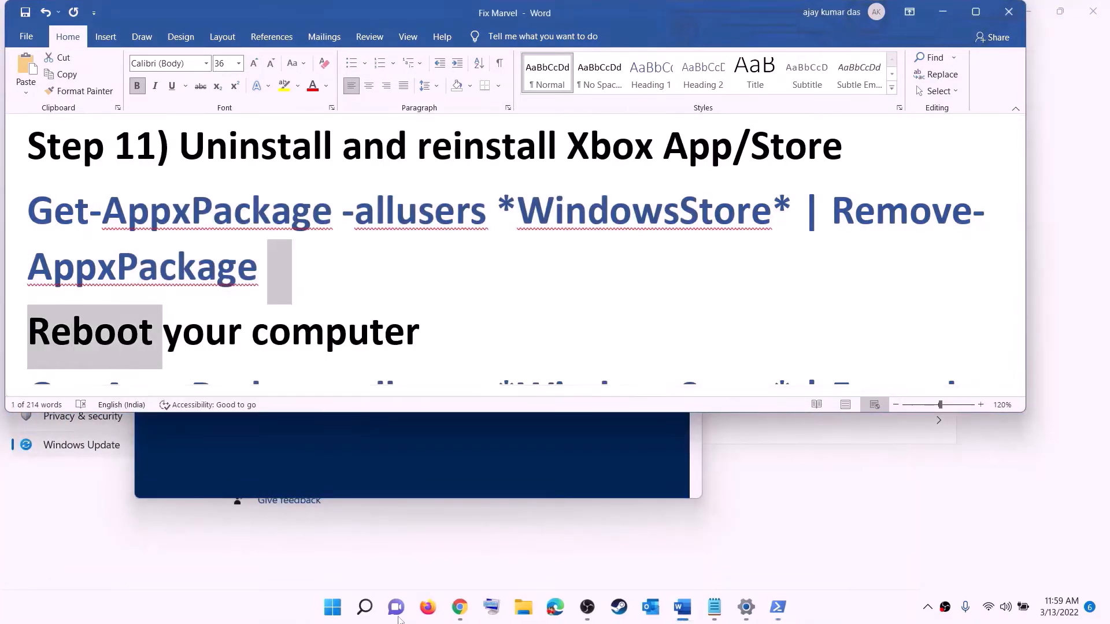
{"action": "left_click", "coordinate": [332, 607]}
{"action": "left_click", "coordinate": [734, 556]}
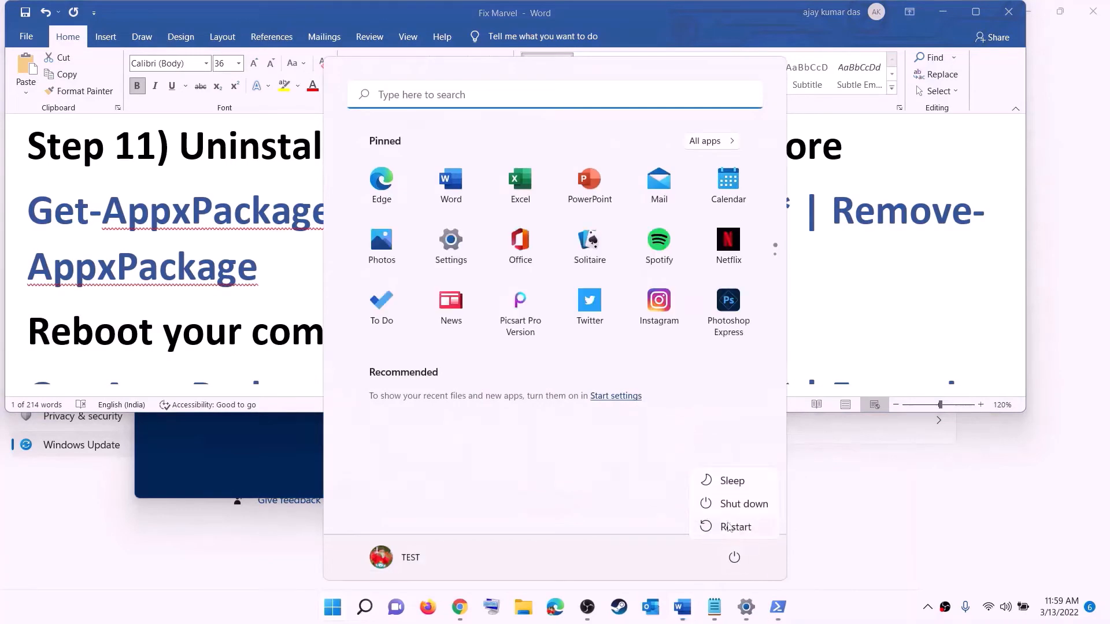
{"action": "left_click", "coordinate": [240, 268]}
Step: Copy the WindowsStore command with "Foreach {Add-AppxPackage -DisableDevelopmentMode -Register ...}" from below the reboot instruction in the Word document
{"action": "scroll", "coordinate": [941, 283], "scroll_direction": "down", "scroll_amount": 4}
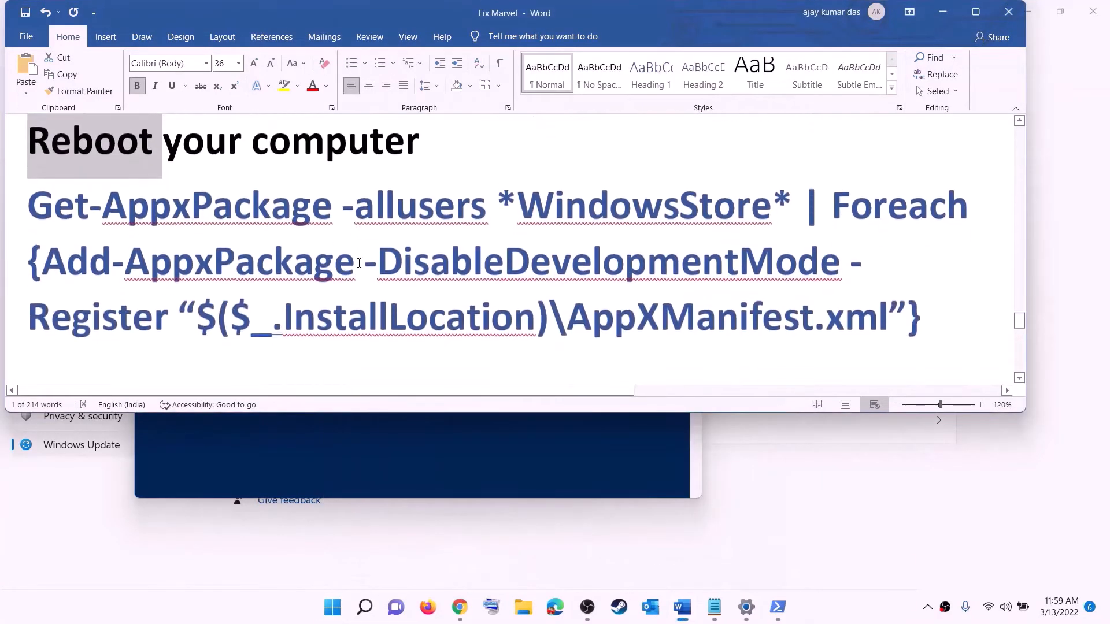
{"action": "left_click_drag", "start_coordinate": [941, 283], "coordinate": [29, 185]}
{"action": "right_click", "coordinate": [186, 222]}
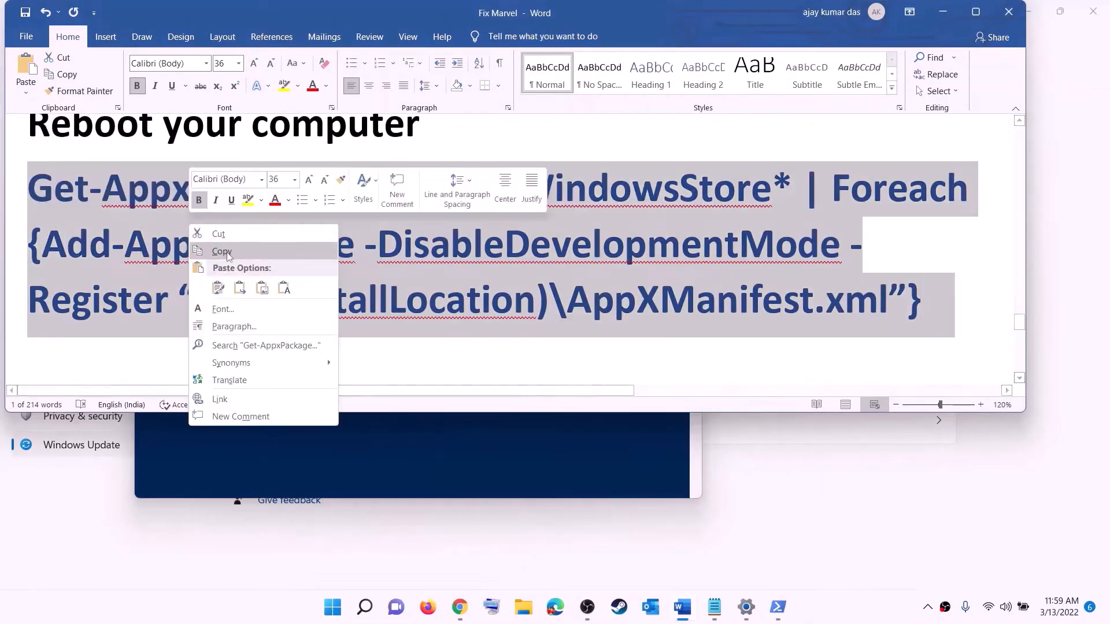
{"action": "left_click", "coordinate": [223, 250]}
Step: Open another administrator PowerShell window and run the copied Add-AppxPackage command to reinstall the Microsoft Store
{"action": "left_click", "coordinate": [335, 614]}
{"action": "type", "text": "p"}
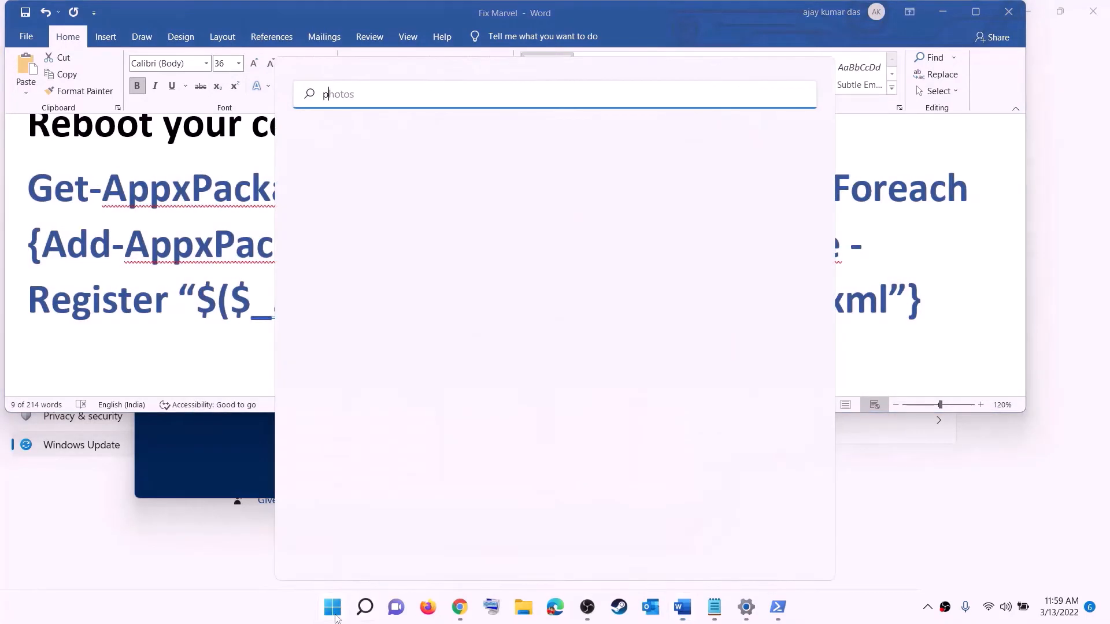
{"action": "type", "text": "owershell"}
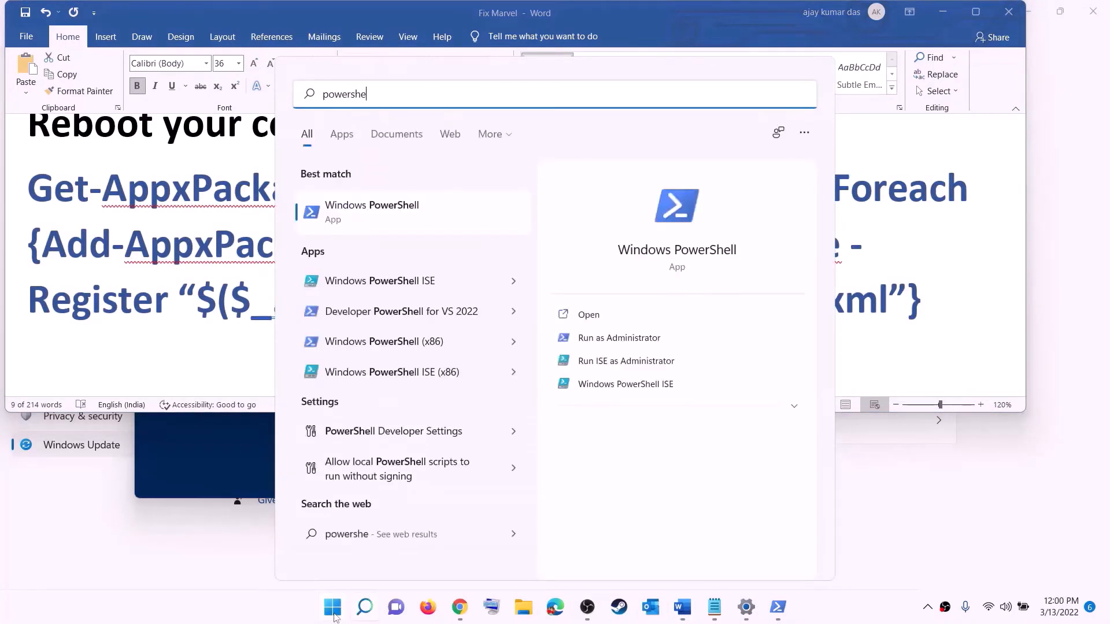
{"action": "right_click", "coordinate": [351, 219]}
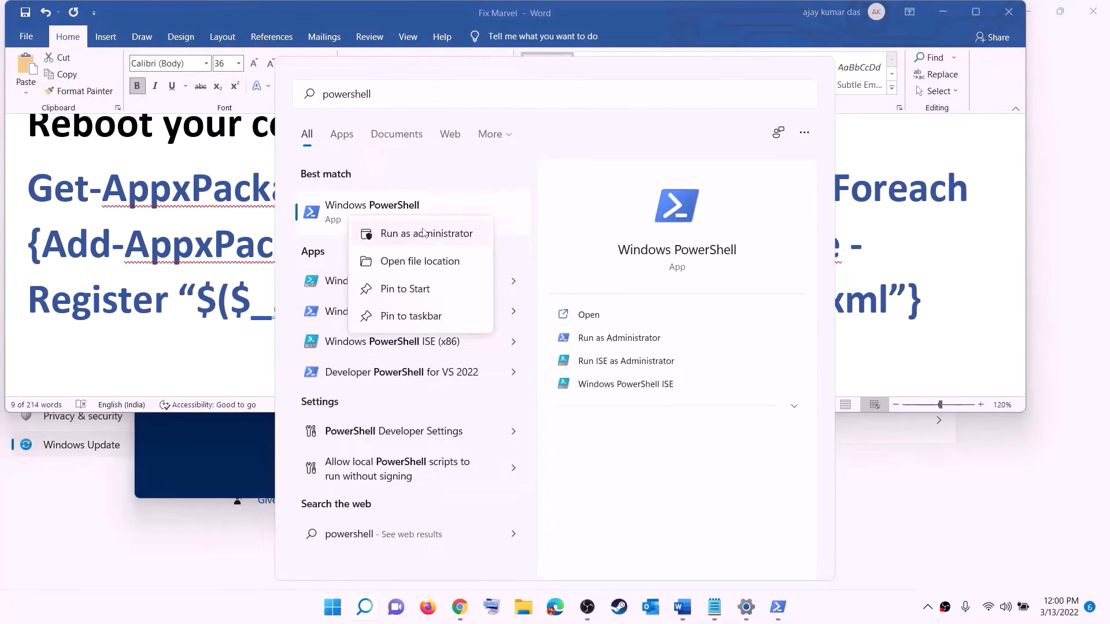
{"action": "left_click", "coordinate": [464, 240]}
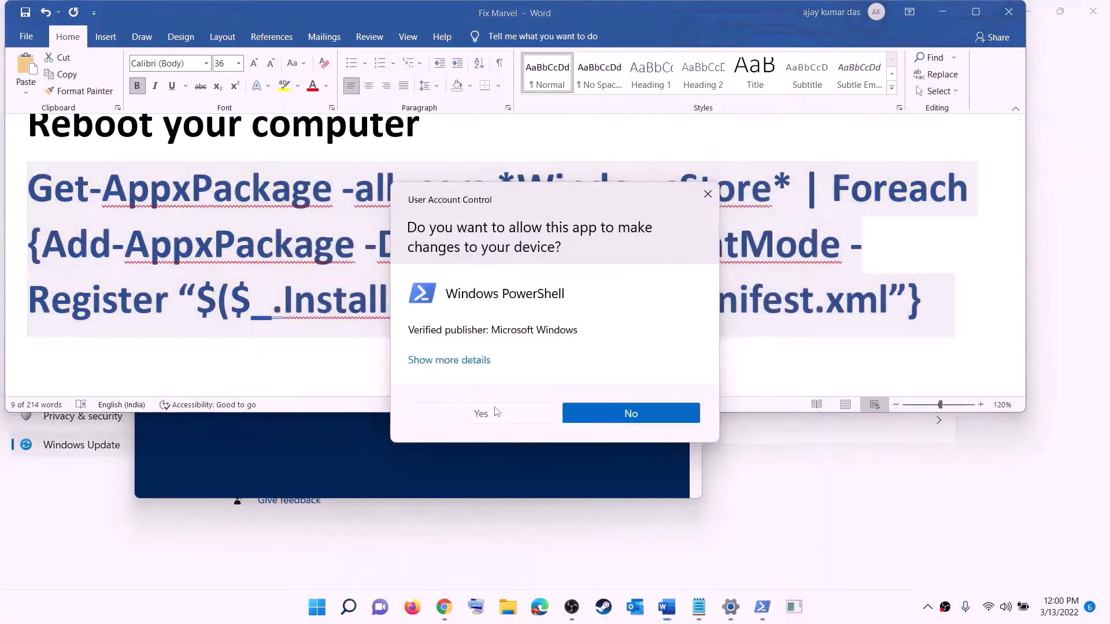
{"action": "left_click", "coordinate": [496, 412]}
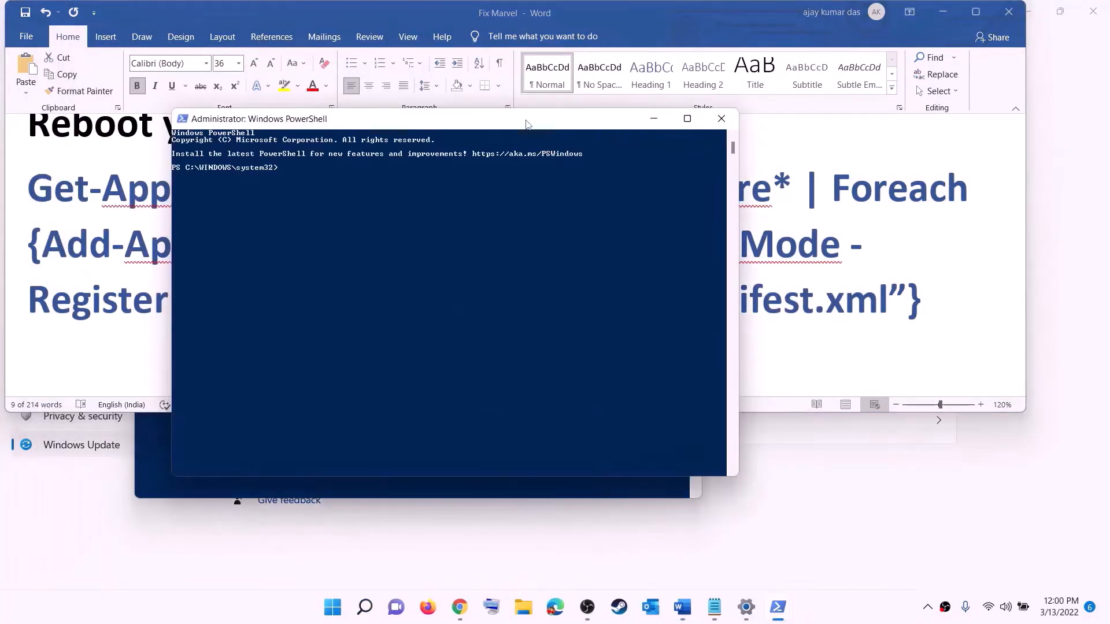
{"action": "key", "text": "ctrl+v"}
{"action": "key", "text": "Return"}
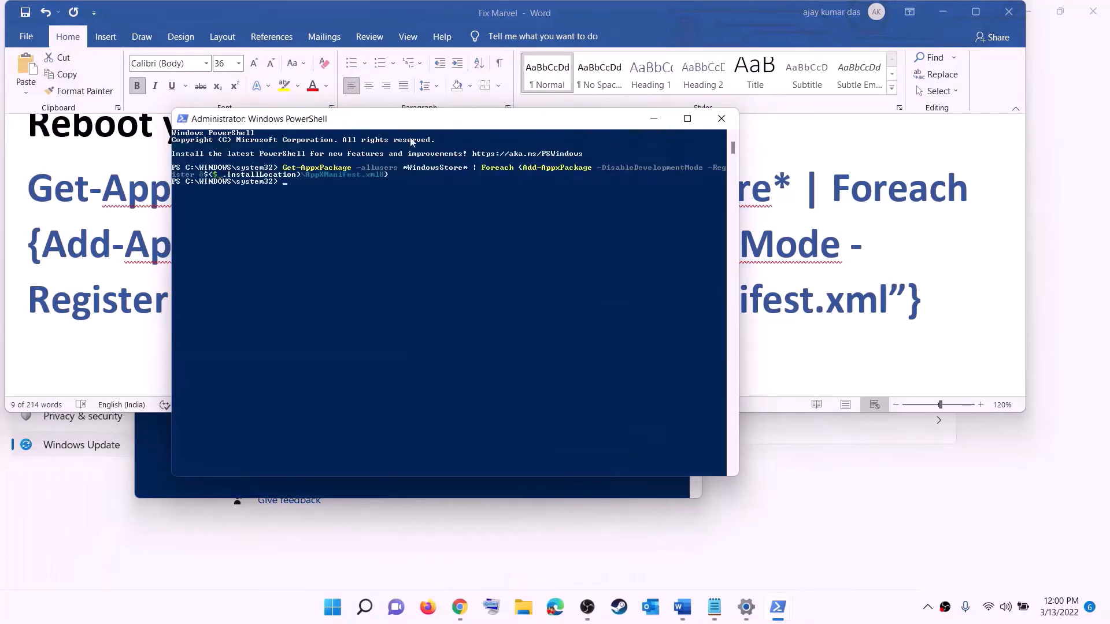
Step: Search Windows for "store", open Microsoft Store and maximize its window
{"action": "left_click", "coordinate": [343, 615]}
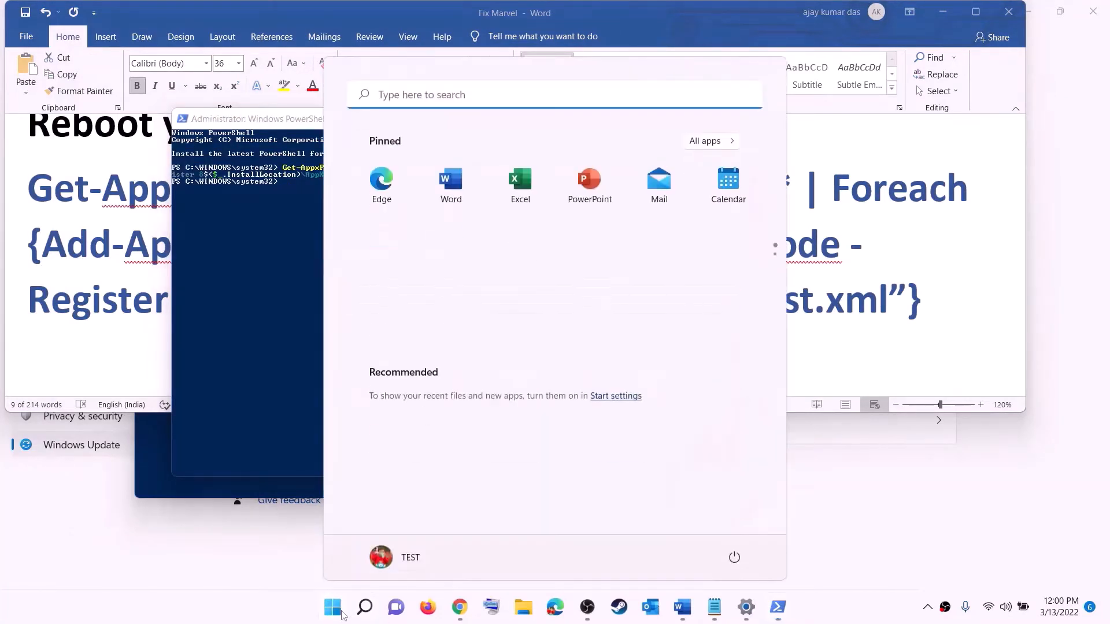
{"action": "type", "text": "store"}
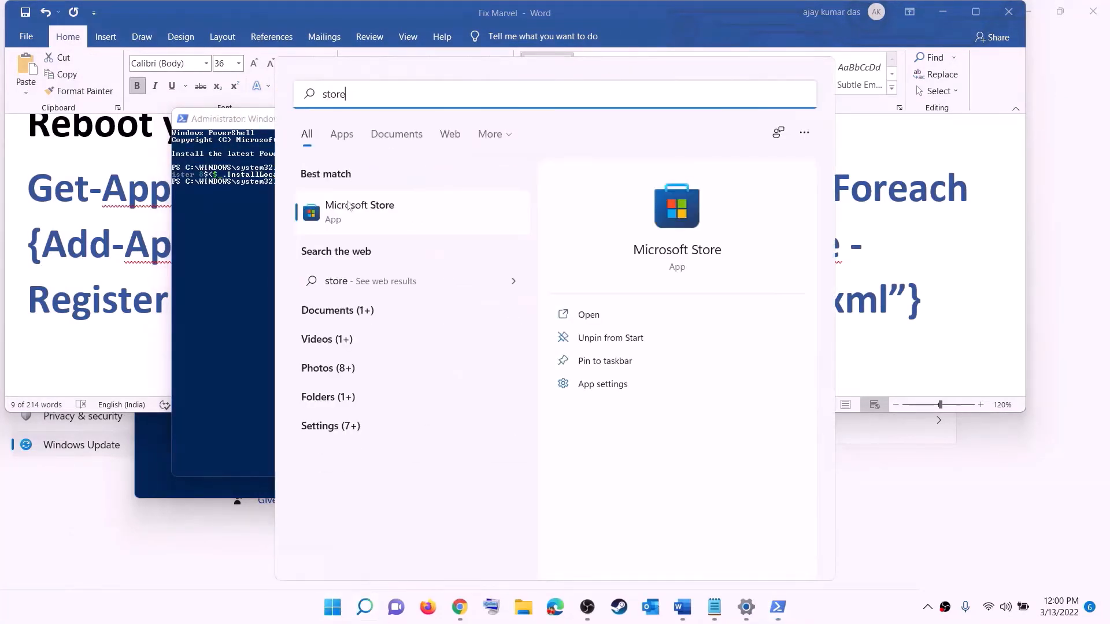
{"action": "left_click", "coordinate": [349, 206]}
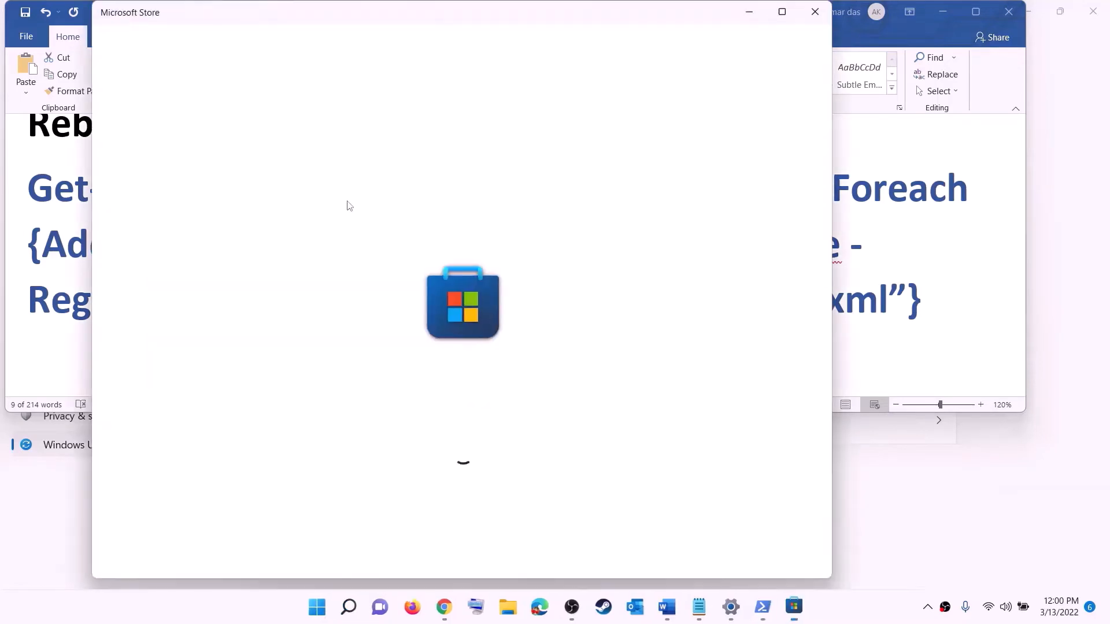
{"action": "left_click", "coordinate": [782, 11]}
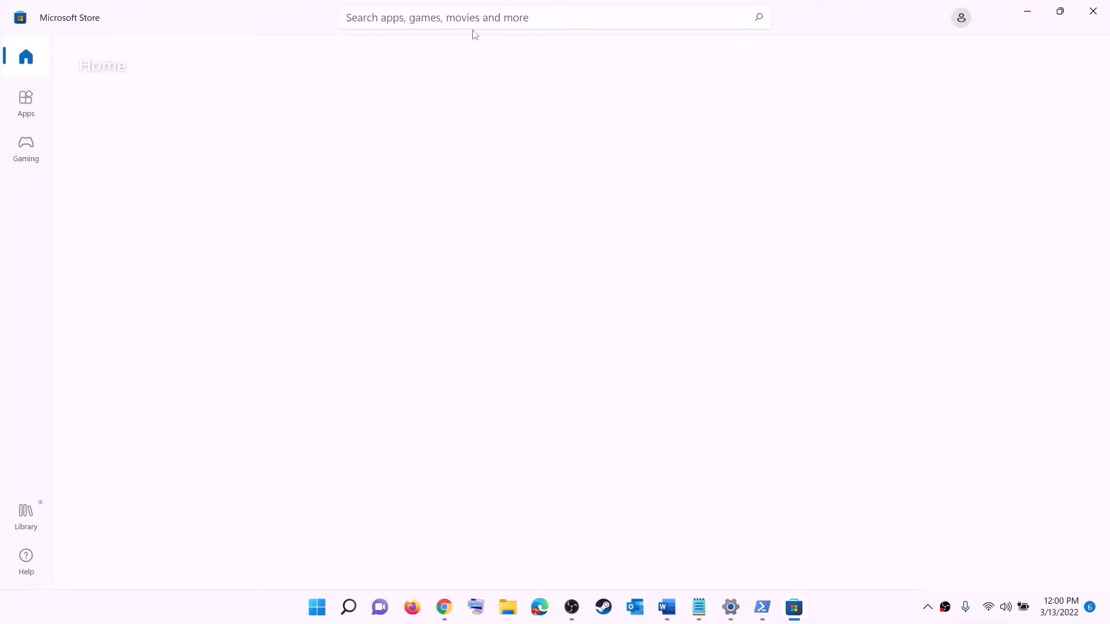
Step: Search the Microsoft Store for "xbox" and open the Xbox app's page
{"action": "left_click", "coordinate": [417, 19]}
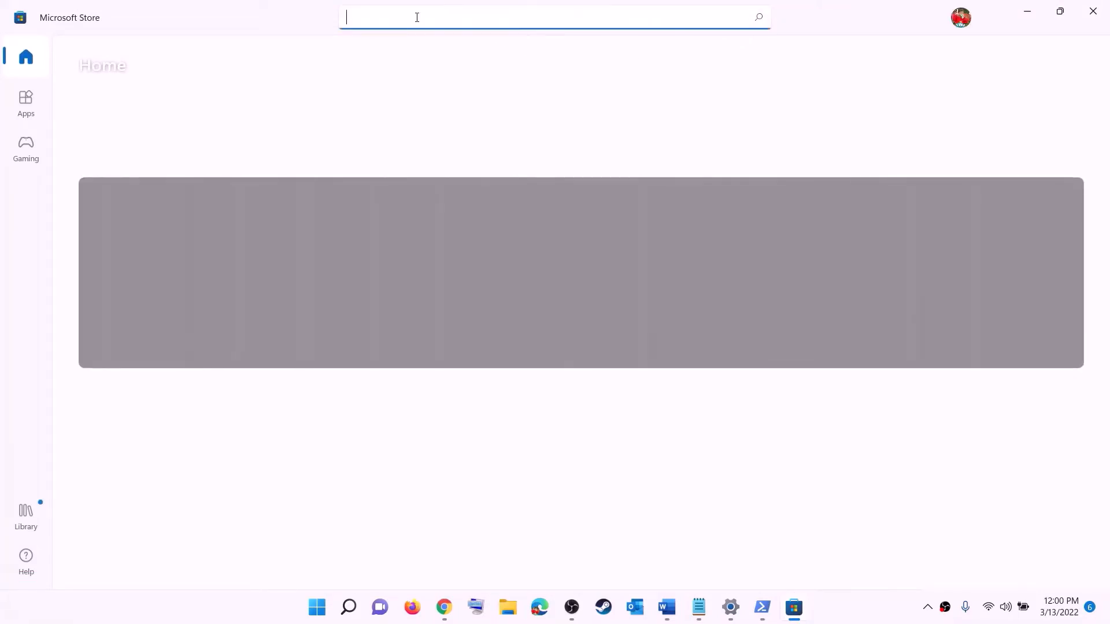
{"action": "type", "text": "xbox"}
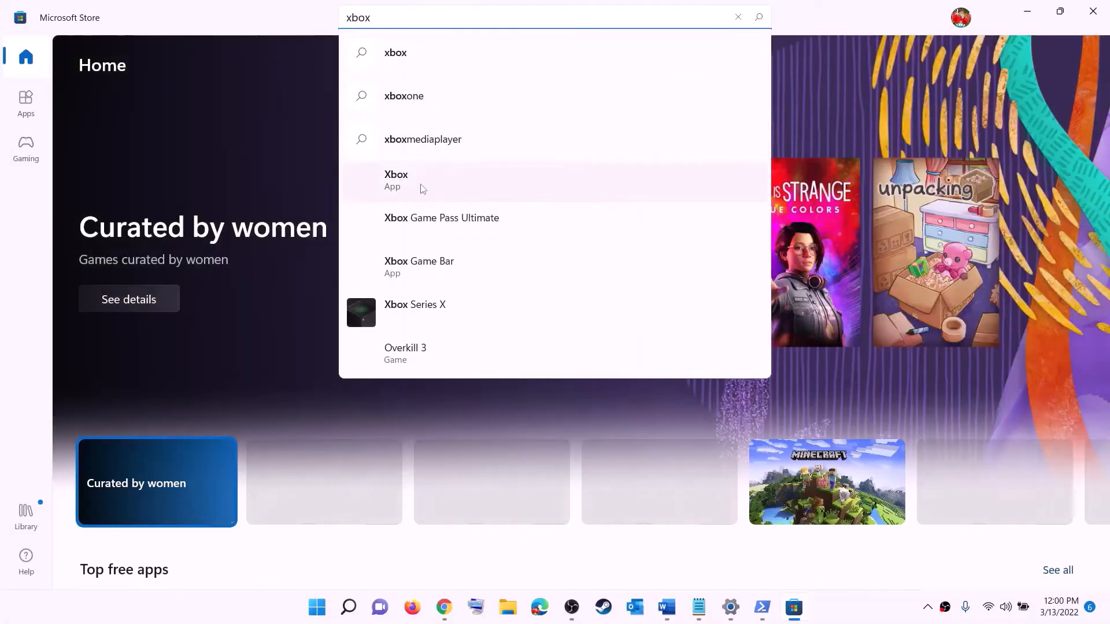
{"action": "left_click", "coordinate": [422, 186]}
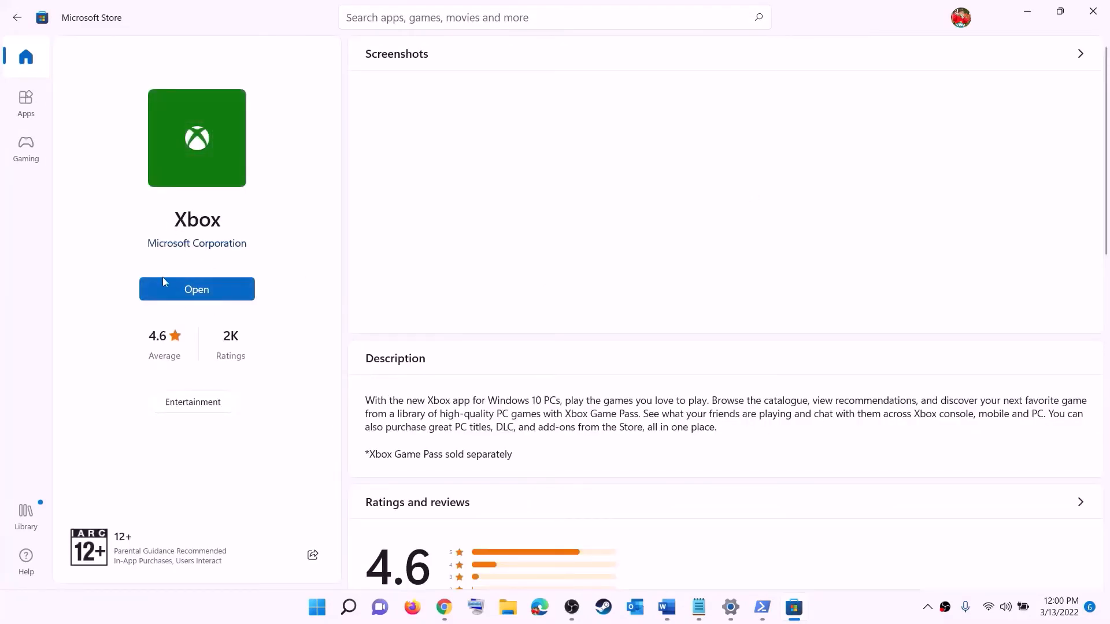
Step: Return to the Word document and highlight the Step 12 text about installing to the C drive or a different drive
{"action": "left_click", "coordinate": [666, 607]}
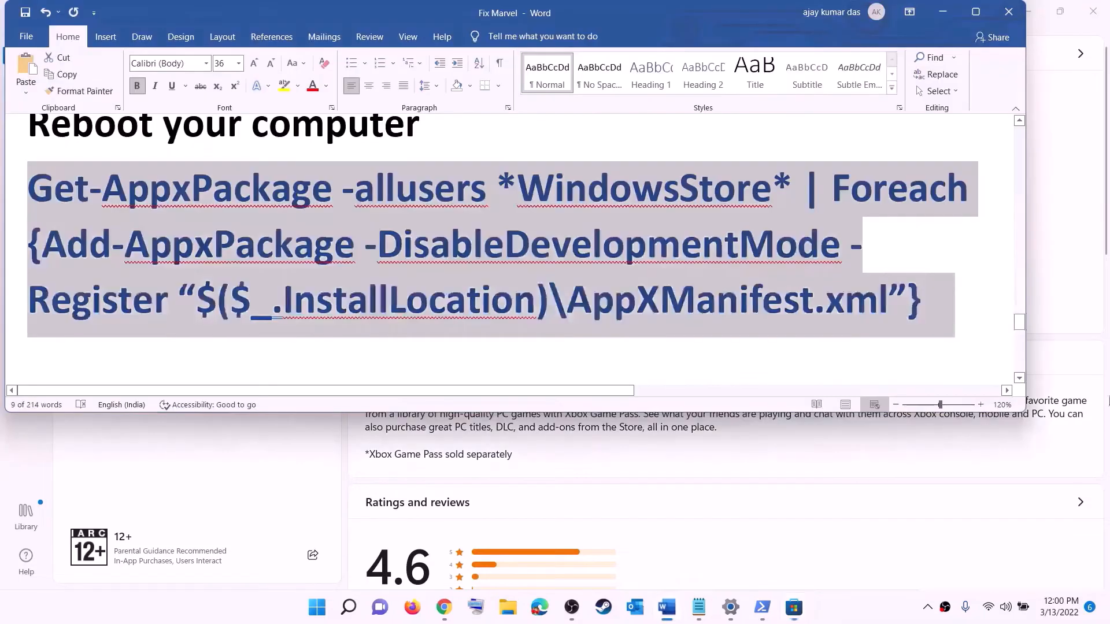
{"action": "scroll", "coordinate": [334, 285], "scroll_direction": "down", "scroll_amount": 5}
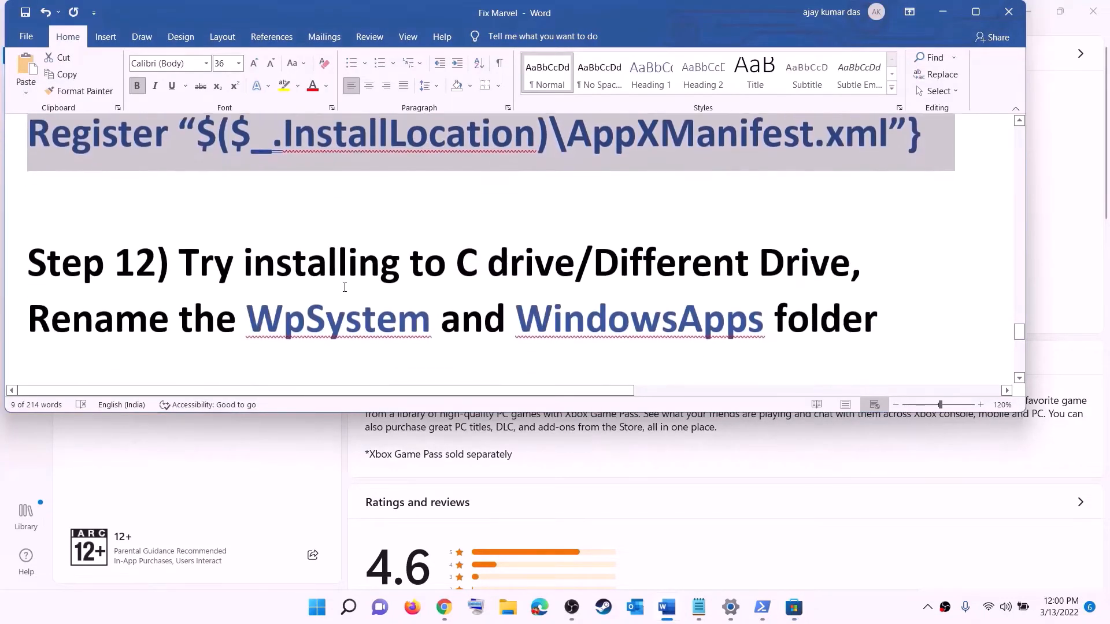
{"action": "left_click_drag", "start_coordinate": [157, 222], "coordinate": [631, 211]}
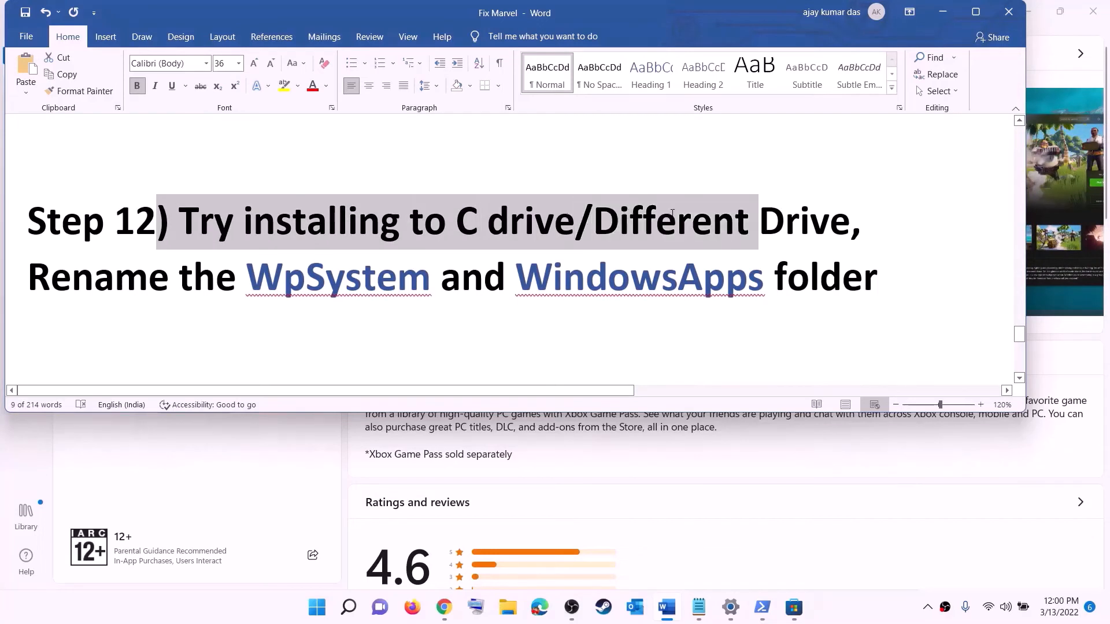
{"action": "left_click", "coordinate": [487, 222]}
{"action": "left_click_drag", "start_coordinate": [455, 223], "coordinate": [534, 222]}
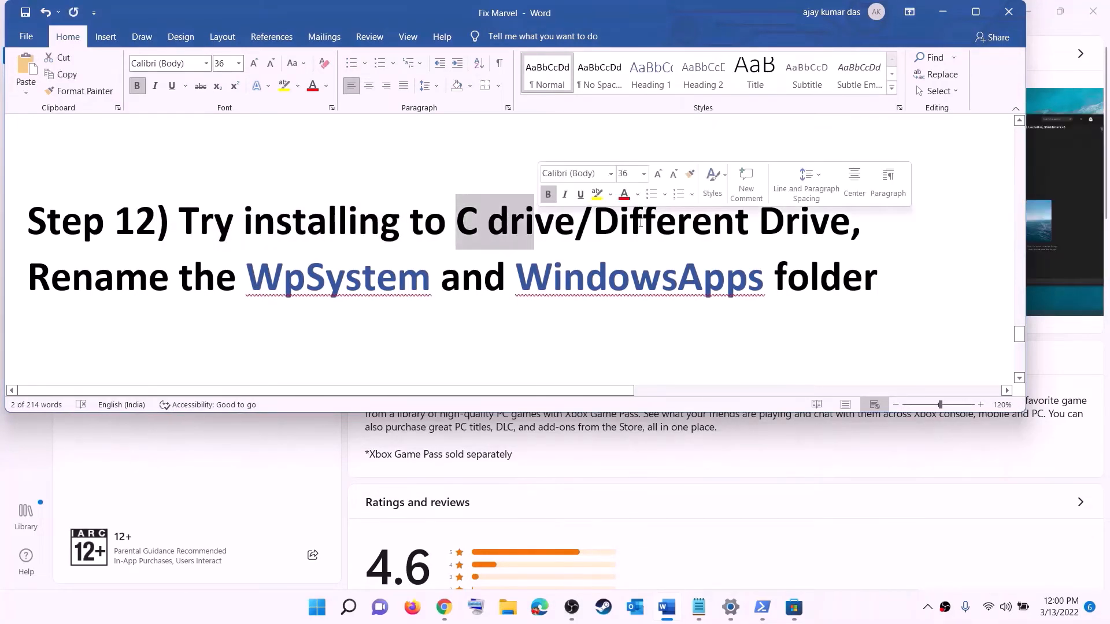
{"action": "left_click_drag", "start_coordinate": [640, 222], "coordinate": [829, 222]}
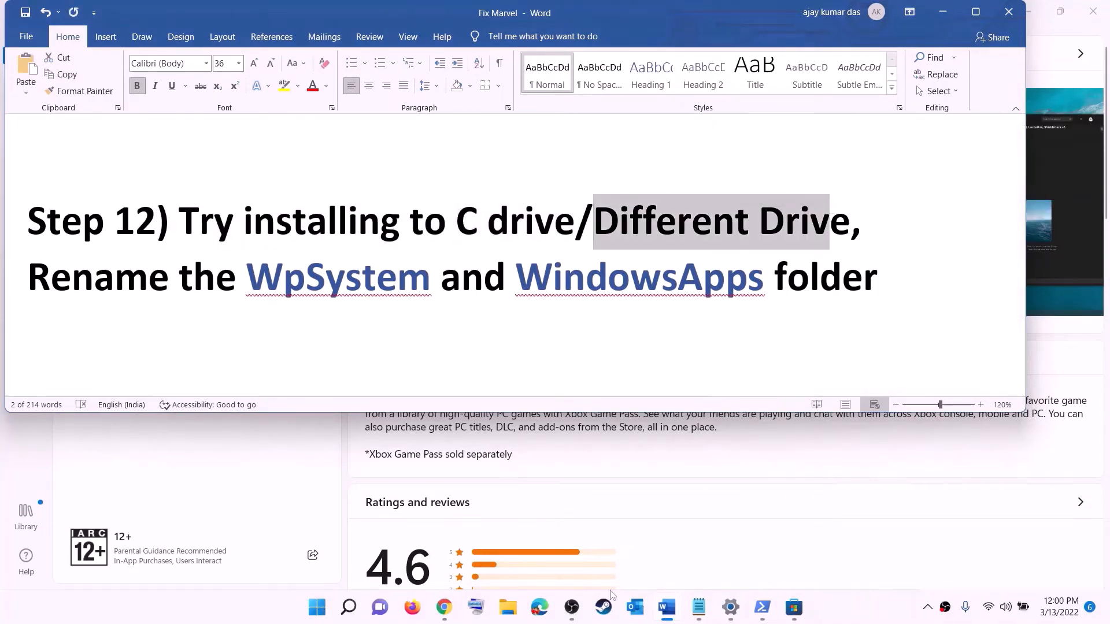
Step: Open the System storage settings in Windows Settings and go to the advanced page for where new content is saved
{"action": "left_click", "coordinate": [317, 607]}
{"action": "left_click", "coordinate": [537, 256]}
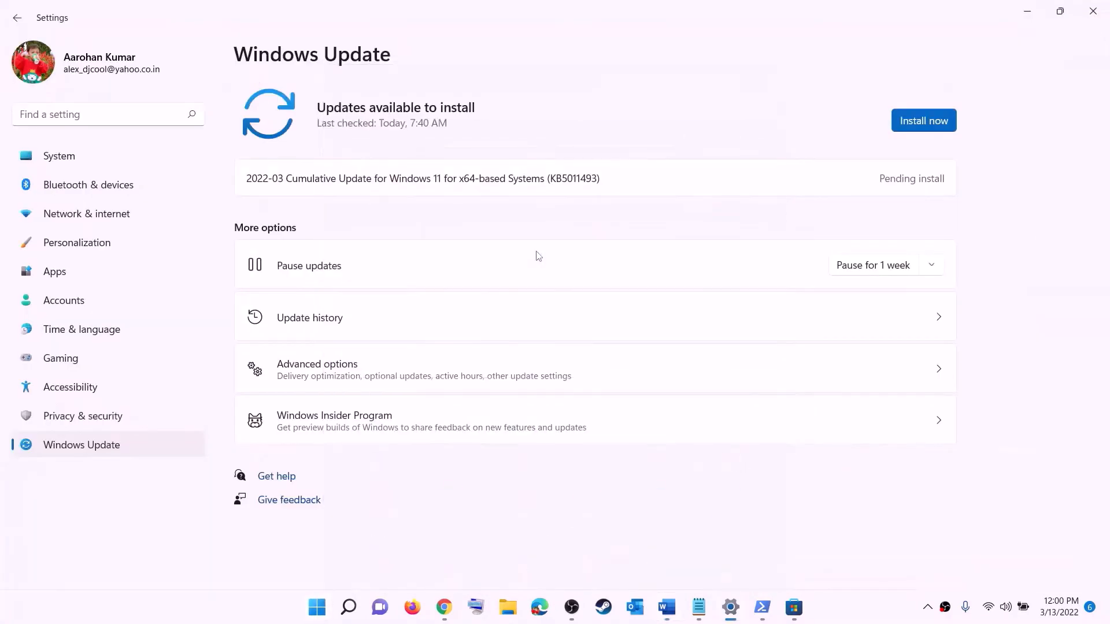
{"action": "left_click", "coordinate": [66, 158]}
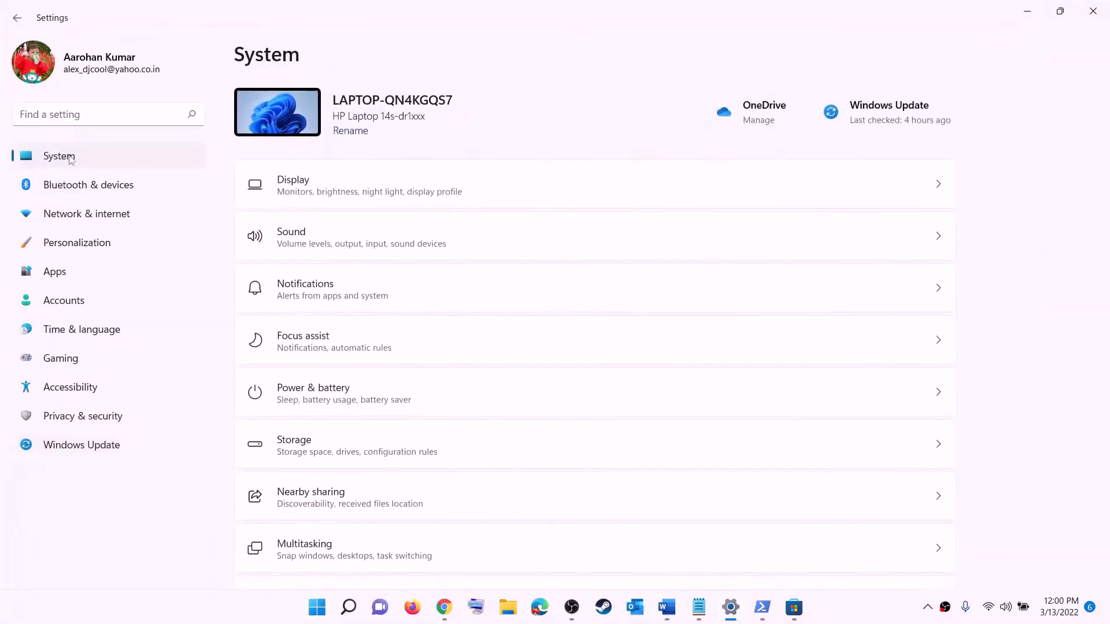
{"action": "scroll", "coordinate": [305, 310], "scroll_direction": "down", "scroll_amount": 3}
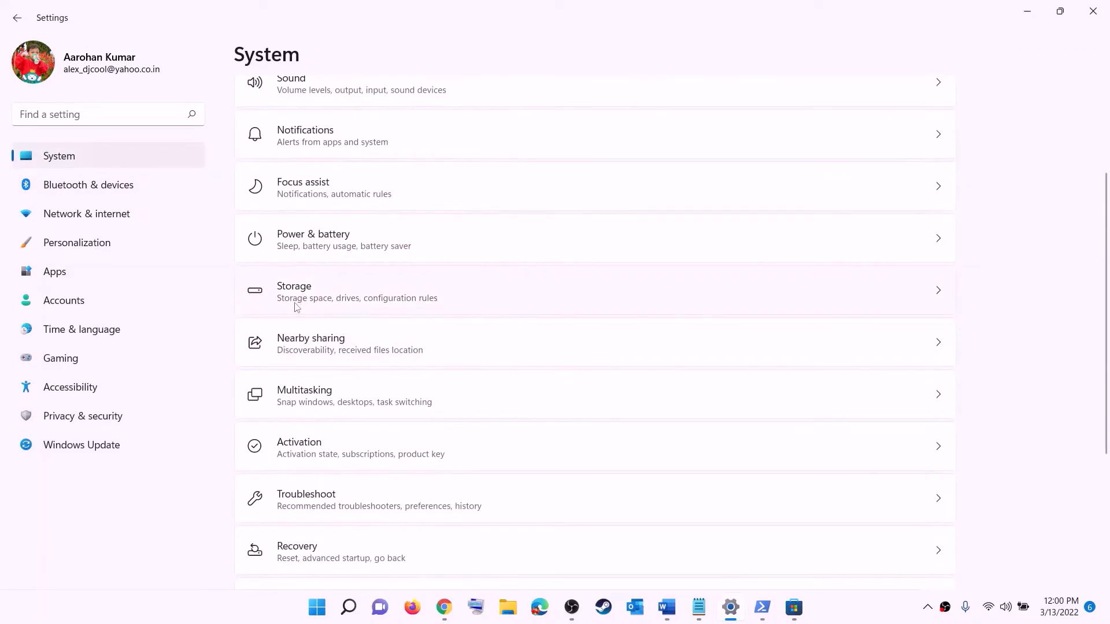
{"action": "left_click", "coordinate": [296, 307]}
{"action": "scroll", "coordinate": [411, 407], "scroll_direction": "down", "scroll_amount": 5}
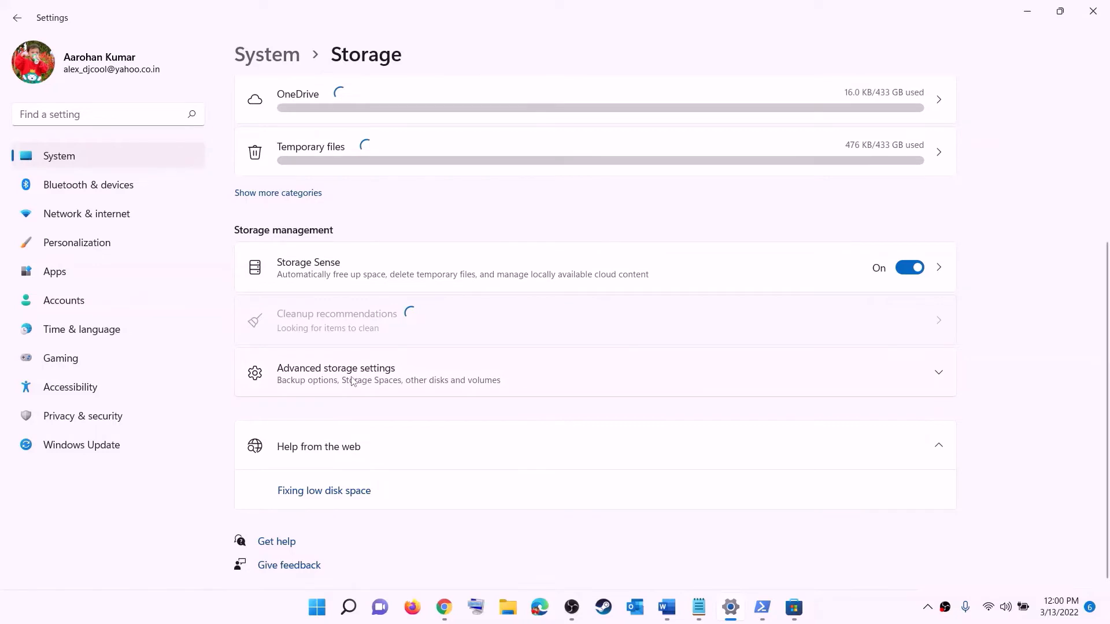
{"action": "left_click", "coordinate": [352, 381]}
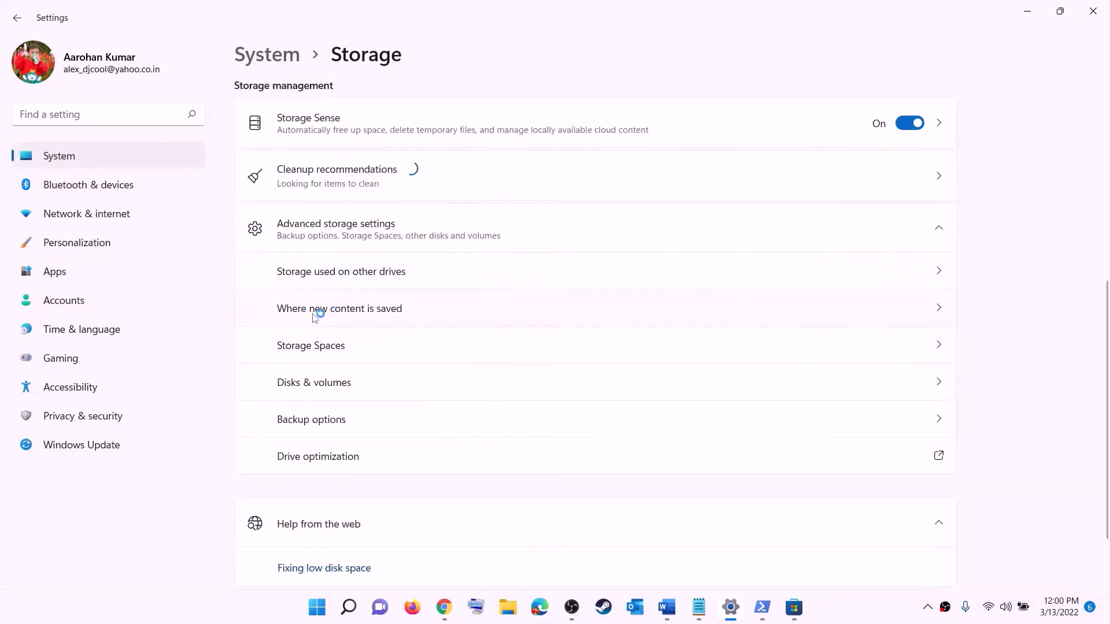
{"action": "left_click", "coordinate": [359, 310]}
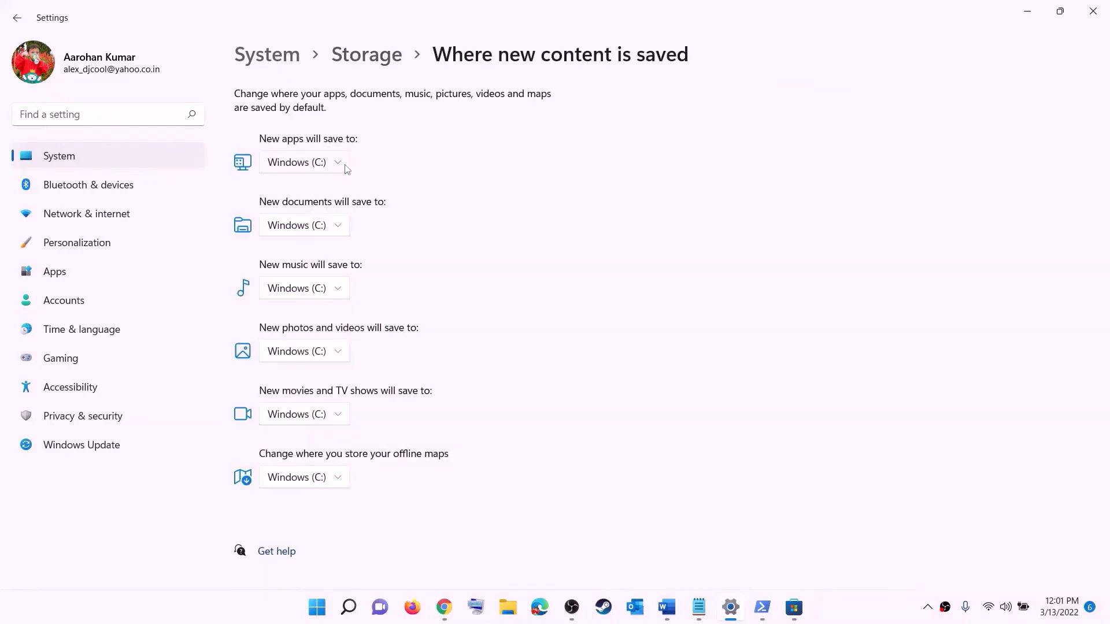
Step: Examine the drive choices for where new apps are saved, leaving Windows (C:) selected
{"action": "left_click", "coordinate": [339, 166]}
{"action": "left_click", "coordinate": [340, 167]}
{"action": "left_click", "coordinate": [340, 167]}
{"action": "left_click", "coordinate": [366, 177]}
{"action": "left_click", "coordinate": [341, 169]}
{"action": "left_click", "coordinate": [357, 163]}
{"action": "left_click", "coordinate": [332, 168]}
{"action": "left_click", "coordinate": [382, 169]}
Step: Close Settings and highlight the Step 12 text in Word about renaming the WpSystem and WindowsApps folders
{"action": "left_click", "coordinate": [1090, 13]}
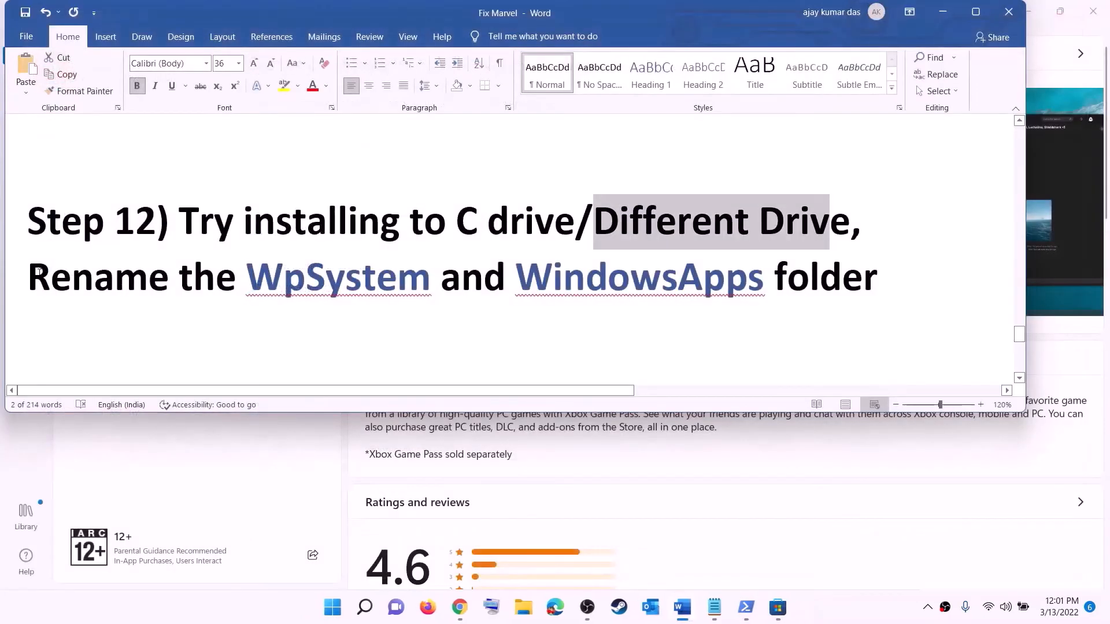
{"action": "left_click_drag", "start_coordinate": [38, 272], "coordinate": [630, 283]}
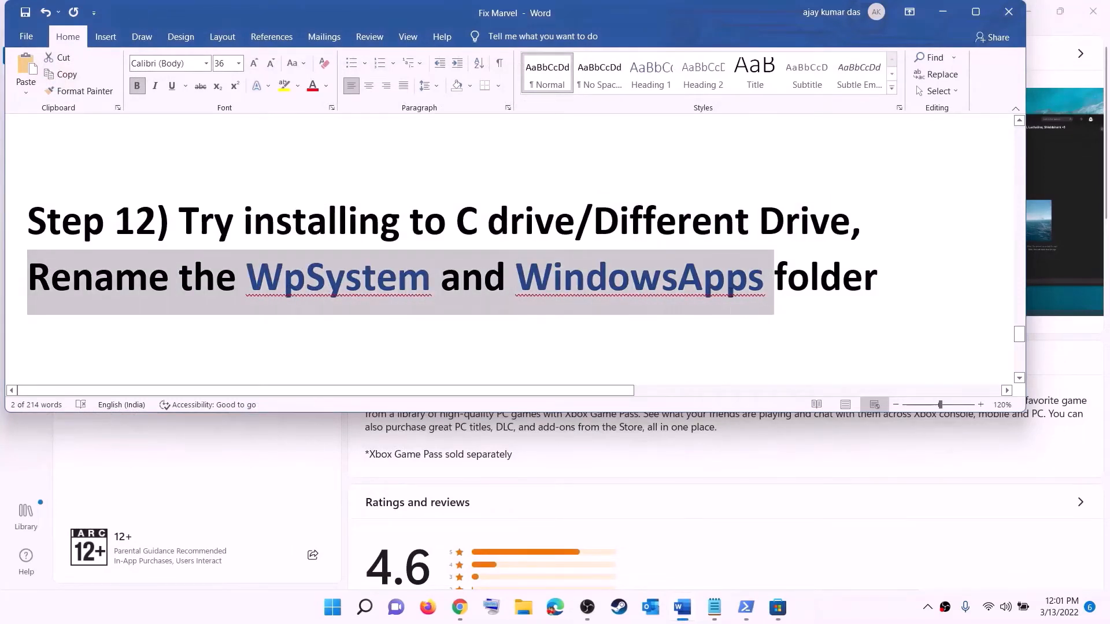
{"action": "left_click_drag", "start_coordinate": [774, 283], "coordinate": [877, 282]}
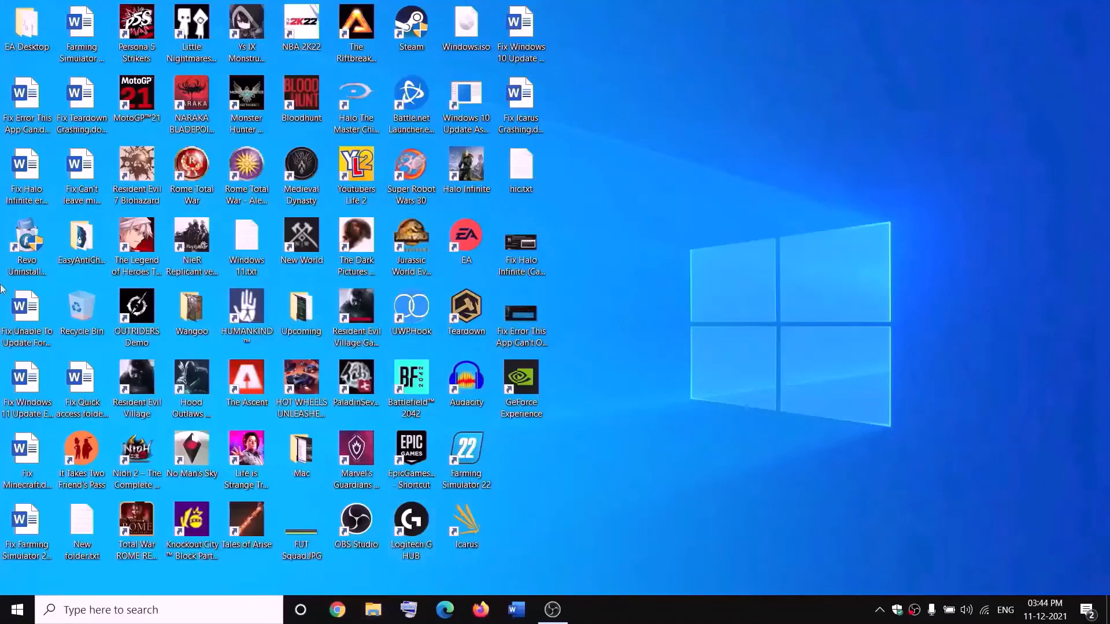
Step: Open New Volume (D:) in File Explorer and locate the WpSystem folder and its rename option
{"action": "key", "text": "super+e"}
{"action": "left_click", "coordinate": [45, 291]}
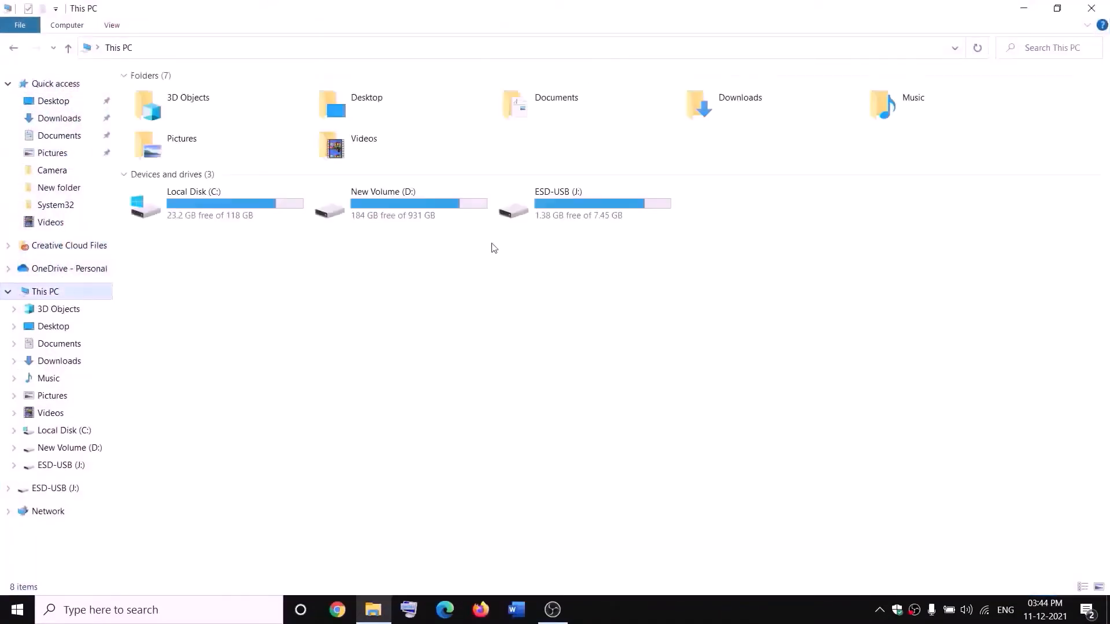
{"action": "double_click", "coordinate": [413, 215]}
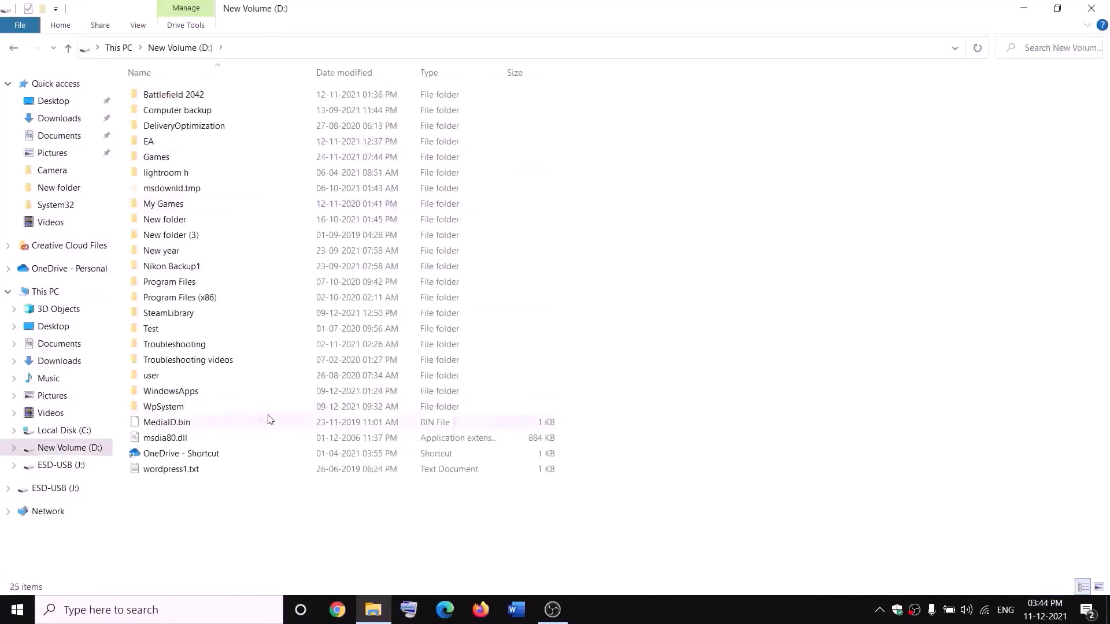
{"action": "left_click", "coordinate": [174, 407]}
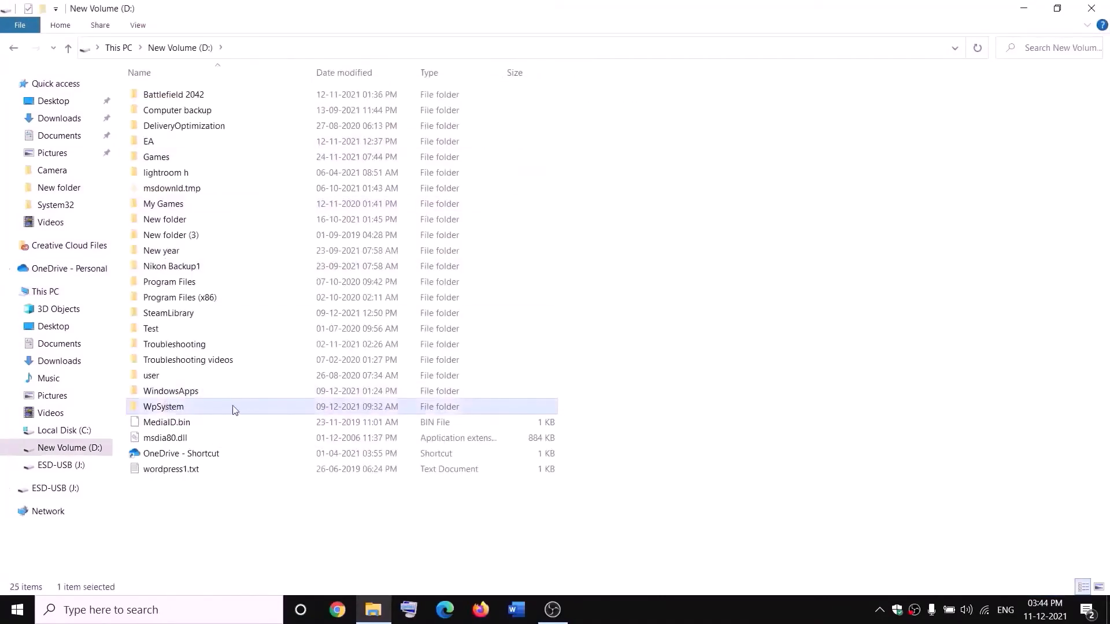
{"action": "right_click", "coordinate": [181, 412]}
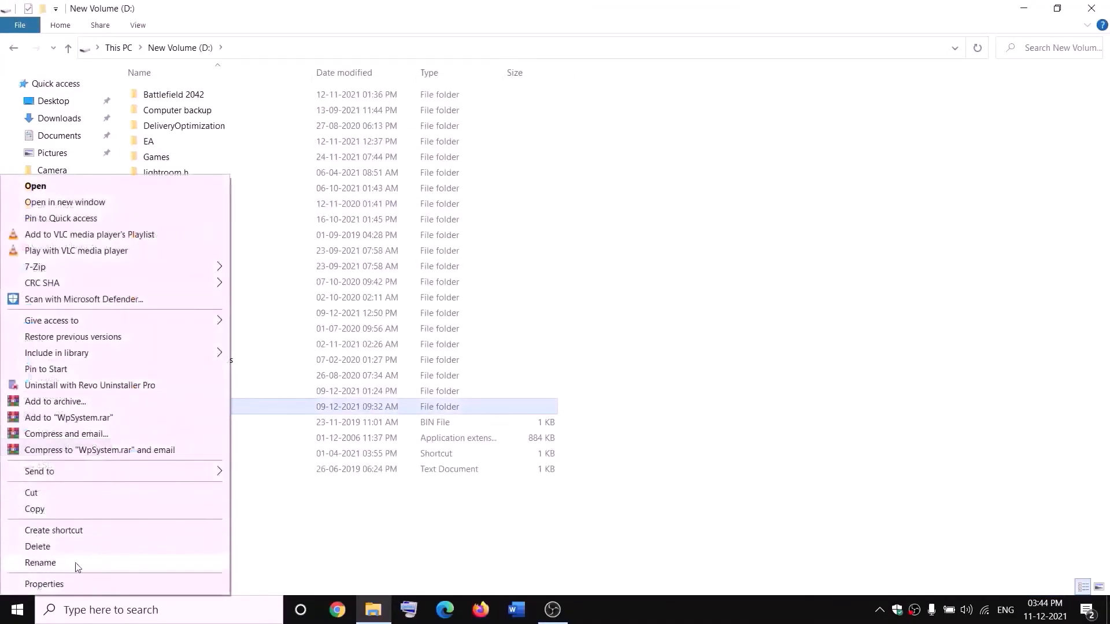
{"action": "left_click", "coordinate": [350, 527]}
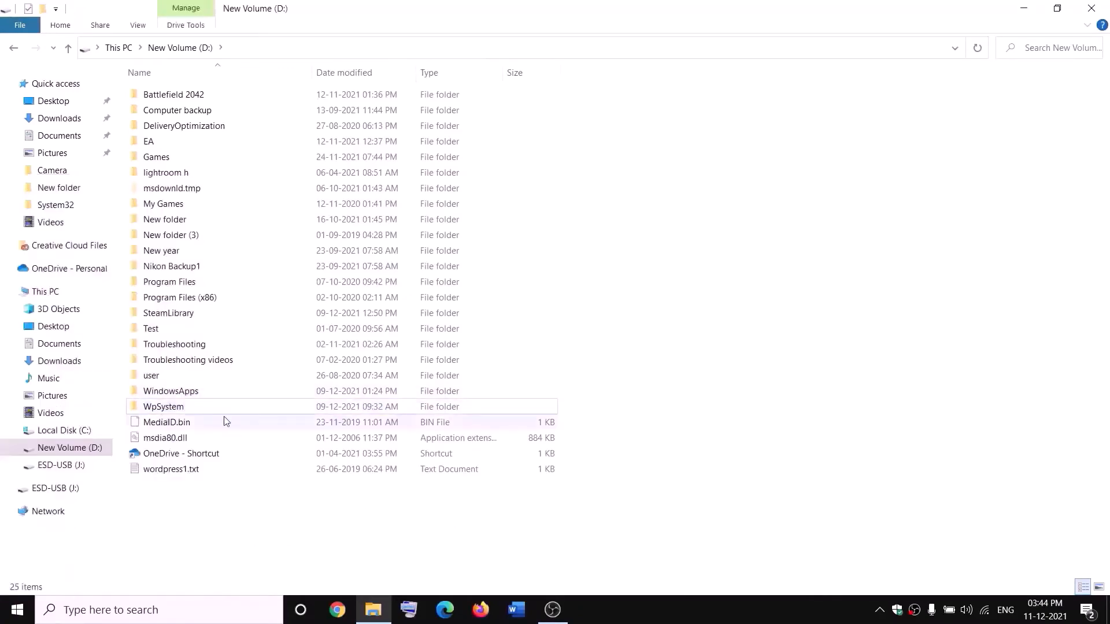
Step: Open the WpSystem folder's properties and bring up its advanced security settings
{"action": "mouse_move", "coordinate": [168, 408]}
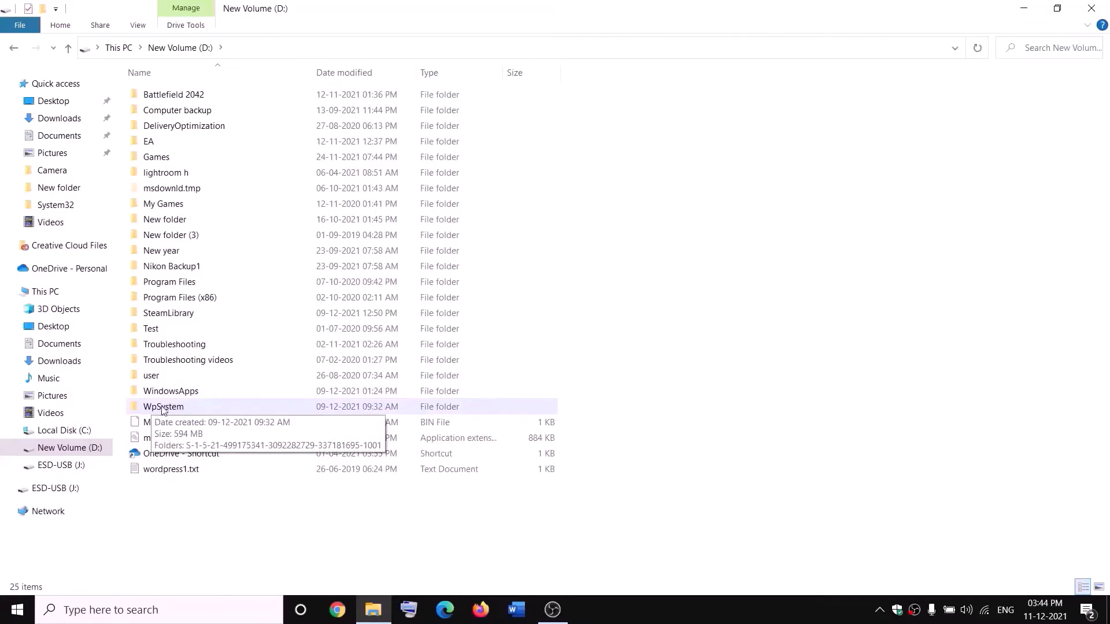
{"action": "right_click", "coordinate": [164, 410]}
{"action": "left_click", "coordinate": [45, 584]}
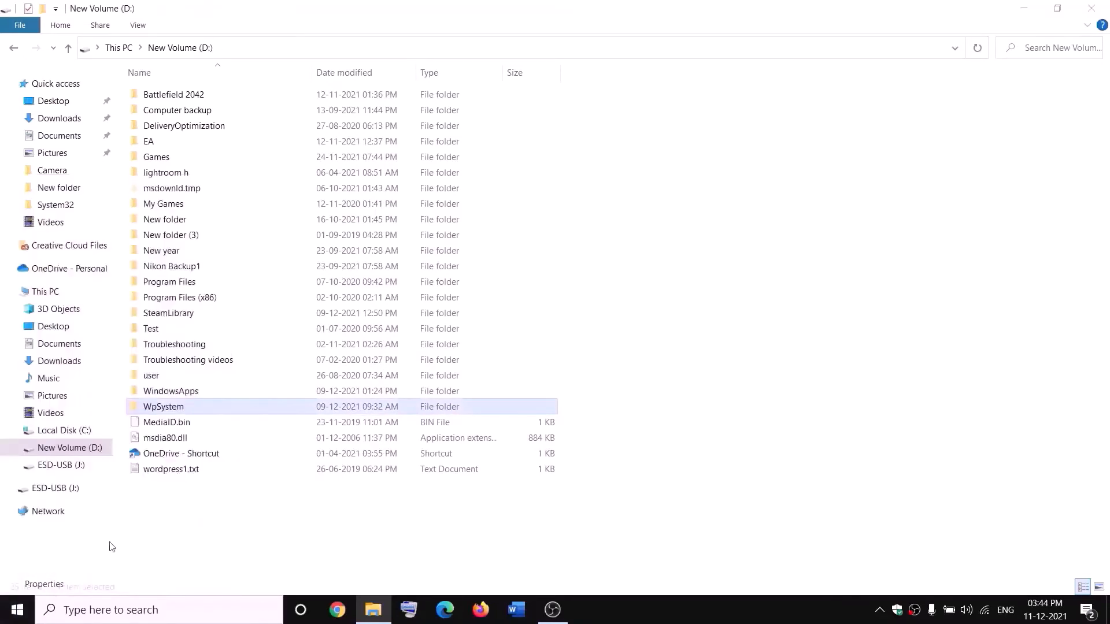
{"action": "left_click_drag", "start_coordinate": [329, 254], "coordinate": [474, 160]}
{"action": "left_click", "coordinate": [411, 185]}
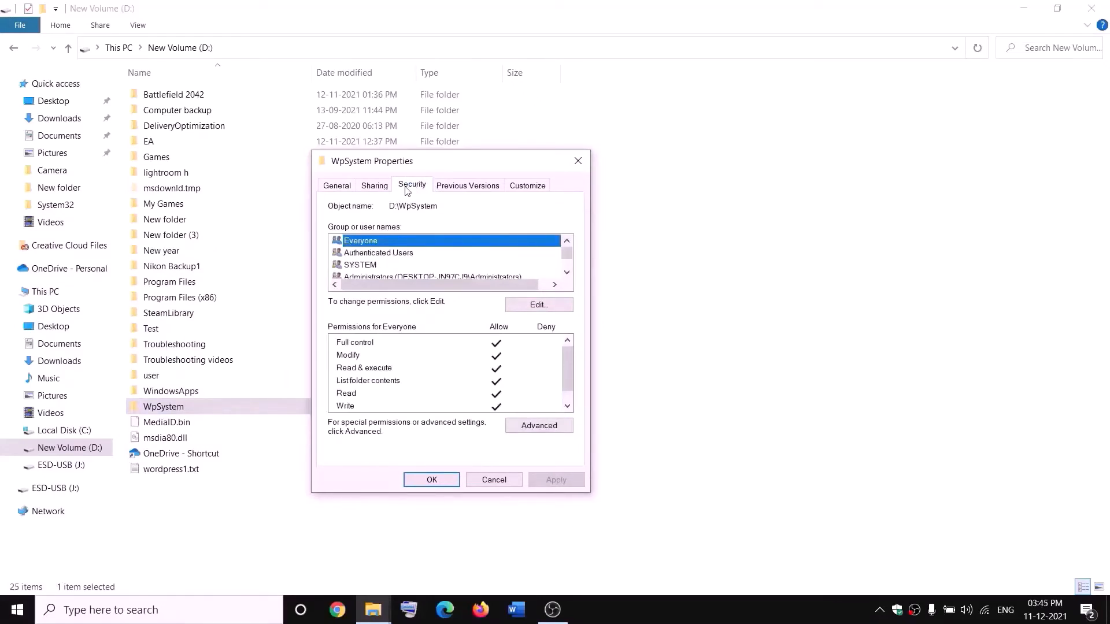
{"action": "left_click", "coordinate": [542, 427]}
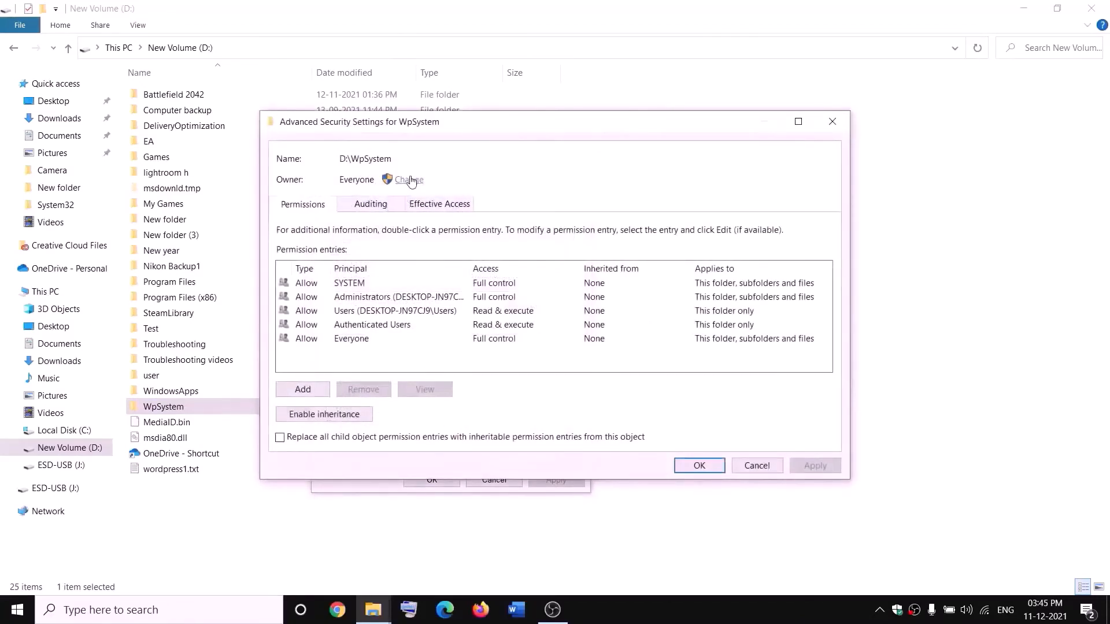
Step: Change the WpSystem folder's owner to Everyone, checking the name before accepting it
{"action": "left_click", "coordinate": [410, 180]}
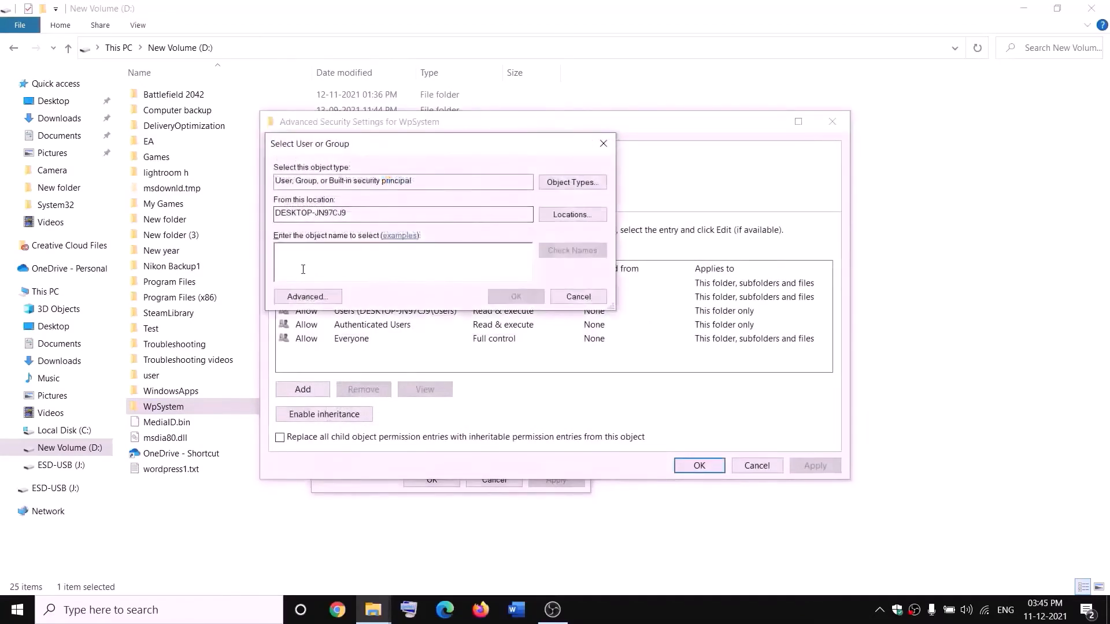
{"action": "type", "text": "w"}
{"action": "key", "text": "BackSpace"}
{"action": "type", "text": "everyon"}
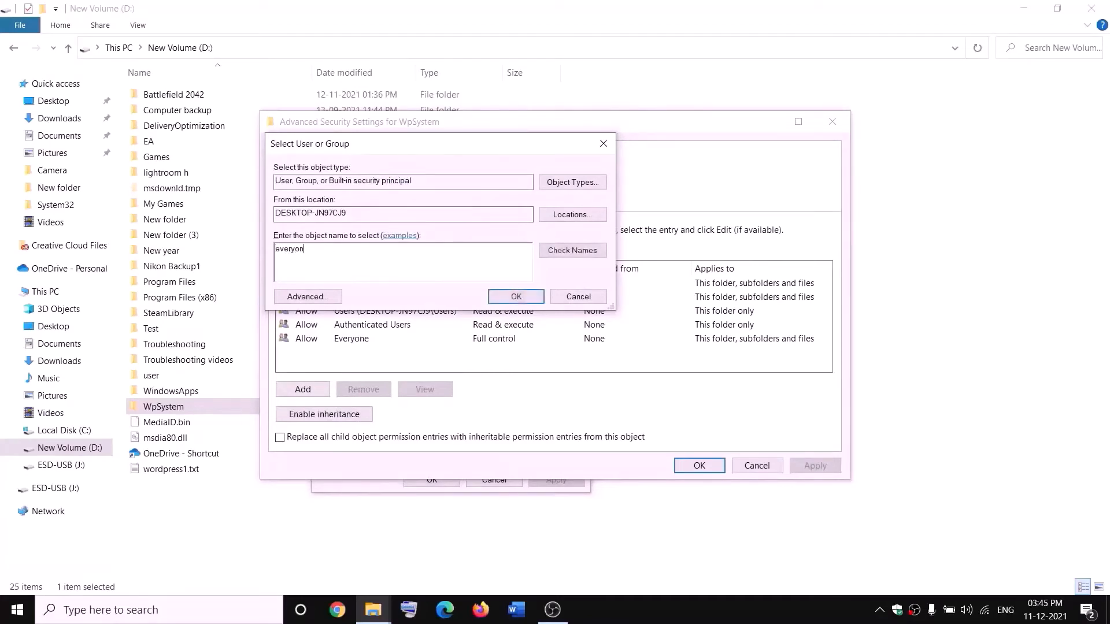
{"action": "type", "text": "e"}
{"action": "double_click", "coordinate": [301, 263]}
{"action": "left_click", "coordinate": [579, 256]}
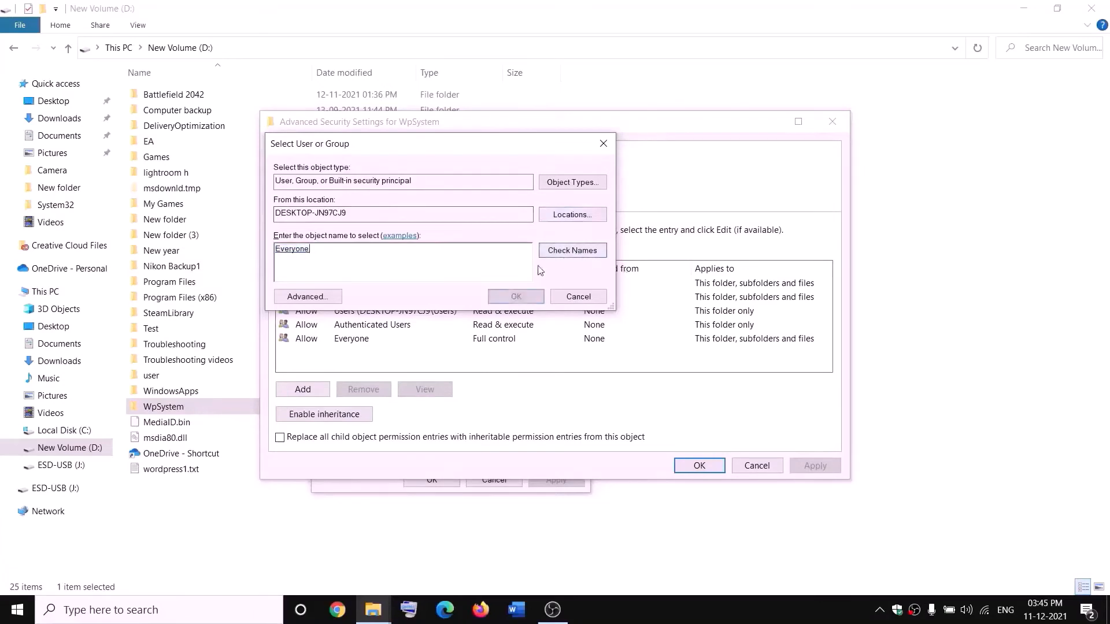
{"action": "left_click", "coordinate": [515, 296]}
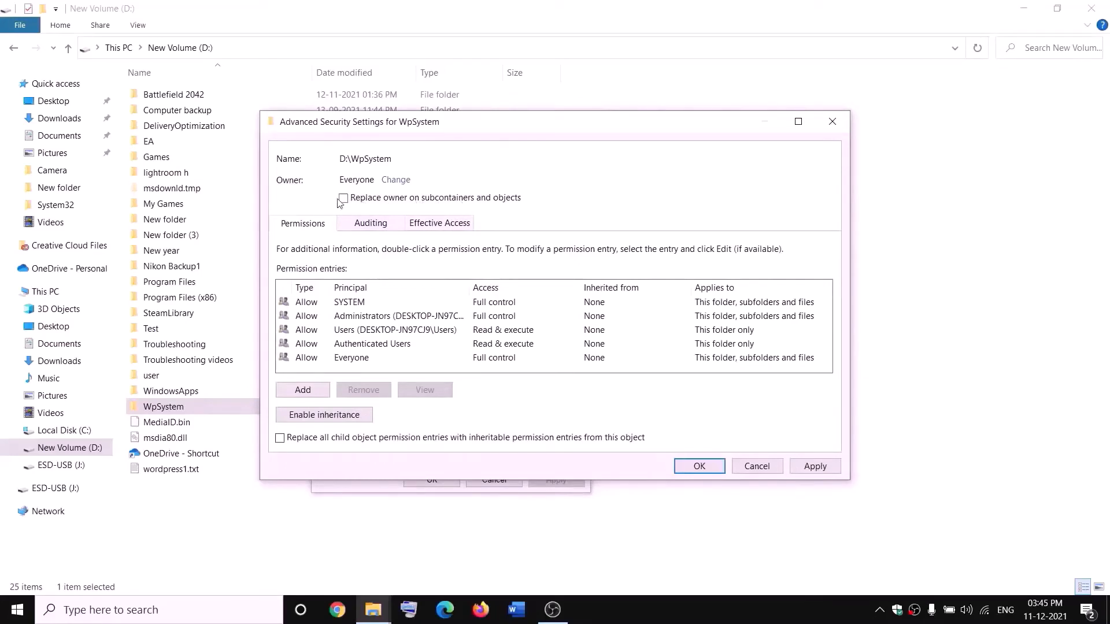
Step: Enable replacing the owner on subcontainers and objects, apply the ownership change and close the WpSystem properties
{"action": "left_click", "coordinate": [815, 466]}
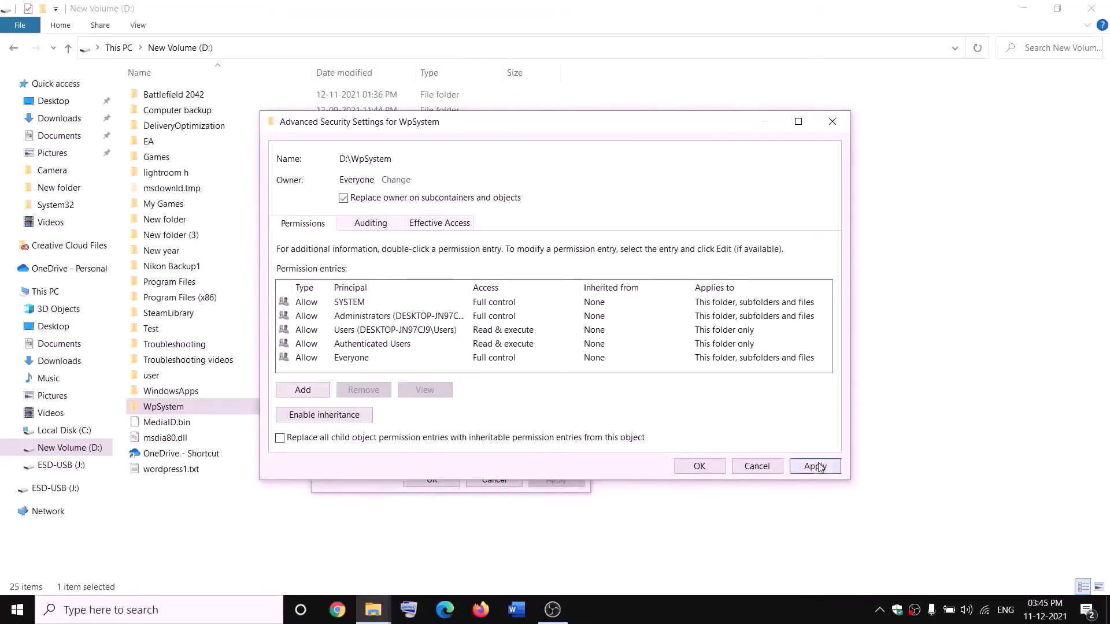
{"action": "left_click", "coordinate": [698, 467]}
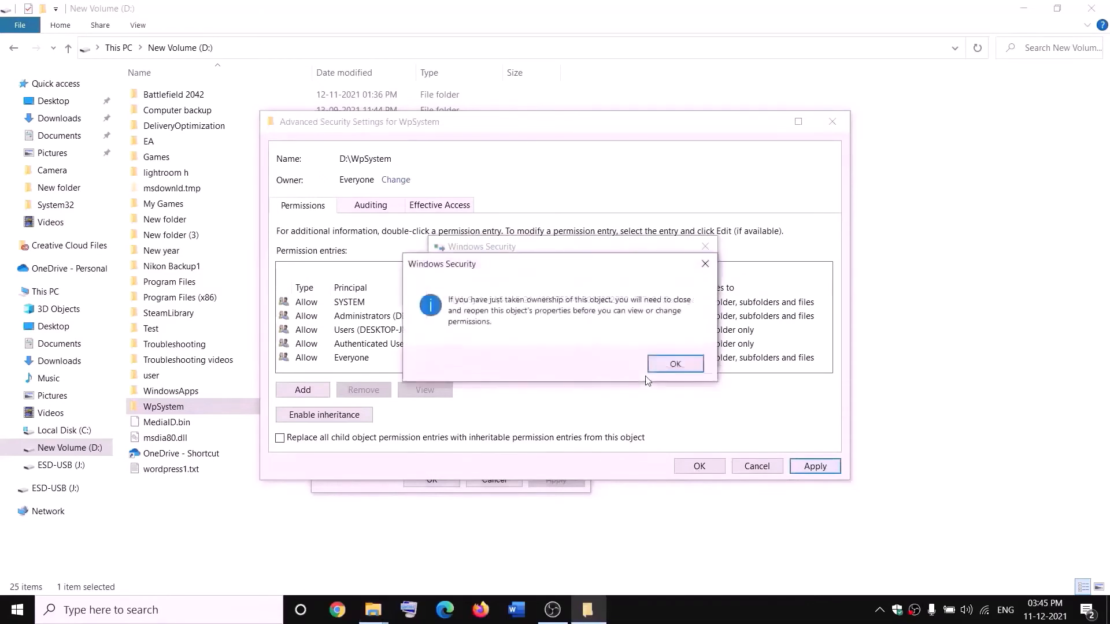
{"action": "left_click", "coordinate": [662, 363]}
{"action": "left_click", "coordinate": [434, 480]}
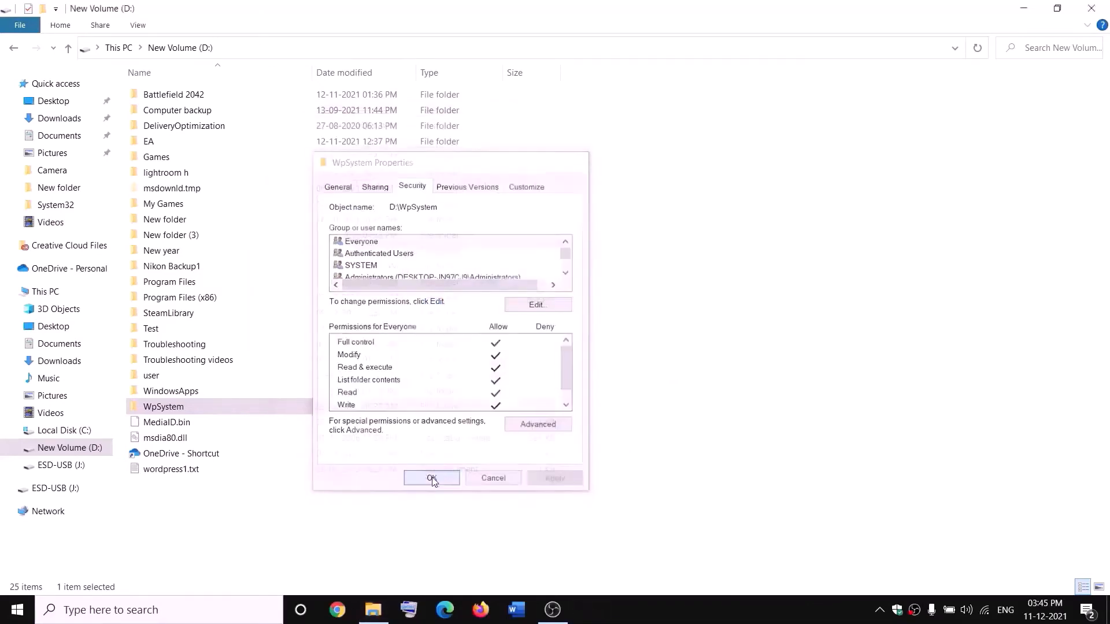
Step: Reopen the WpSystem folder's properties and return to its advanced security settings
{"action": "right_click", "coordinate": [167, 410]}
{"action": "left_click", "coordinate": [65, 584]}
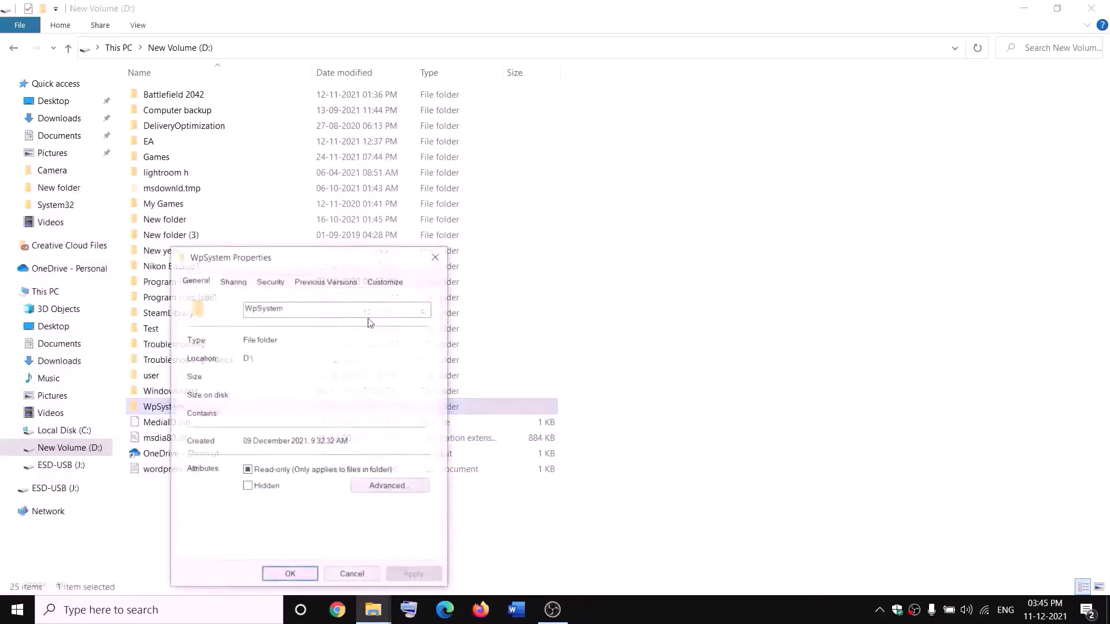
{"action": "left_click_drag", "start_coordinate": [297, 255], "coordinate": [436, 187]}
{"action": "left_click", "coordinate": [408, 210]}
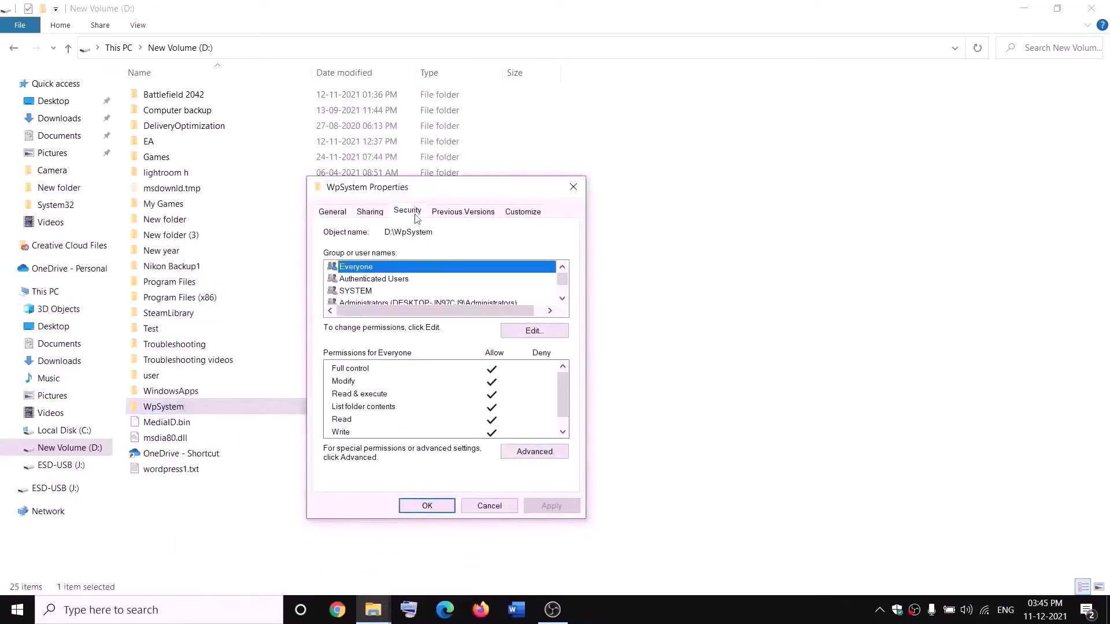
{"action": "left_click", "coordinate": [539, 450]}
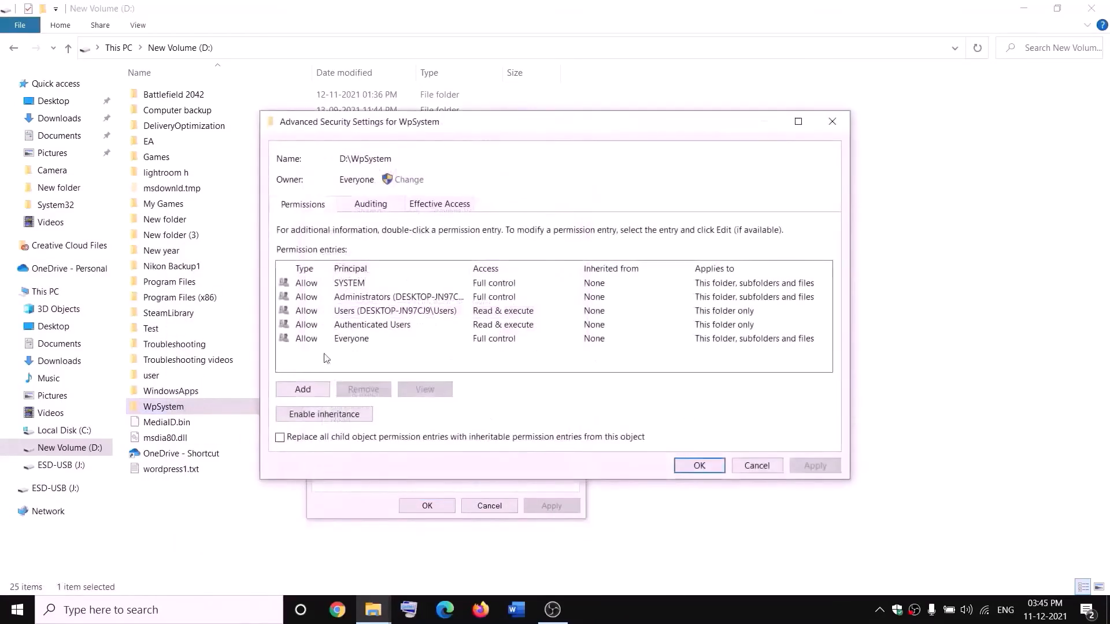
Step: Add a permission entry on WpSystem that allows the principal Everyone full control of this folder, subfolders and files
{"action": "left_click", "coordinate": [304, 395]}
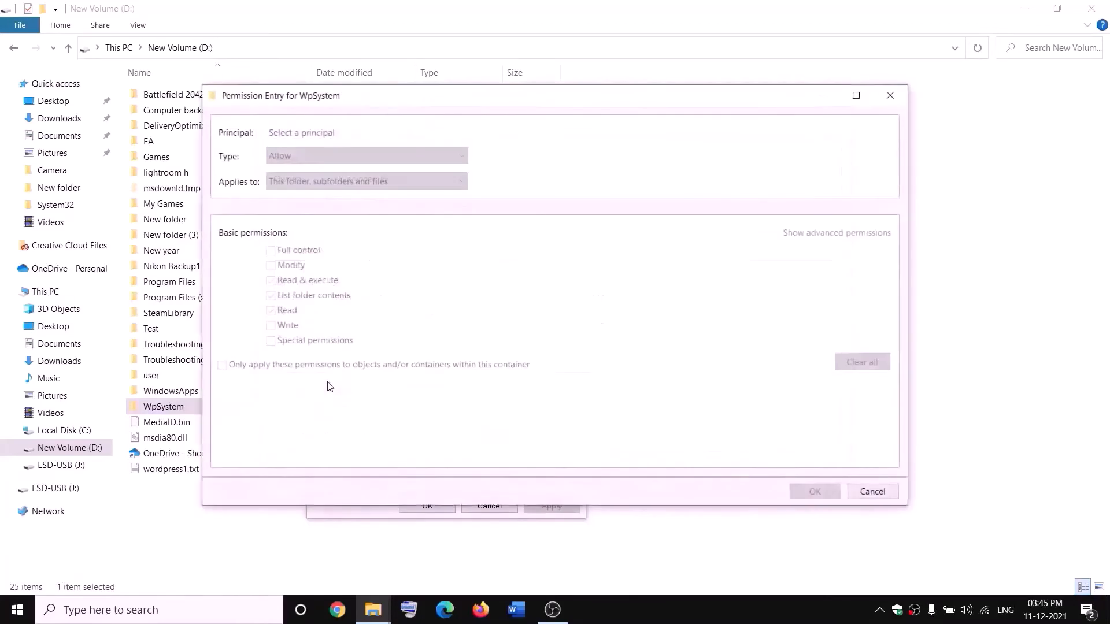
{"action": "left_click", "coordinate": [303, 134]}
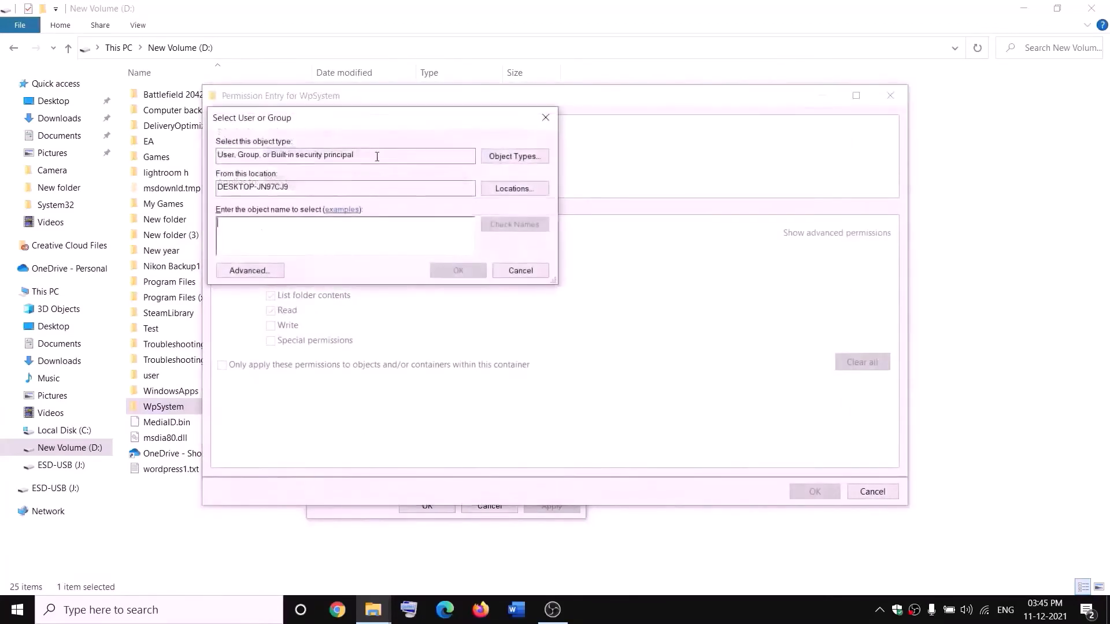
{"action": "type", "text": "ever"}
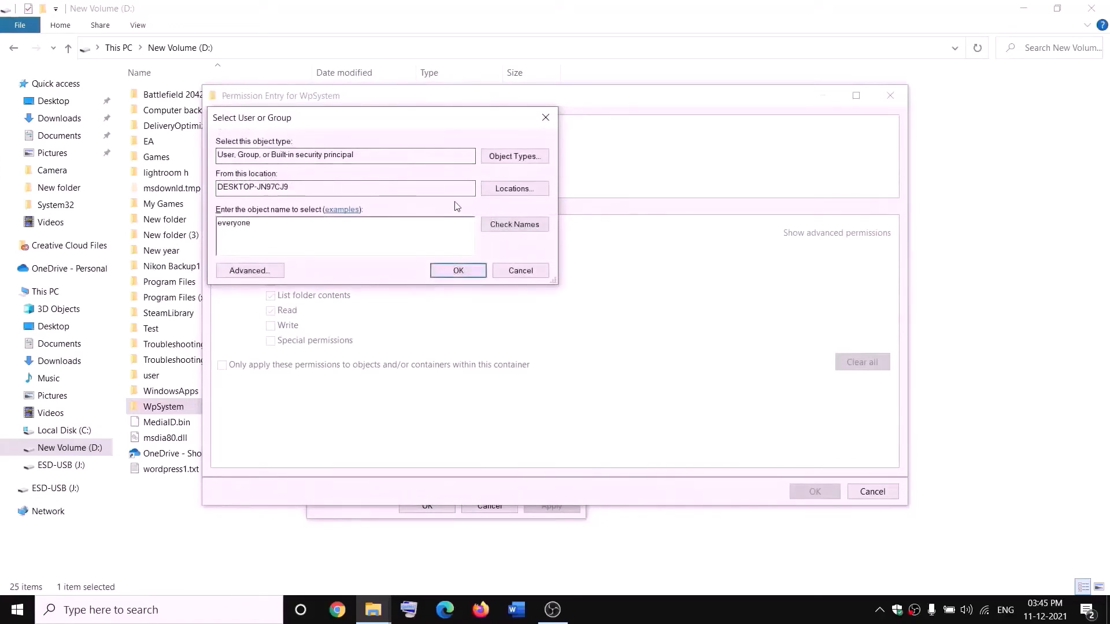
{"action": "type", "text": "yone"}
{"action": "left_click", "coordinate": [514, 225]}
{"action": "left_click", "coordinate": [459, 270]}
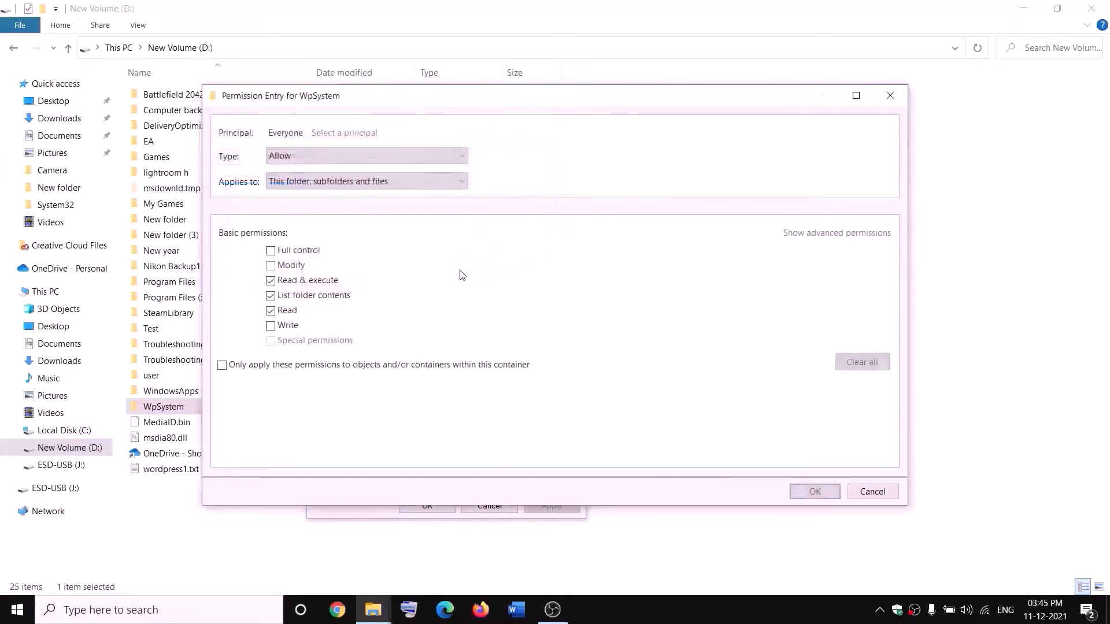
{"action": "left_click", "coordinate": [271, 252]}
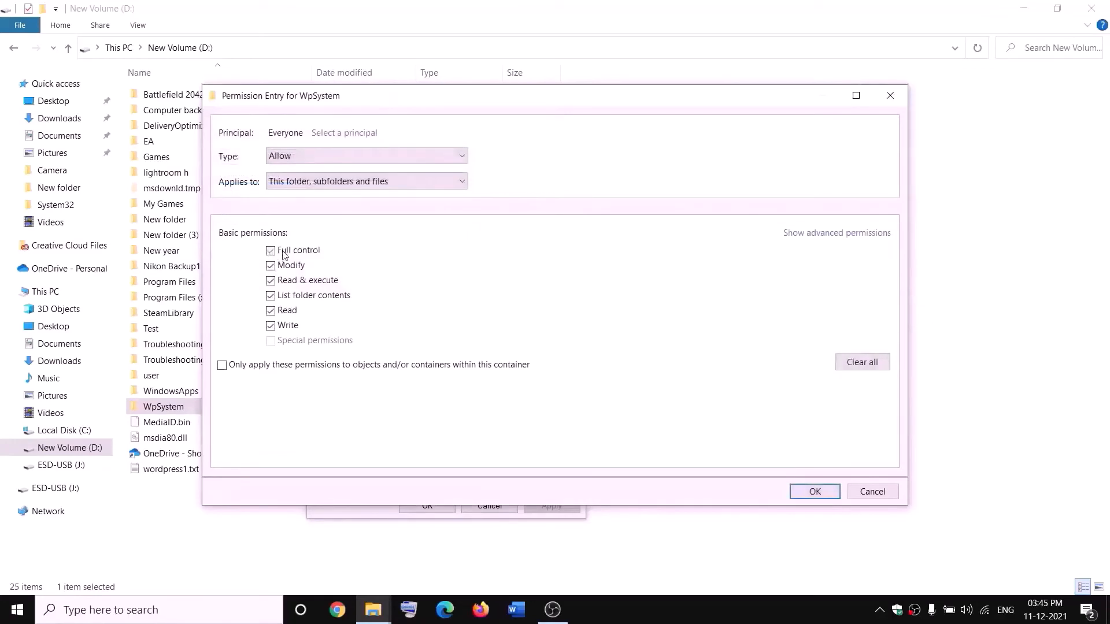
{"action": "left_click", "coordinate": [815, 492]}
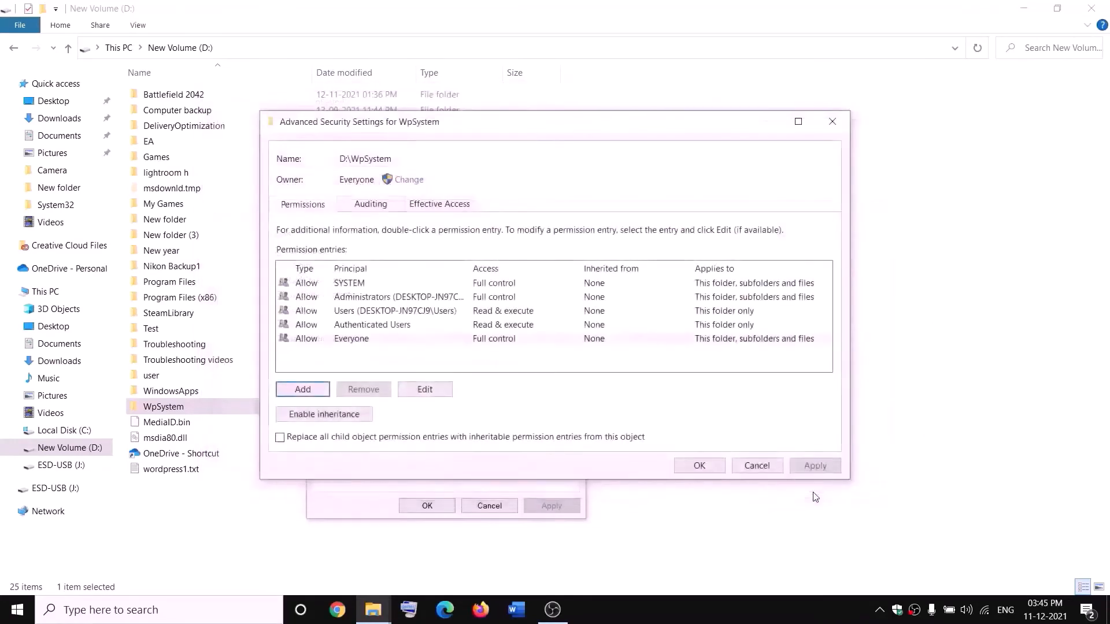
Step: Apply the new permission entry for WpSystem and close its advanced security settings and properties
{"action": "left_click", "coordinate": [814, 466]}
{"action": "left_click", "coordinate": [700, 465]}
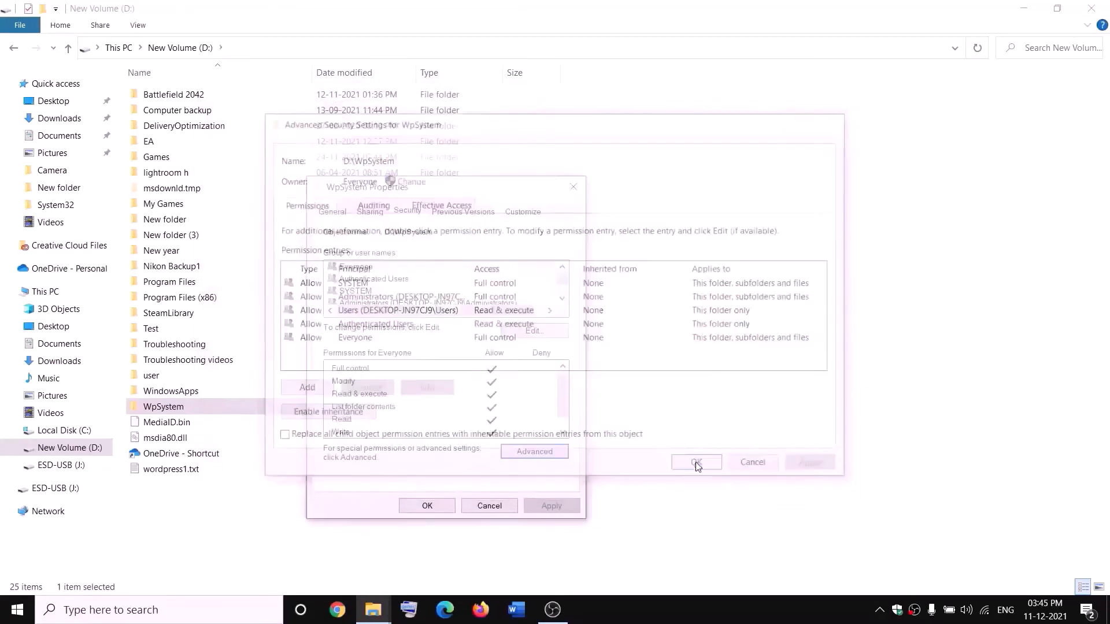
{"action": "left_click", "coordinate": [427, 506]}
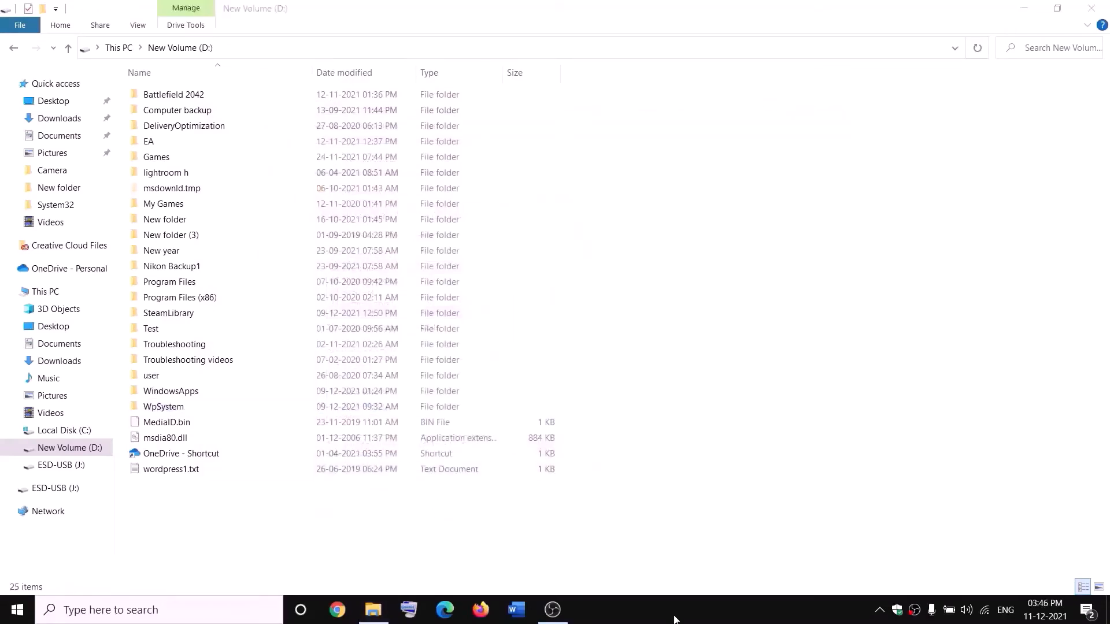
Step: Rename the WpSystem folder on the D: drive as WpSystem.old
{"action": "right_click", "coordinate": [160, 408]}
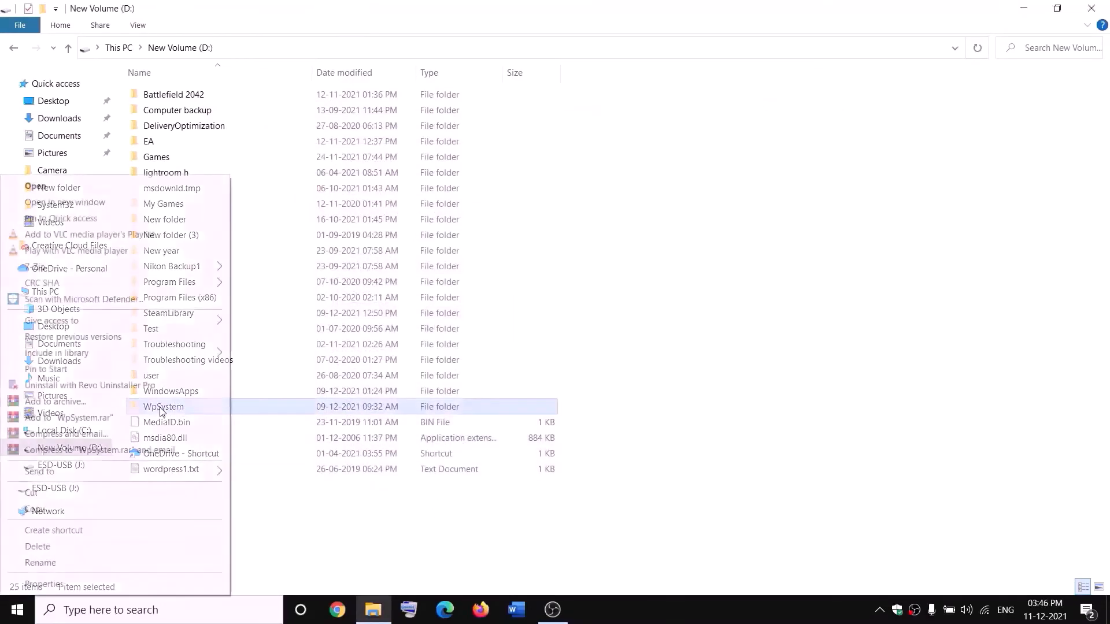
{"action": "left_click", "coordinate": [40, 563]}
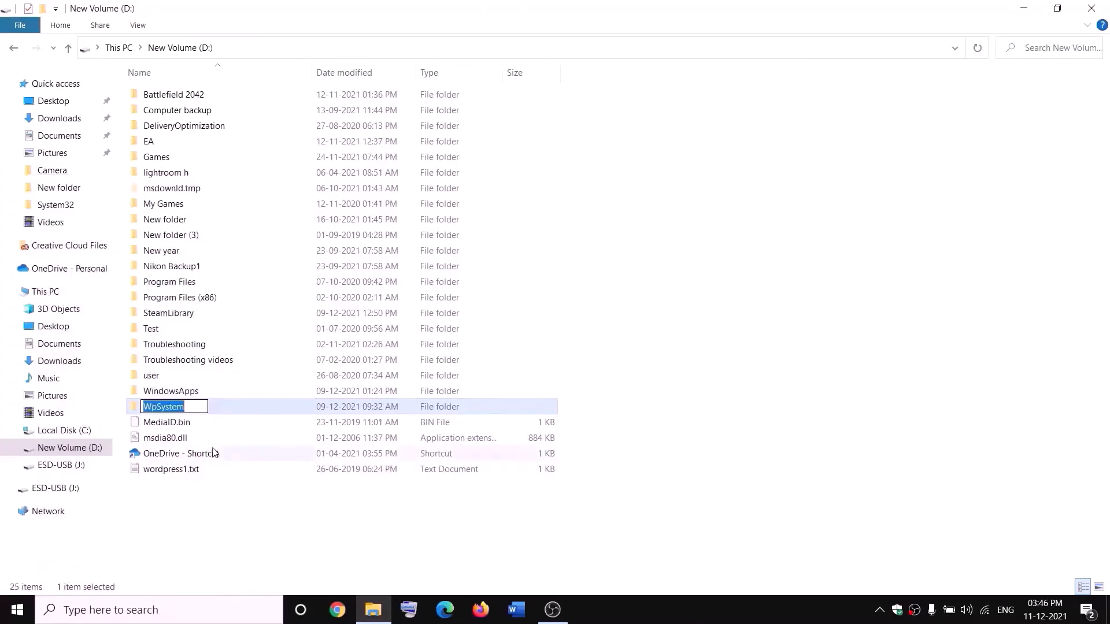
{"action": "key", "text": "End"}
{"action": "type", "text": ".old"}
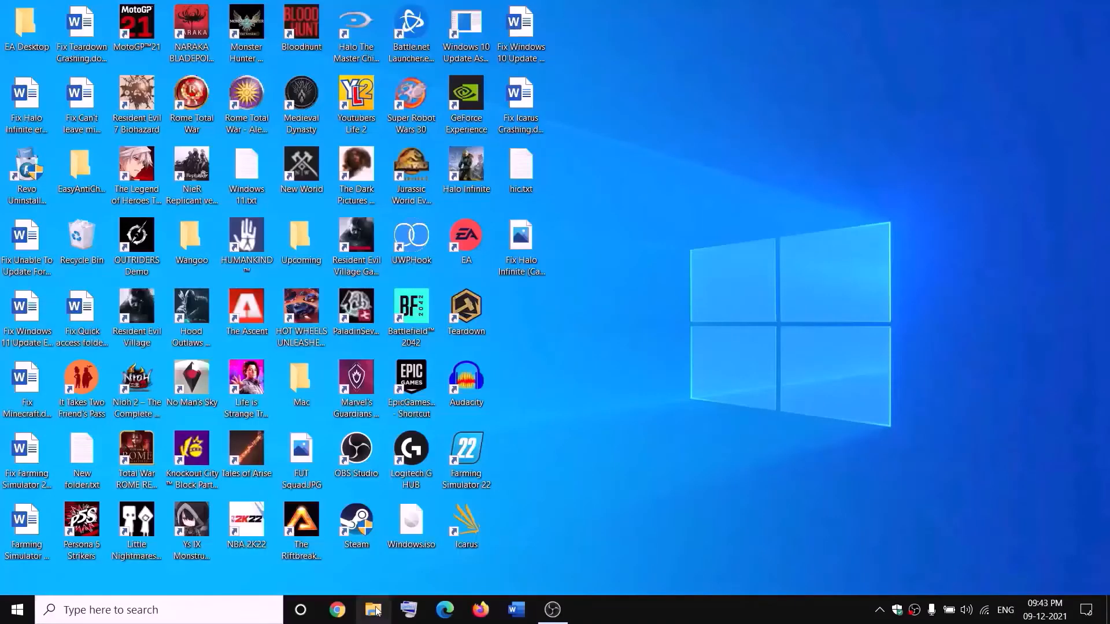
Step: Open a new File Explorer window and go to New Volume (D:) under This PC
{"action": "key", "text": "super+e"}
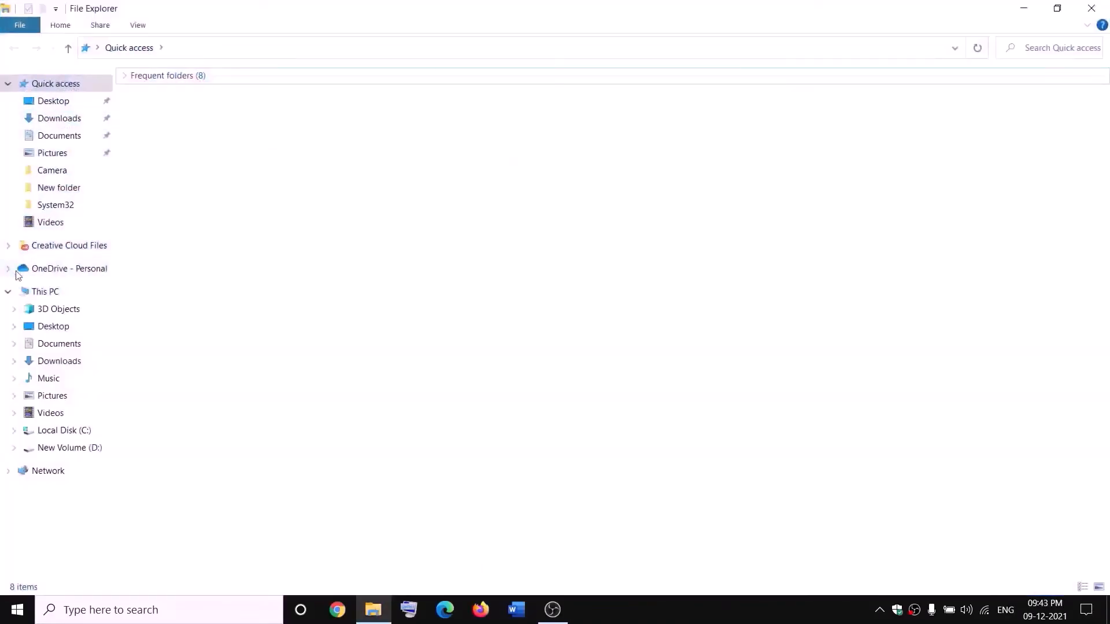
{"action": "left_click", "coordinate": [24, 290]}
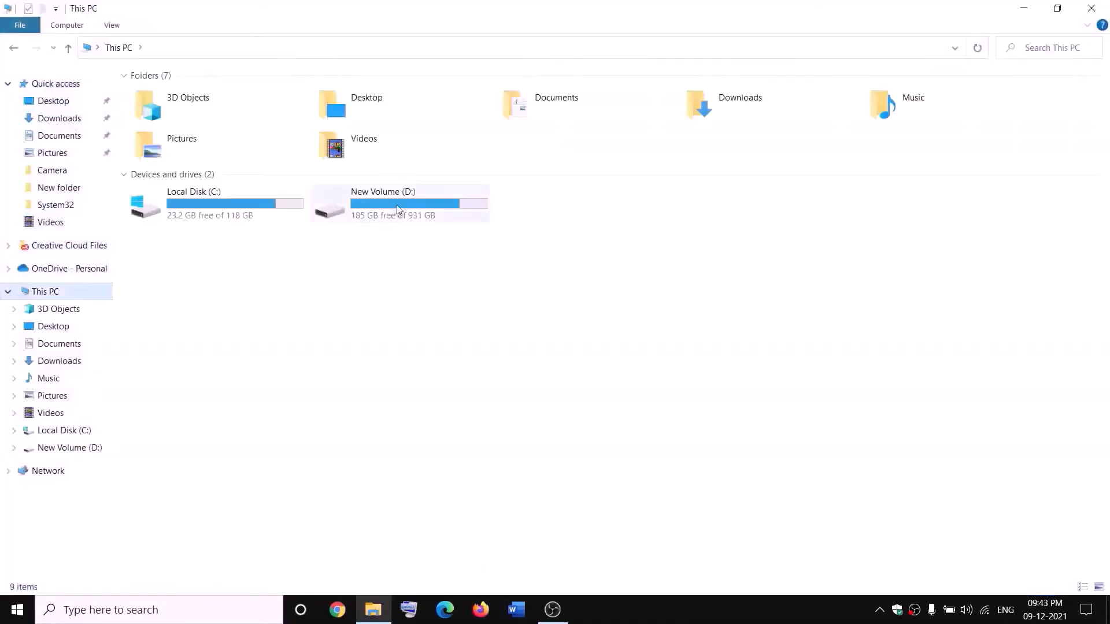
{"action": "double_click", "coordinate": [398, 209]}
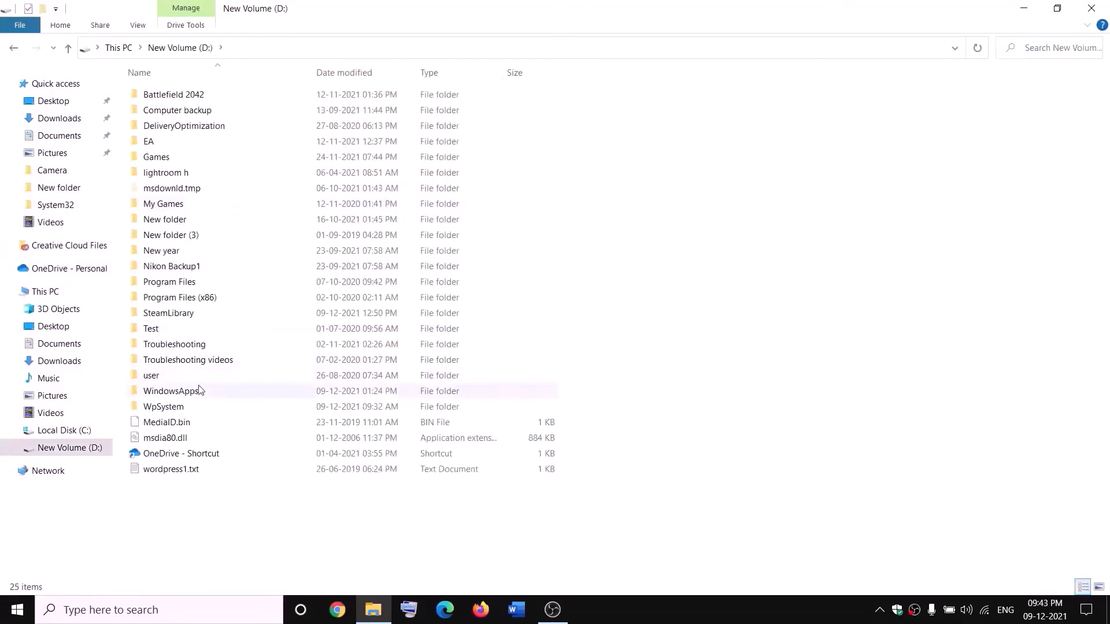
Step: Open the WindowsApps folder's properties and bring up its advanced security settings
{"action": "left_click", "coordinate": [196, 390]}
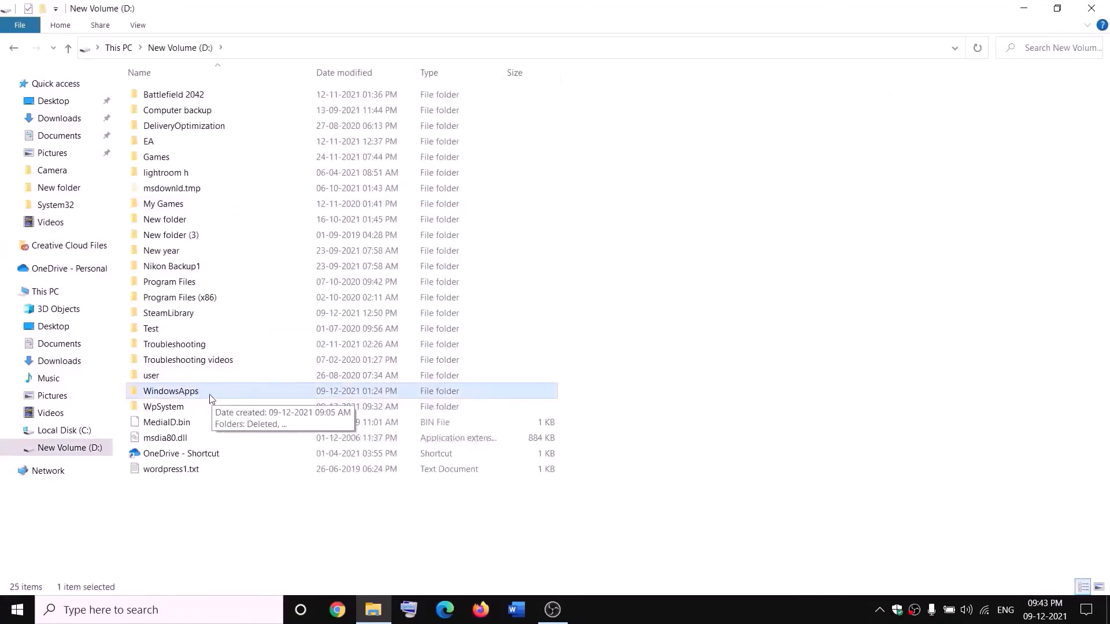
{"action": "right_click", "coordinate": [209, 394]}
{"action": "left_click", "coordinate": [44, 584]}
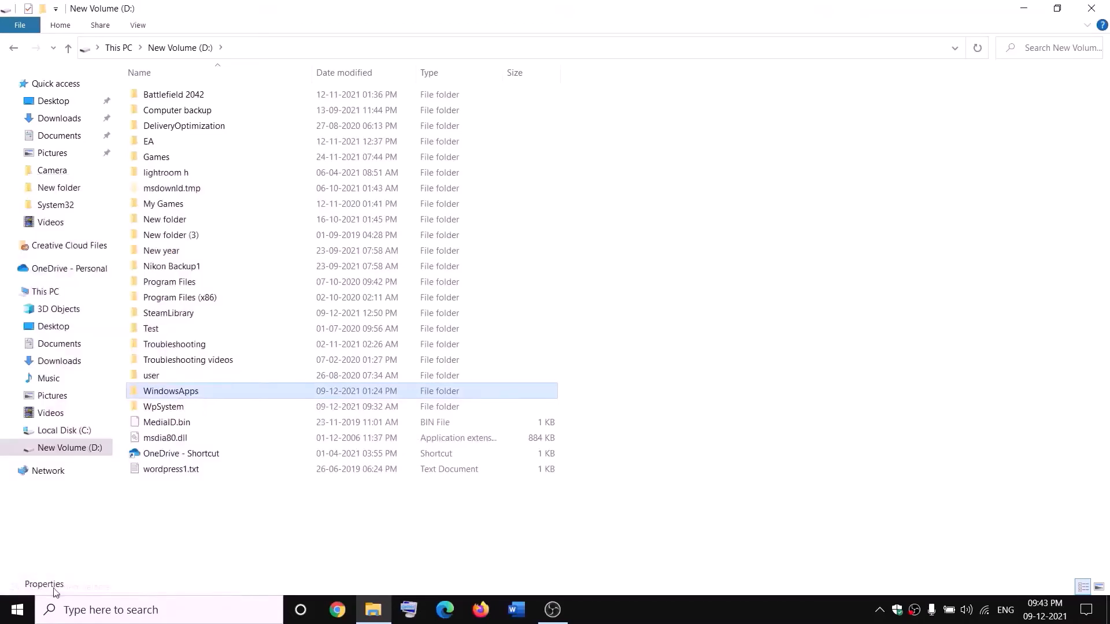
{"action": "left_click", "coordinate": [314, 283]}
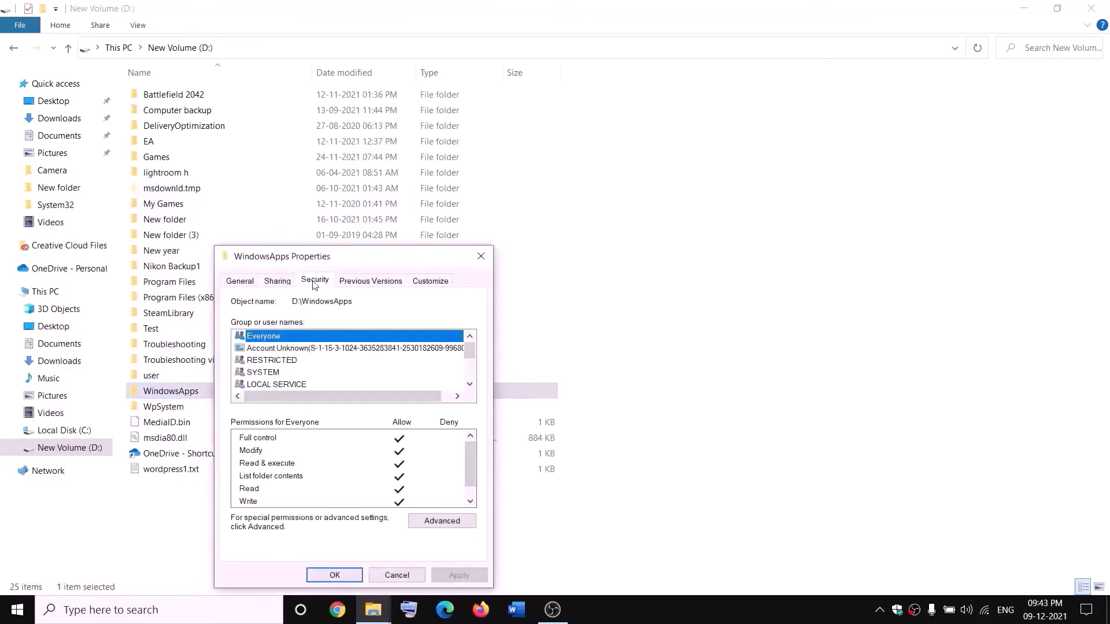
{"action": "left_click", "coordinate": [442, 522]}
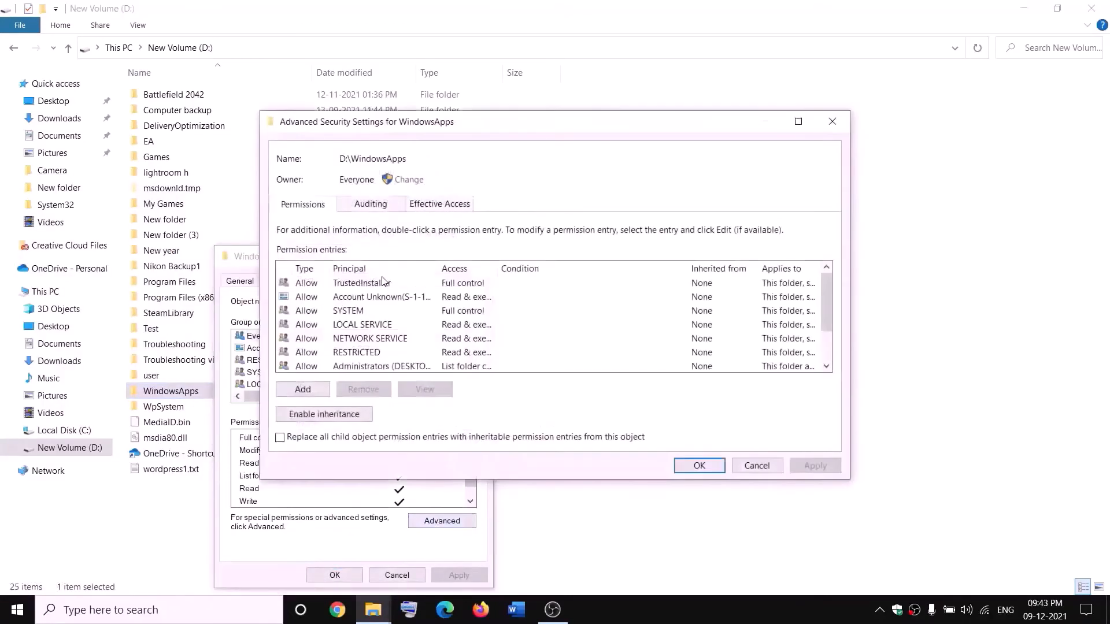
Step: Set the WindowsApps folder's owner to Everyone, checking the name before accepting it
{"action": "left_click", "coordinate": [409, 180]}
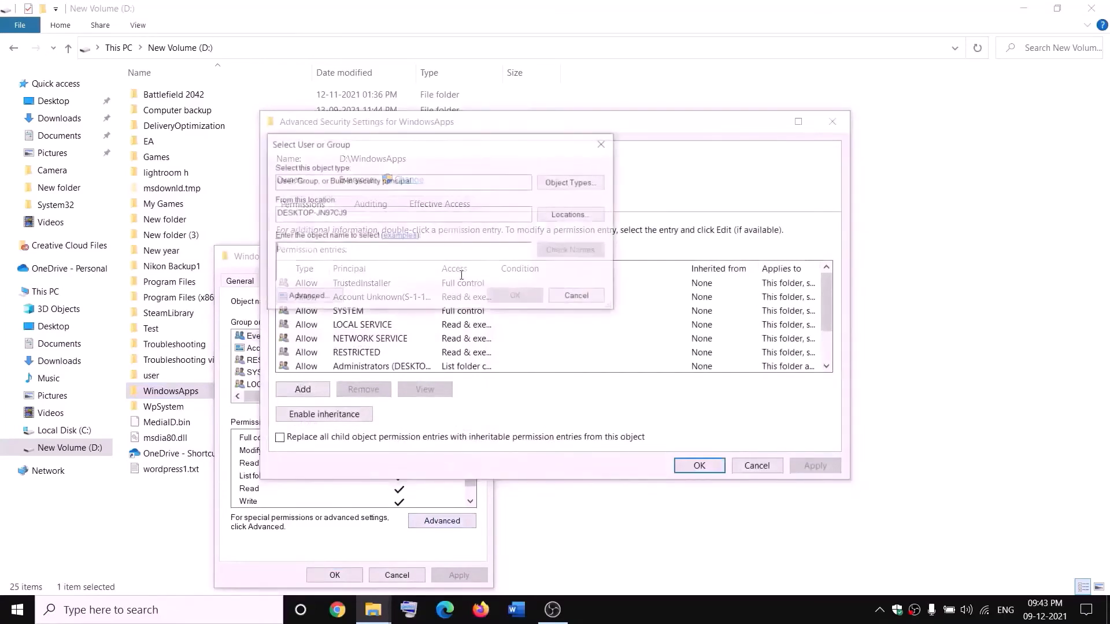
{"action": "type", "text": "ever"}
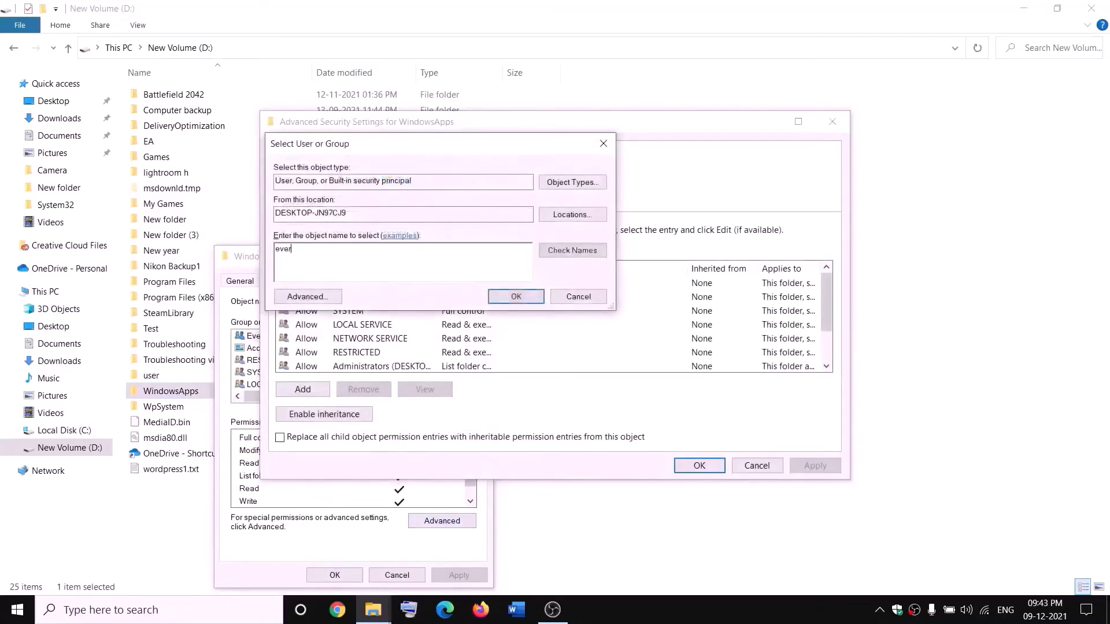
{"action": "type", "text": "yone"}
{"action": "left_click", "coordinate": [600, 254]}
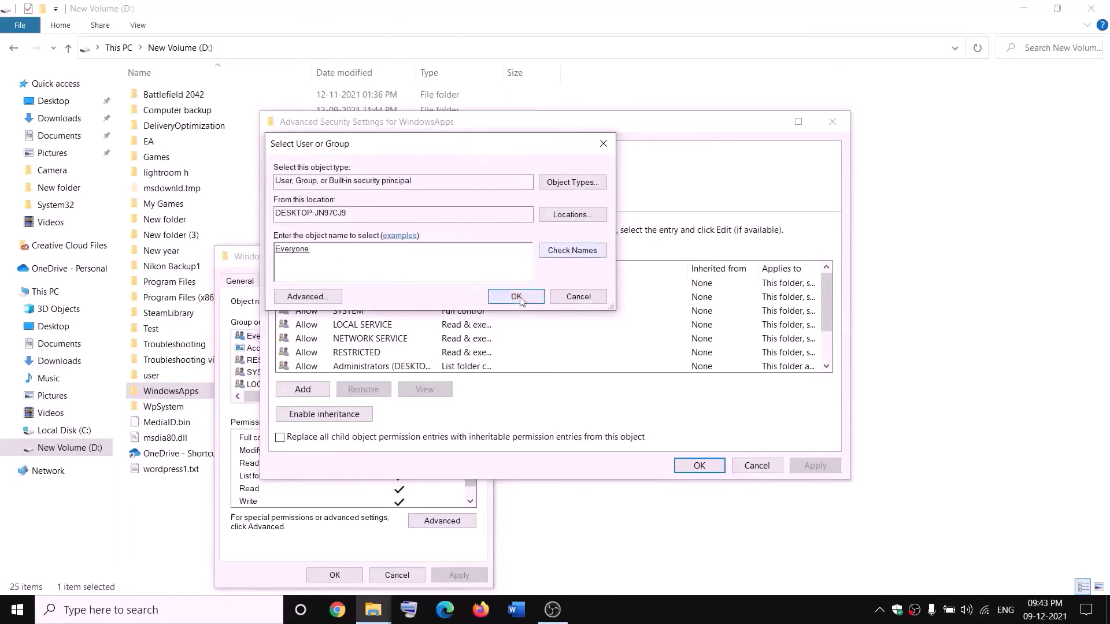
{"action": "left_click", "coordinate": [516, 297]}
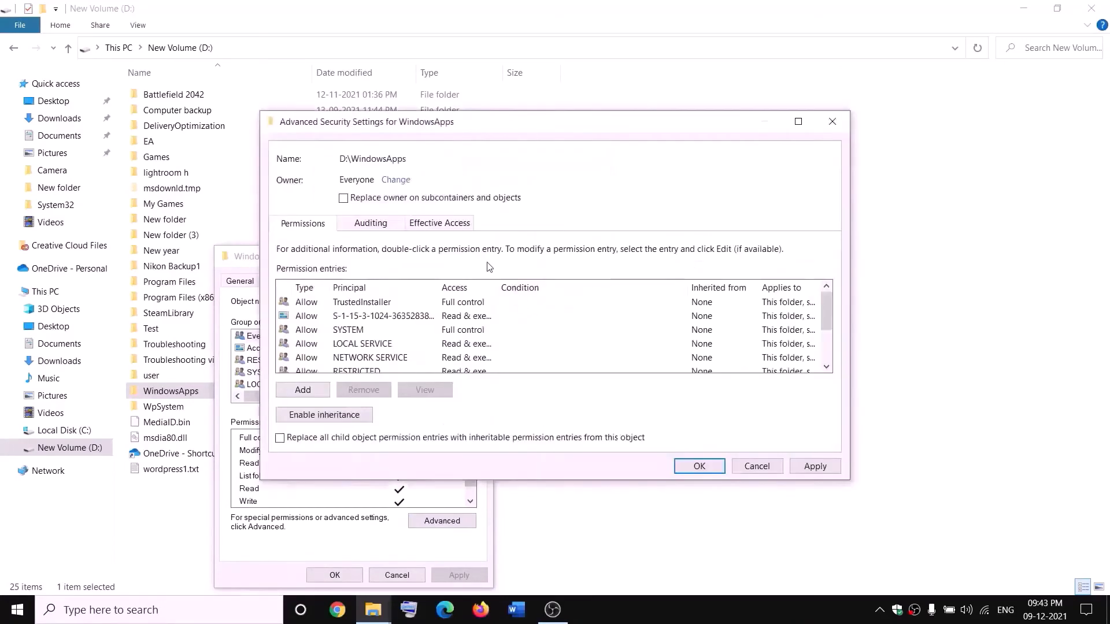
Step: Enable replacing the owner on subcontainers and objects, apply the ownership change and close the WindowsApps properties
{"action": "left_click", "coordinate": [344, 199]}
{"action": "left_click", "coordinate": [815, 466]}
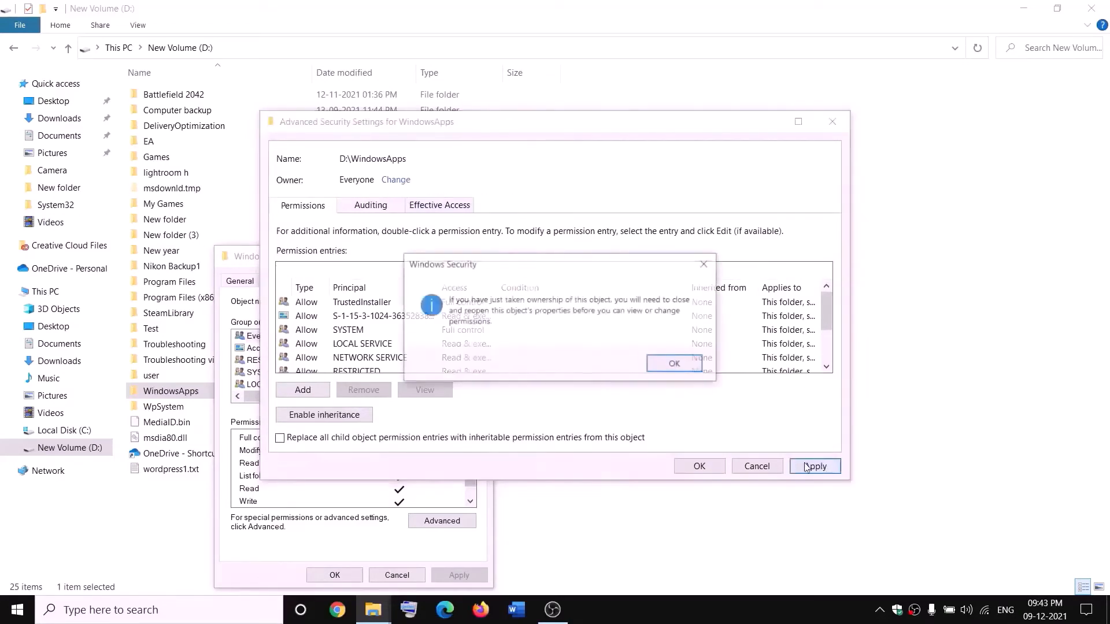
{"action": "left_click", "coordinate": [675, 364]}
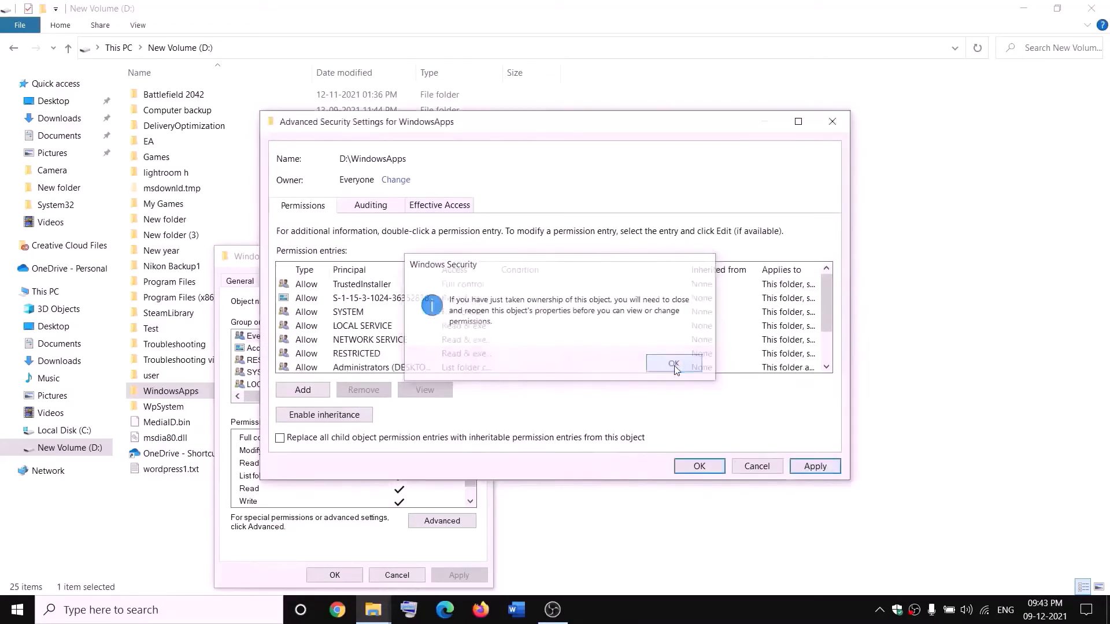
{"action": "left_click", "coordinate": [698, 466]}
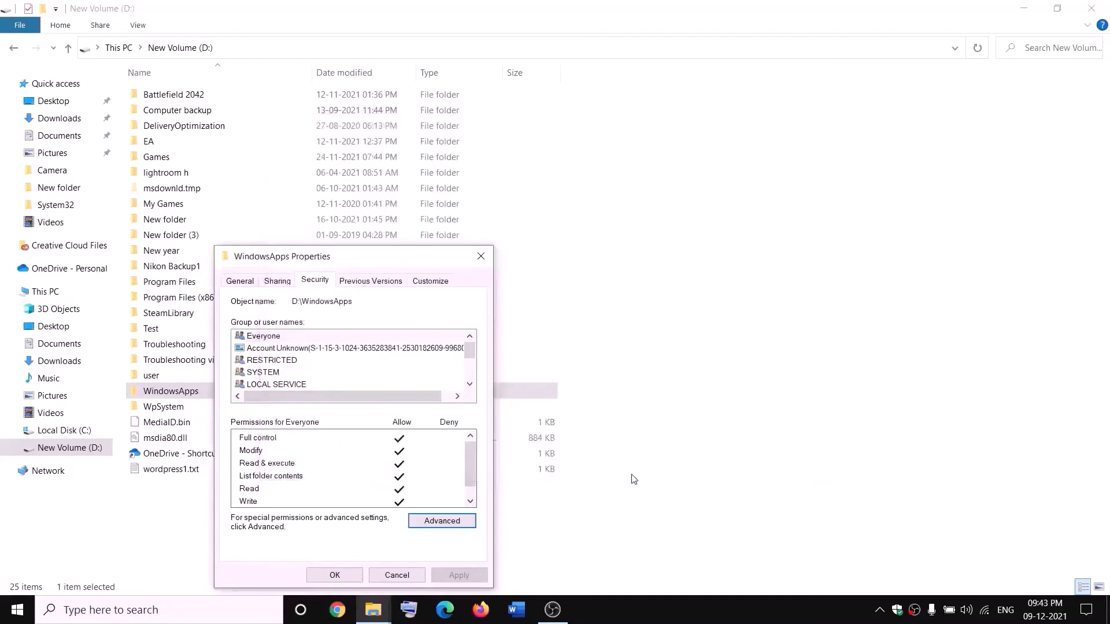
{"action": "left_click", "coordinate": [334, 576]}
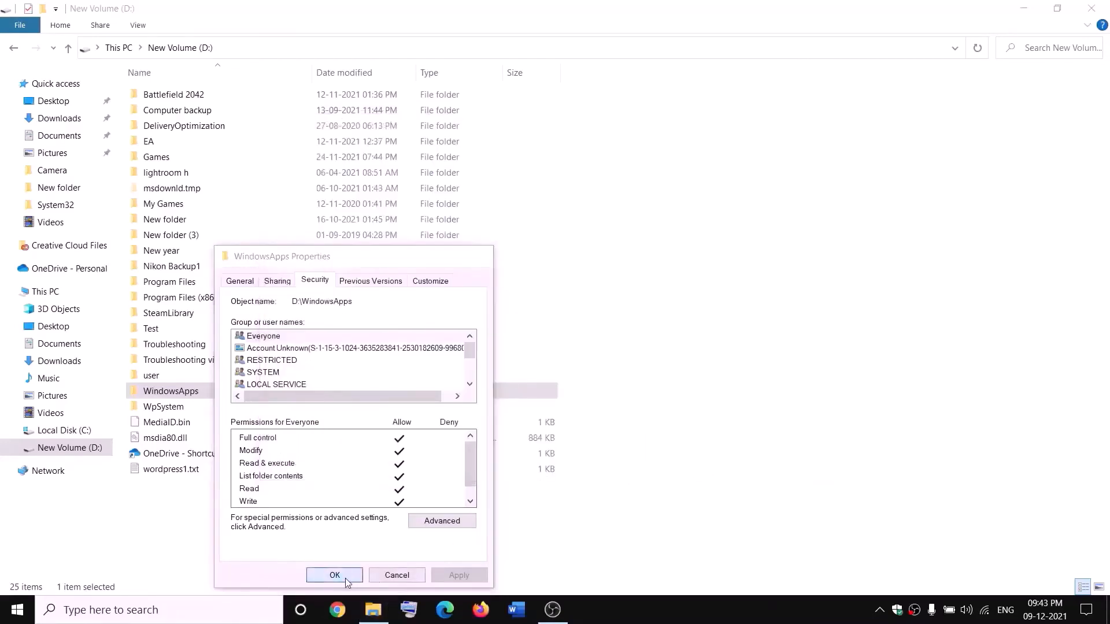
Step: Reopen the WindowsApps folder's properties and return to its advanced security settings
{"action": "right_click", "coordinate": [211, 397]}
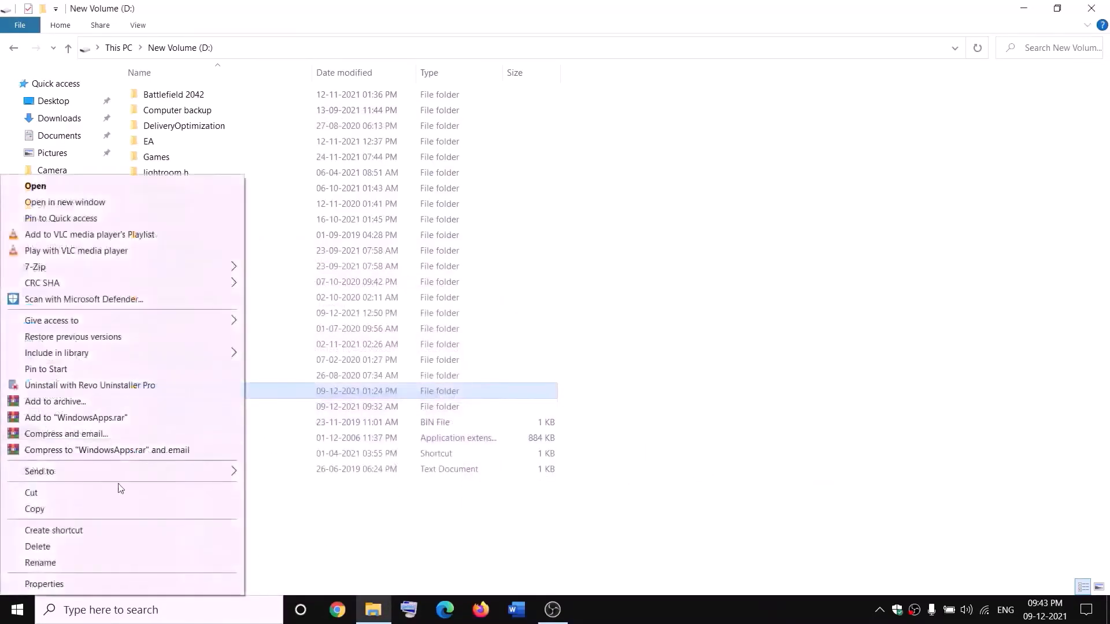
{"action": "left_click", "coordinate": [42, 584]}
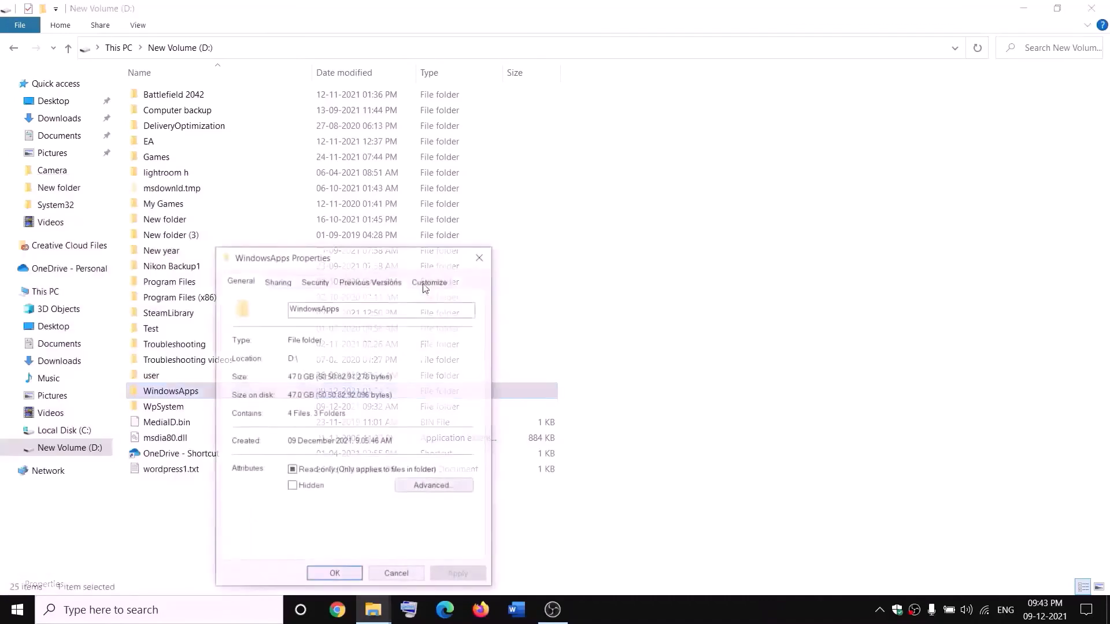
{"action": "left_click", "coordinate": [322, 282]}
{"action": "left_click", "coordinate": [472, 520]}
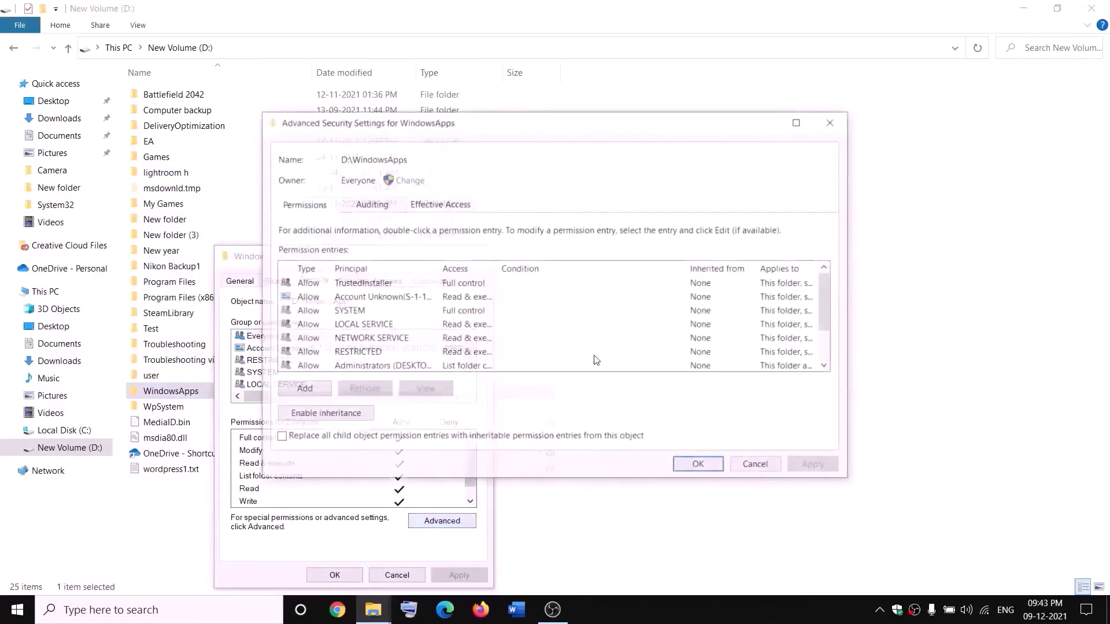
Step: Add a permission entry on WindowsApps that allows the principal Everyone full control of this folder, subfolders and files
{"action": "left_click", "coordinate": [303, 390]}
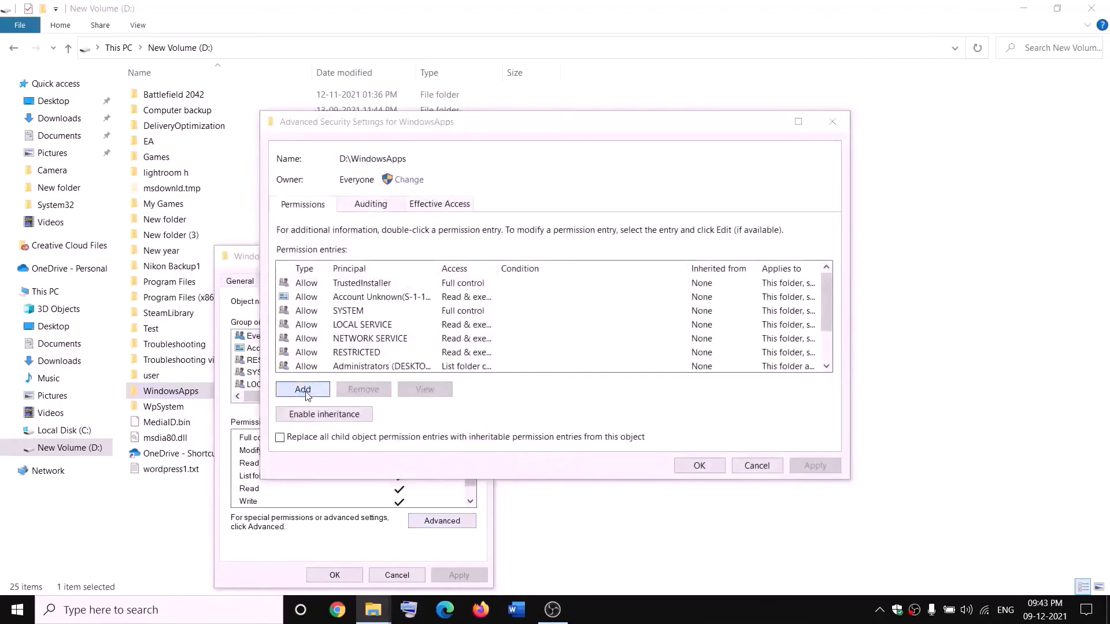
{"action": "left_click", "coordinate": [297, 134]}
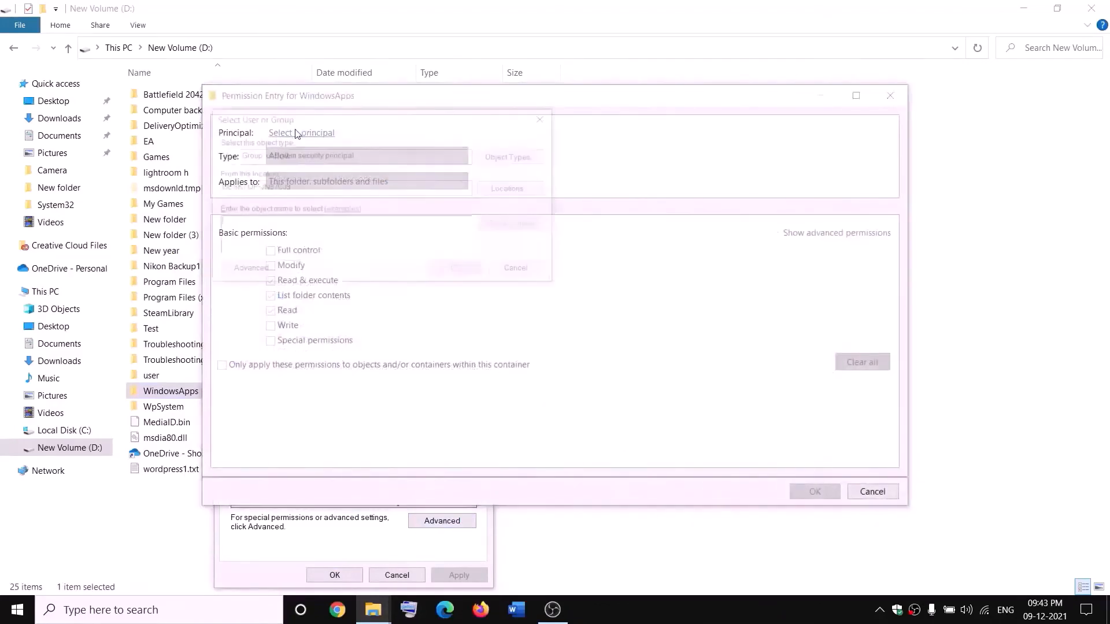
{"action": "type", "text": "ever"}
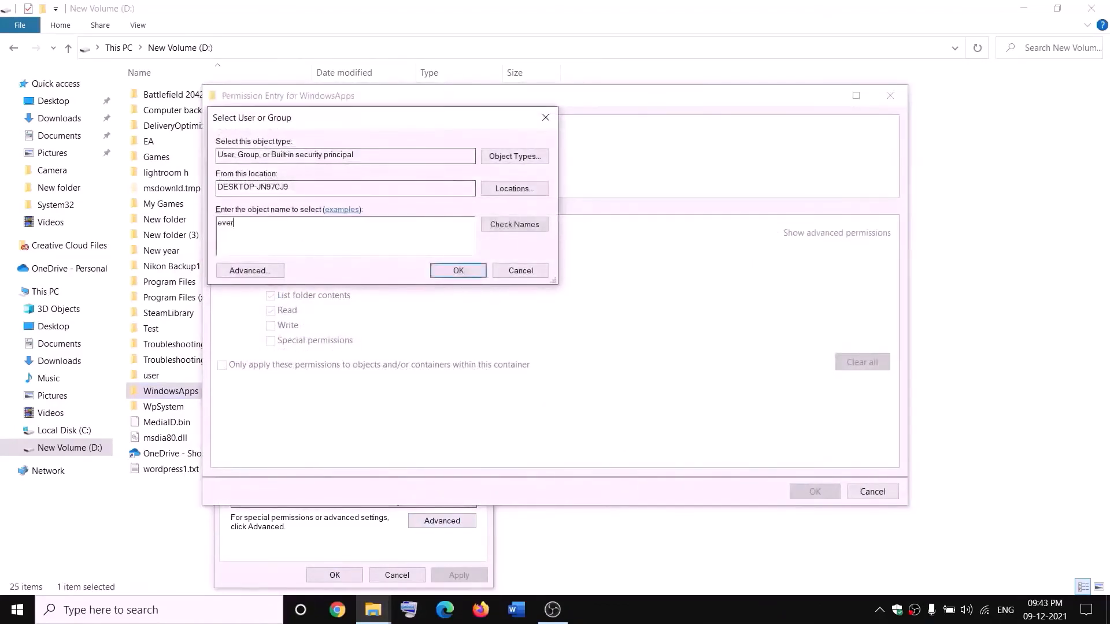
{"action": "type", "text": "yone"}
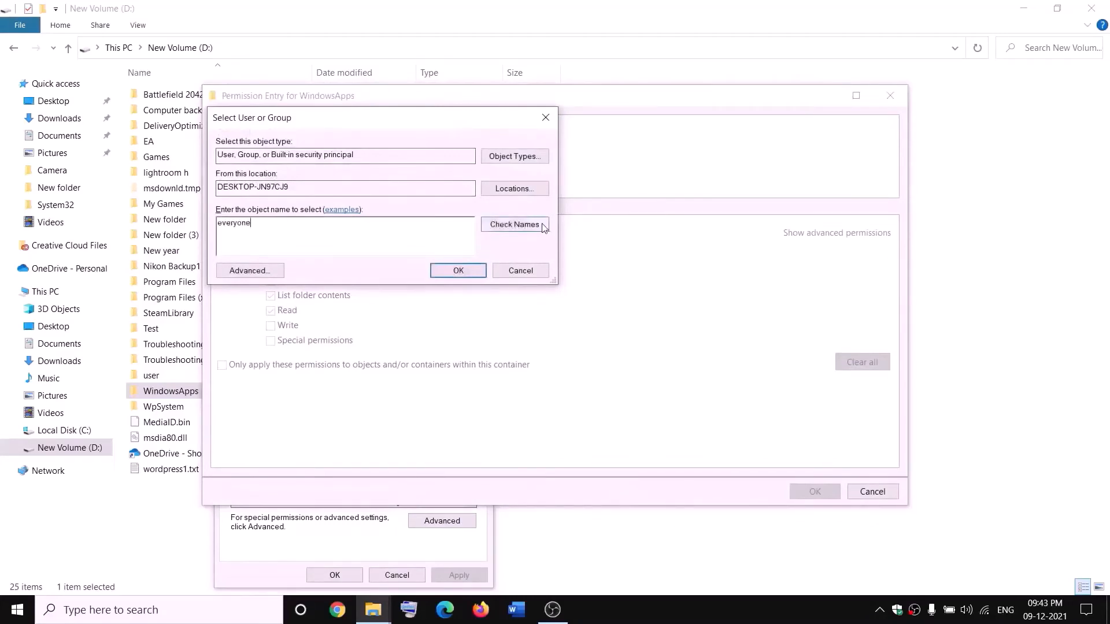
{"action": "left_click", "coordinate": [516, 228]}
{"action": "left_click", "coordinate": [458, 271]}
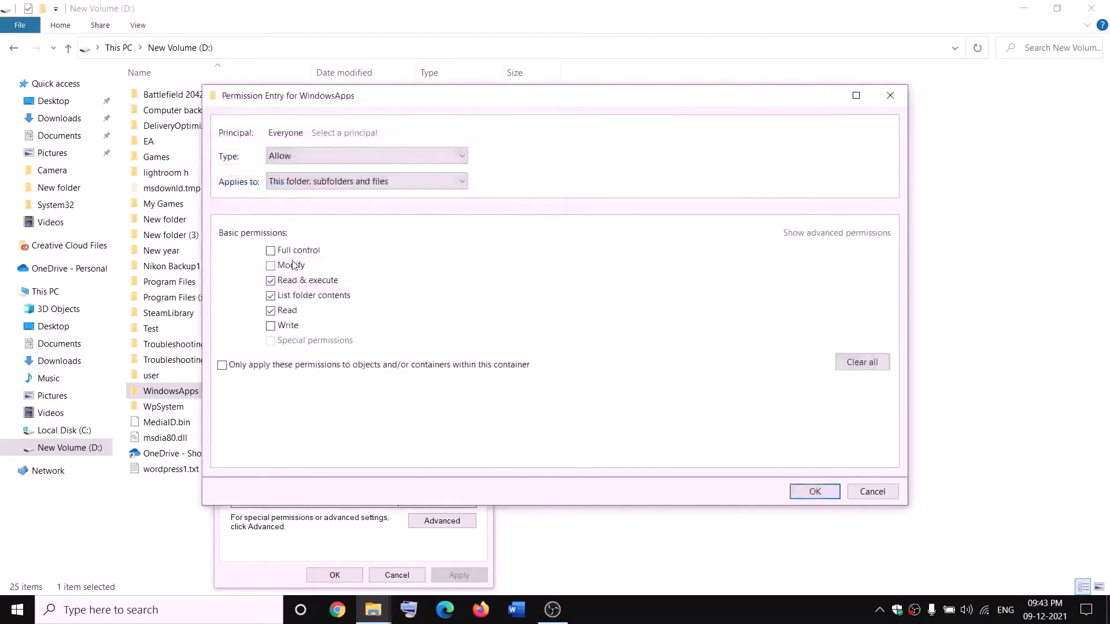
{"action": "left_click", "coordinate": [826, 490]}
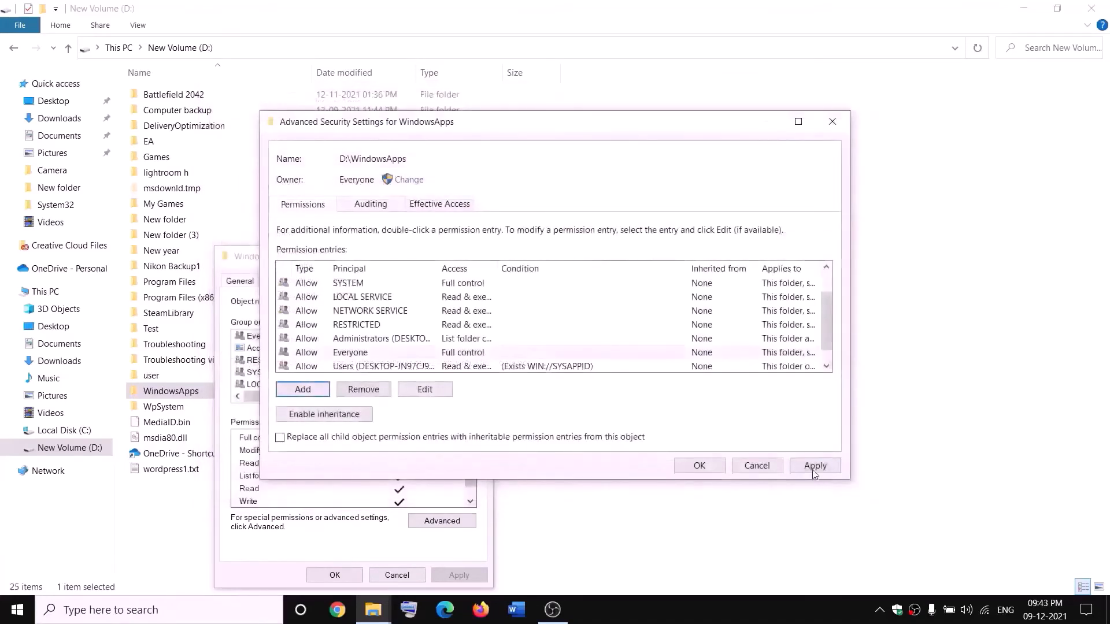
Step: Apply the new permission entry for WindowsApps and close its advanced security settings and properties
{"action": "left_click", "coordinate": [814, 467]}
{"action": "left_click", "coordinate": [695, 470]}
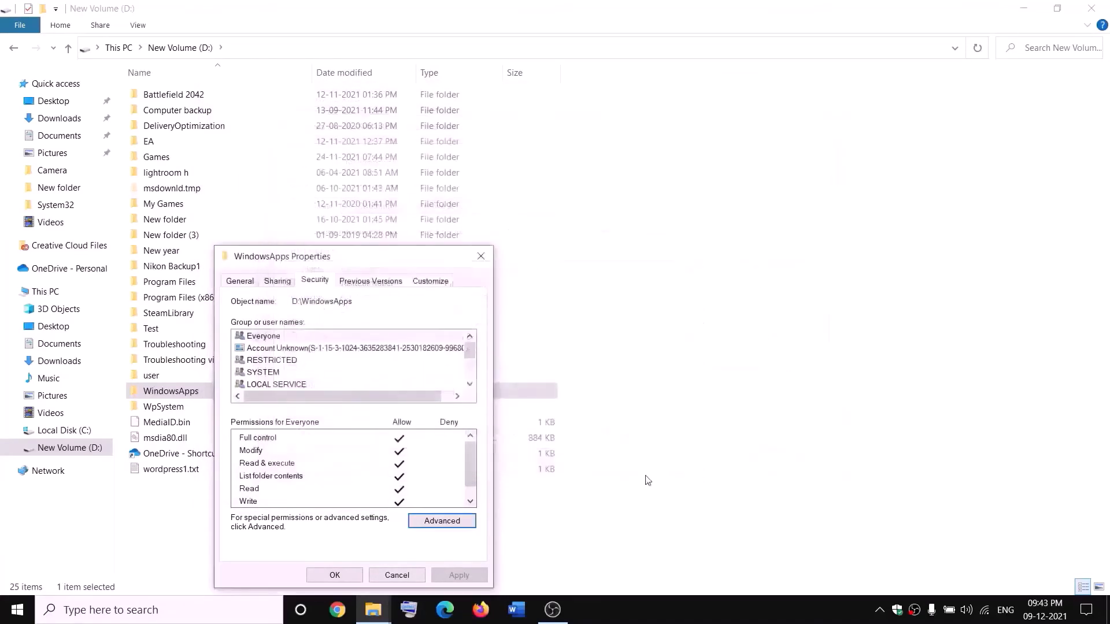
{"action": "left_click", "coordinate": [341, 575]}
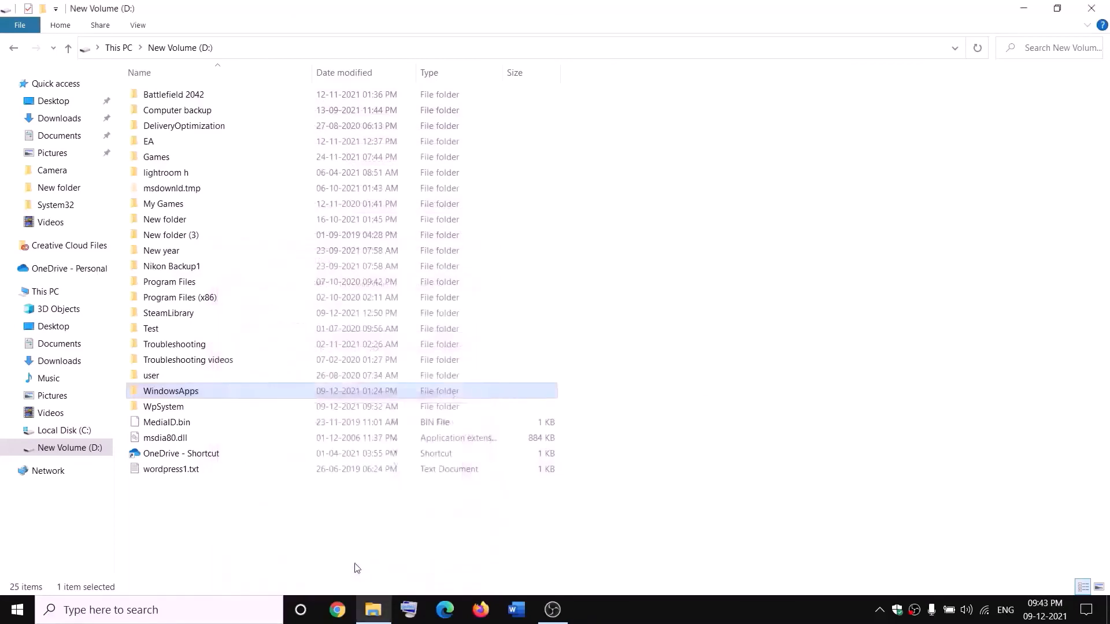
Step: Rename the WindowsApps folder on the D: drive as WindowsApps.old
{"action": "right_click", "coordinate": [211, 398]}
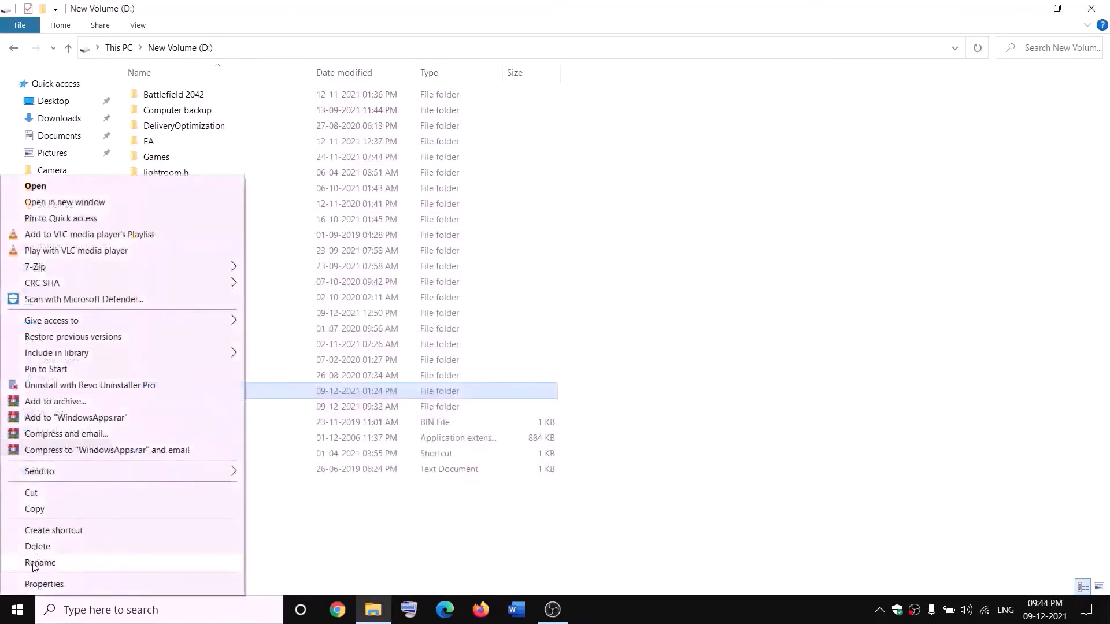
{"action": "left_click", "coordinate": [36, 564]}
{"action": "left_click", "coordinate": [207, 388]}
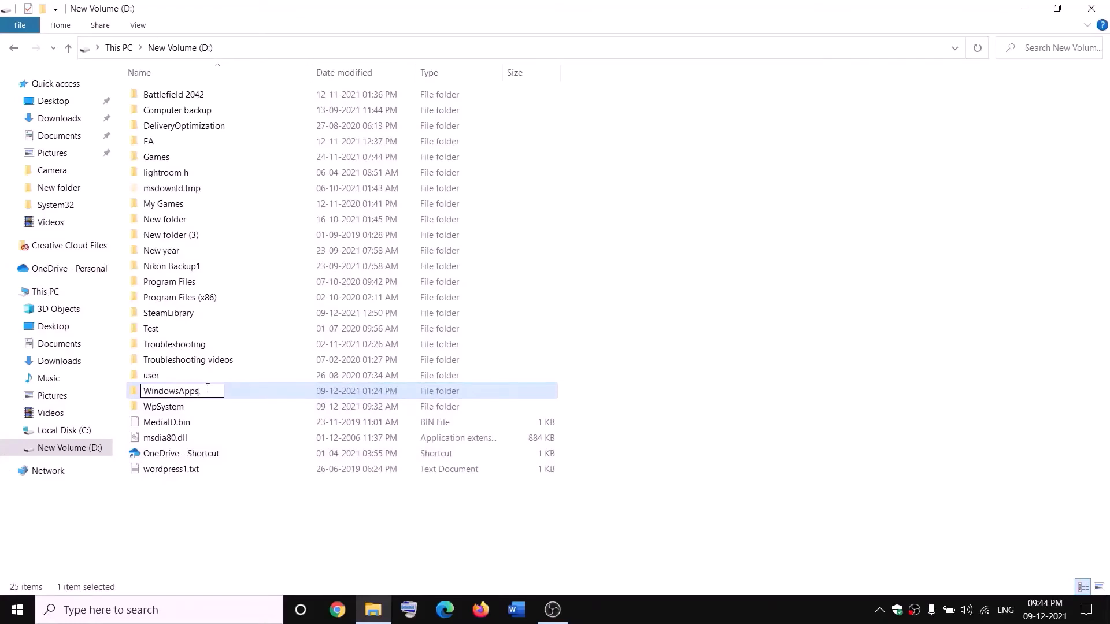
{"action": "type", "text": ".old"}
{"action": "left_click", "coordinate": [253, 504]}
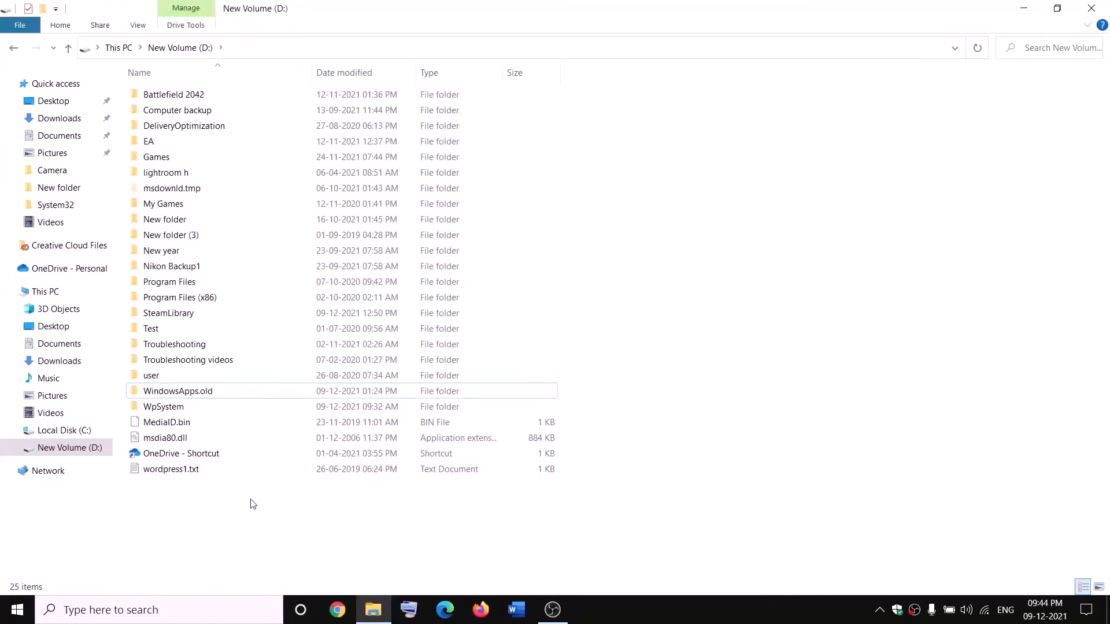
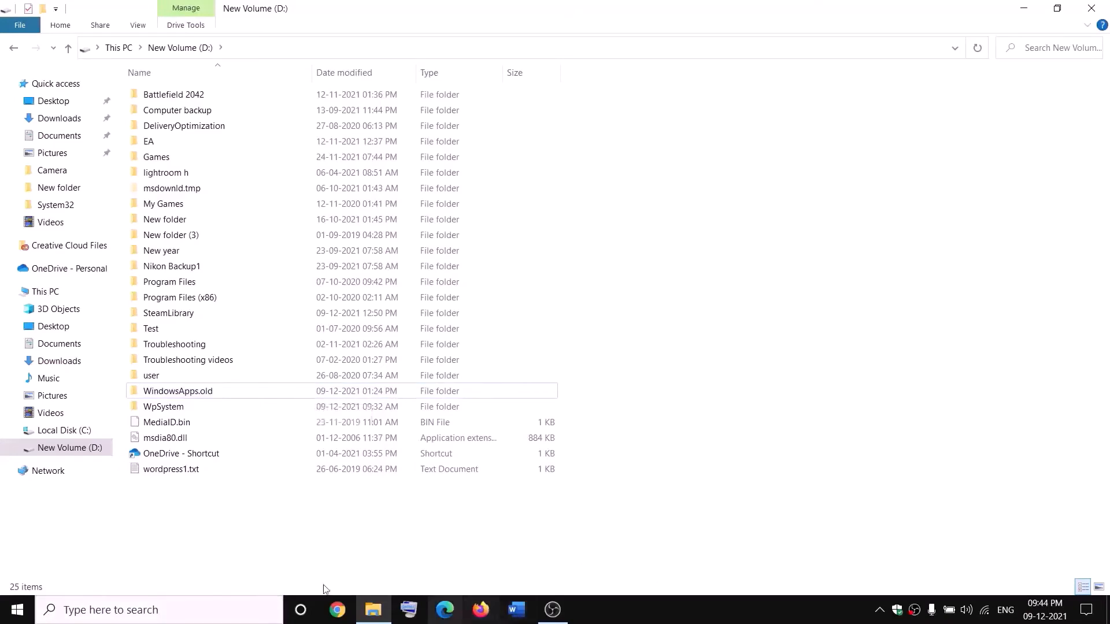
Step: Open Task Manager, end the Gaming Services background process, and close Task Manager
{"action": "right_click", "coordinate": [16, 609]}
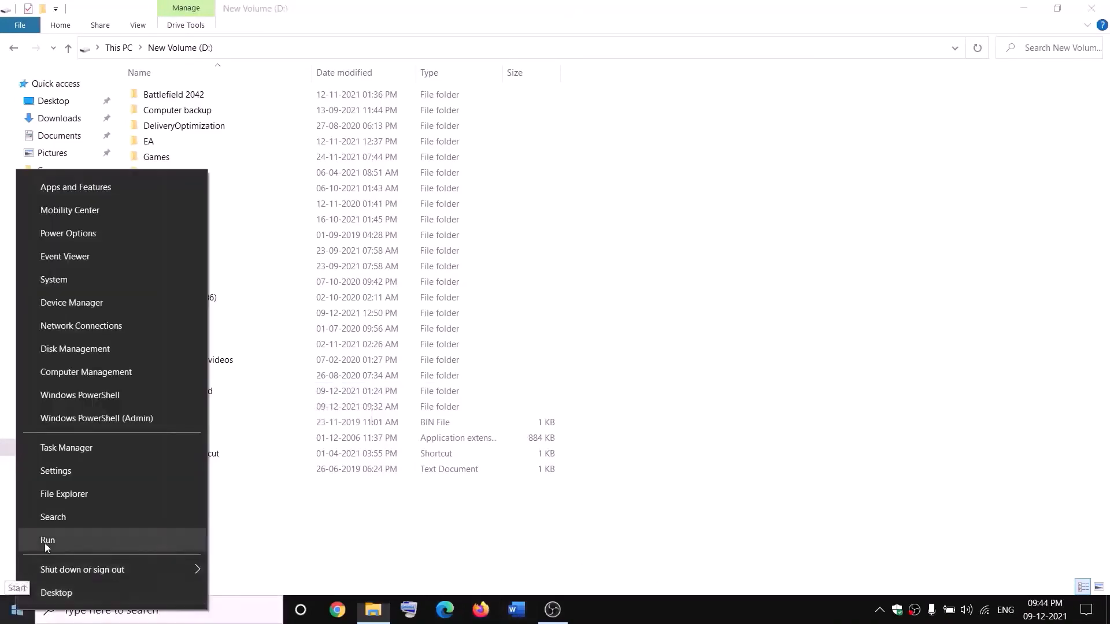
{"action": "left_click", "coordinate": [61, 447]}
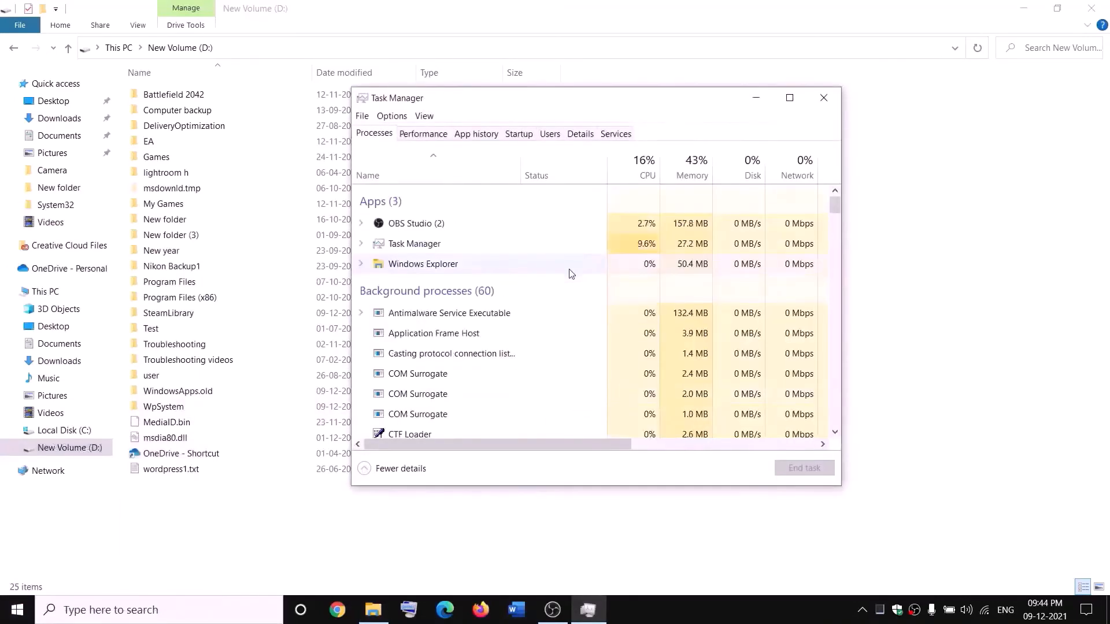
{"action": "scroll", "coordinate": [503, 324], "scroll_direction": "down", "scroll_amount": 2}
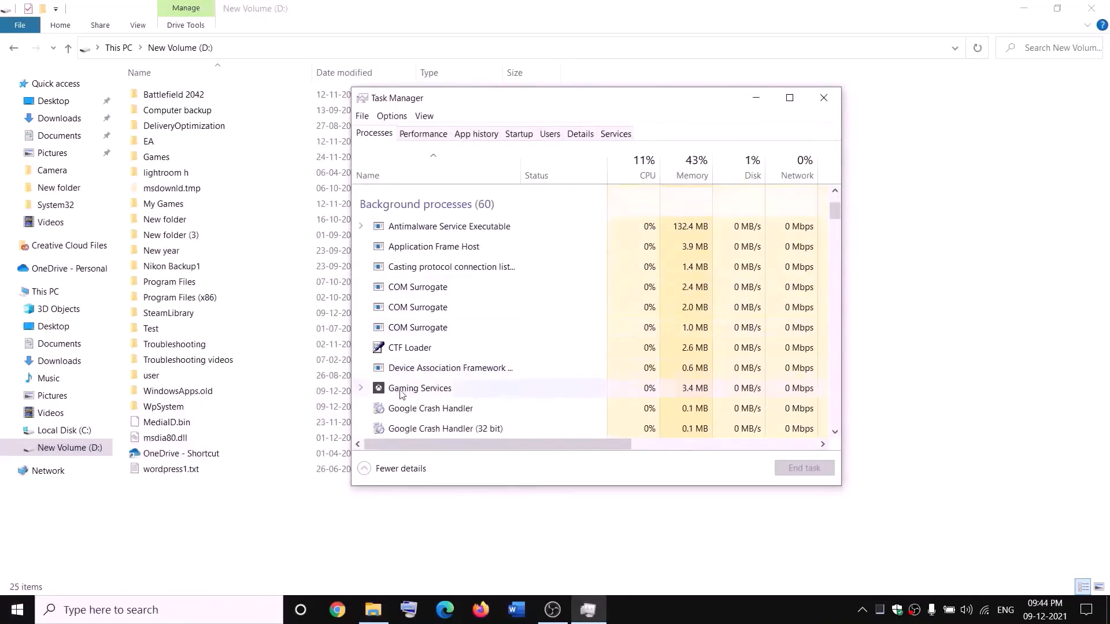
{"action": "left_click", "coordinate": [402, 392]}
{"action": "right_click", "coordinate": [401, 392]}
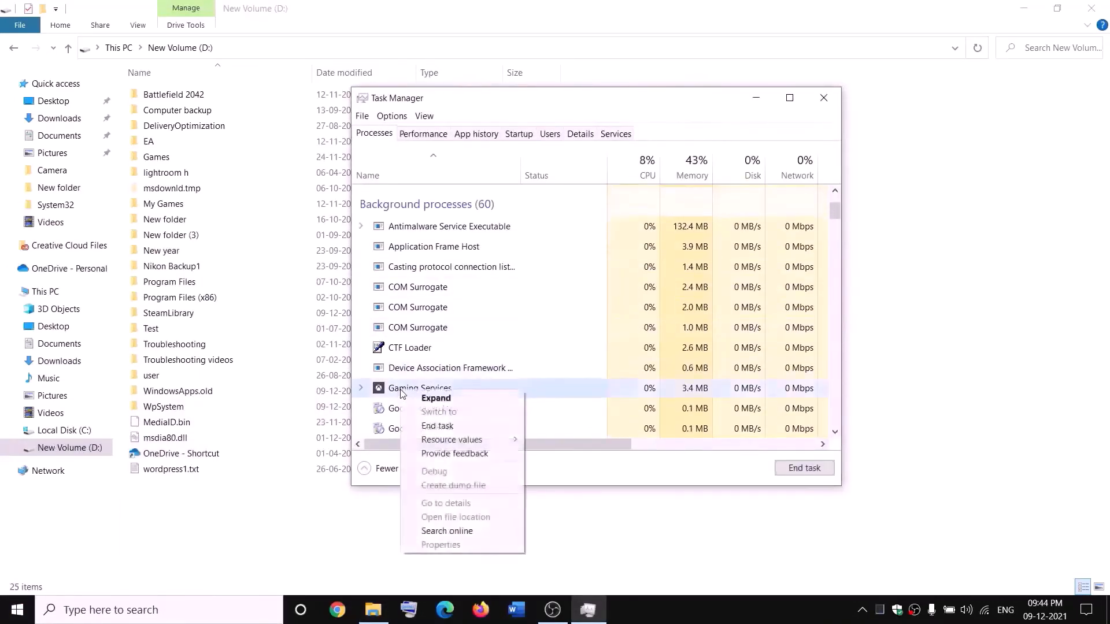
{"action": "left_click", "coordinate": [444, 428]}
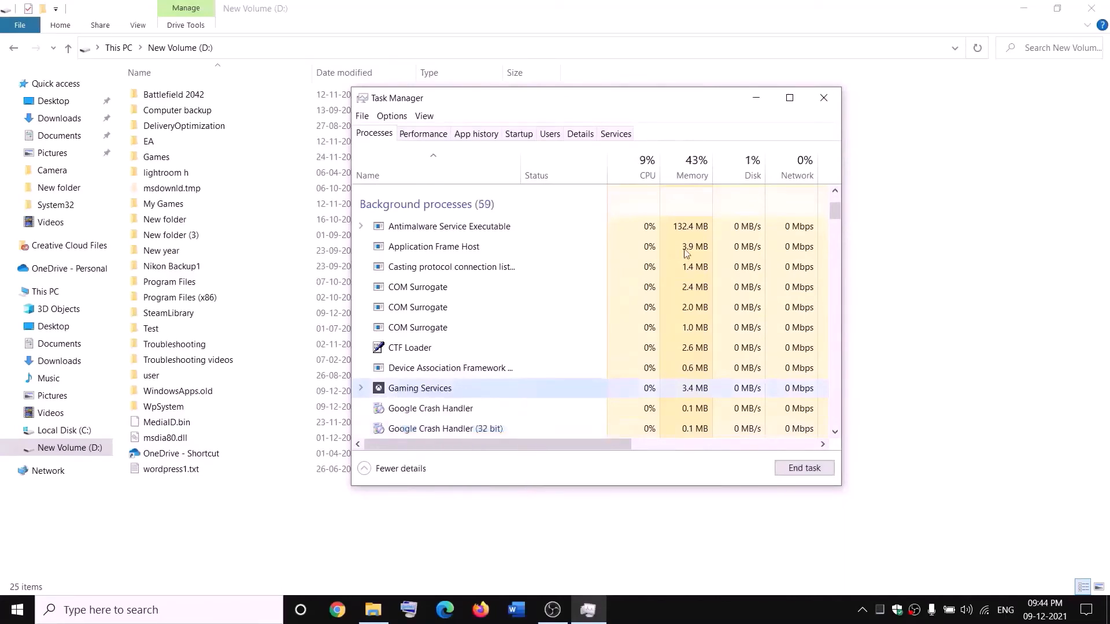
{"action": "left_click", "coordinate": [834, 99]}
Step: Open the Windows Services console and jump to the Gaming Services entries
{"action": "left_click", "coordinate": [242, 609]}
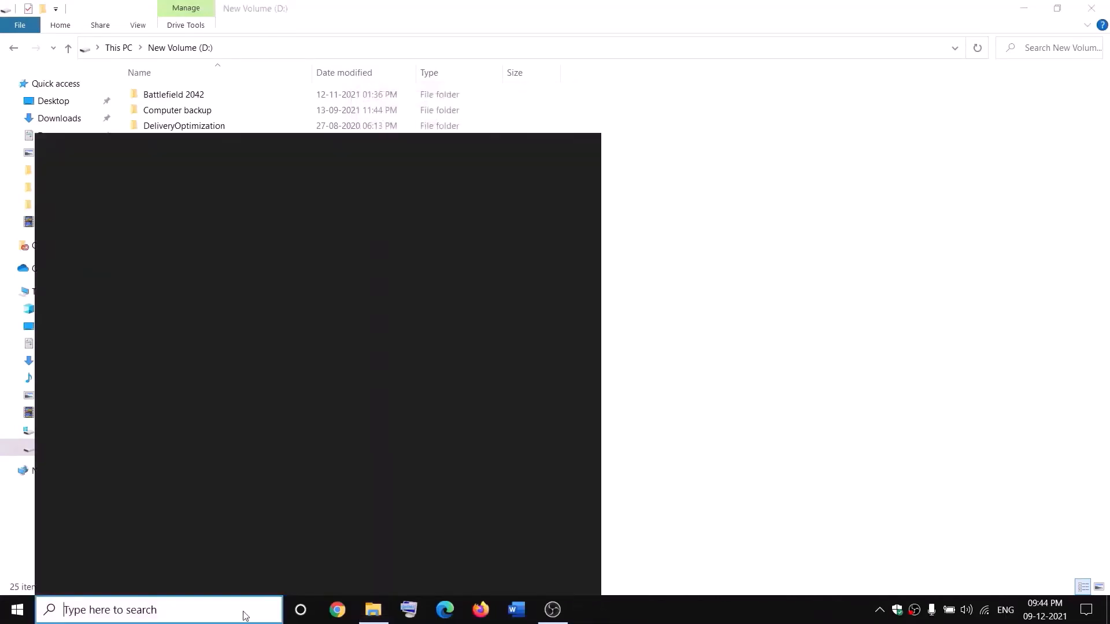
{"action": "type", "text": "servi"}
{"action": "key", "text": "Return"}
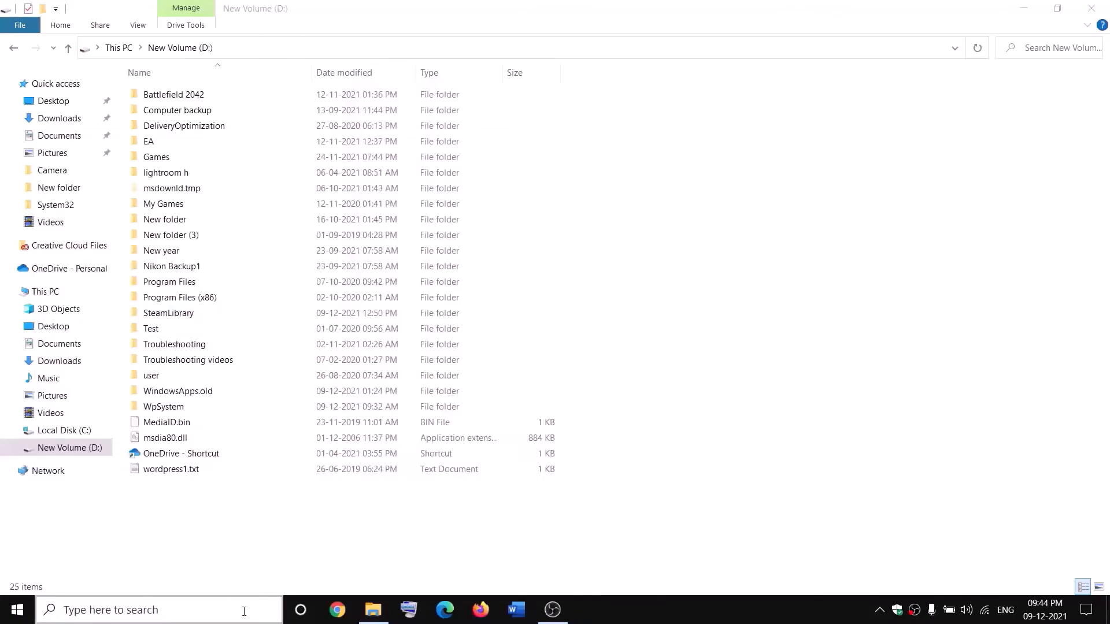
{"action": "left_click", "coordinate": [478, 305]}
{"action": "key", "text": "g"}
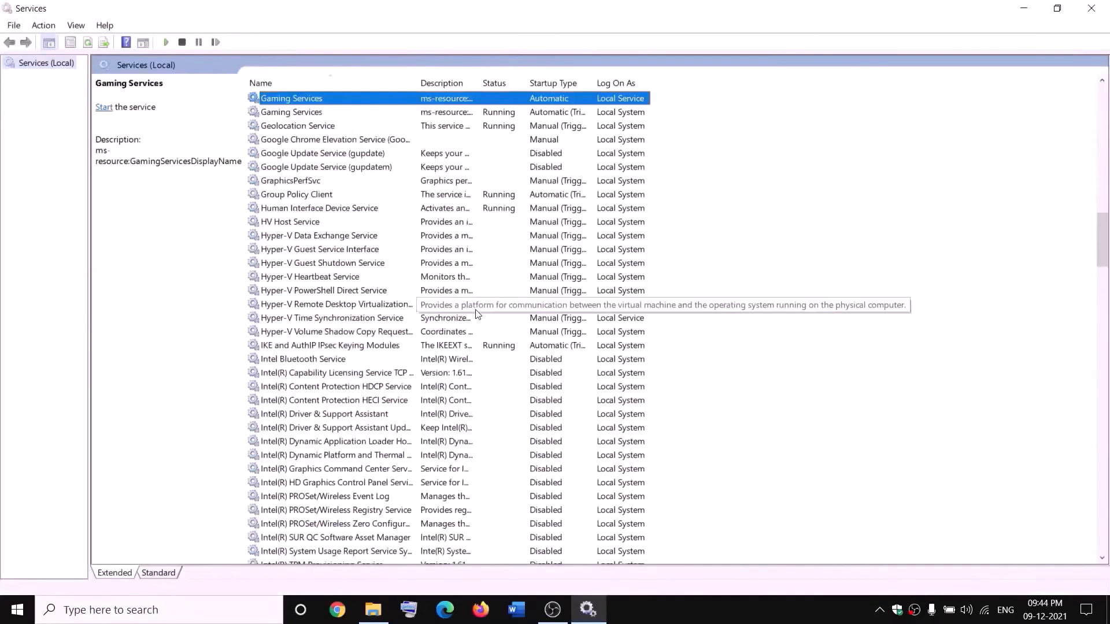
Step: Stop both Gaming Services entries, starting the idle one that logs on as Local Service before stopping it
{"action": "left_click", "coordinate": [491, 157]}
{"action": "left_click", "coordinate": [460, 99]}
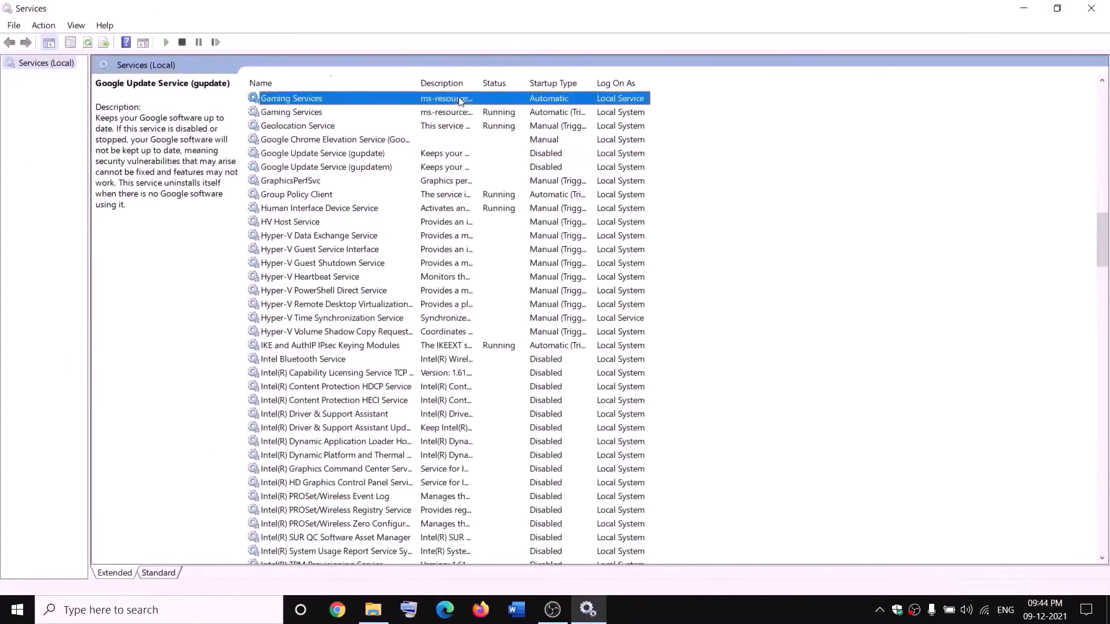
{"action": "right_click", "coordinate": [459, 100]}
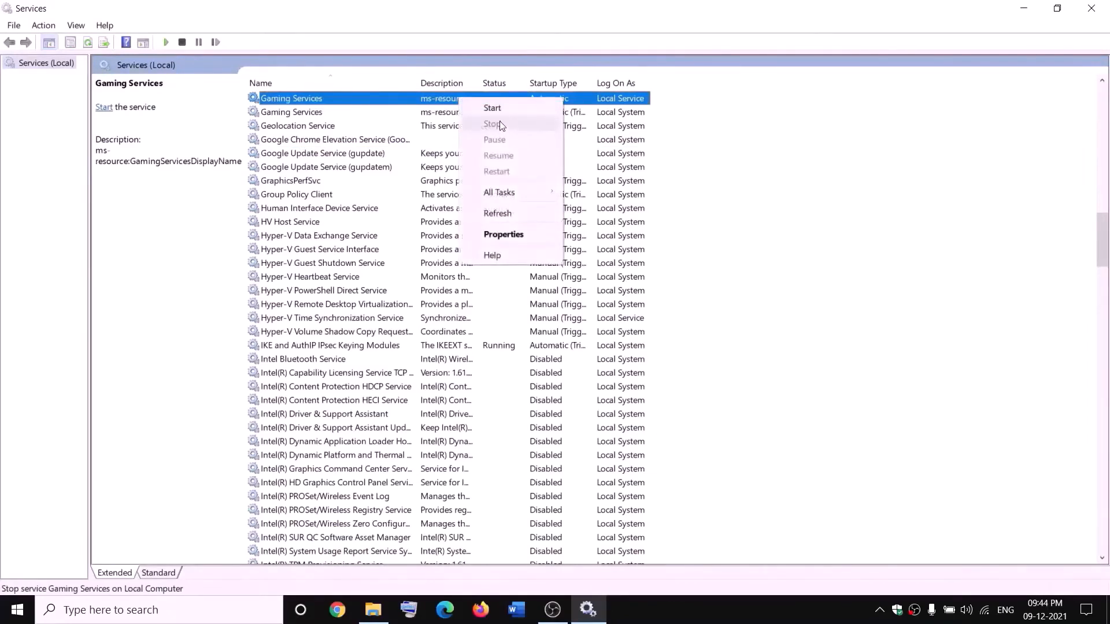
{"action": "left_click", "coordinate": [496, 108]}
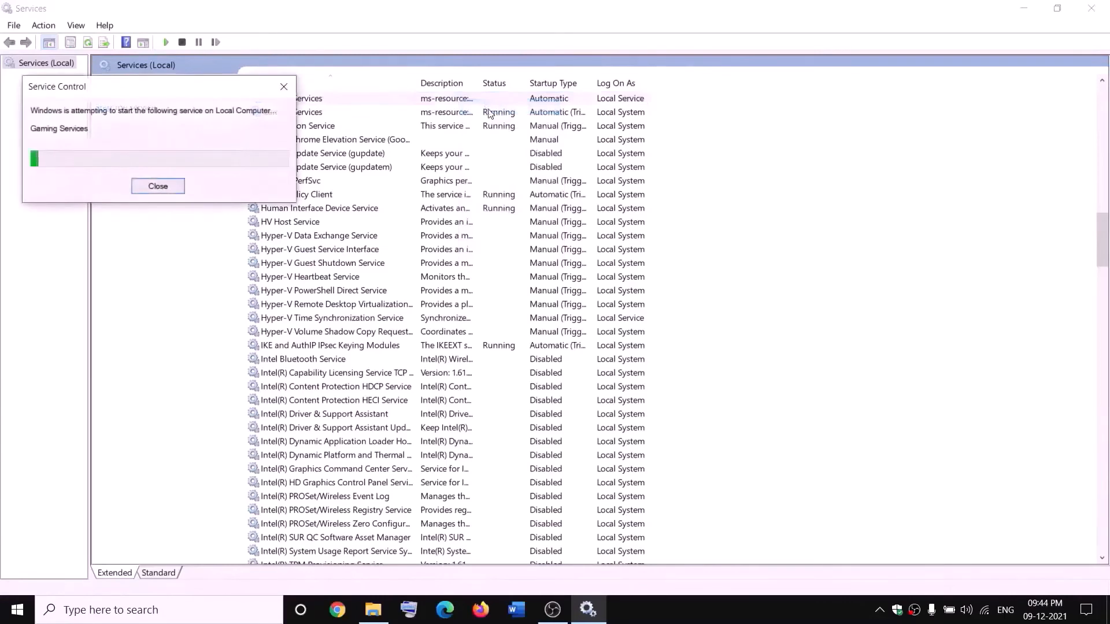
{"action": "right_click", "coordinate": [452, 101]}
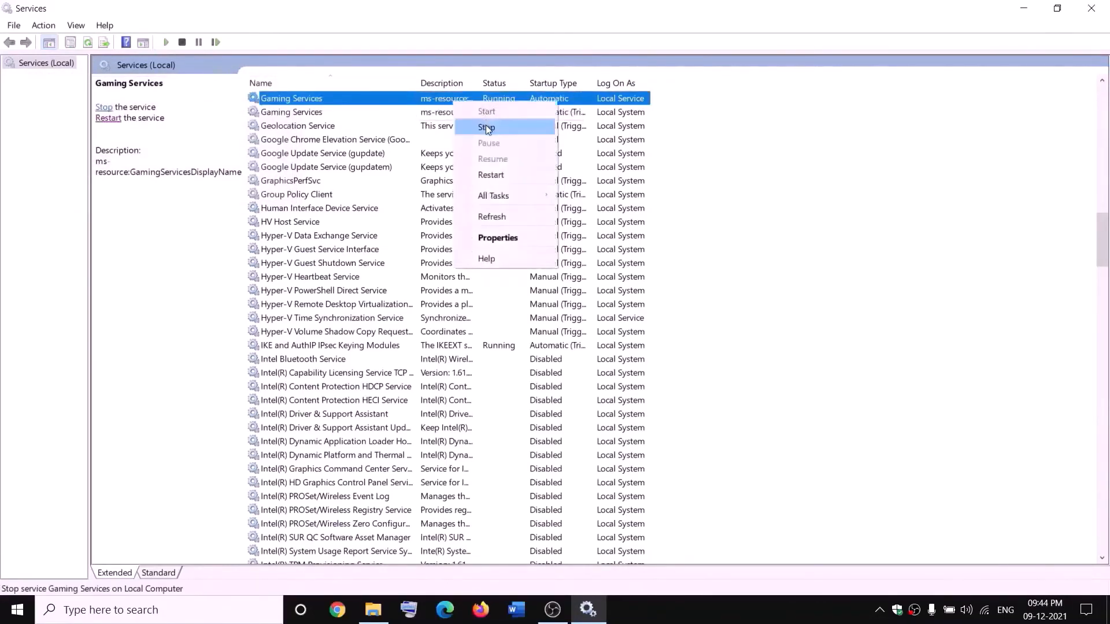
{"action": "left_click", "coordinate": [486, 126]}
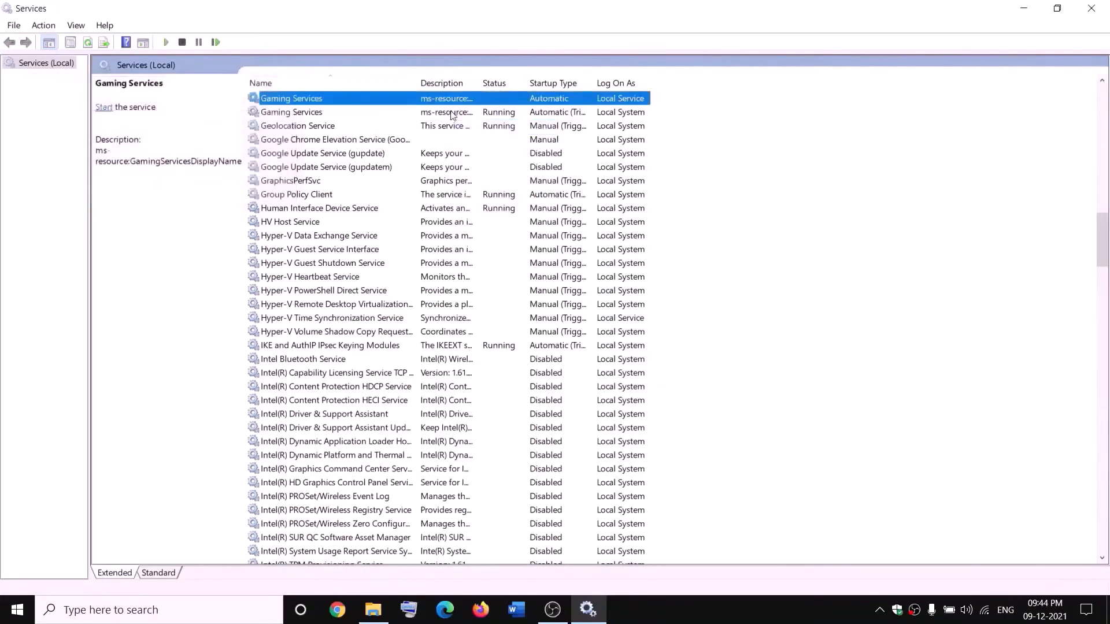
{"action": "left_click", "coordinate": [452, 113]}
{"action": "right_click", "coordinate": [452, 115]}
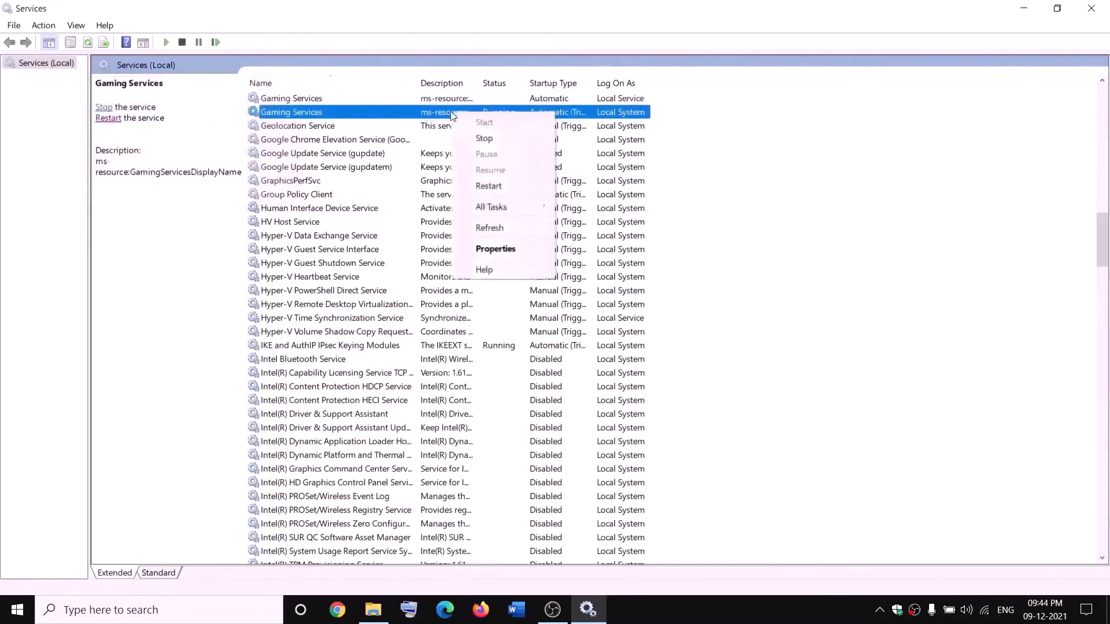
{"action": "left_click", "coordinate": [504, 139]}
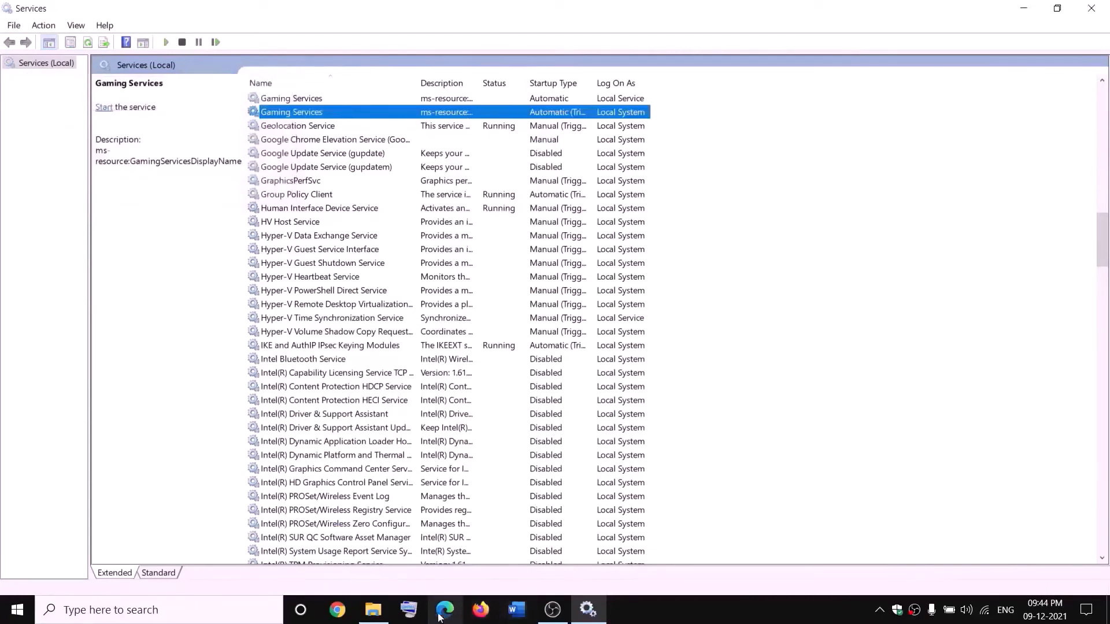
Step: Start both stopped Gaming Services entries again in the Services console
{"action": "left_click", "coordinate": [373, 610]}
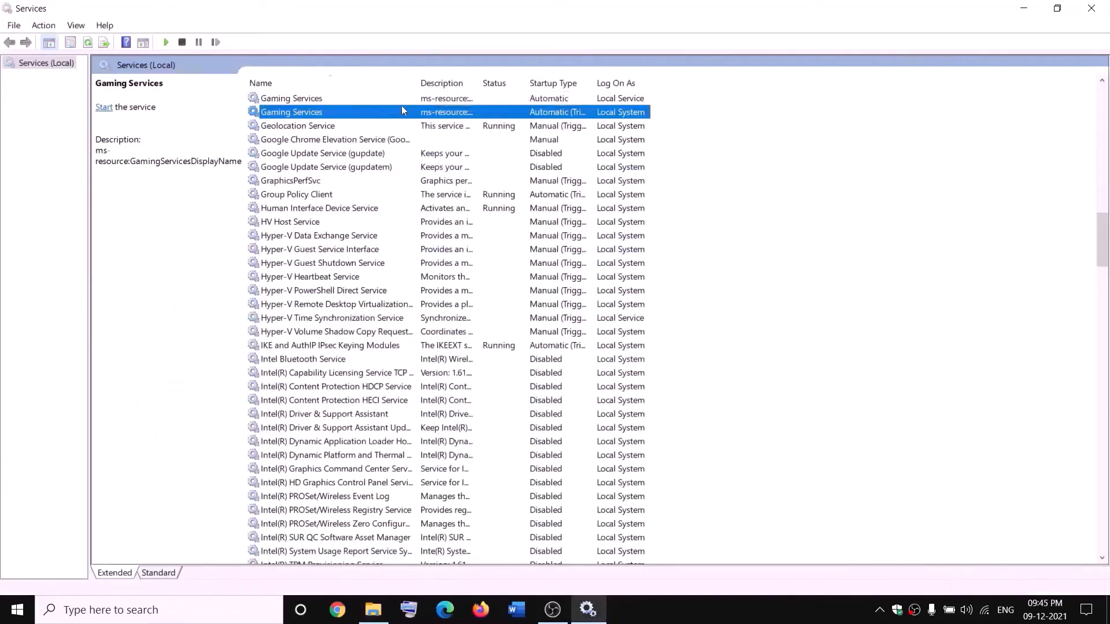
{"action": "left_click", "coordinate": [410, 99]}
{"action": "right_click", "coordinate": [410, 100]}
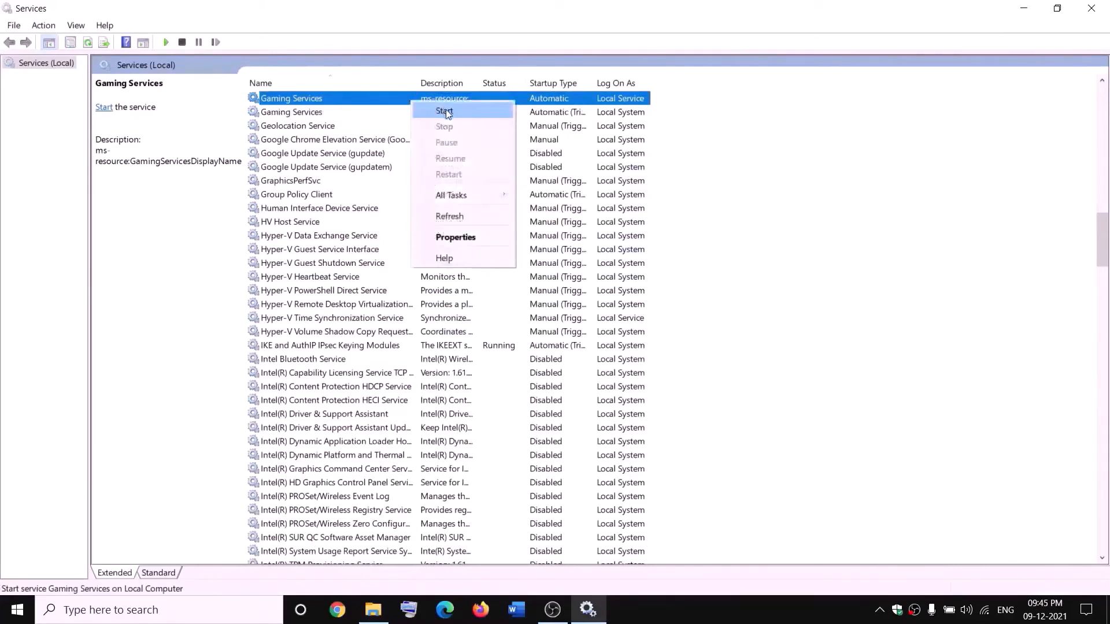
{"action": "left_click", "coordinate": [444, 111]}
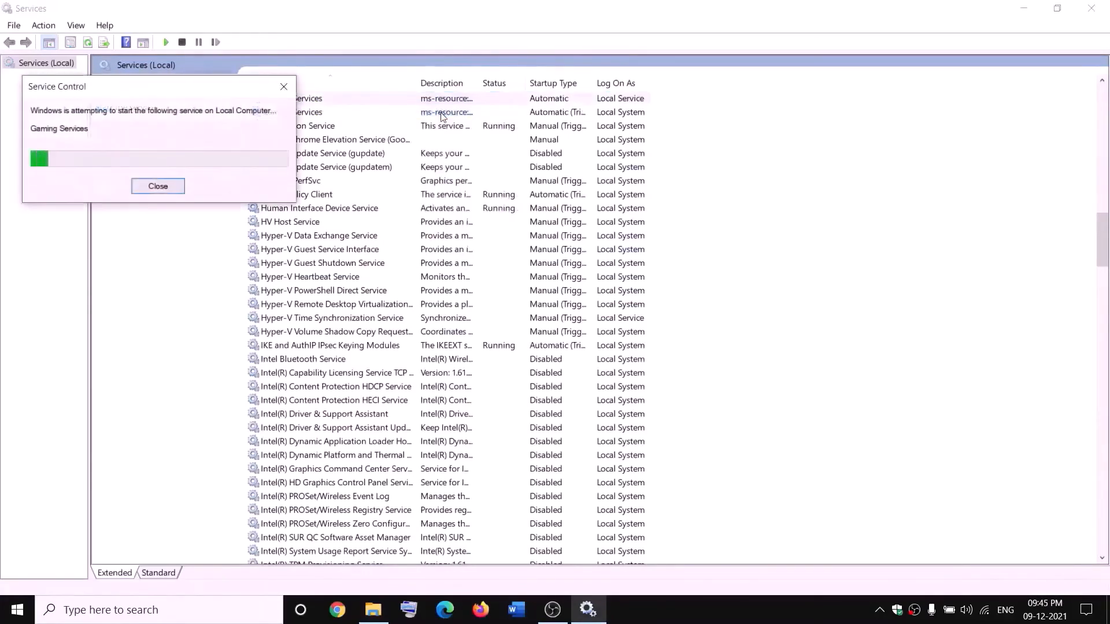
{"action": "left_click", "coordinate": [441, 112]}
{"action": "right_click", "coordinate": [448, 114]}
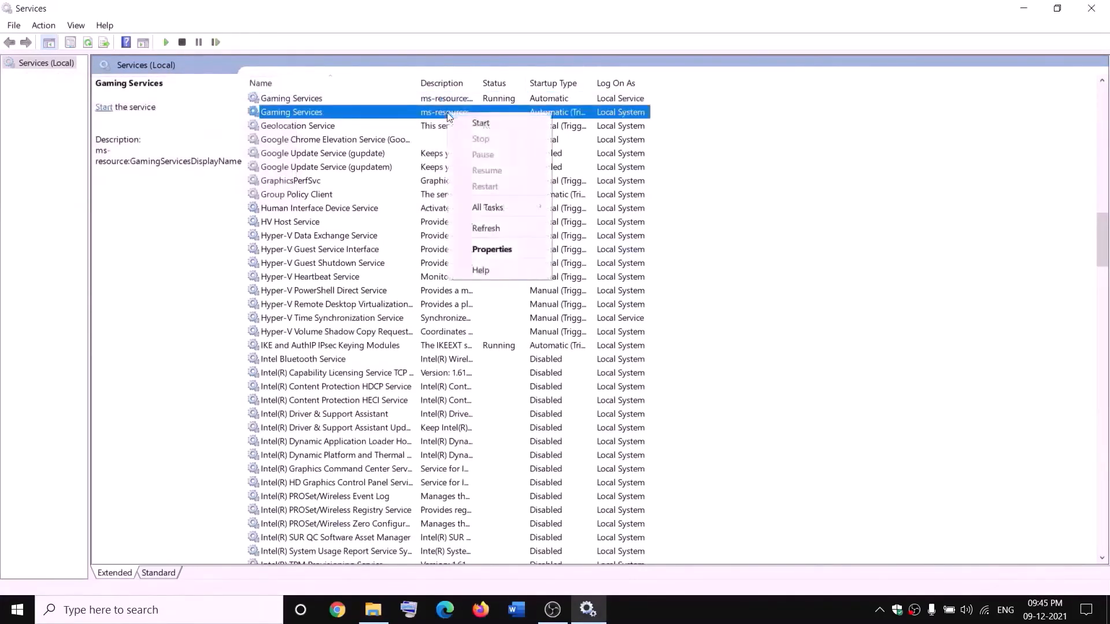
{"action": "left_click", "coordinate": [475, 123]}
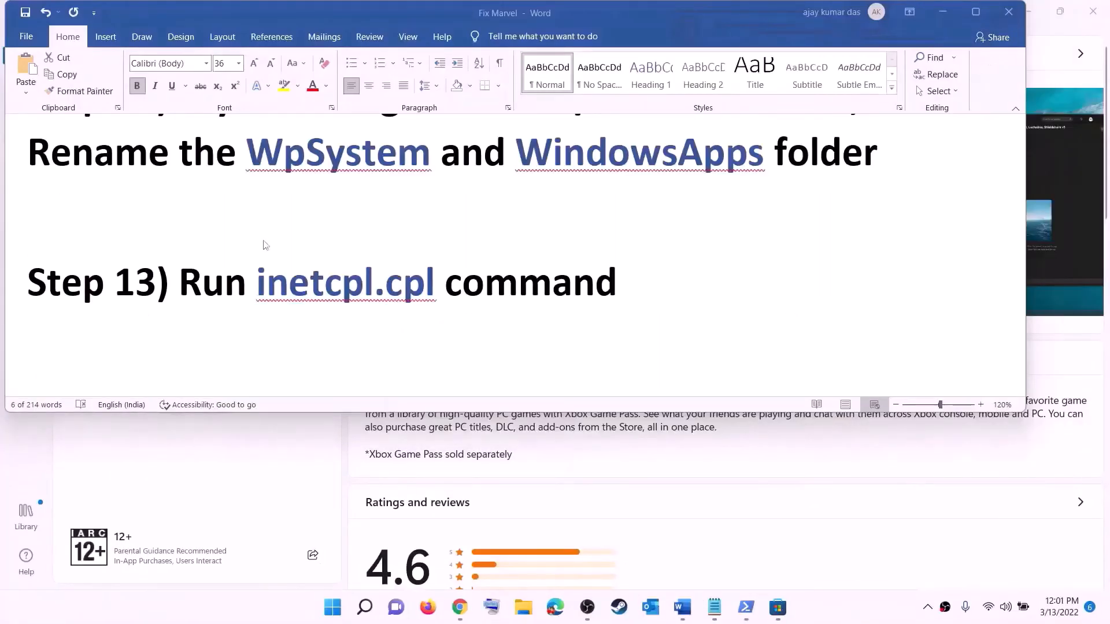
Step: Copy the inetcpl.cpl command from the Word document and run it from Windows search
{"action": "left_click", "coordinate": [288, 284]}
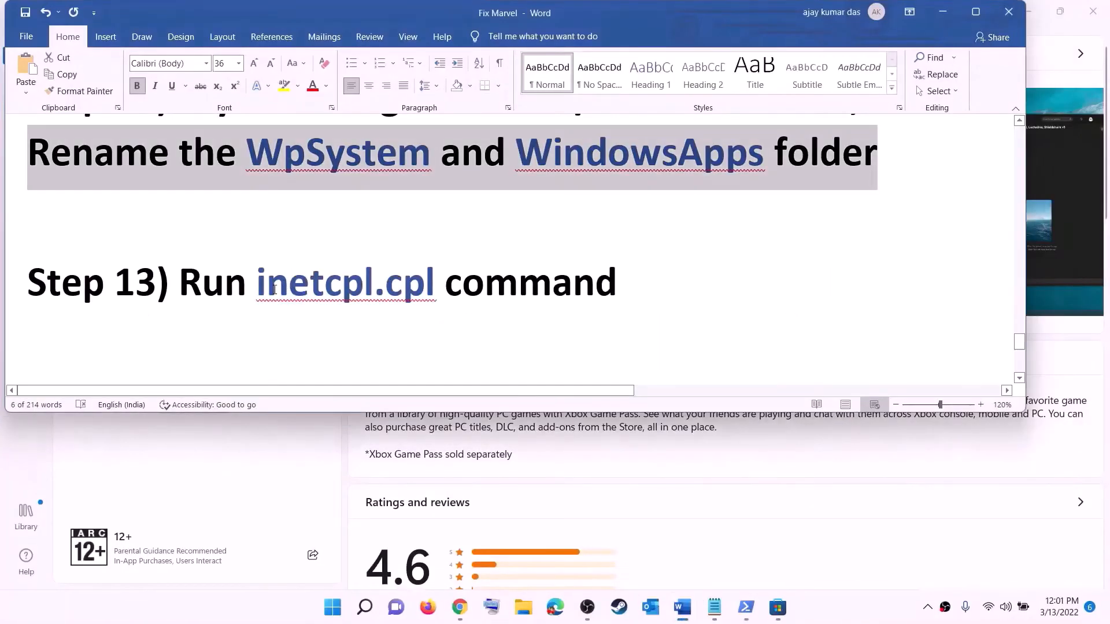
{"action": "double_click", "coordinate": [269, 283]}
{"action": "key", "text": "ctrl+c"}
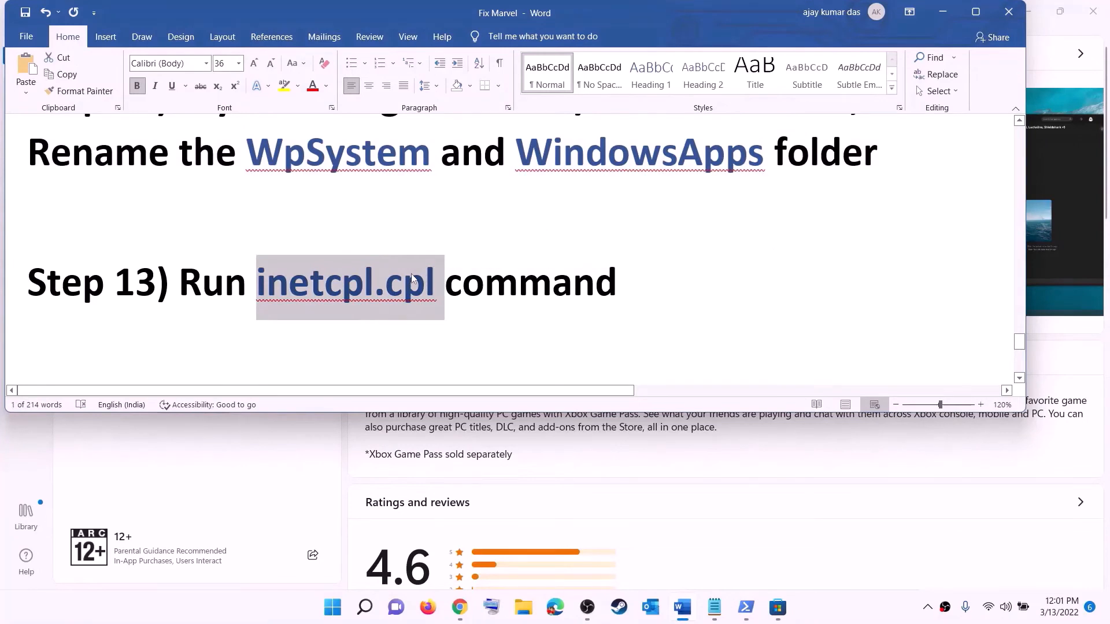
{"action": "left_click", "coordinate": [342, 613]}
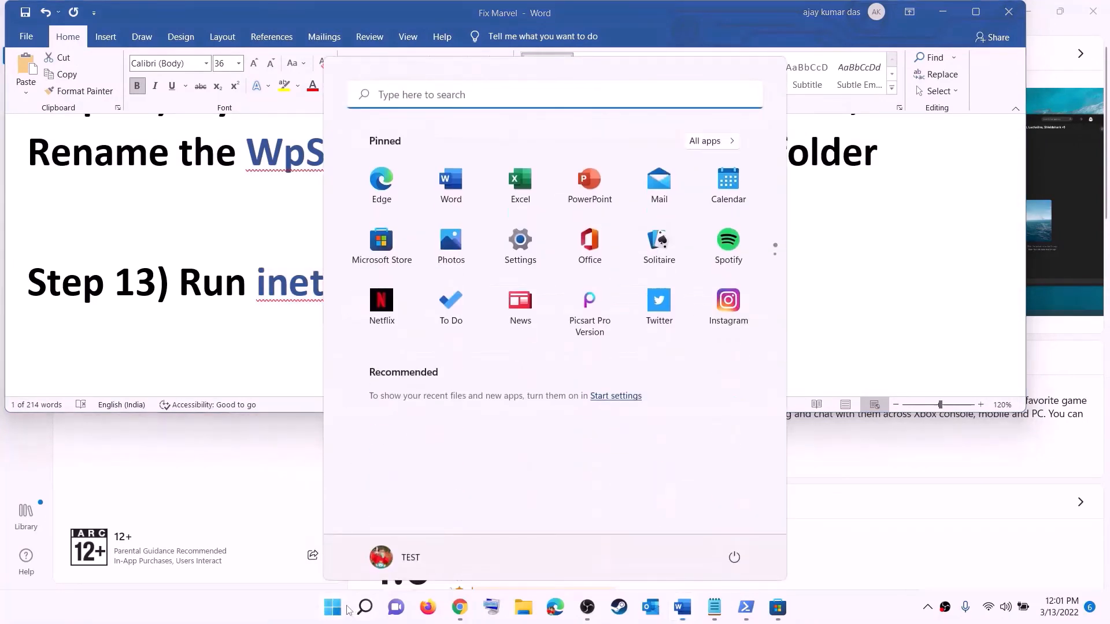
{"action": "left_click", "coordinate": [353, 101]}
{"action": "key", "text": "ctrl+v"}
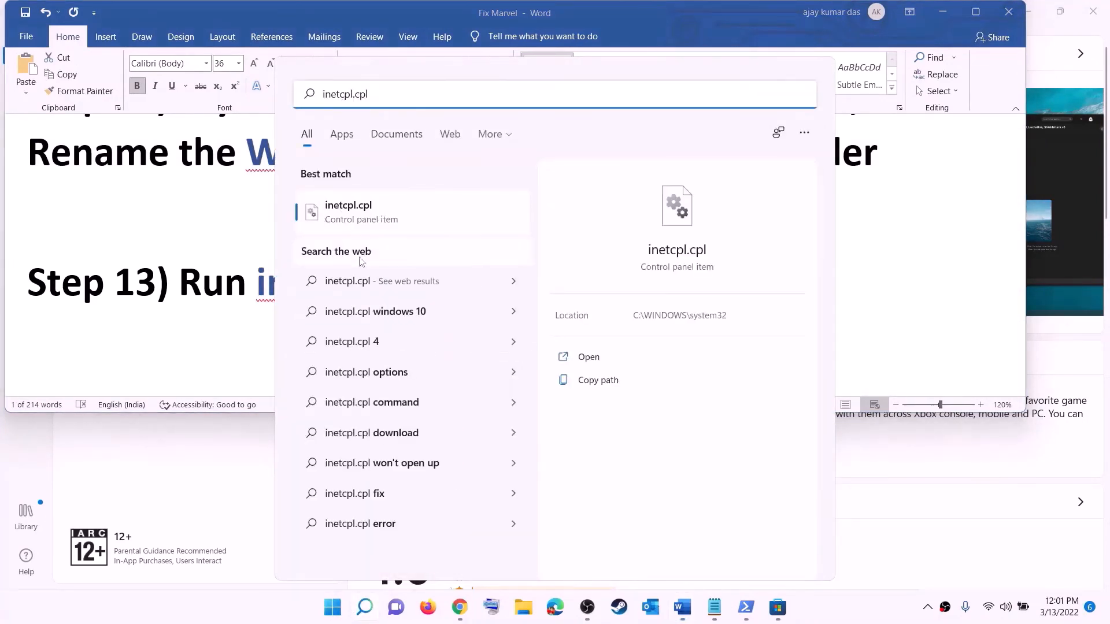
{"action": "left_click", "coordinate": [351, 219]}
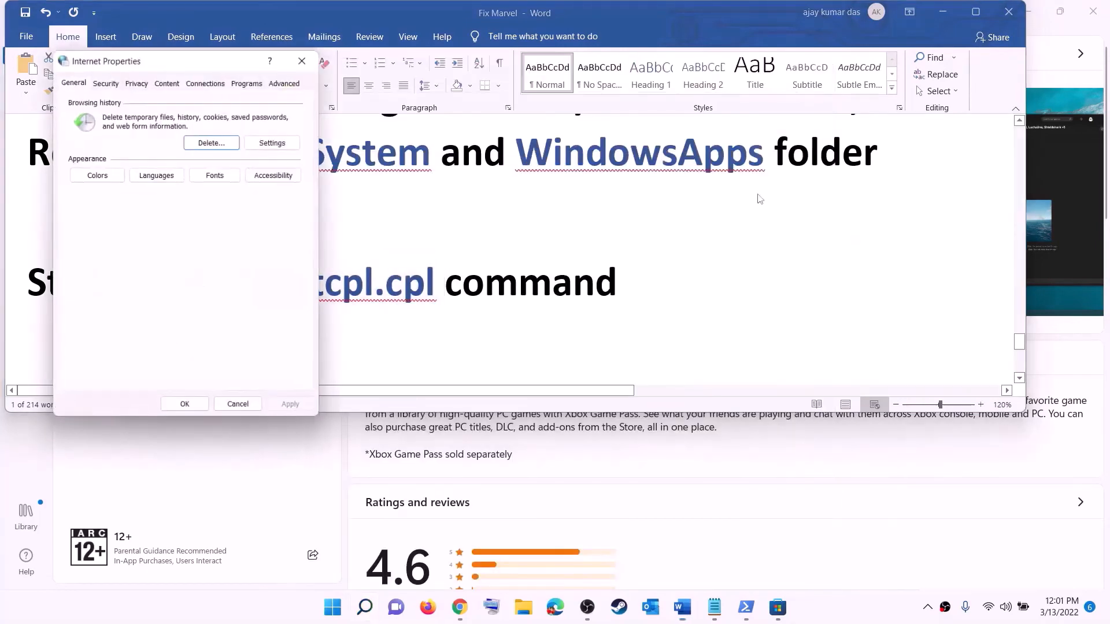
Step: Review the TLS options among the advanced settings of Internet Properties and close the dialog
{"action": "left_click_drag", "start_coordinate": [202, 63], "coordinate": [711, 113]}
{"action": "left_click", "coordinate": [800, 130]}
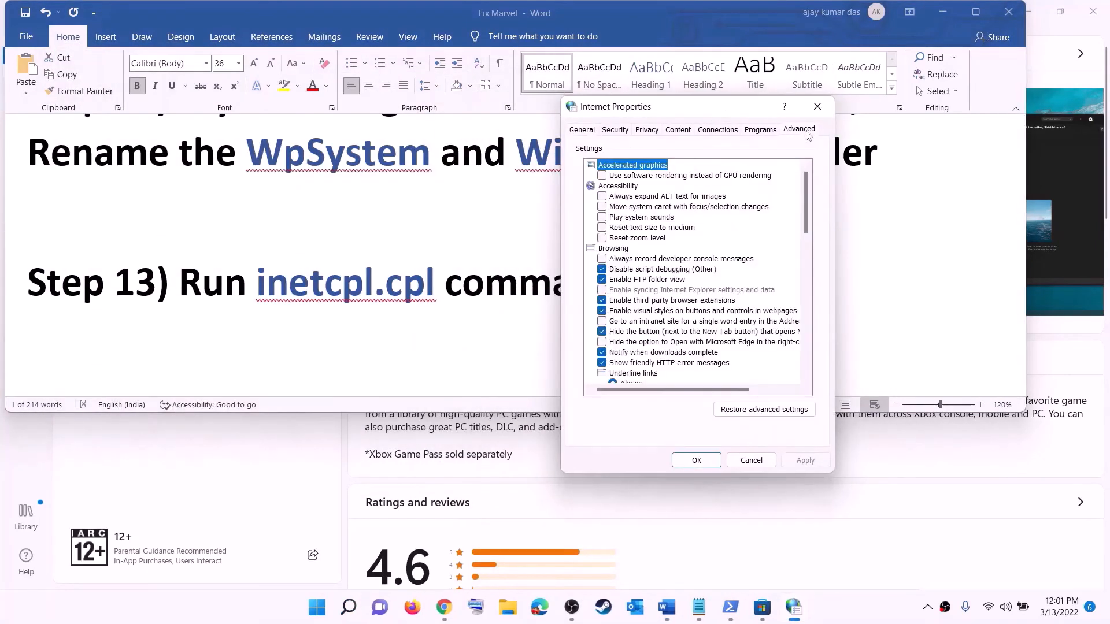
{"action": "scroll", "coordinate": [704, 270], "scroll_direction": "down", "scroll_amount": 15}
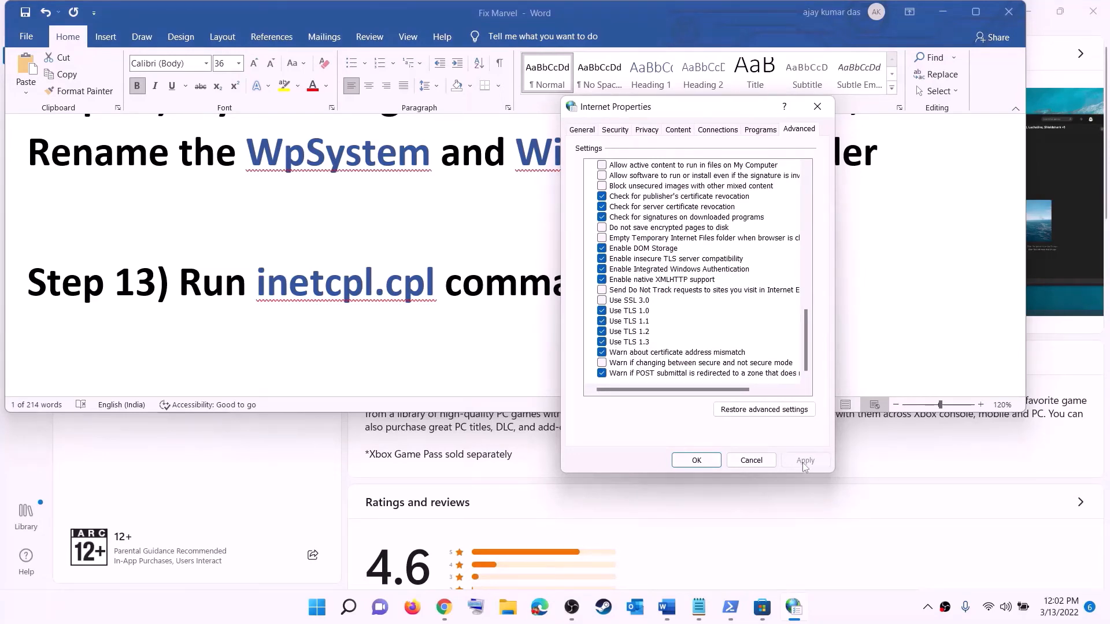
{"action": "left_click", "coordinate": [698, 463]}
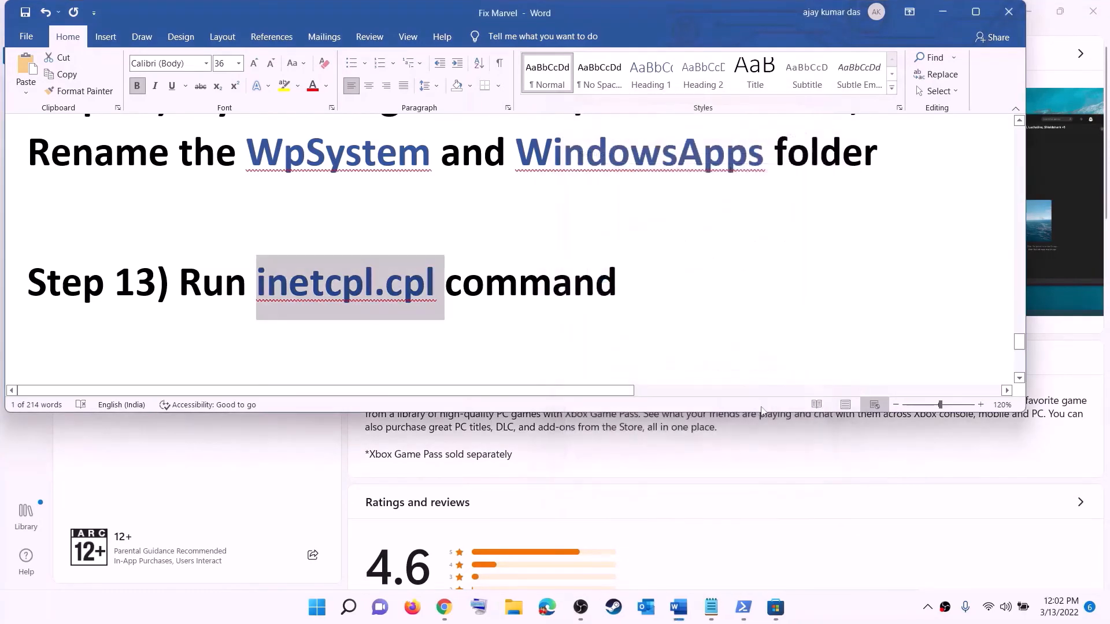
Step: Read the notes on updating Windows with the media creation tool, including the Windows 10 and 11 download links, and minimise the document
{"action": "scroll", "coordinate": [237, 295], "scroll_direction": "down", "scroll_amount": 4}
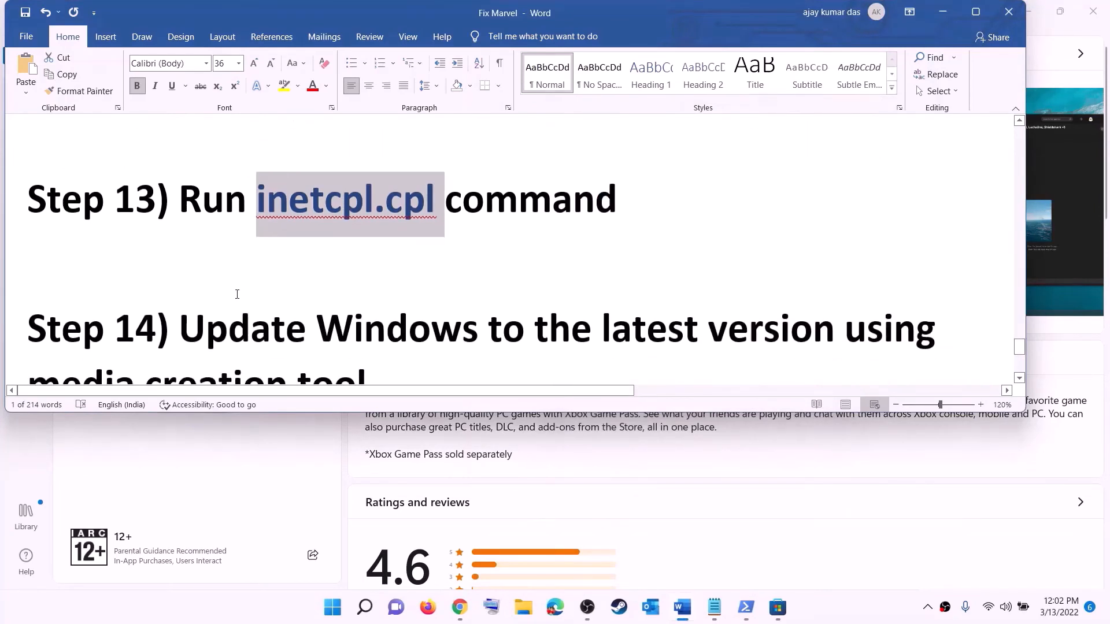
{"action": "left_click_drag", "start_coordinate": [191, 210], "coordinate": [367, 254]}
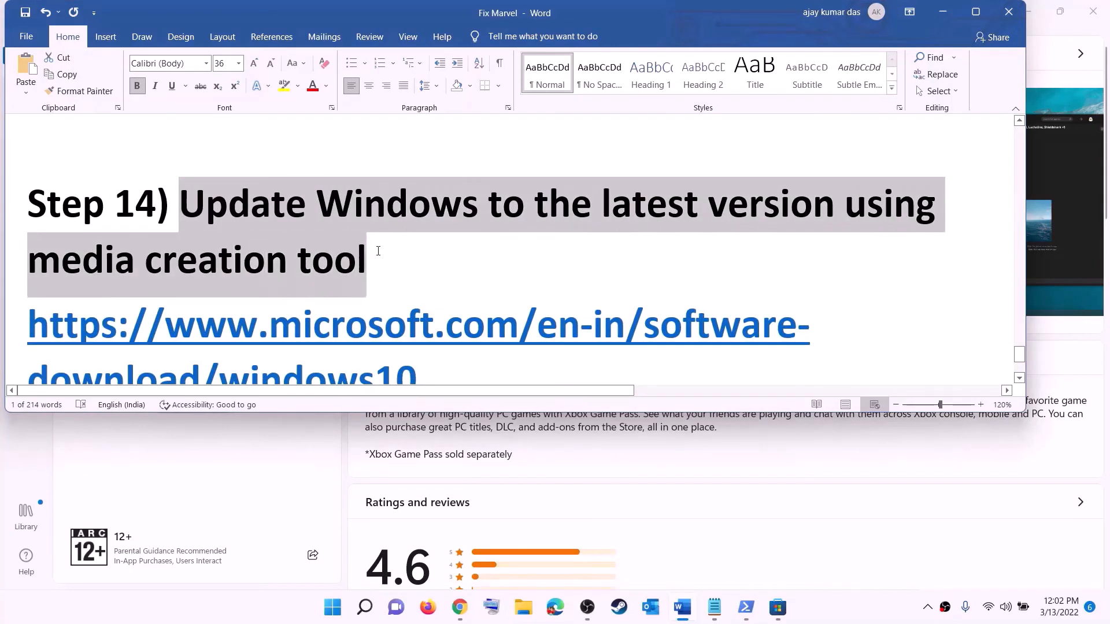
{"action": "scroll", "coordinate": [370, 255], "scroll_direction": "down", "scroll_amount": 3}
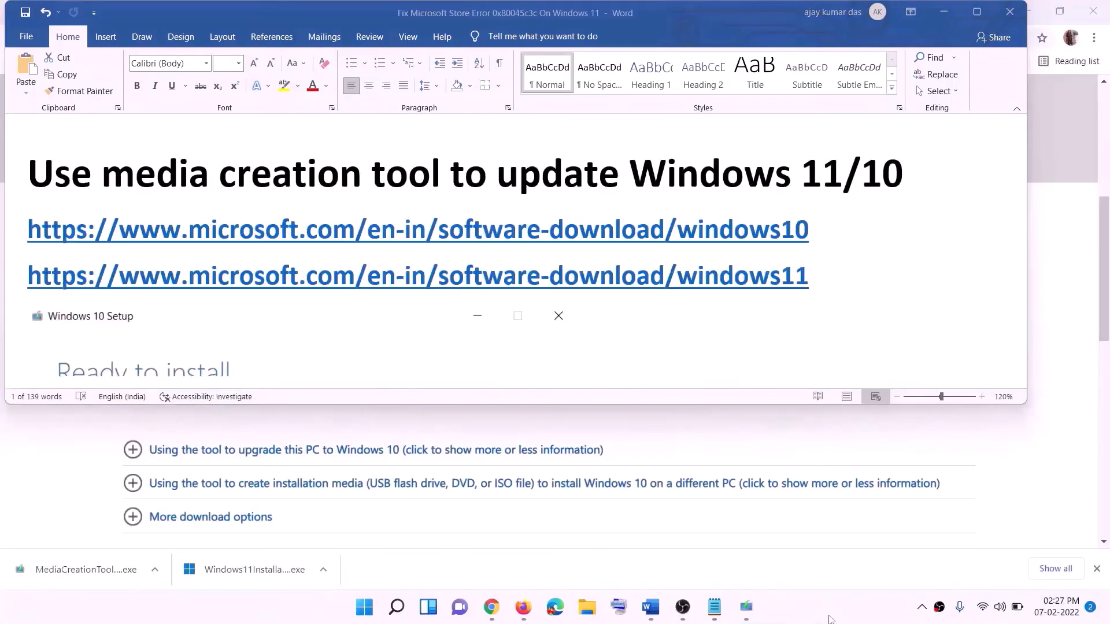
{"action": "left_click_drag", "start_coordinate": [807, 273], "coordinate": [818, 227]}
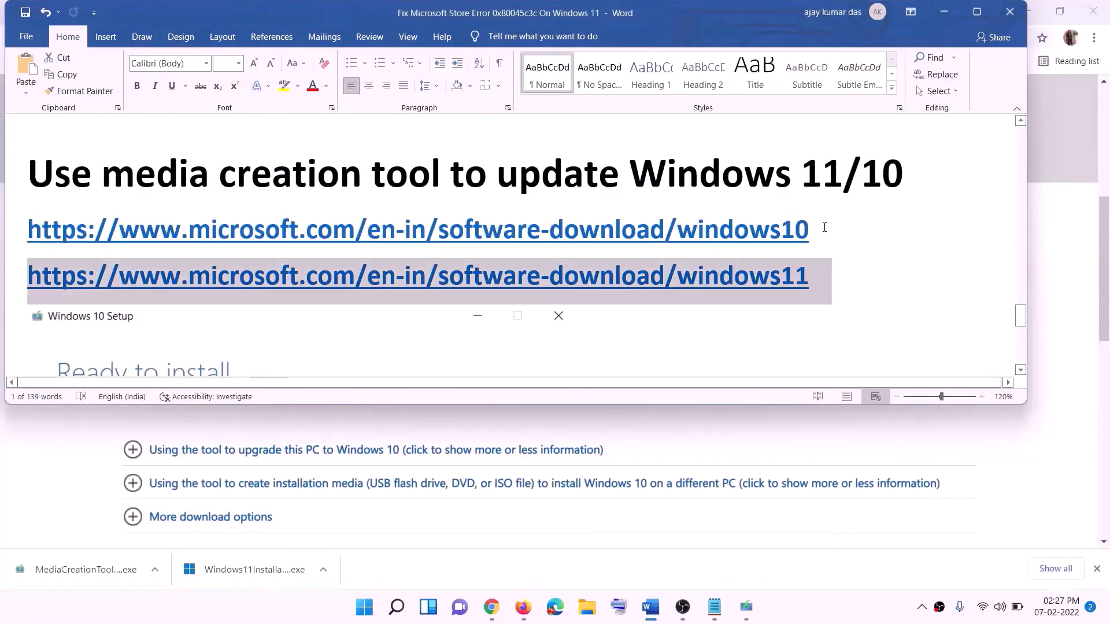
{"action": "triple_click", "coordinate": [300, 225]}
{"action": "triple_click", "coordinate": [826, 278]}
{"action": "left_click", "coordinate": [943, 12]}
Step: Examine the media creation tool download section on Microsoft's Windows 10 download page
{"action": "scroll", "coordinate": [471, 292], "scroll_direction": "up", "scroll_amount": 5}
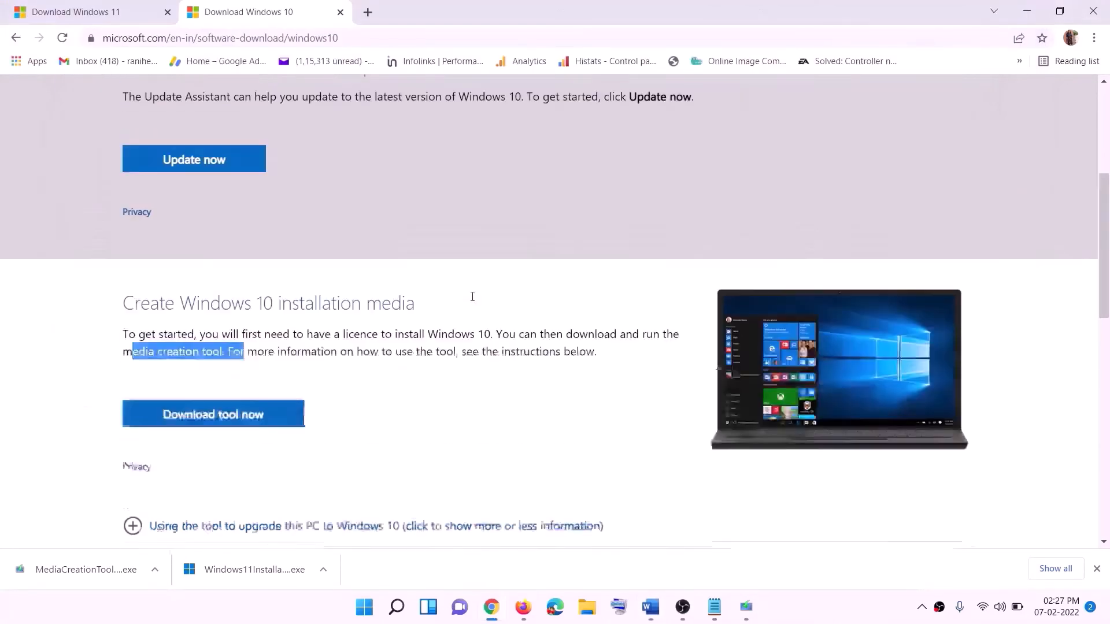
{"action": "scroll", "coordinate": [375, 323], "scroll_direction": "down", "scroll_amount": 5}
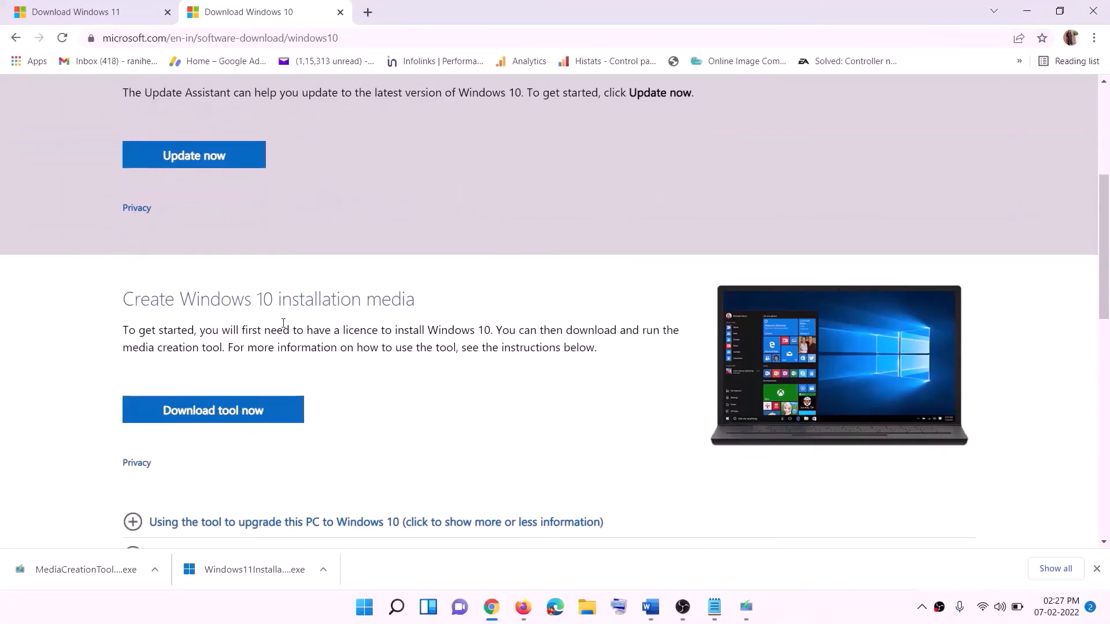
{"action": "left_click_drag", "start_coordinate": [131, 347], "coordinate": [248, 346]}
{"action": "scroll", "coordinate": [371, 320], "scroll_direction": "down", "scroll_amount": 2}
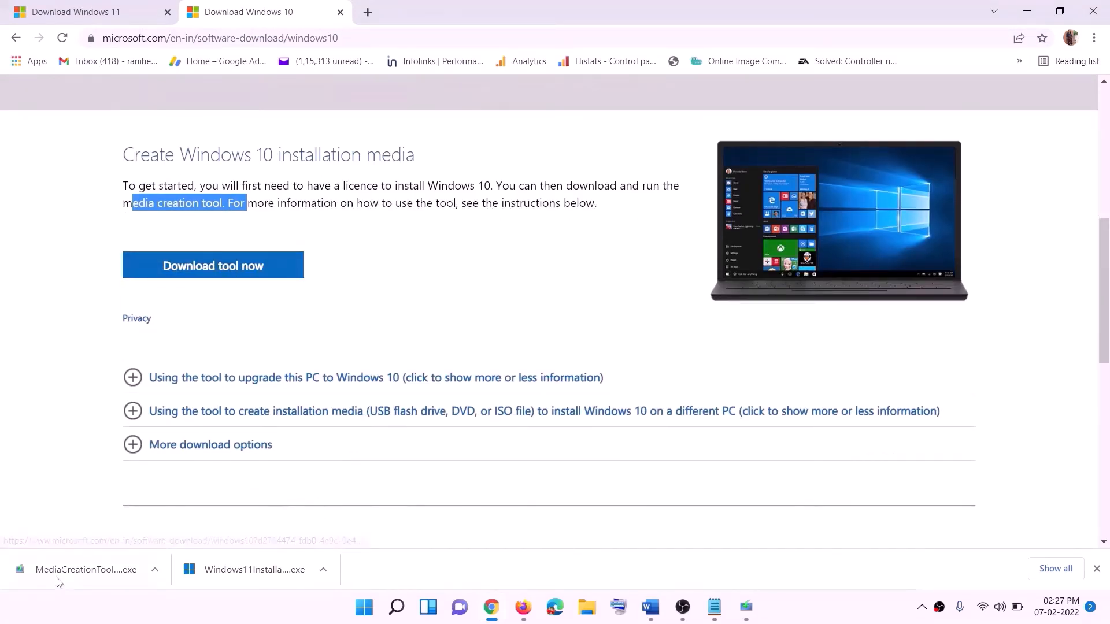
Step: Accept the Windows 10 Setup licence terms and start the download with the Upgrade this PC now option
{"action": "left_click", "coordinate": [757, 616]}
{"action": "left_click", "coordinate": [725, 472]}
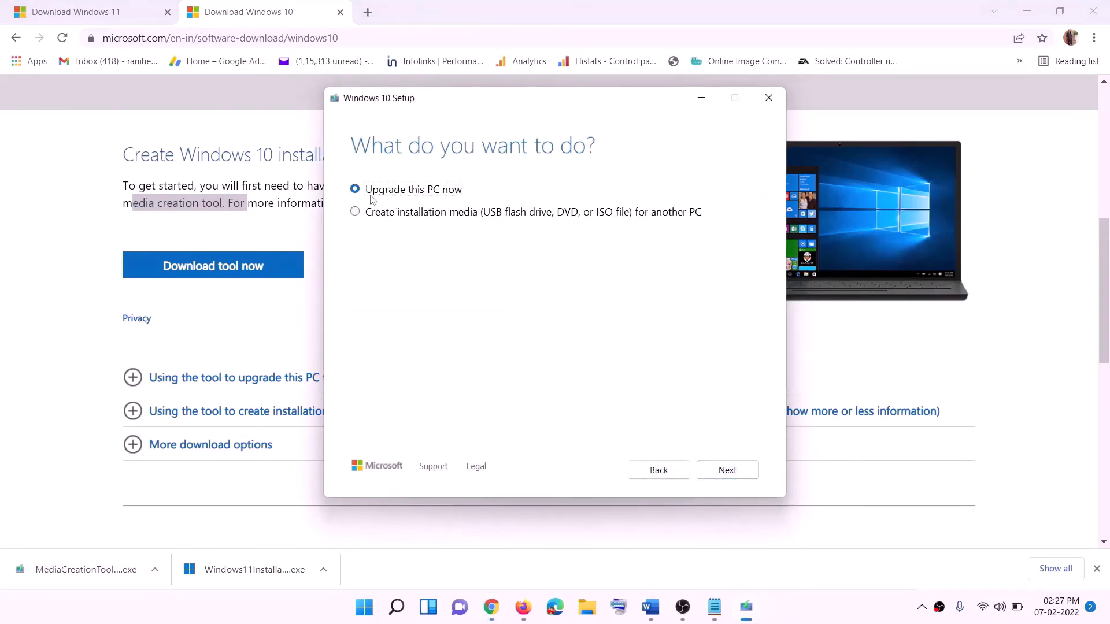
{"action": "left_click", "coordinate": [727, 470]}
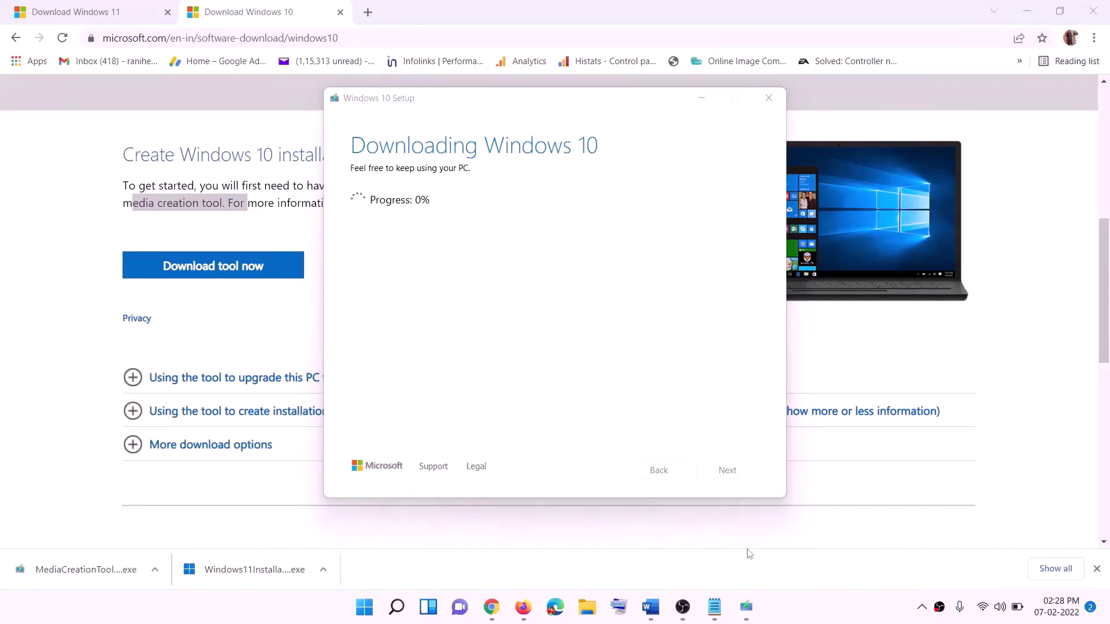
Step: Switch to the Word document, maximise it and review the Windows 10 Ready to install screenshot, including the options to keep
{"action": "left_click", "coordinate": [658, 613]}
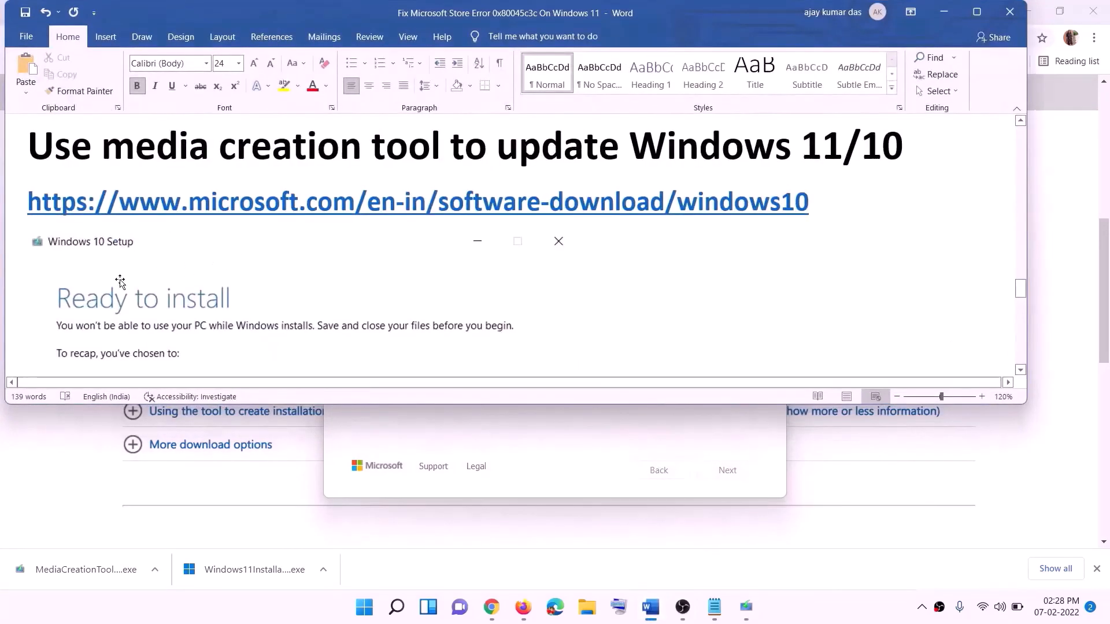
{"action": "scroll", "coordinate": [68, 267], "scroll_direction": "down", "scroll_amount": 1}
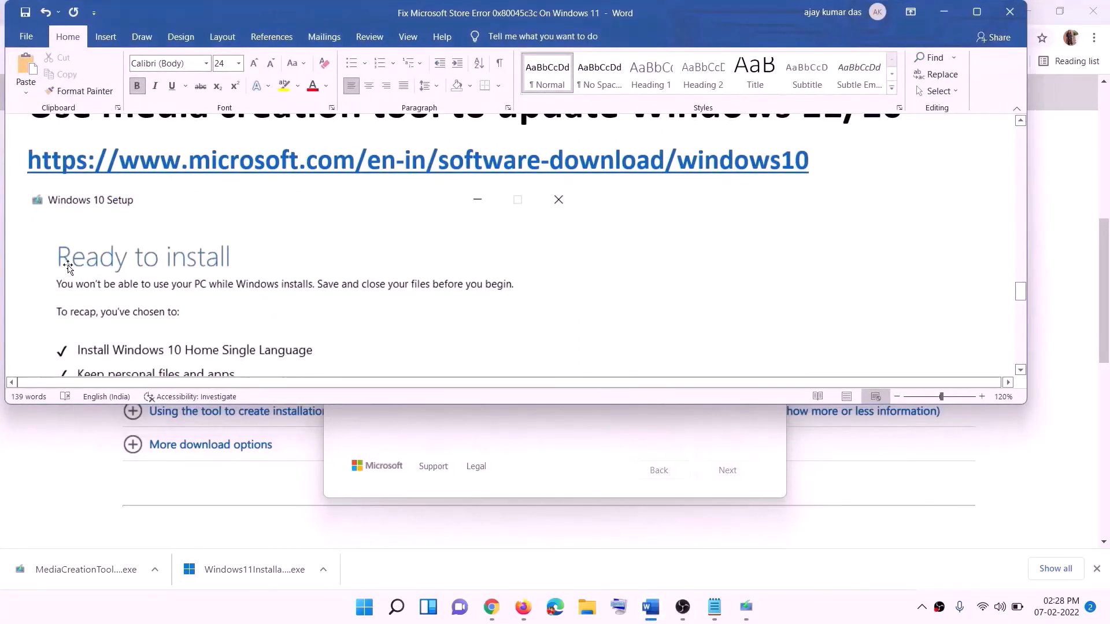
{"action": "left_click", "coordinate": [976, 12]}
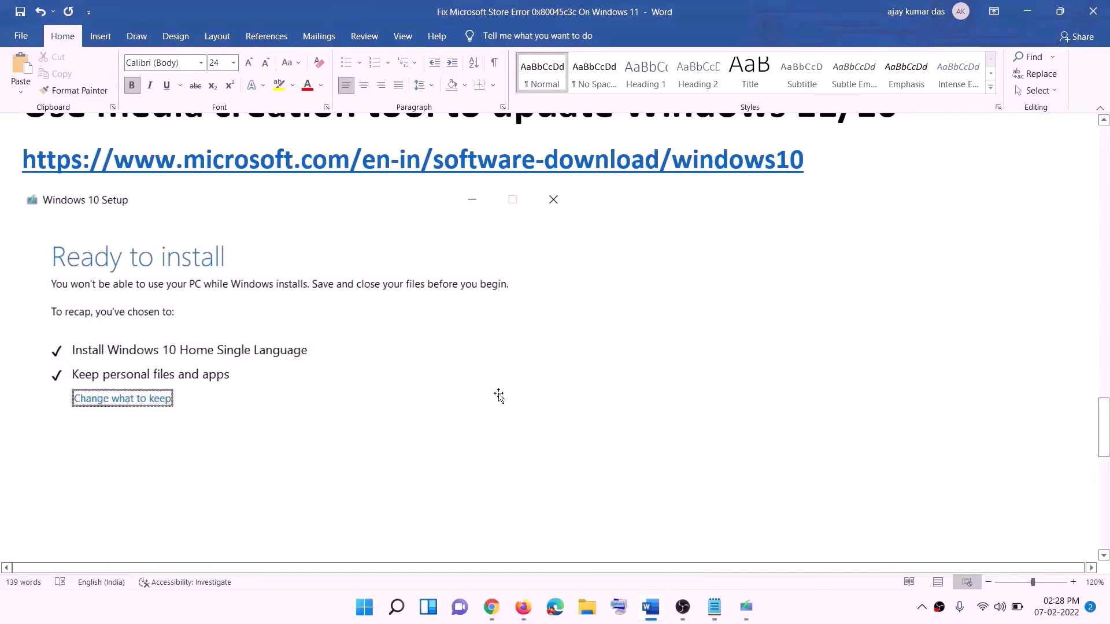
{"action": "scroll", "coordinate": [570, 403], "scroll_direction": "down", "scroll_amount": 2}
{"action": "scroll", "coordinate": [571, 408], "scroll_direction": "down", "scroll_amount": 1}
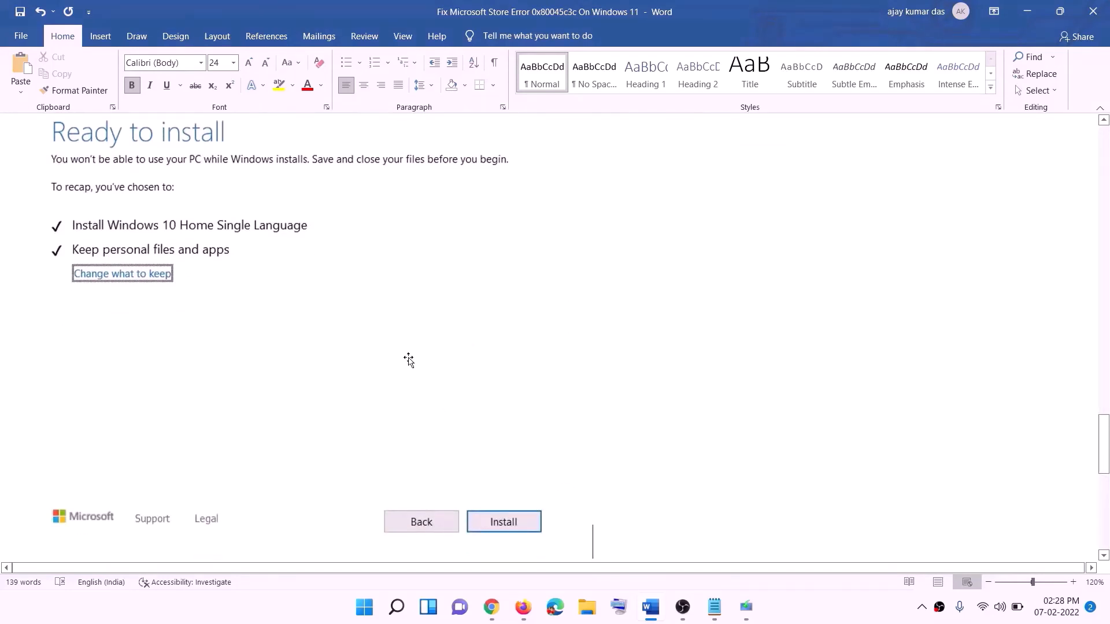
{"action": "scroll", "coordinate": [454, 358], "scroll_direction": "up", "scroll_amount": 1}
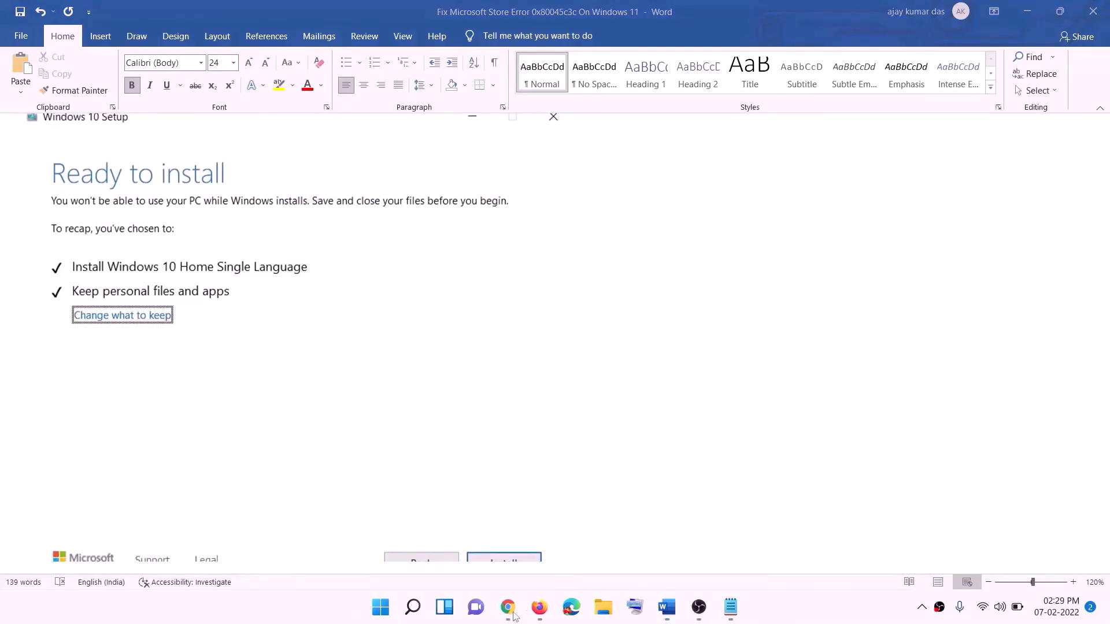
Step: Switch to Chrome and download the media creation tool from the Create Windows 11 Installation Media section
{"action": "left_click", "coordinate": [513, 608]}
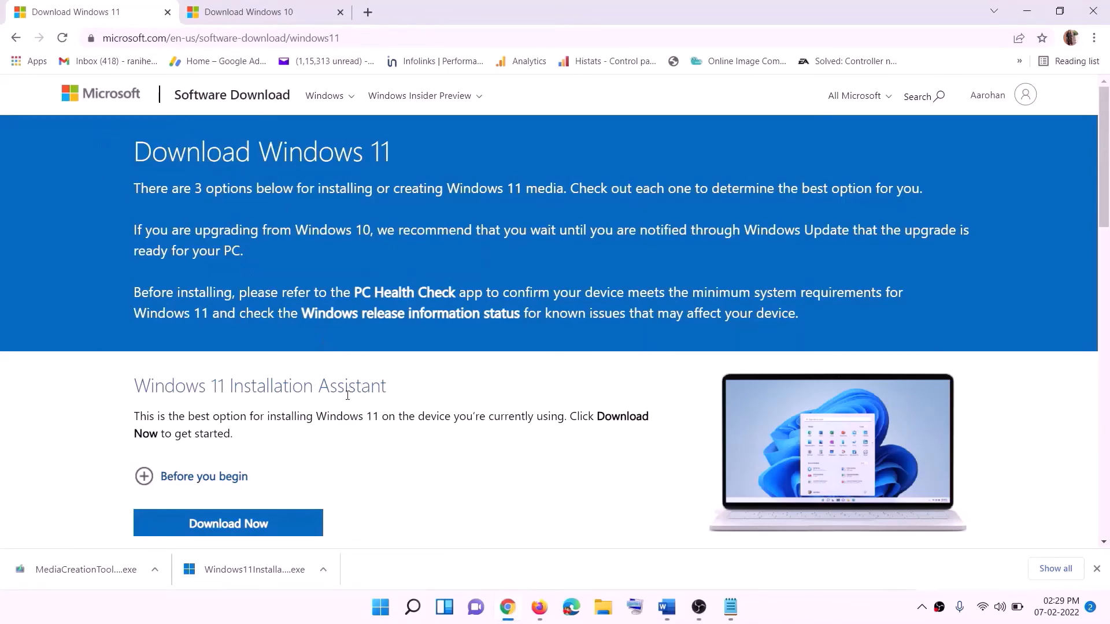
{"action": "scroll", "coordinate": [347, 395], "scroll_direction": "down", "scroll_amount": 5}
{"action": "left_click", "coordinate": [217, 344]}
{"action": "left_click_drag", "start_coordinate": [209, 343], "coordinate": [322, 342]}
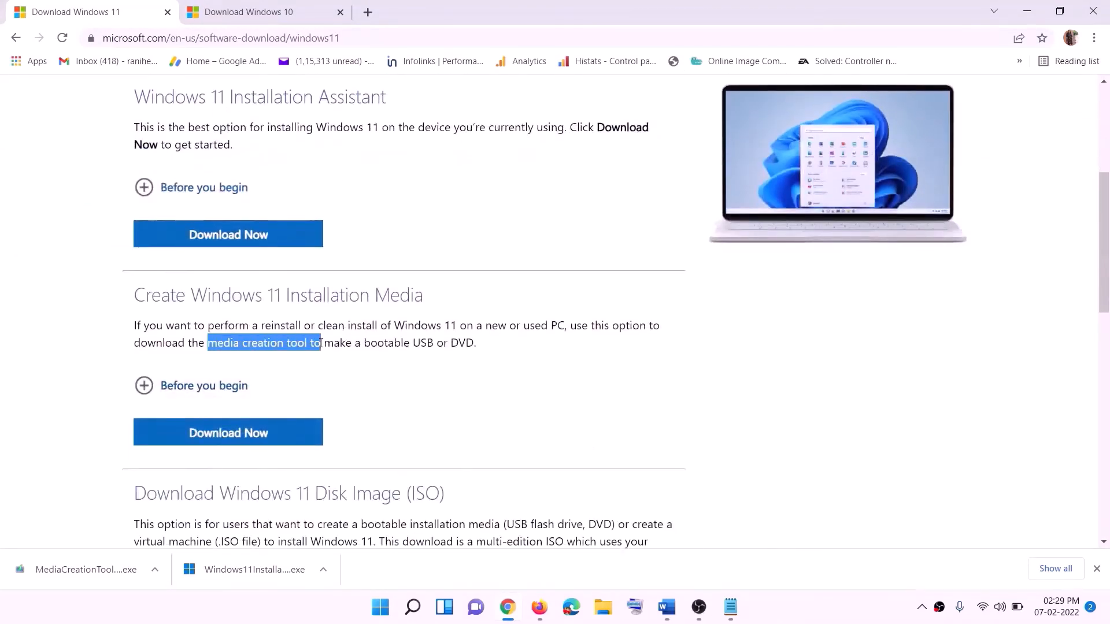
{"action": "left_click", "coordinate": [221, 439]}
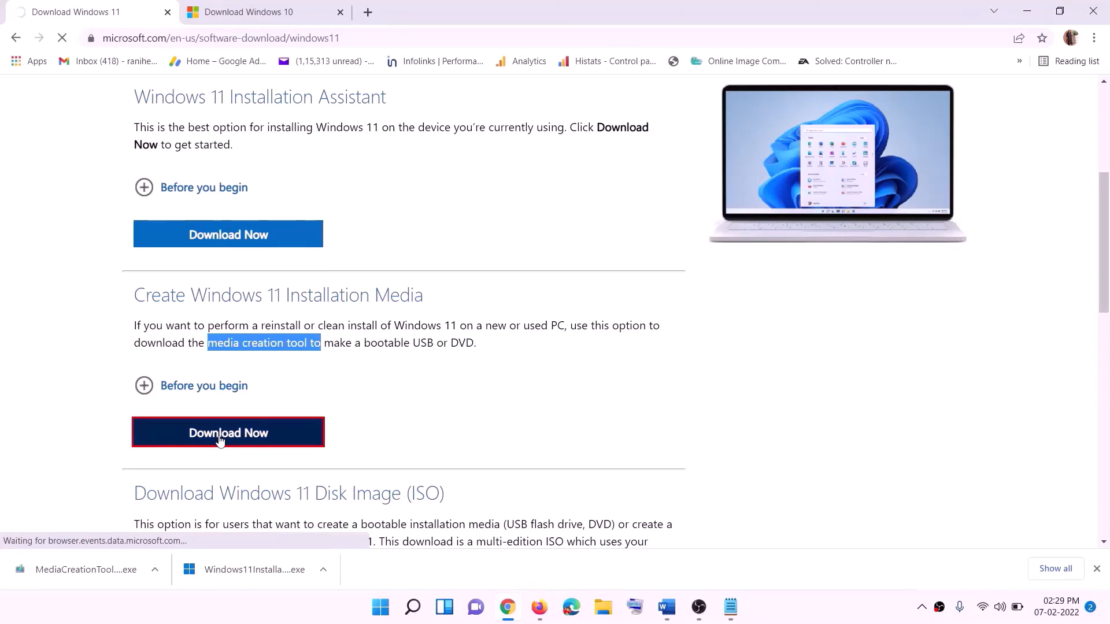
Step: Run the downloaded media creation tool, allow its changes, accept the licence terms and continue with the recommended language and edition
{"action": "left_click", "coordinate": [75, 575]}
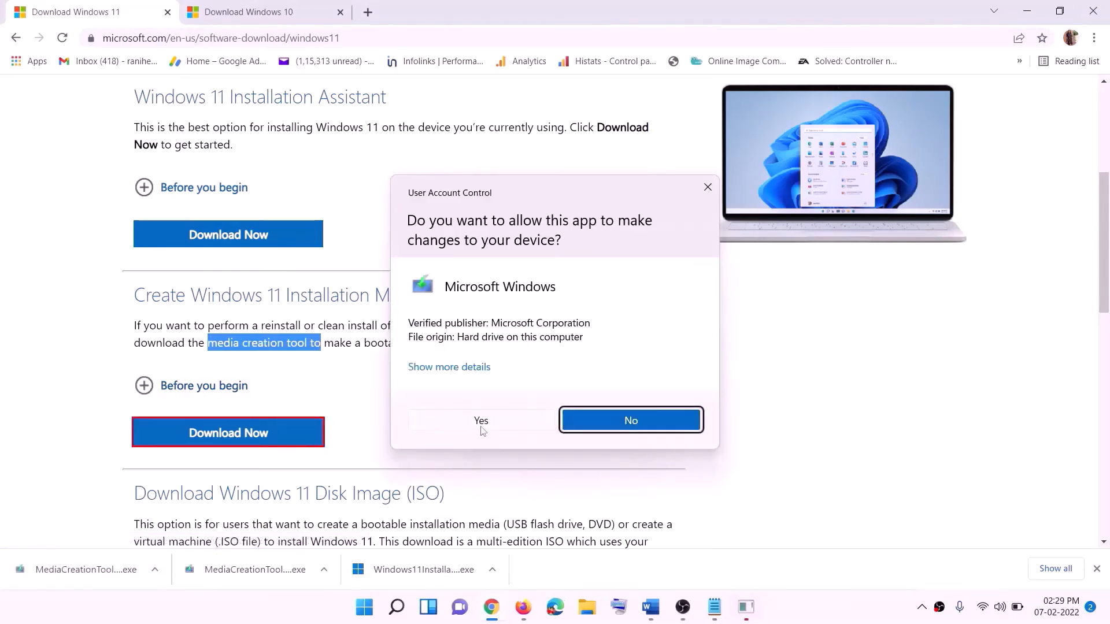
{"action": "left_click", "coordinate": [481, 427]}
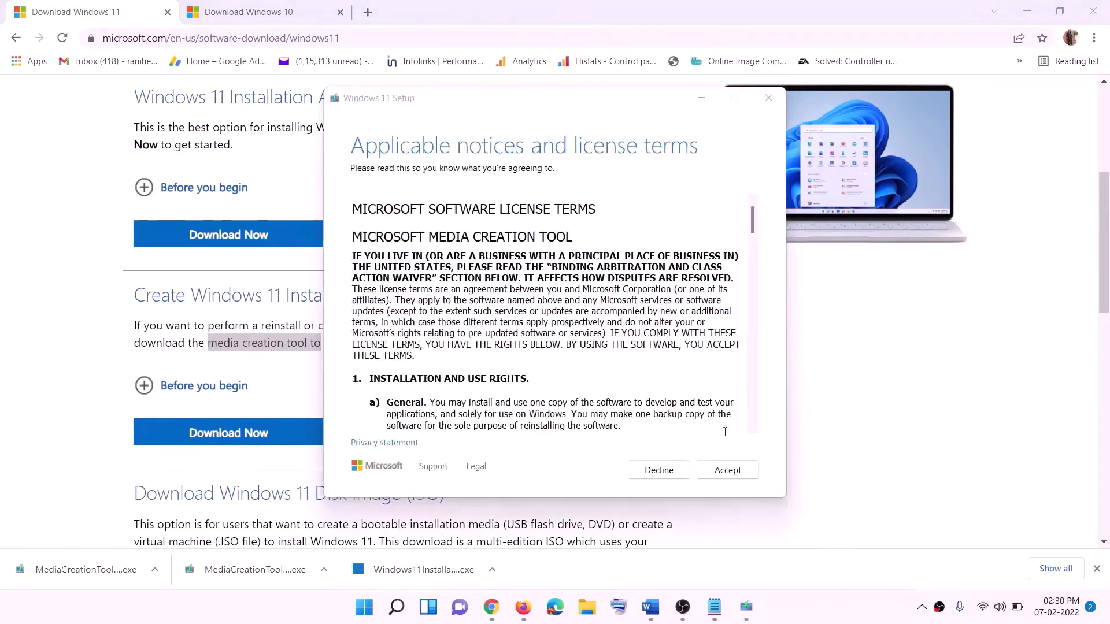
{"action": "left_click", "coordinate": [723, 470]}
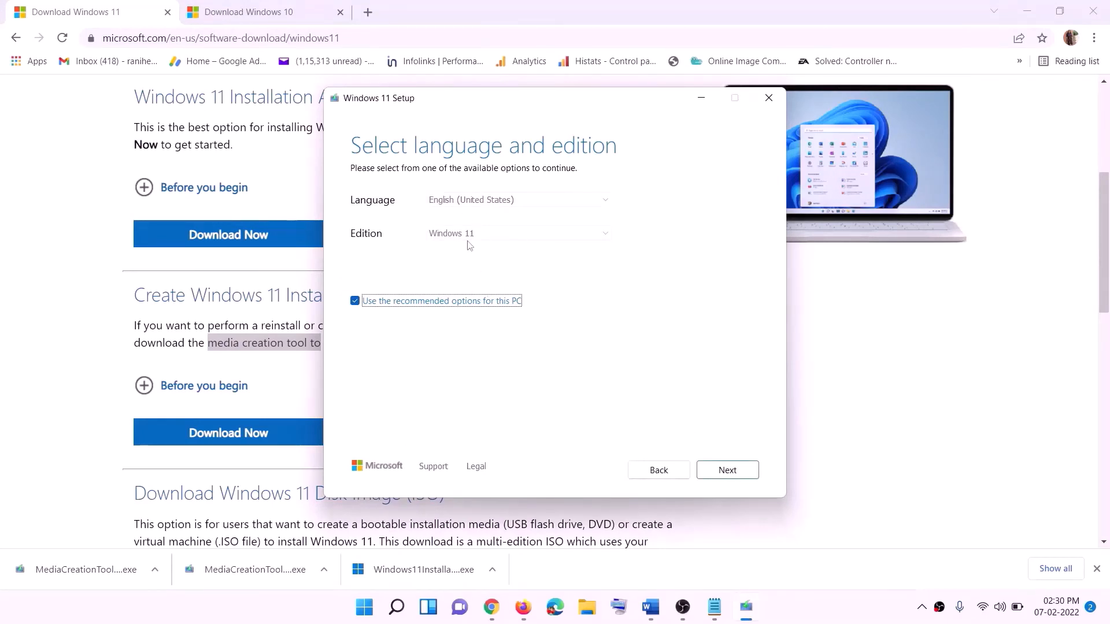
{"action": "left_click", "coordinate": [720, 468]}
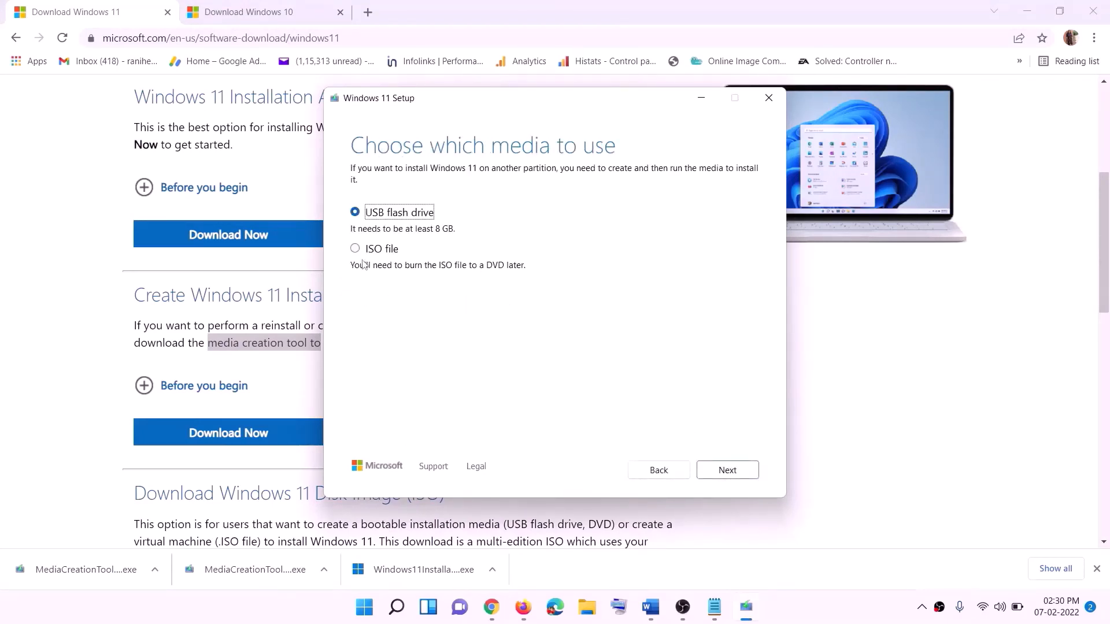
Step: Choose ISO file as the installation media and save it to the Desktop as Windows
{"action": "left_click", "coordinate": [373, 249]}
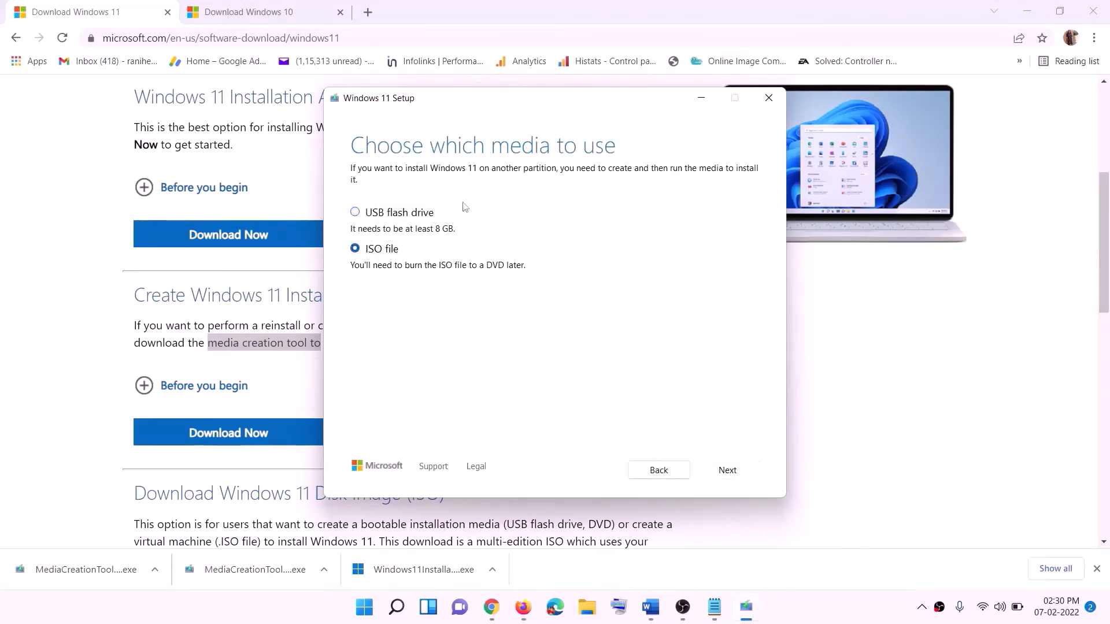
{"action": "scroll", "coordinate": [389, 294], "scroll_direction": "up", "scroll_amount": 1}
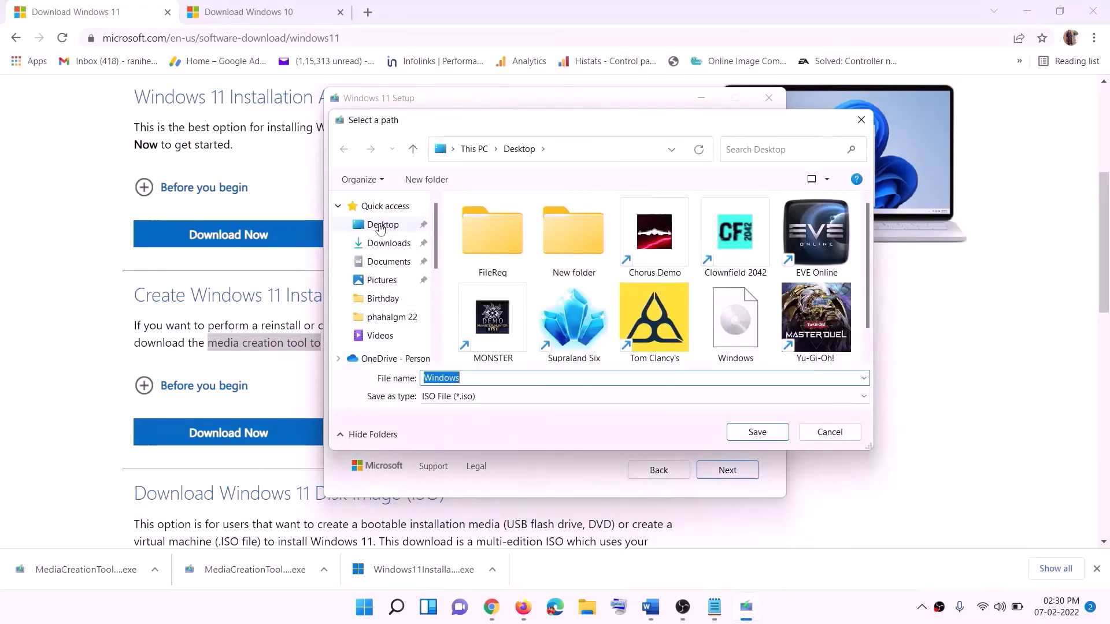
{"action": "left_click", "coordinate": [380, 226]}
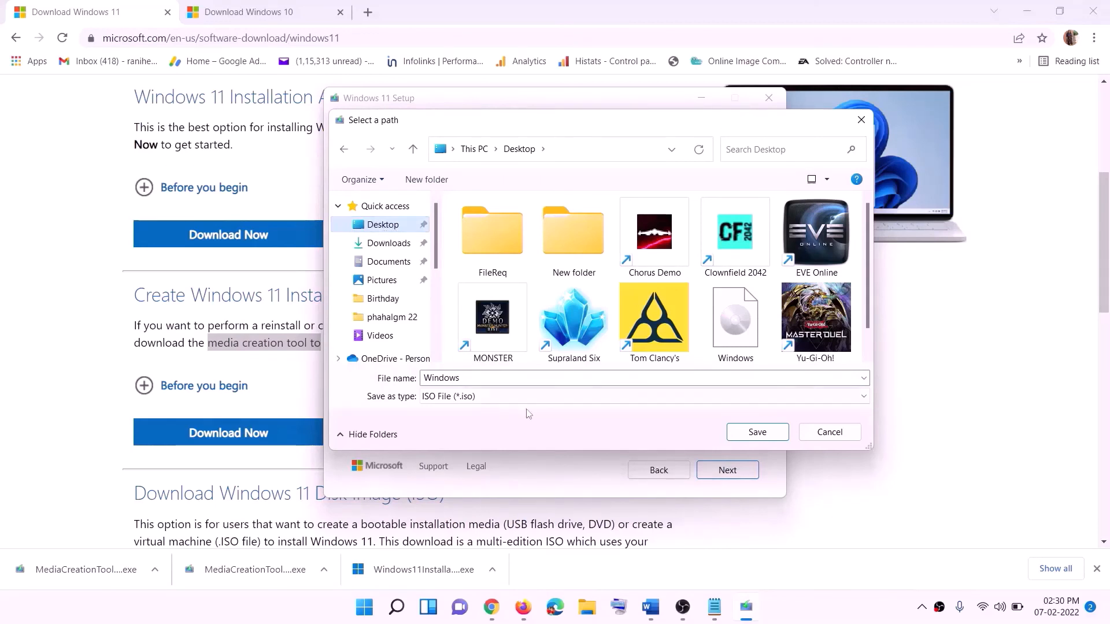
{"action": "left_click", "coordinate": [757, 432]}
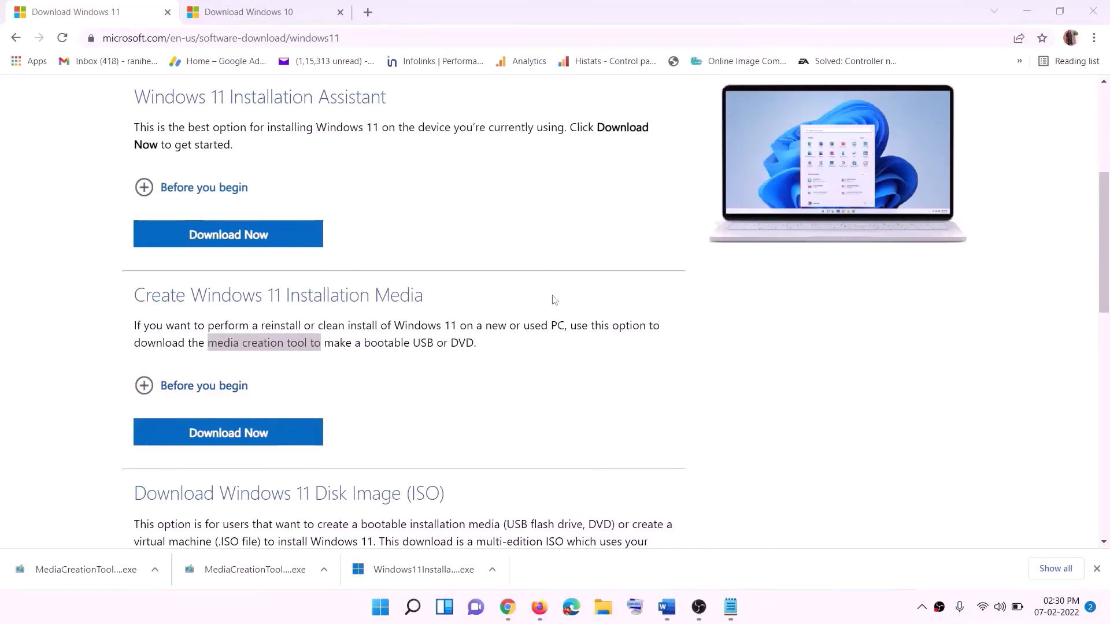
Step: Show the desktop, move the Windows ISO file just above the Firefox shortcut and open it
{"action": "key", "text": "super+d"}
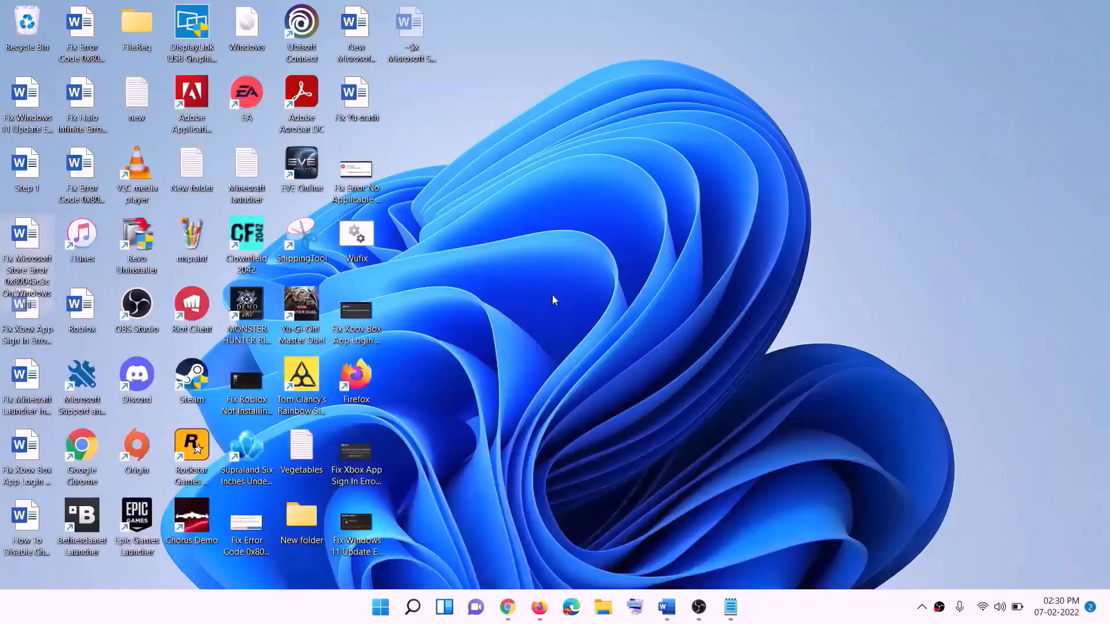
{"action": "left_click_drag", "start_coordinate": [261, 26], "coordinate": [347, 319]}
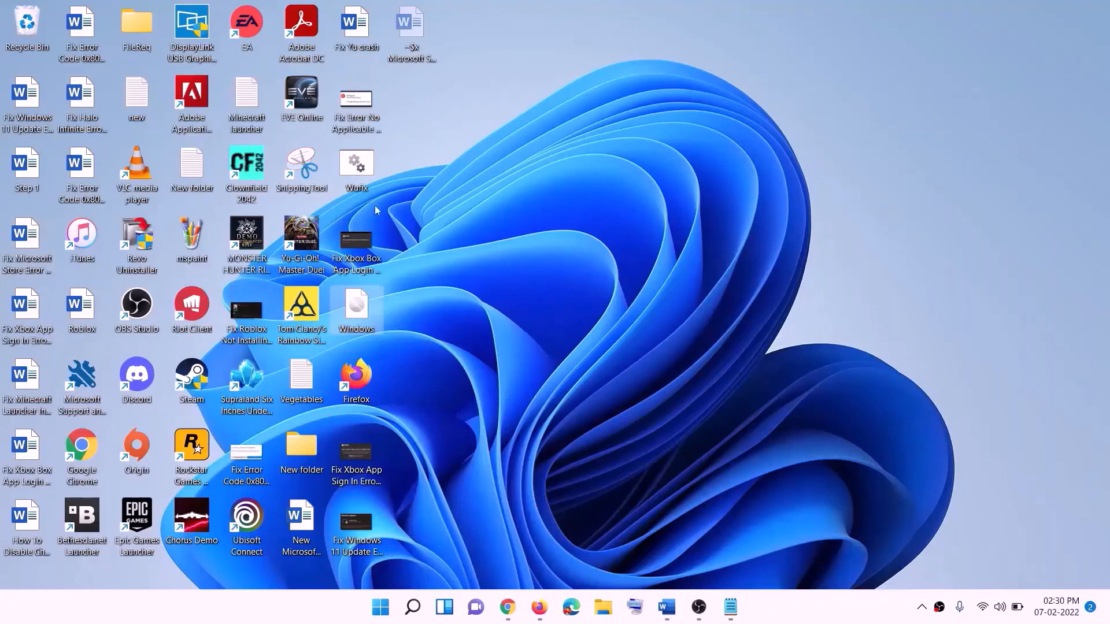
{"action": "double_click", "coordinate": [359, 317]}
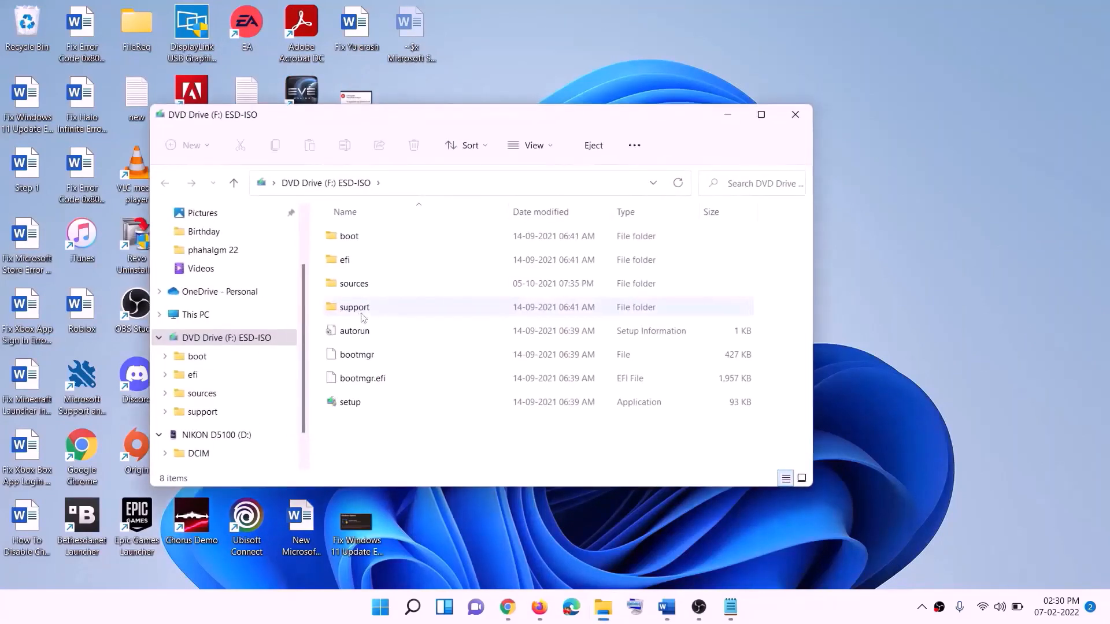
Step: Run setup from the mounted ISO, allow its changes and proceed past the Install Windows 11 page
{"action": "left_click", "coordinate": [352, 404]}
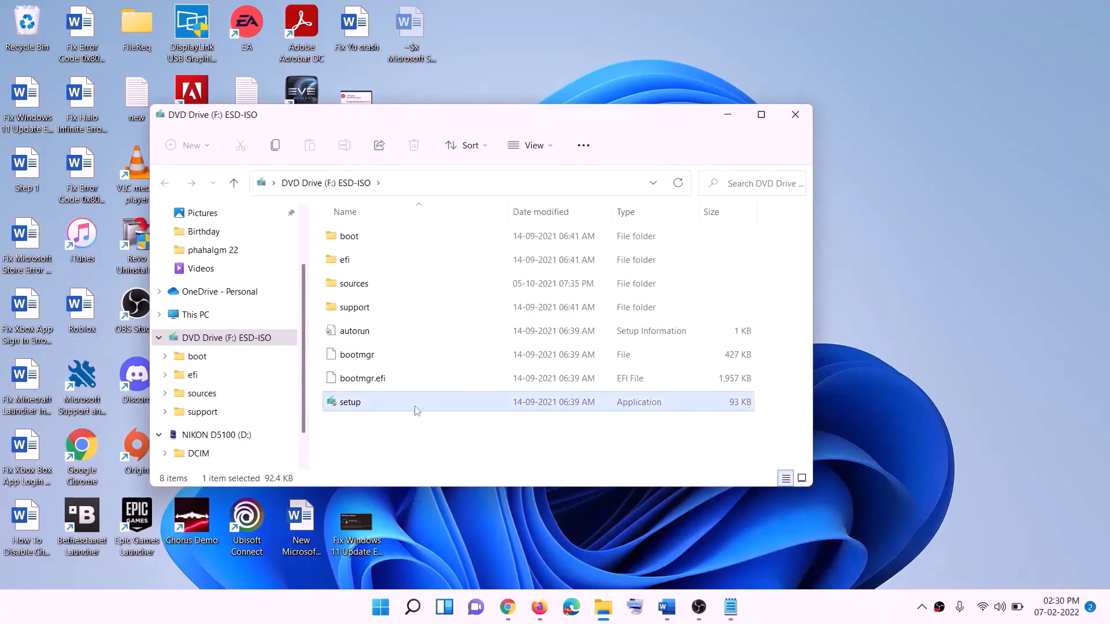
{"action": "double_click", "coordinate": [386, 402]}
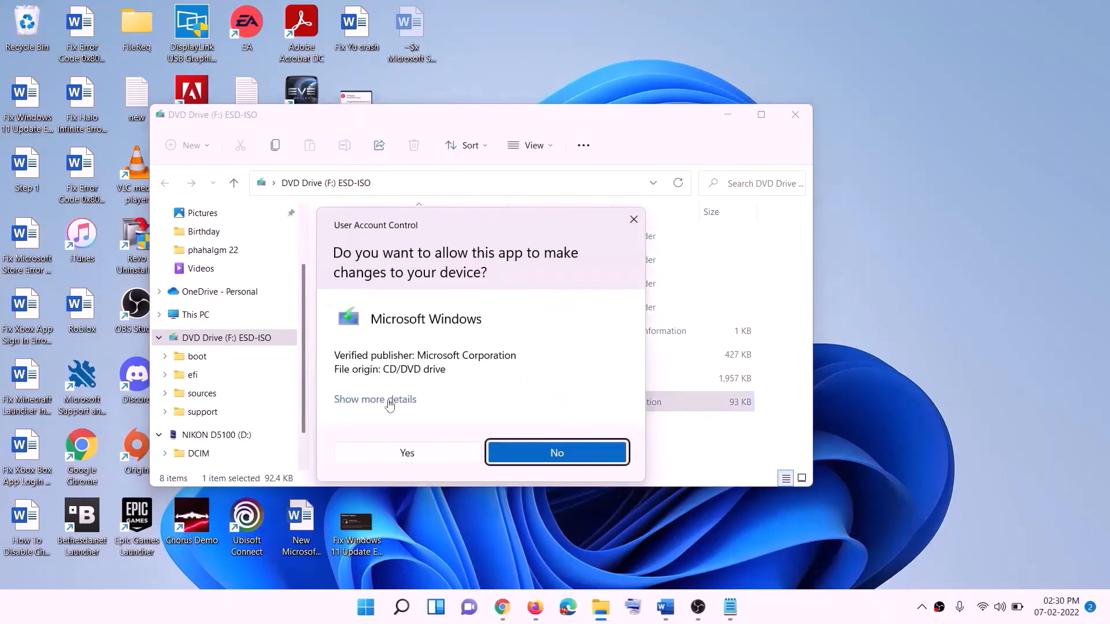
{"action": "left_click", "coordinate": [445, 453]}
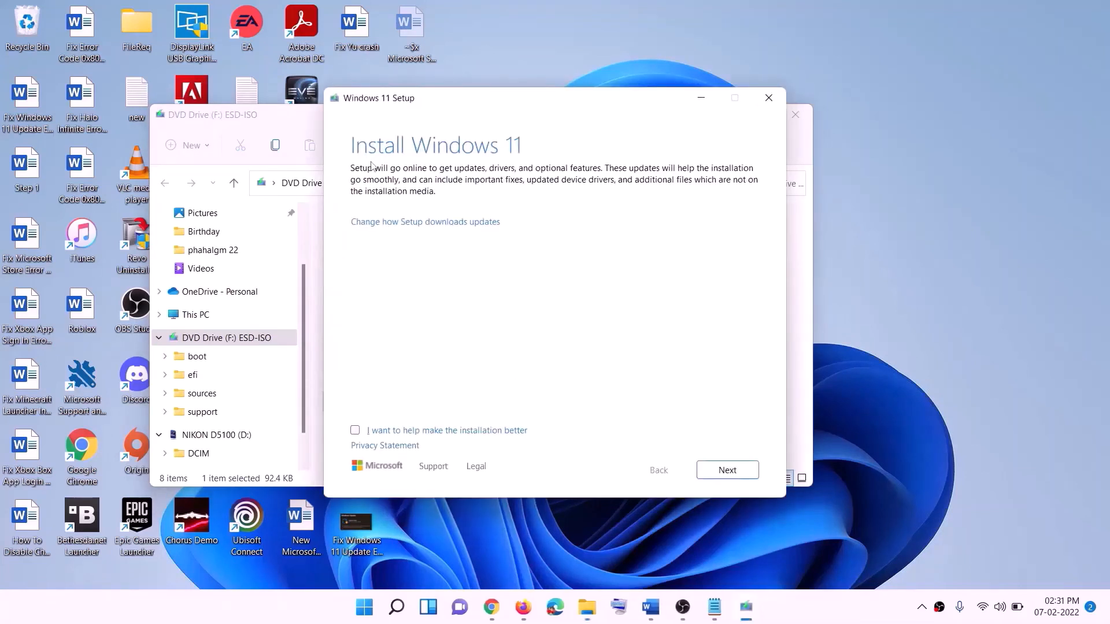
{"action": "left_click", "coordinate": [729, 470]}
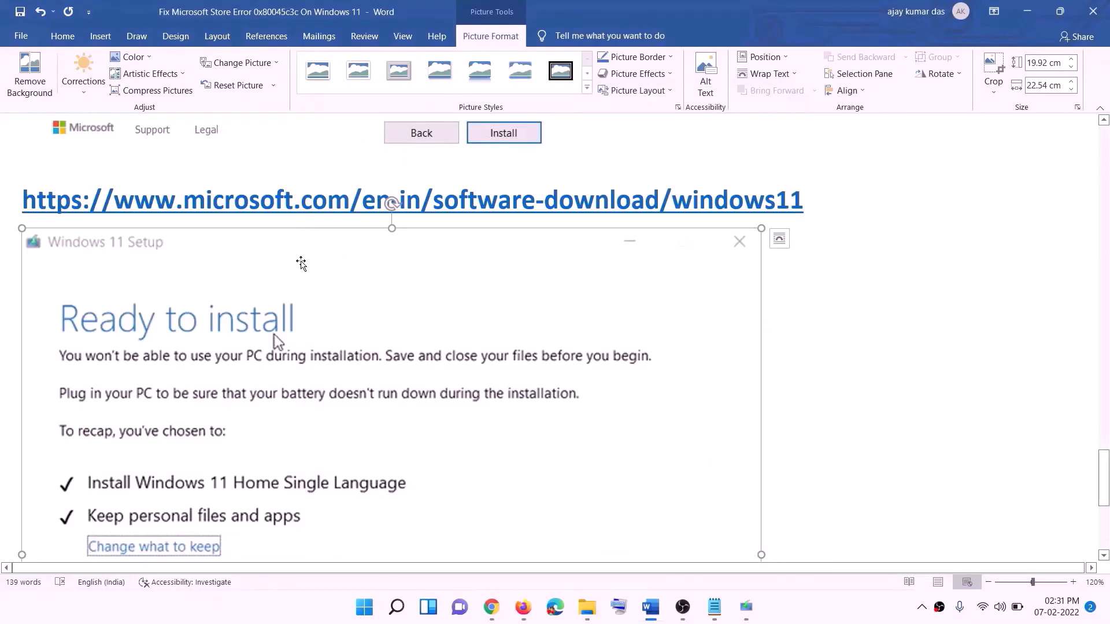
Step: Review the Windows 11 Ready to install screenshot in the Word document, including the options to keep
{"action": "scroll", "coordinate": [254, 272], "scroll_direction": "down", "scroll_amount": 3}
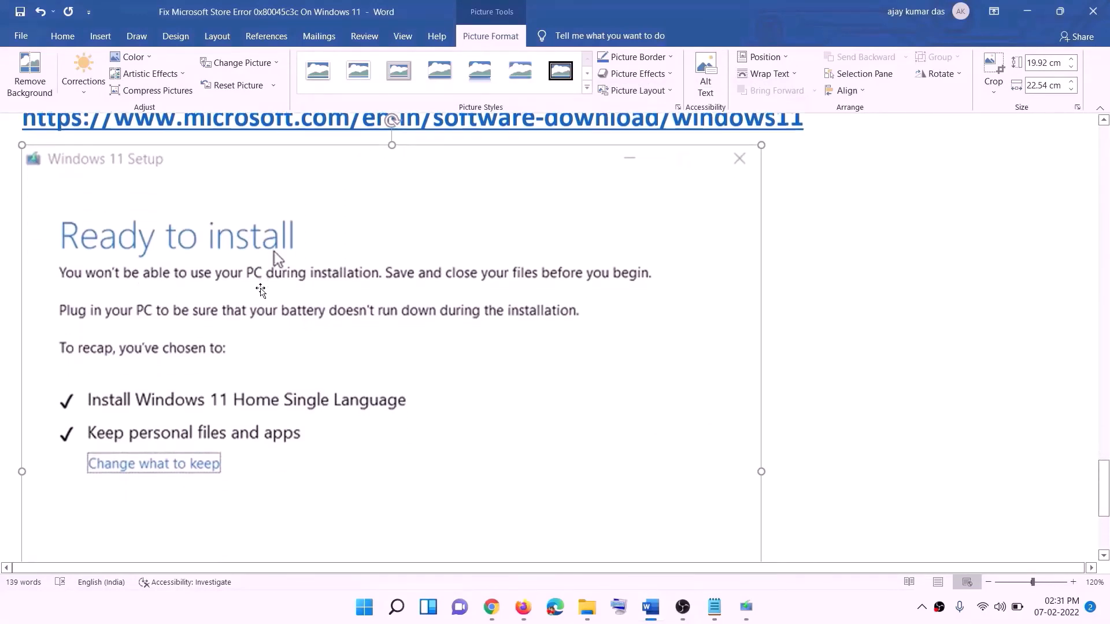
{"action": "scroll", "coordinate": [268, 209], "scroll_direction": "down", "scroll_amount": 1}
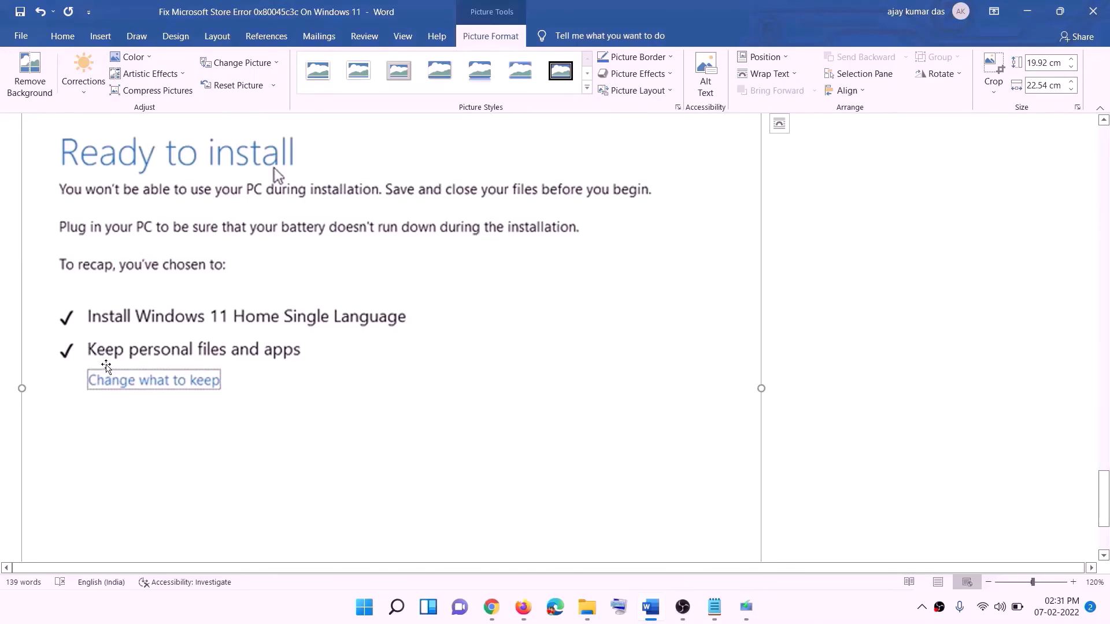
{"action": "scroll", "coordinate": [415, 363], "scroll_direction": "down", "scroll_amount": 1}
{"action": "scroll", "coordinate": [416, 363], "scroll_direction": "down", "scroll_amount": 4}
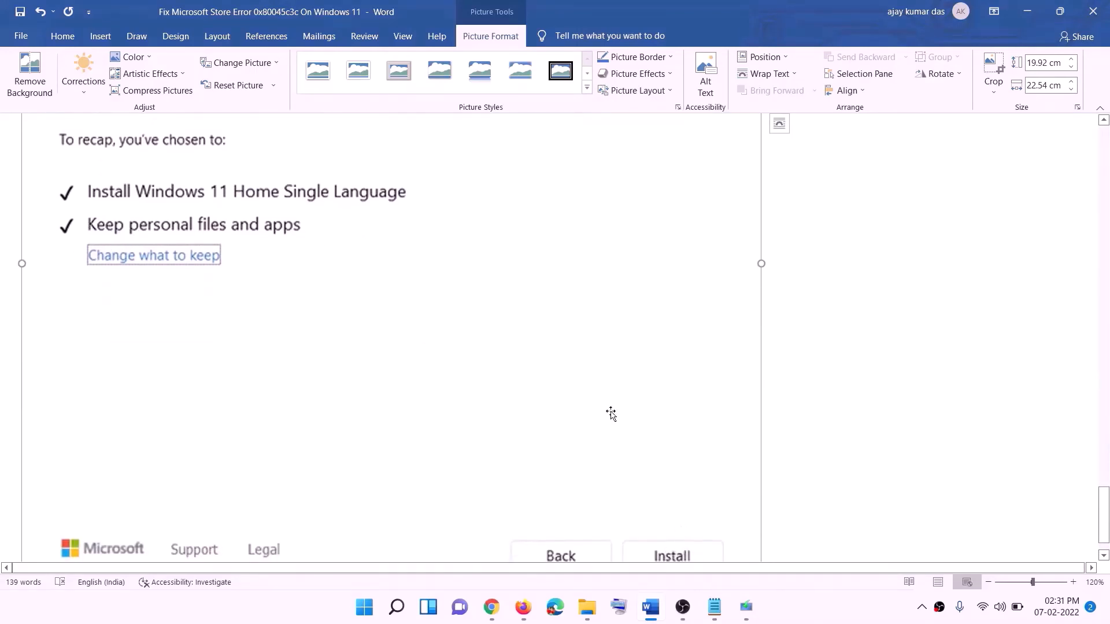
{"action": "scroll", "coordinate": [589, 431], "scroll_direction": "up", "scroll_amount": 10}
{"action": "scroll", "coordinate": [589, 431], "scroll_direction": "up", "scroll_amount": 1}
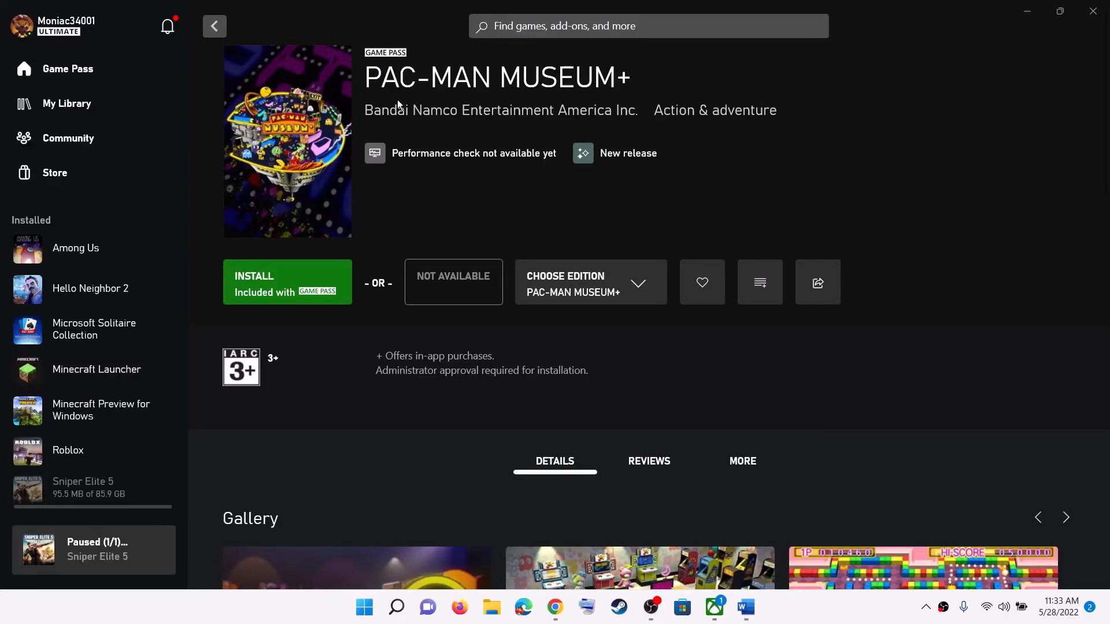
Step: Highlight the PAC-MAN MUSEUM+ title on its game page in the Xbox app
{"action": "left_click_drag", "start_coordinate": [365, 78], "coordinate": [633, 81]}
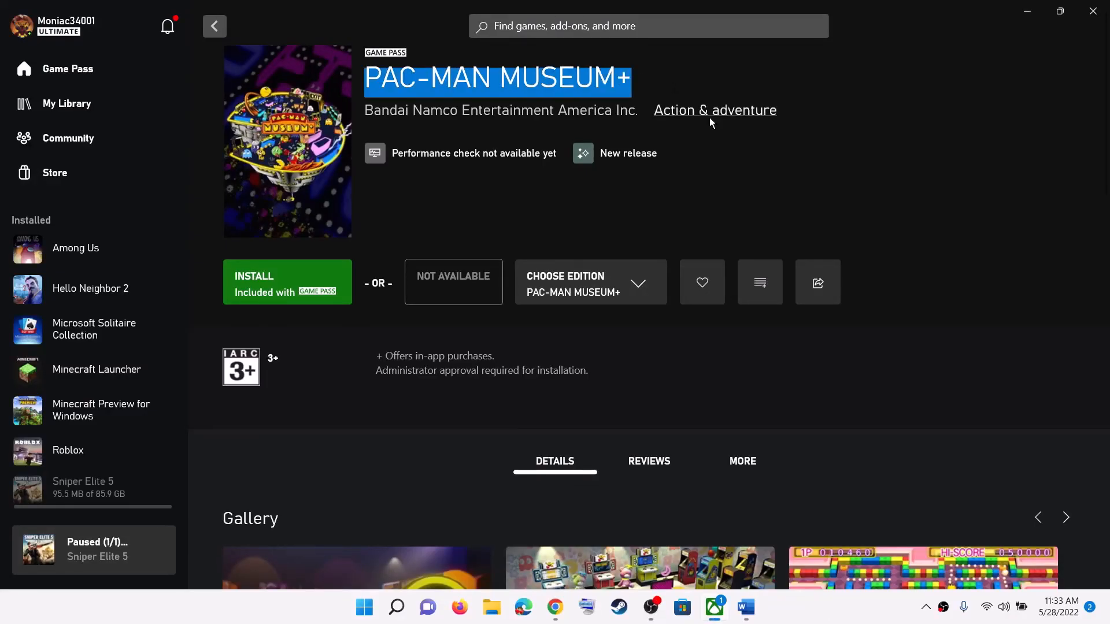